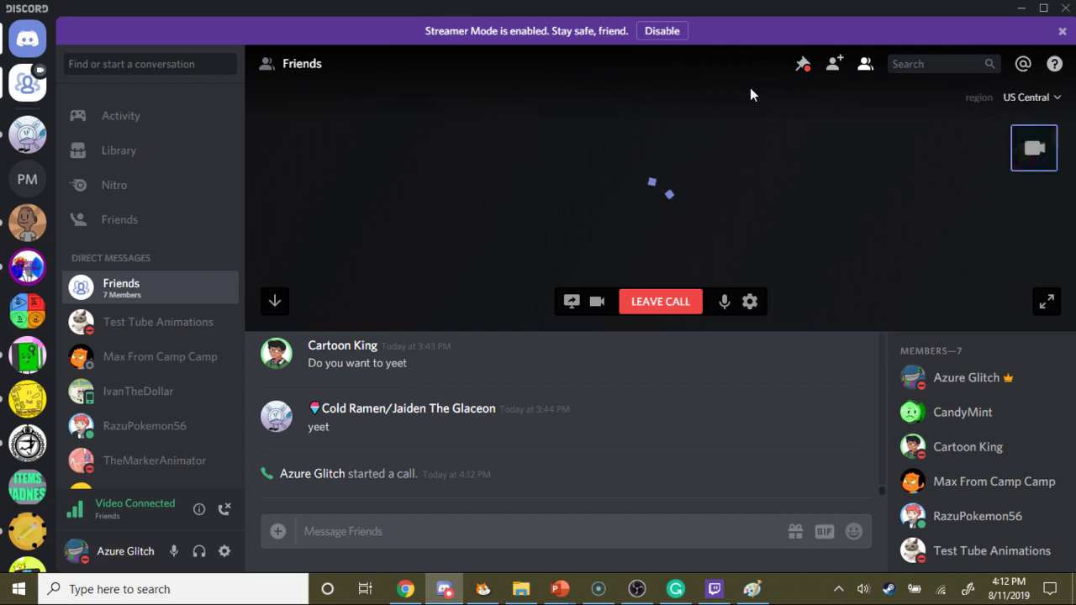
- Leave the group video call and browse Glacy's Discord Server, Pose Museum and BranDexter Central
left_click(661, 302)
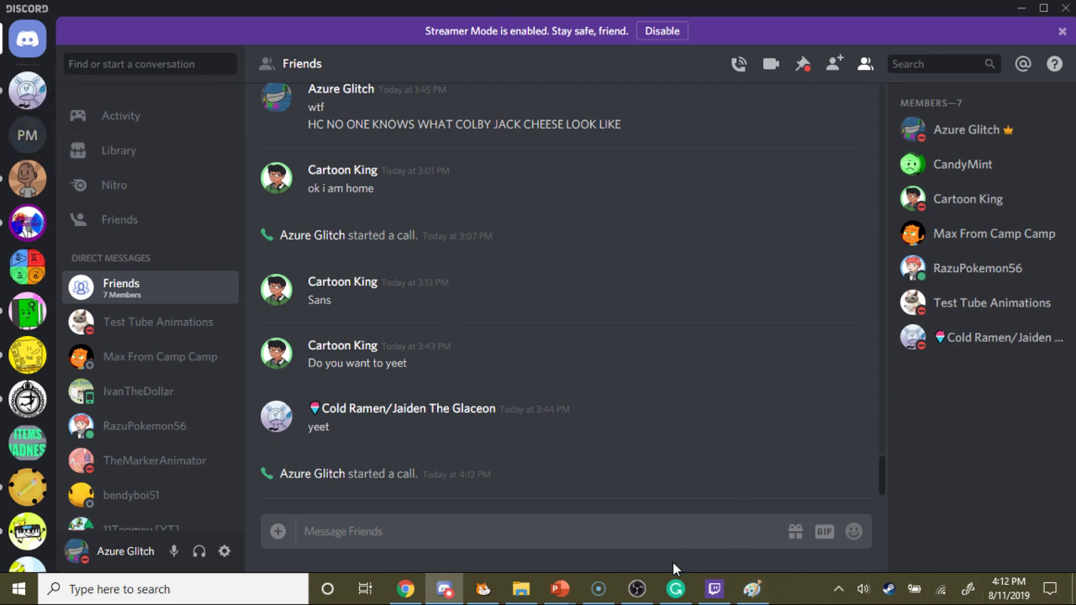
left_click(22, 99)
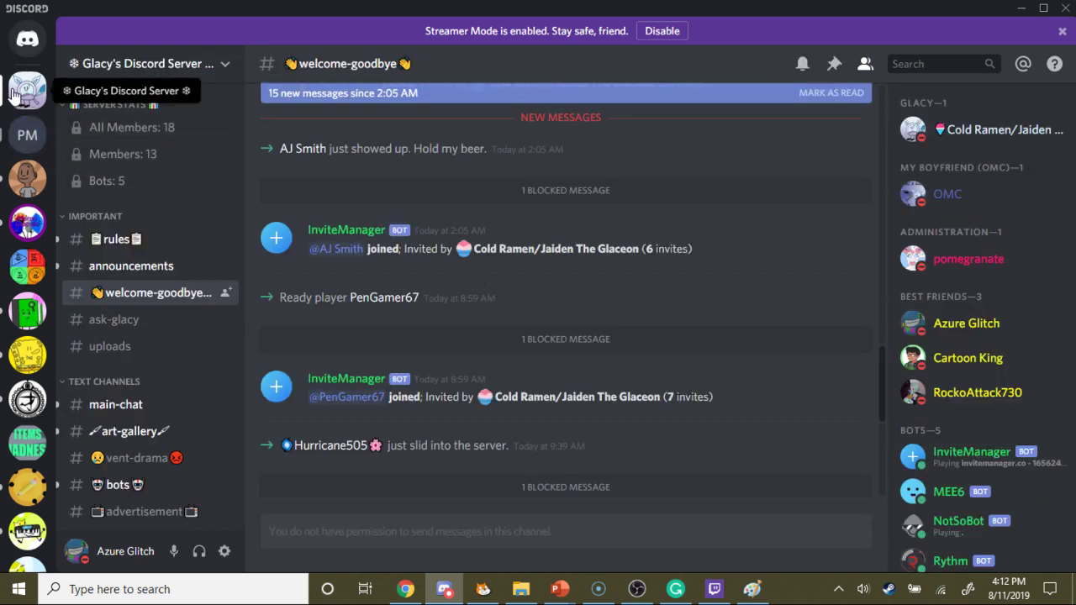
left_click(173, 57)
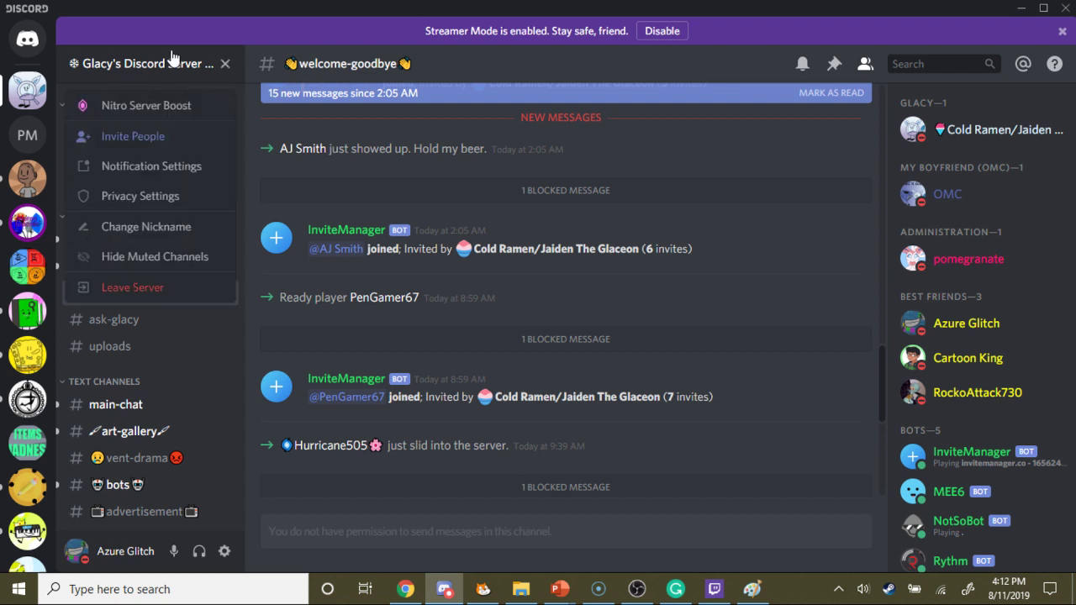
left_click(173, 51)
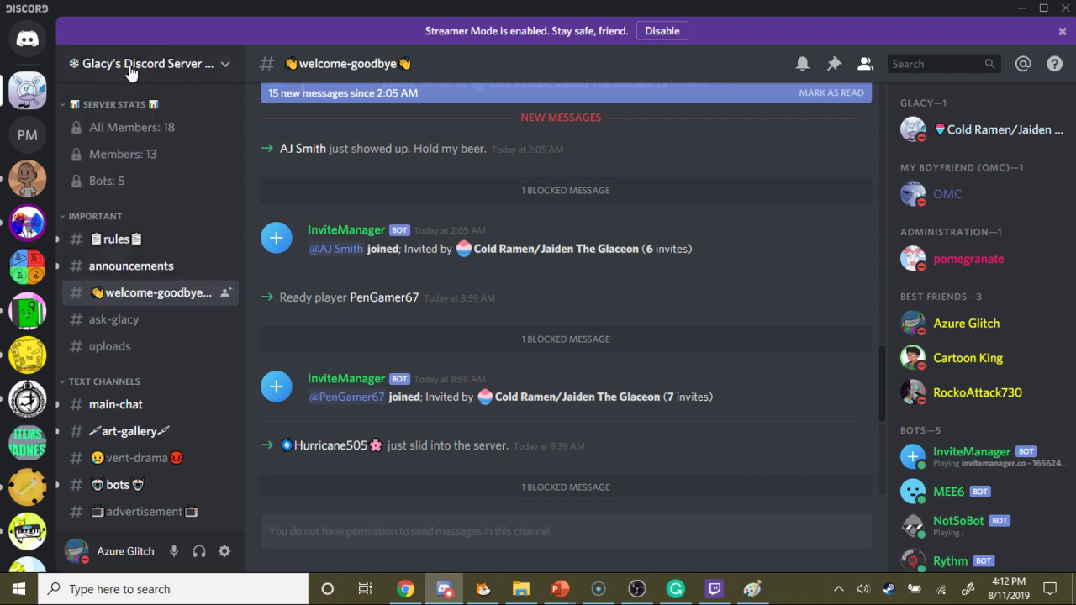
left_click(27, 134)
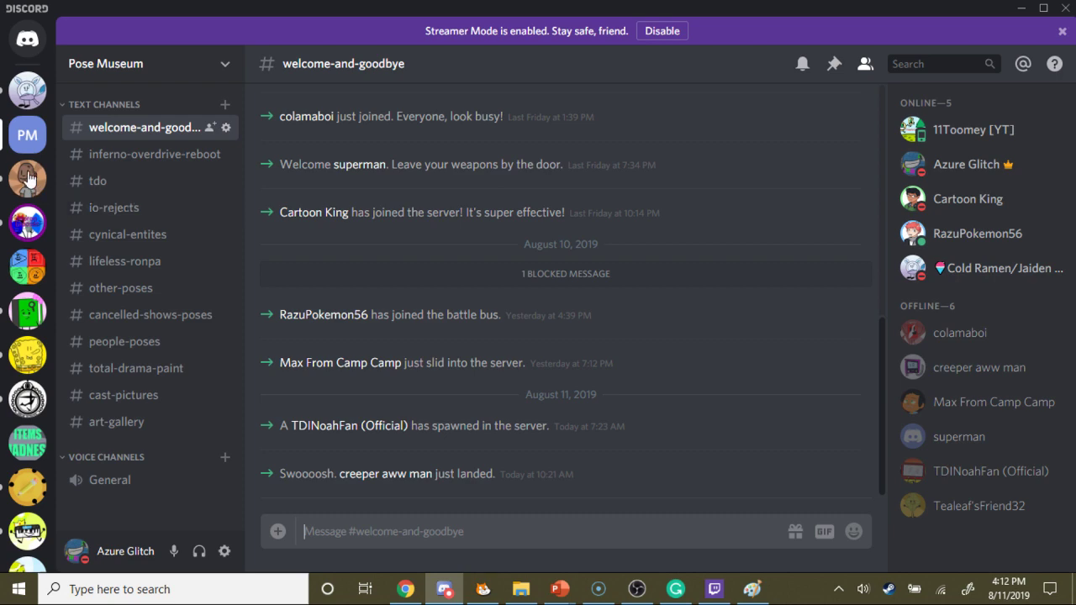
left_click(28, 178)
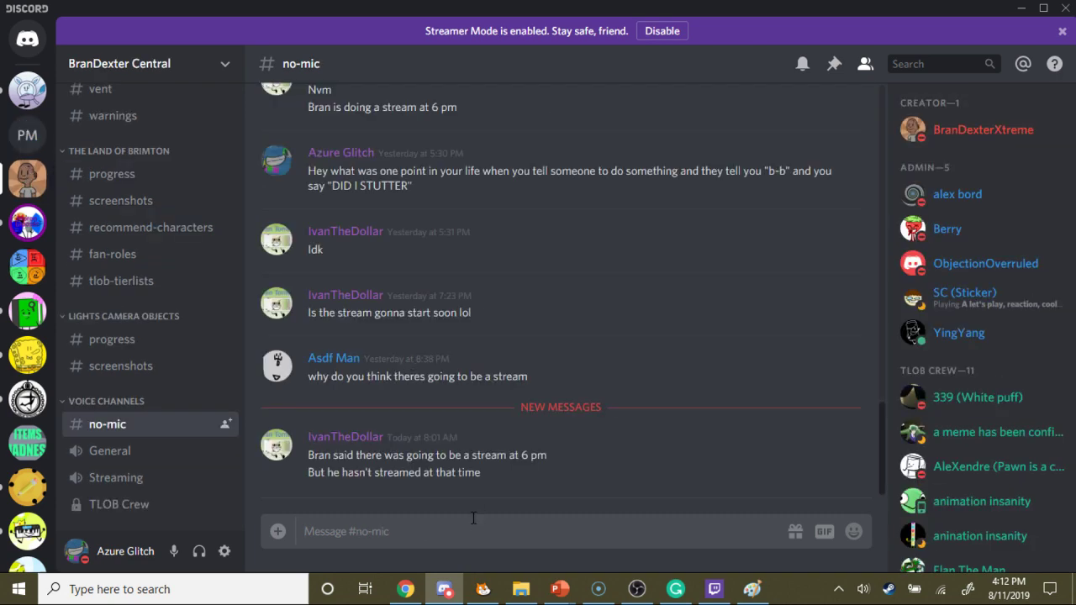
- Switch to the YouTube live dashboard in Chrome and check the details of the stream error
left_click(406, 589)
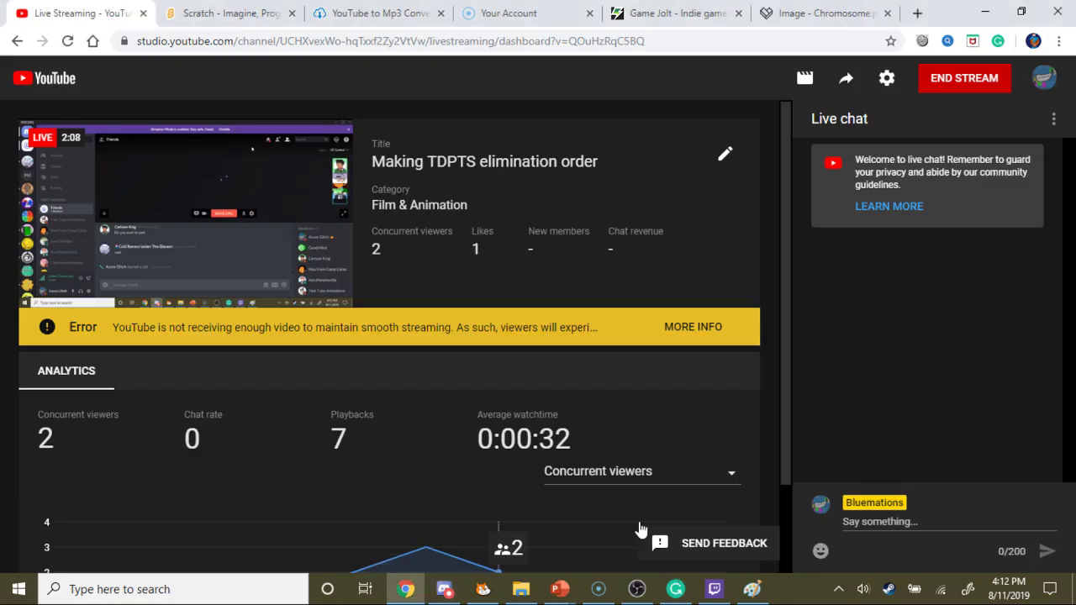
left_click(683, 331)
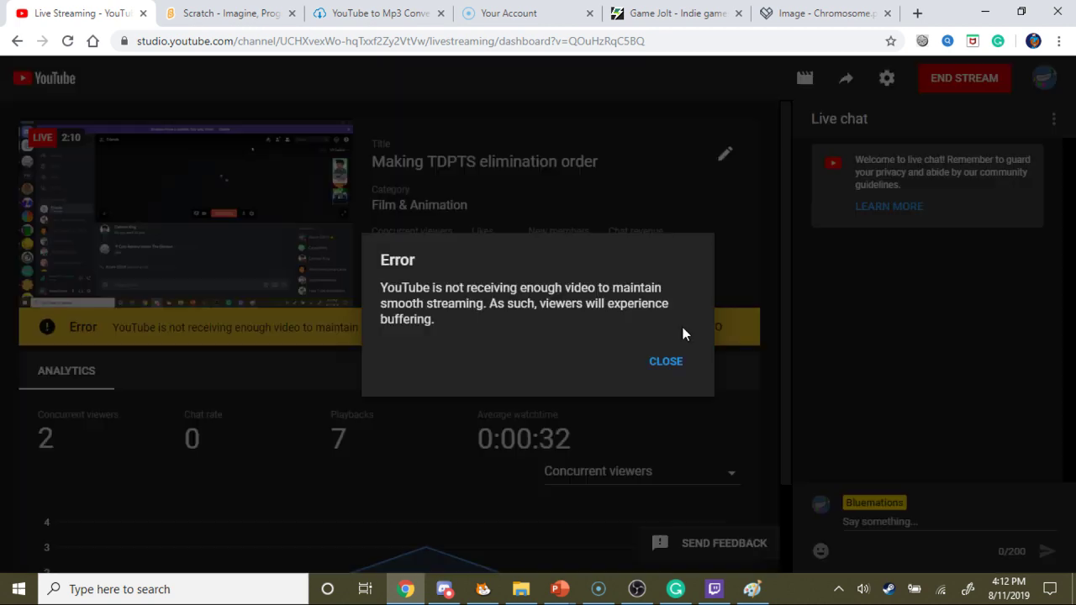
left_click(674, 360)
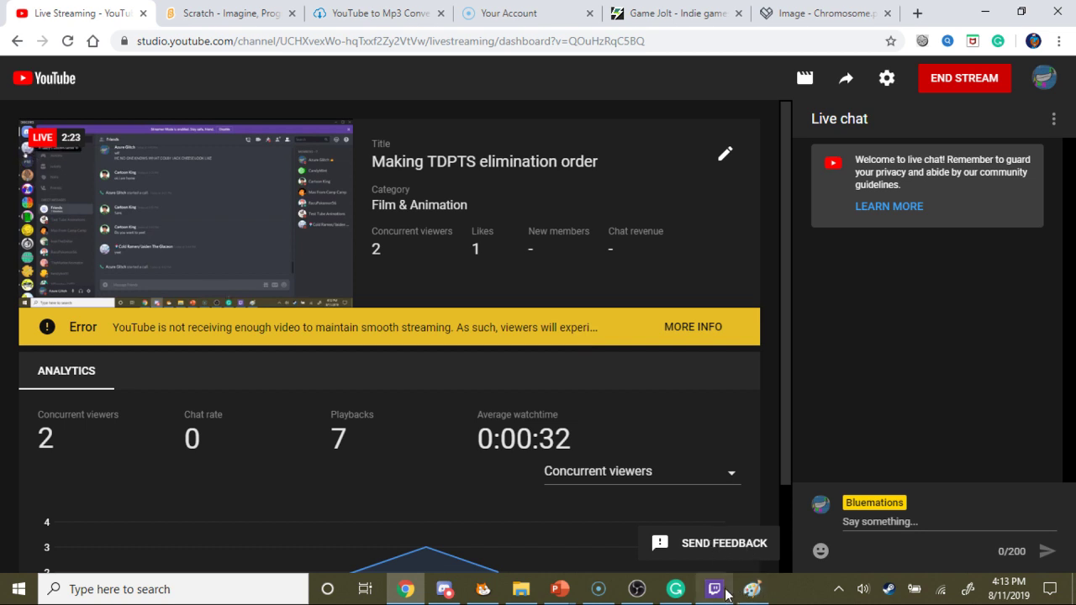
- Switch to Paint, try a circle sketch with an inner line on the blue canvas, and undo both strokes
mouse_move(705, 594)
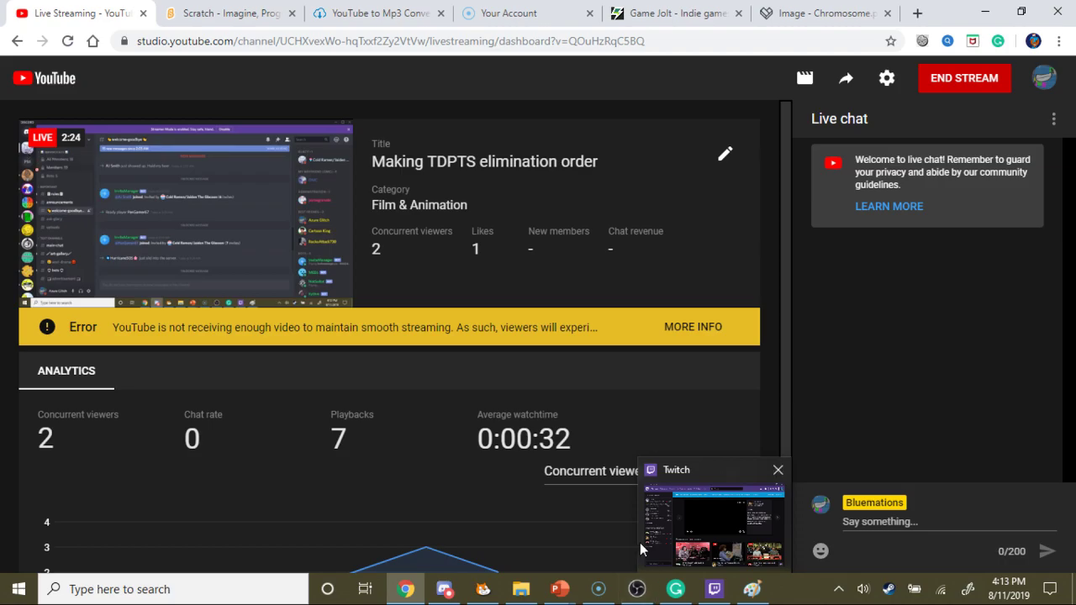
left_click(752, 590)
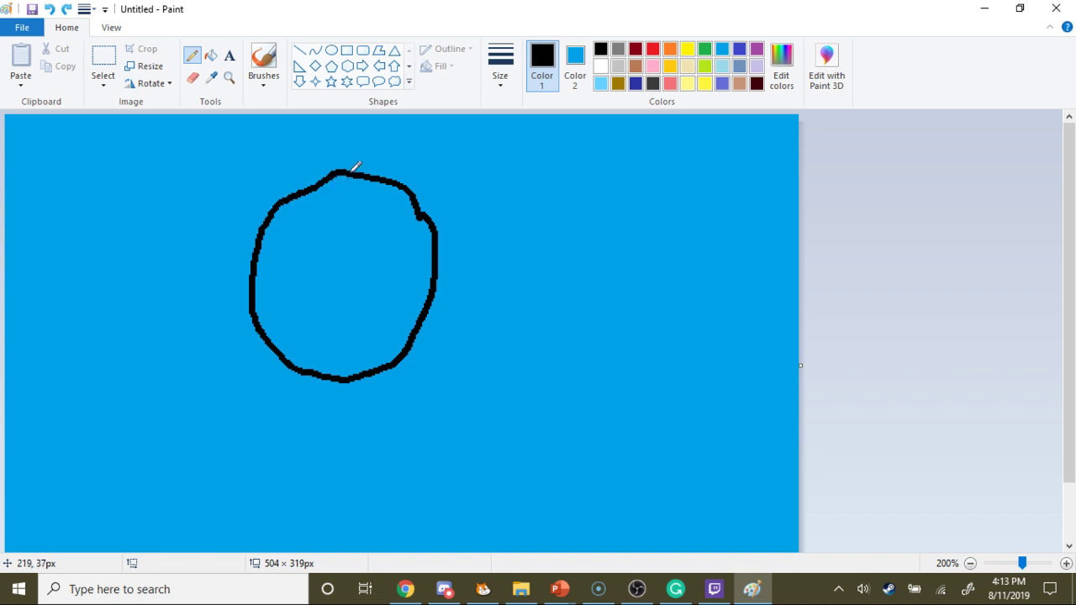
mouse_move(351, 172)
left_mouse_down()
mouse_move(372, 261)
mouse_move(425, 330)
left_mouse_up()
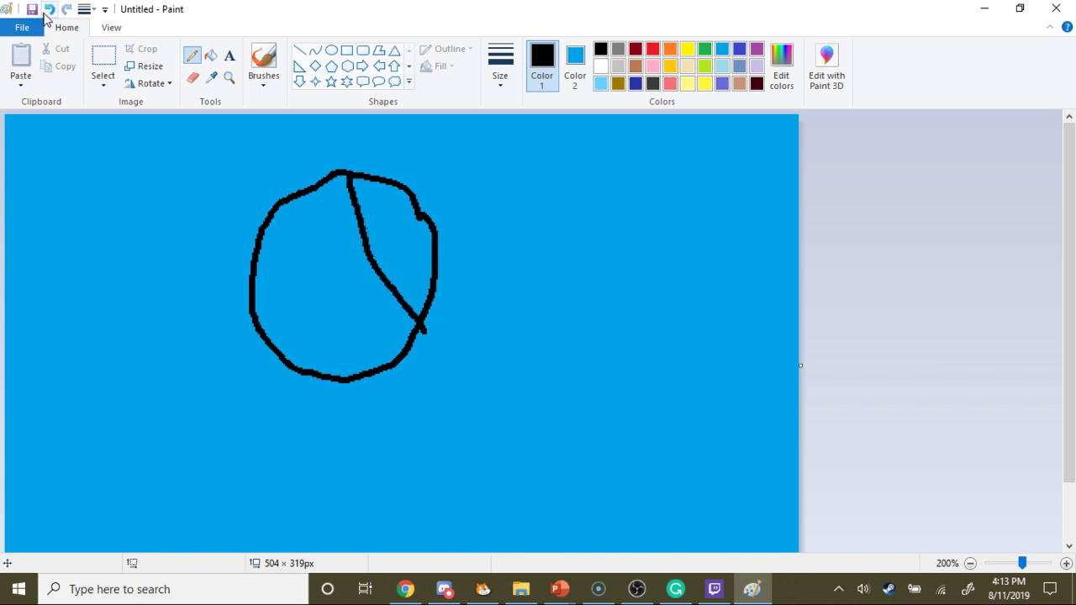
left_click(48, 10)
left_click(48, 10)
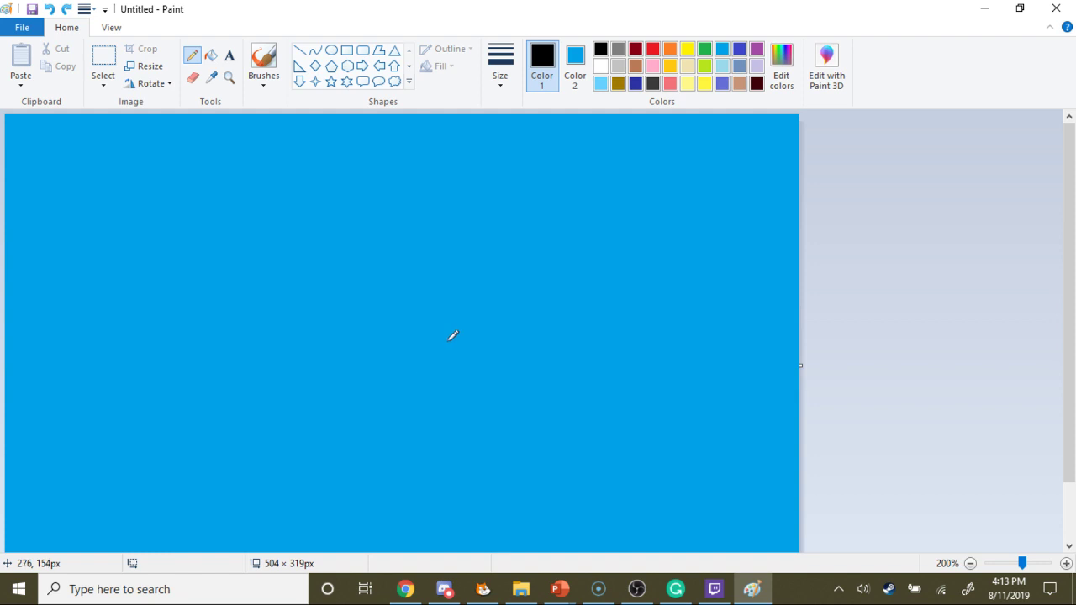
mouse_move(403, 300)
left_mouse_down()
mouse_move(414, 387)
mouse_move(308, 406)
mouse_move(283, 355)
mouse_move(296, 305)
mouse_move(358, 269)
mouse_move(400, 297)
mouse_move(347, 181)
mouse_move(291, 158)
mouse_move(295, 224)
mouse_move(158, 211)
mouse_move(228, 283)
mouse_move(209, 379)
mouse_move(296, 390)
left_mouse_up()
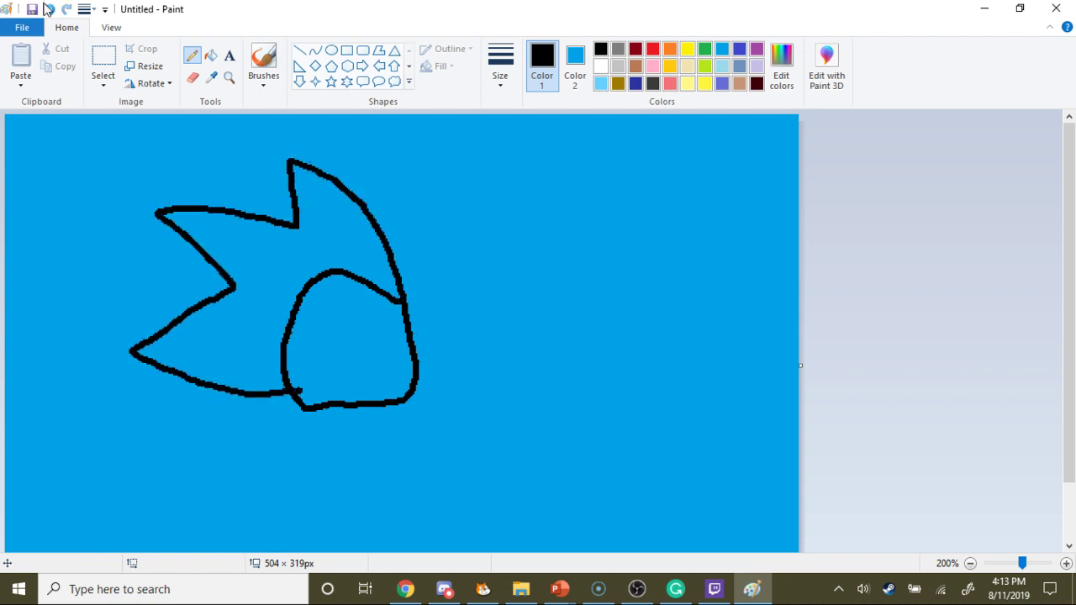
left_click(49, 10)
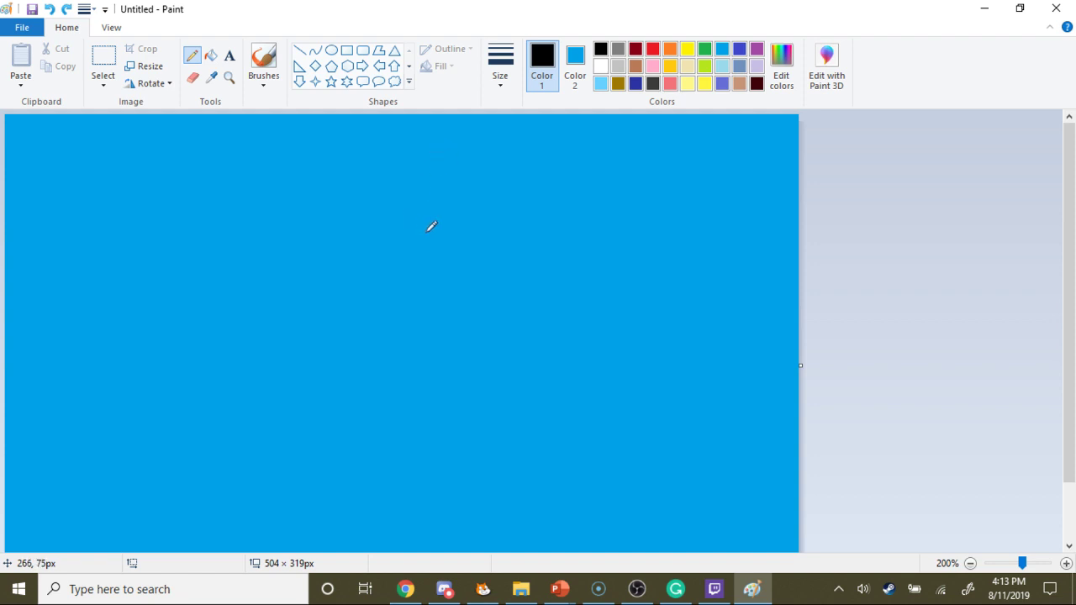
mouse_move(457, 221)
left_mouse_down()
mouse_move(419, 178)
mouse_move(337, 202)
mouse_move(342, 278)
mouse_move(395, 289)
mouse_move(431, 214)
left_mouse_up()
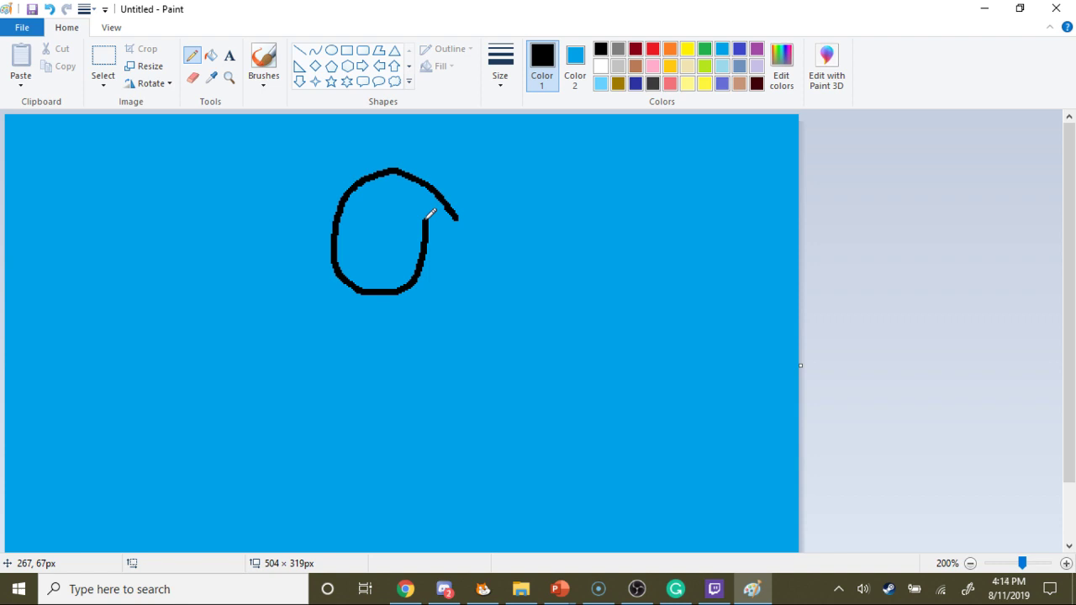
left_click(50, 10)
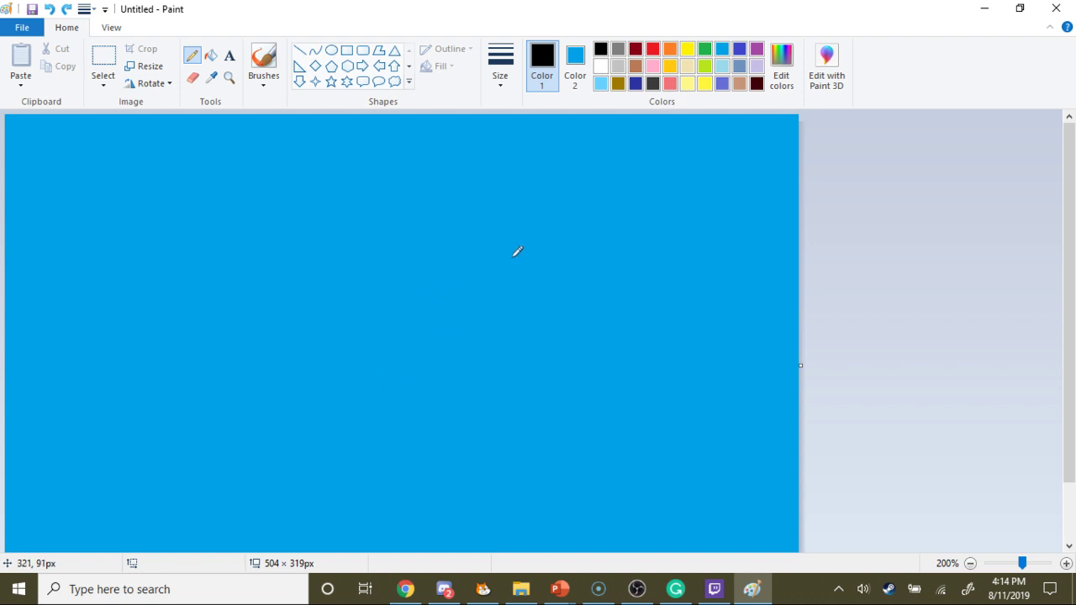
mouse_move(530, 287)
left_mouse_down()
mouse_move(539, 229)
mouse_move(452, 175)
mouse_move(344, 219)
mouse_move(329, 322)
mouse_move(370, 378)
mouse_move(445, 395)
mouse_move(498, 348)
mouse_move(528, 292)
mouse_move(488, 244)
mouse_move(491, 229)
mouse_move(526, 264)
mouse_move(540, 290)
mouse_move(531, 352)
mouse_move(481, 387)
mouse_move(452, 389)
left_mouse_up()
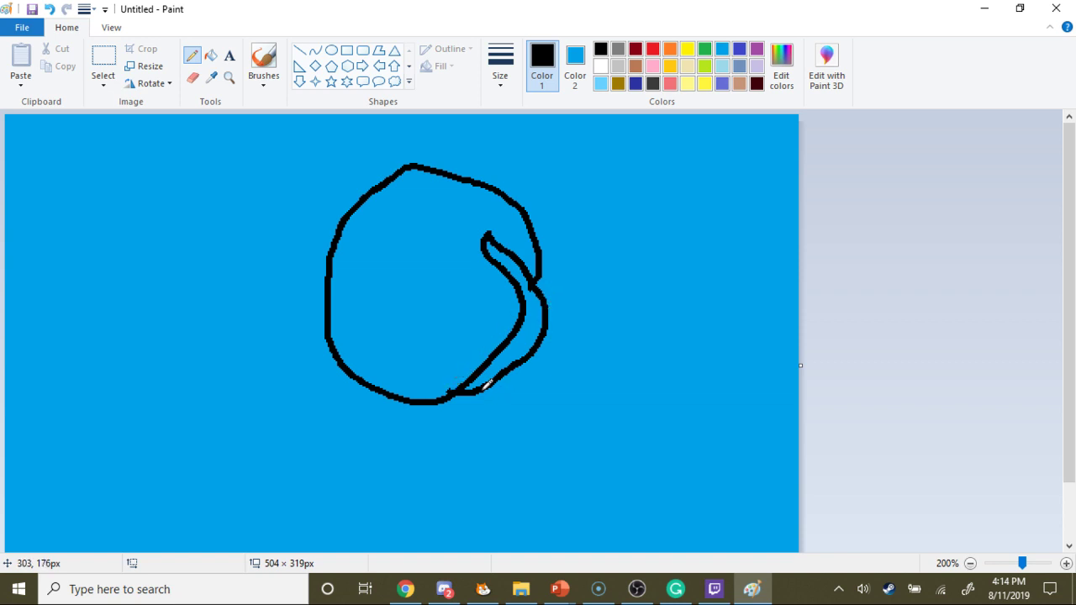
mouse_move(488, 387)
left_mouse_down()
mouse_move(504, 419)
mouse_move(440, 438)
mouse_move(443, 401)
mouse_move(390, 400)
mouse_move(390, 429)
mouse_move(363, 453)
mouse_move(439, 453)
mouse_move(435, 408)
left_mouse_up()
left_click(48, 10)
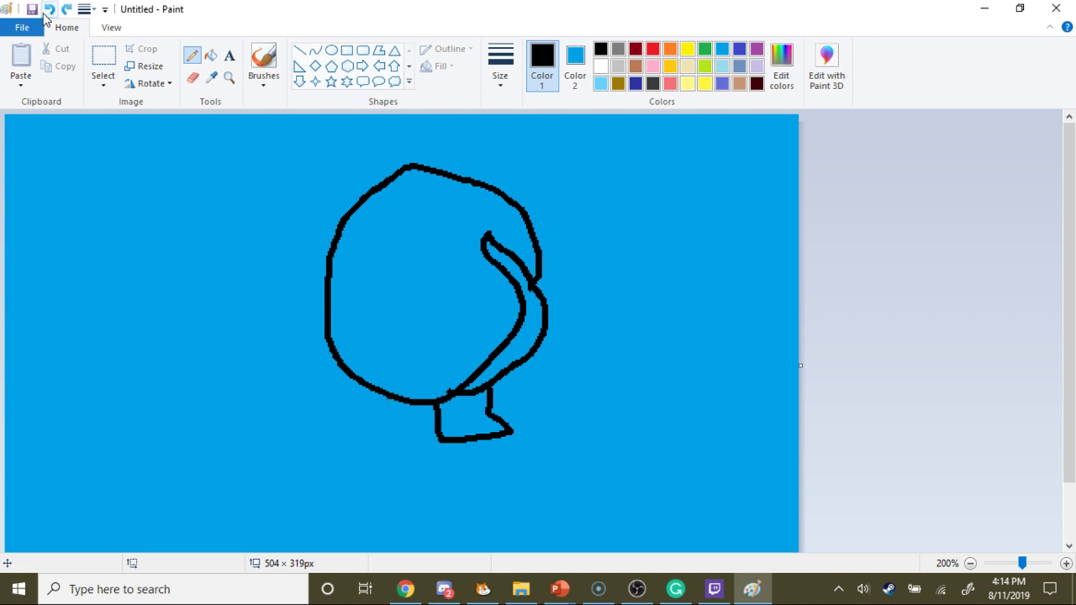
left_click(47, 10)
left_click(47, 11)
left_click(47, 10)
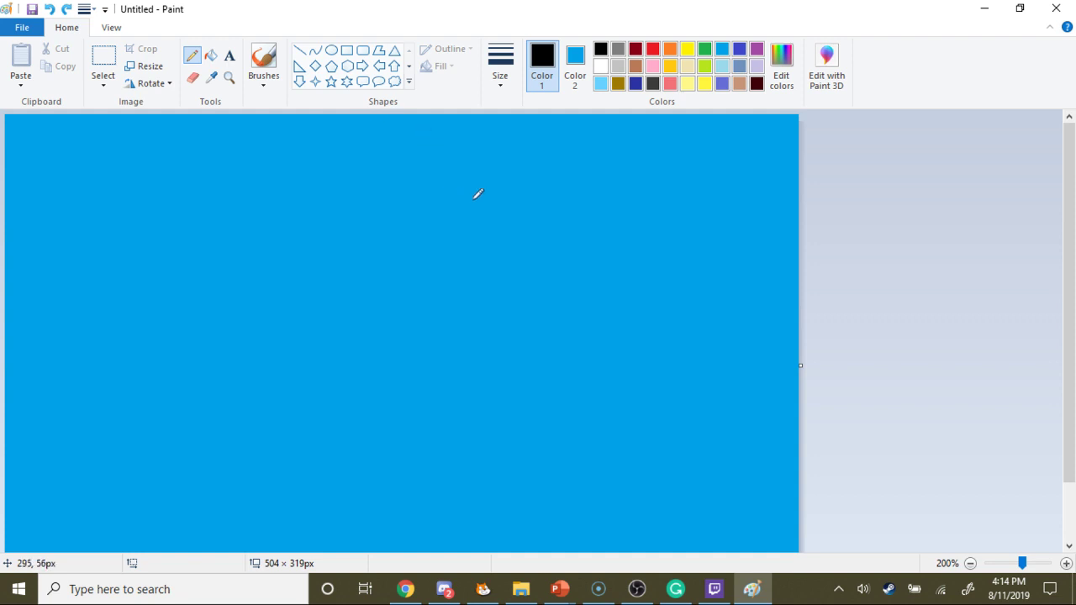
- Draw a large black crescent moon outline opening to the right, with a heavy-lidded eye beside its inner edge
mouse_move(493, 133)
left_mouse_down()
mouse_move(436, 128)
mouse_move(353, 148)
mouse_move(316, 196)
mouse_move(294, 295)
mouse_move(323, 345)
mouse_move(389, 377)
mouse_move(438, 378)
mouse_move(486, 361)
mouse_move(510, 335)
mouse_move(389, 288)
mouse_move(376, 181)
mouse_move(465, 133)
mouse_move(491, 135)
left_mouse_up()
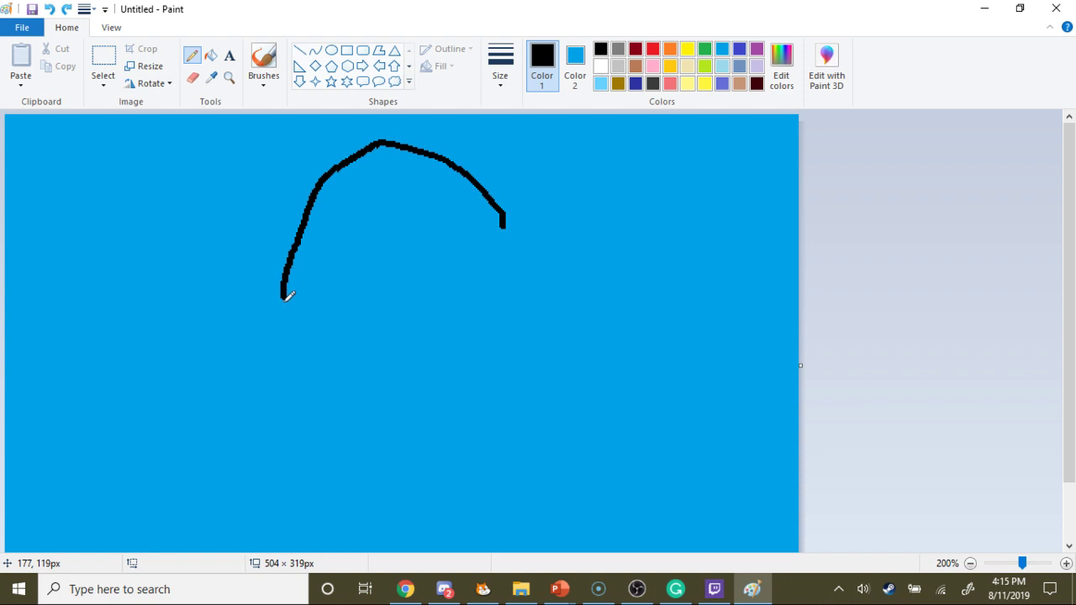
mouse_move(284, 298)
left_mouse_down()
mouse_move(305, 409)
mouse_move(389, 449)
mouse_move(461, 419)
mouse_move(486, 364)
mouse_move(461, 379)
mouse_move(412, 358)
mouse_move(387, 279)
mouse_move(423, 210)
mouse_move(472, 197)
mouse_move(502, 217)
left_mouse_up()
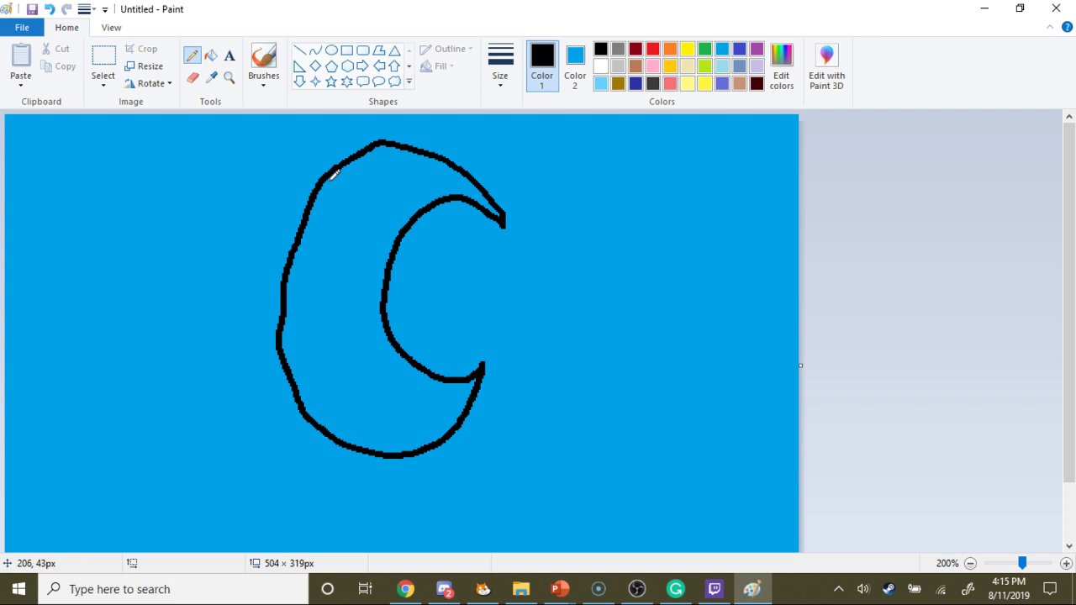
mouse_move(388, 269)
left_mouse_down()
mouse_move(346, 268)
mouse_move(379, 278)
mouse_move(383, 265)
left_mouse_up()
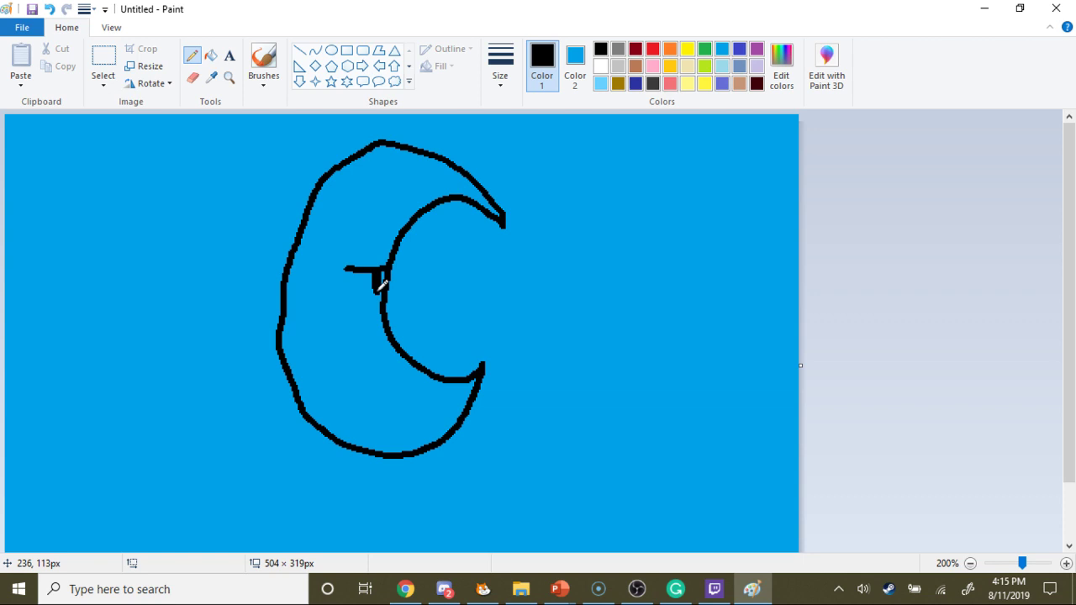
left_click_drag(340, 252, 381, 256)
left_click_drag(382, 301, 313, 314)
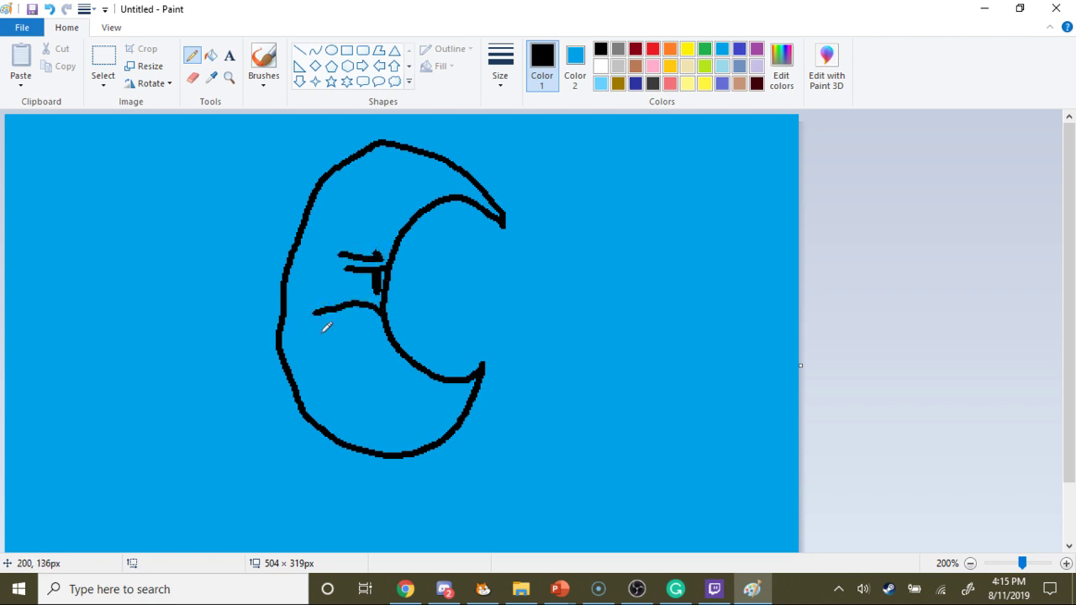
left_click(50, 10)
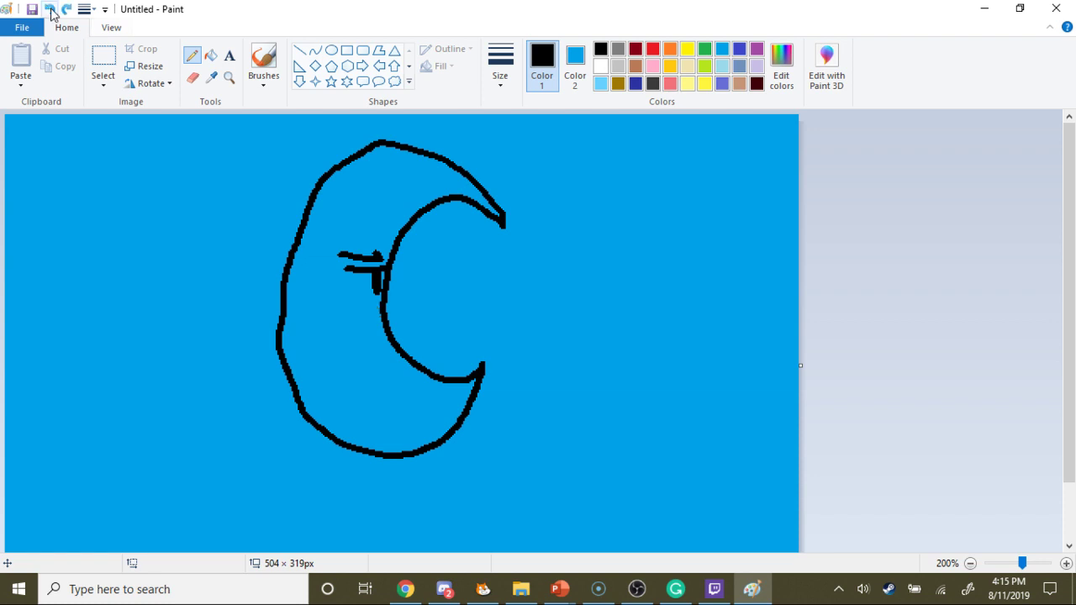
left_click(50, 10)
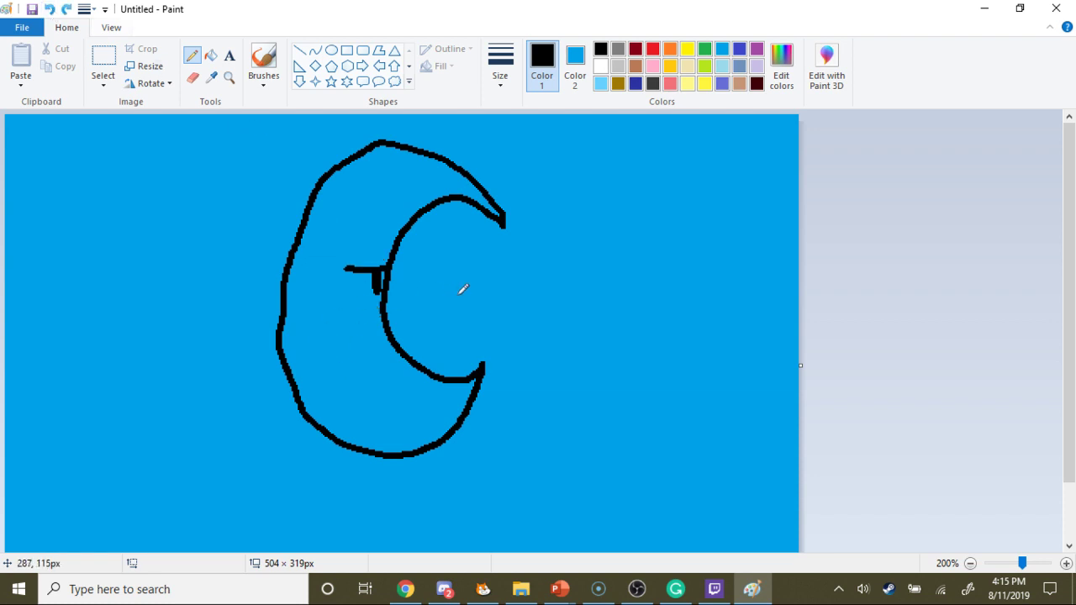
- Draw a small figure sitting on the moon's inner curve, with a round head, torso and lower body
mouse_move(466, 290)
left_mouse_down()
mouse_move(473, 243)
mouse_move(431, 245)
mouse_move(419, 278)
mouse_move(435, 303)
left_mouse_up()
left_click_drag(468, 288, 472, 281)
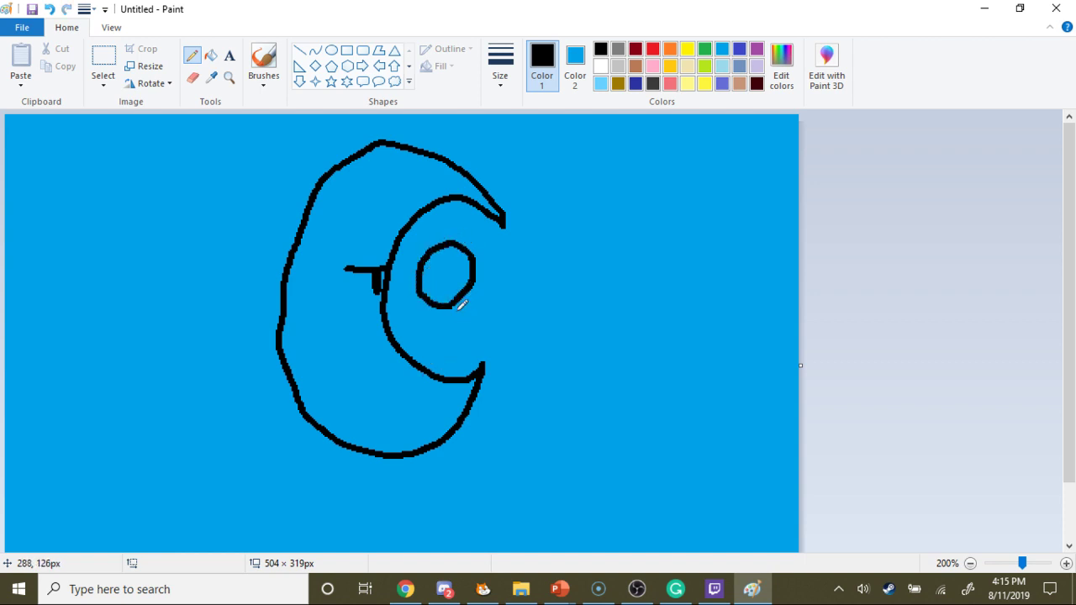
mouse_move(454, 303)
left_mouse_down()
mouse_move(439, 333)
mouse_move(409, 310)
mouse_move(419, 294)
left_mouse_up()
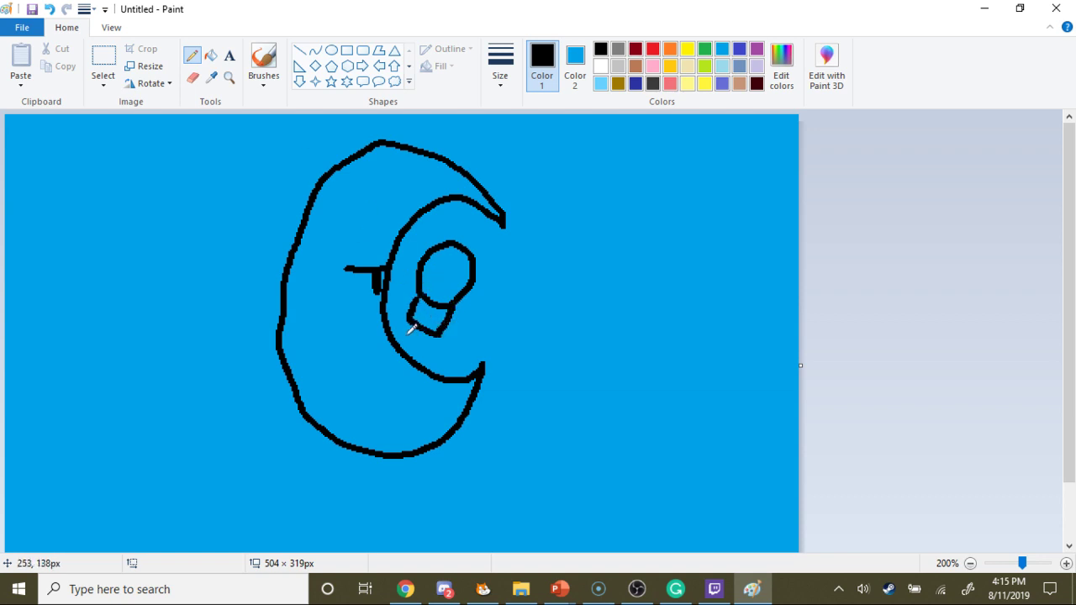
mouse_move(411, 299)
left_mouse_down()
mouse_move(389, 329)
mouse_move(436, 334)
mouse_move(430, 354)
mouse_move(444, 363)
mouse_move(434, 363)
left_mouse_up()
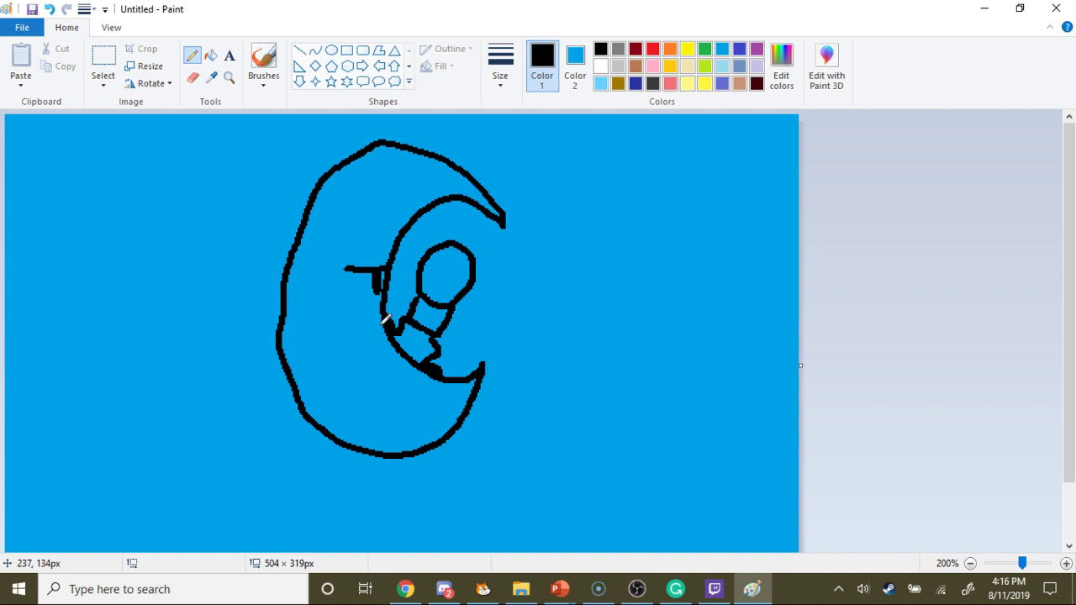
- Add a smile and slanted eyebrow to the moon, and give the small figure hair, a bun and a smiling face
left_click_drag(385, 328, 343, 308)
left_click_drag(354, 238, 376, 221)
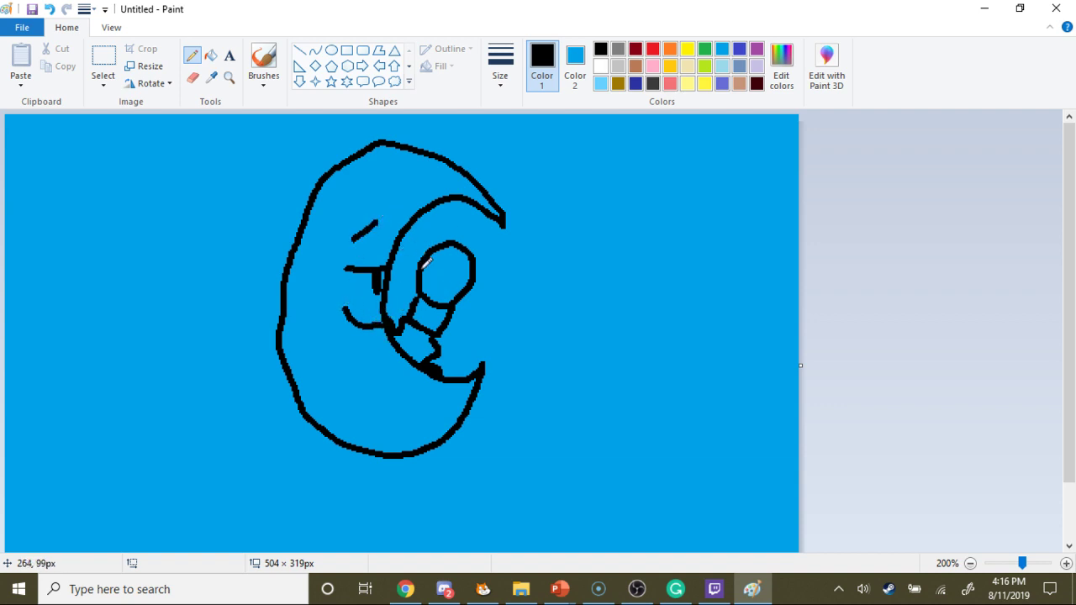
mouse_move(426, 264)
left_mouse_down()
mouse_move(455, 245)
mouse_move(480, 273)
left_mouse_up()
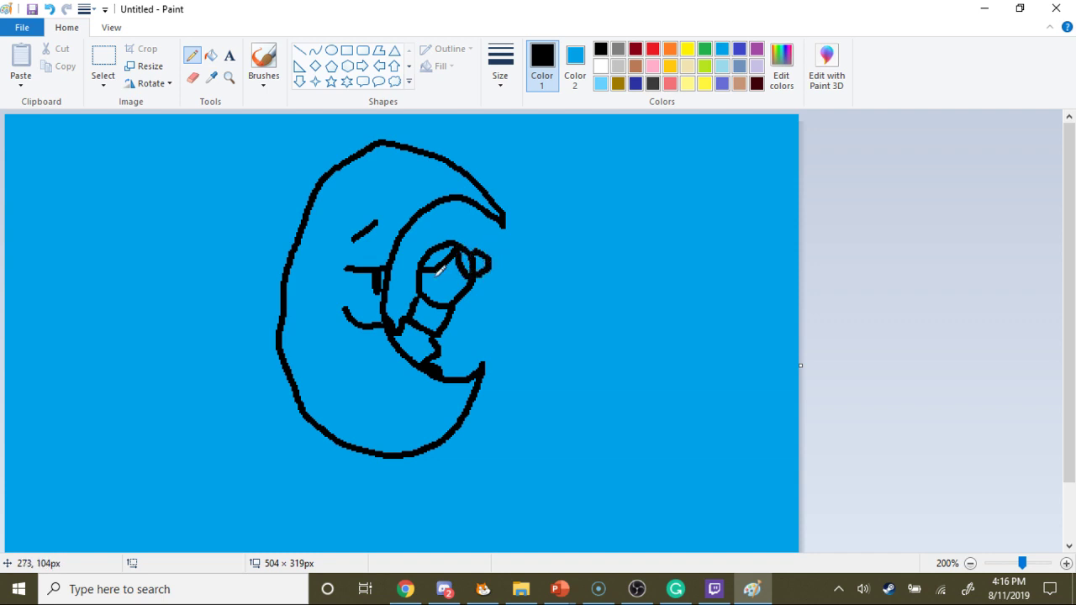
left_click(433, 277)
mouse_move(425, 285)
left_mouse_down()
mouse_move(447, 287)
mouse_move(454, 256)
left_mouse_up()
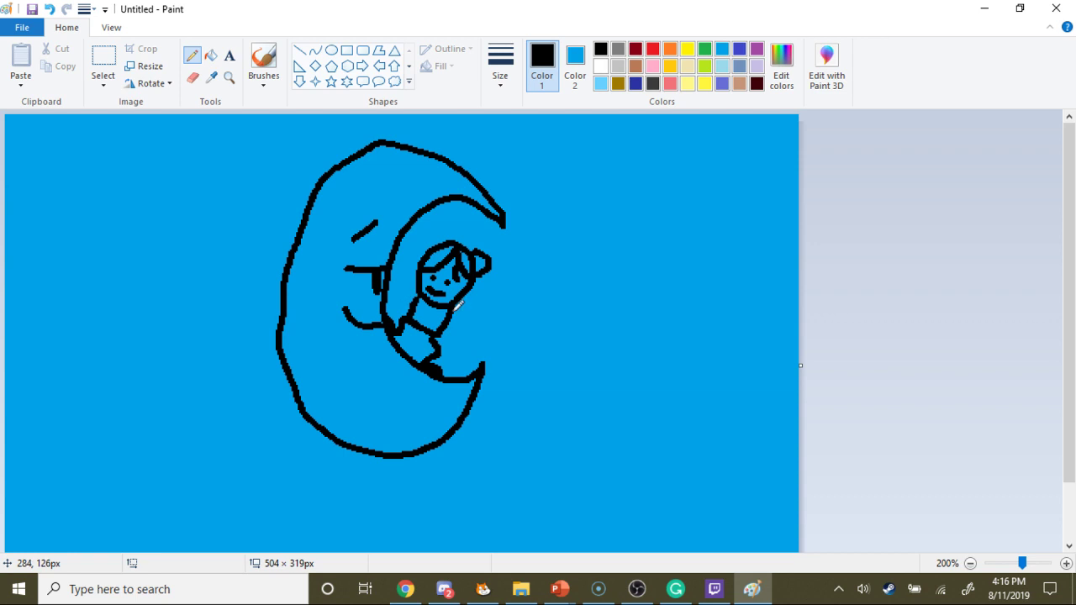
- Draw the figure's arm holding out a fishing rod, with the line hanging down past the moon
left_click_drag(455, 308, 493, 318)
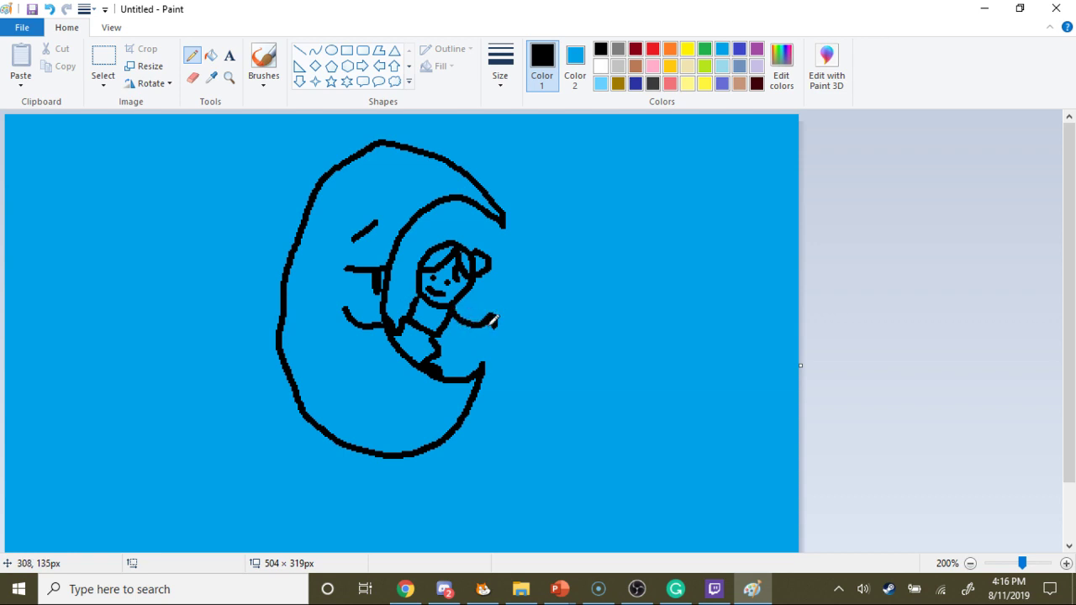
mouse_move(493, 325)
left_mouse_down()
mouse_move(552, 279)
mouse_move(486, 319)
left_mouse_up()
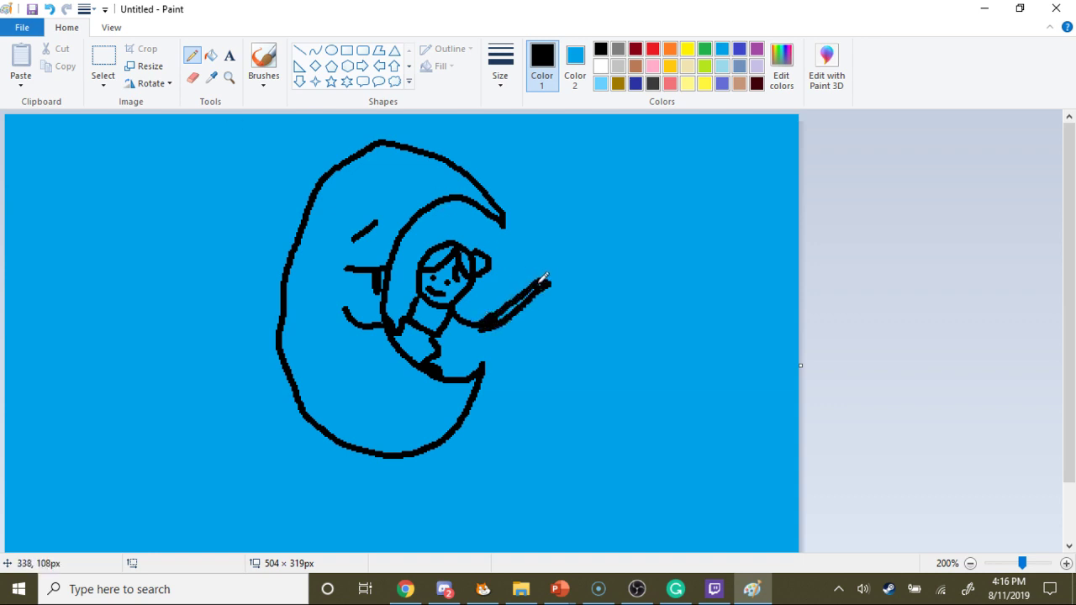
mouse_move(545, 276)
left_mouse_down()
mouse_move(565, 271)
mouse_move(510, 478)
mouse_move(508, 562)
left_mouse_up()
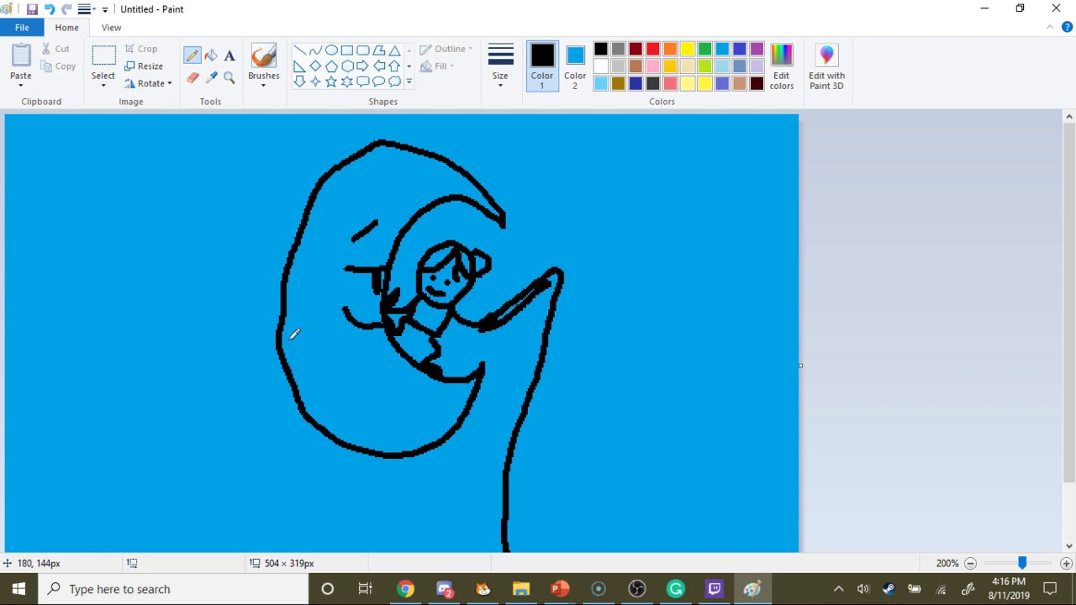
- Draw a bent black arm with a hand on the moon's lower outer edge, and fill the moon white
mouse_move(291, 338)
left_mouse_down()
mouse_move(245, 387)
mouse_move(312, 412)
mouse_move(296, 445)
mouse_move(312, 413)
mouse_move(304, 441)
mouse_move(306, 426)
left_mouse_up()
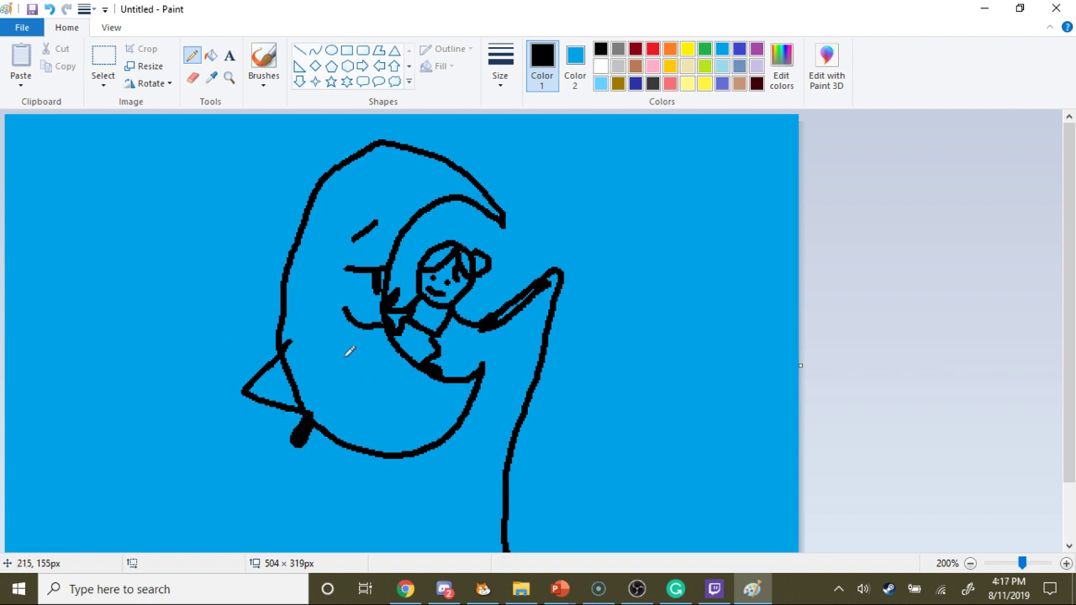
left_click(210, 55)
left_click(600, 66)
left_click(382, 185)
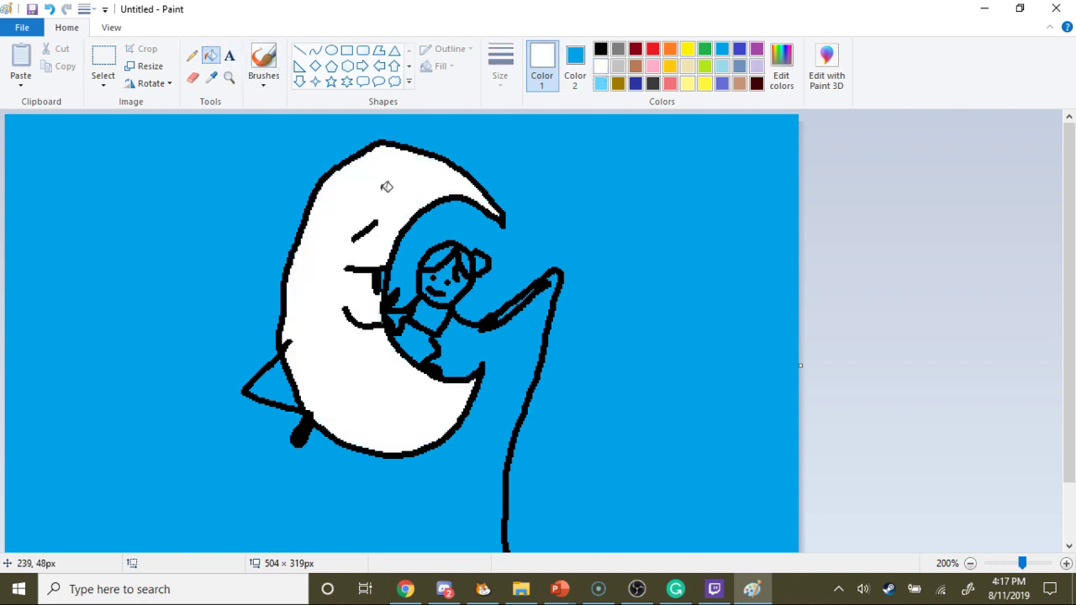
- Fill the small figure's torso, face, hair and bun with white
left_click(432, 312)
left_click(444, 284)
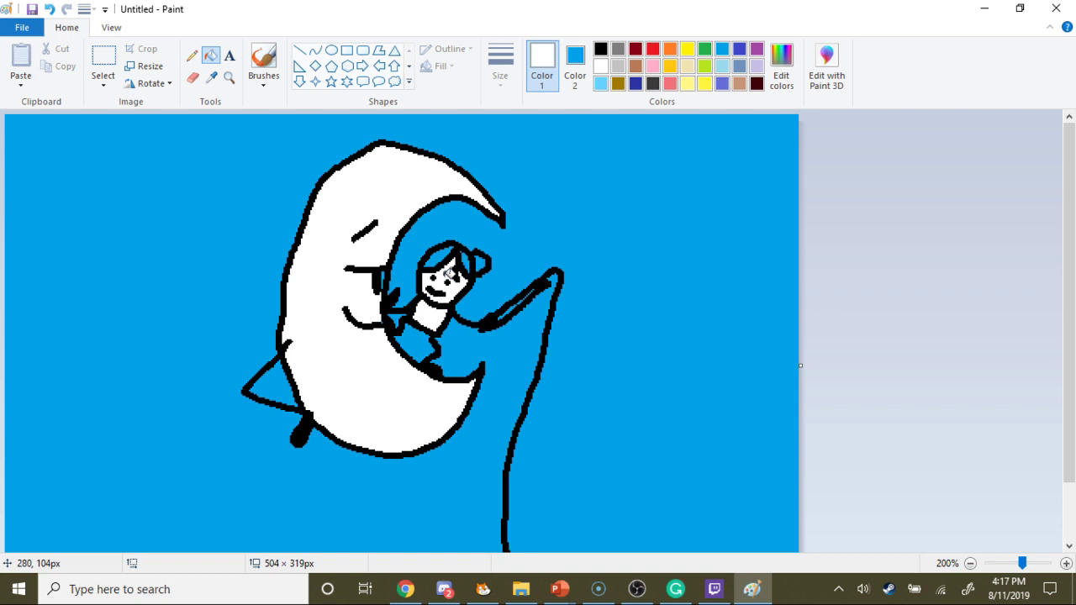
left_click(445, 253)
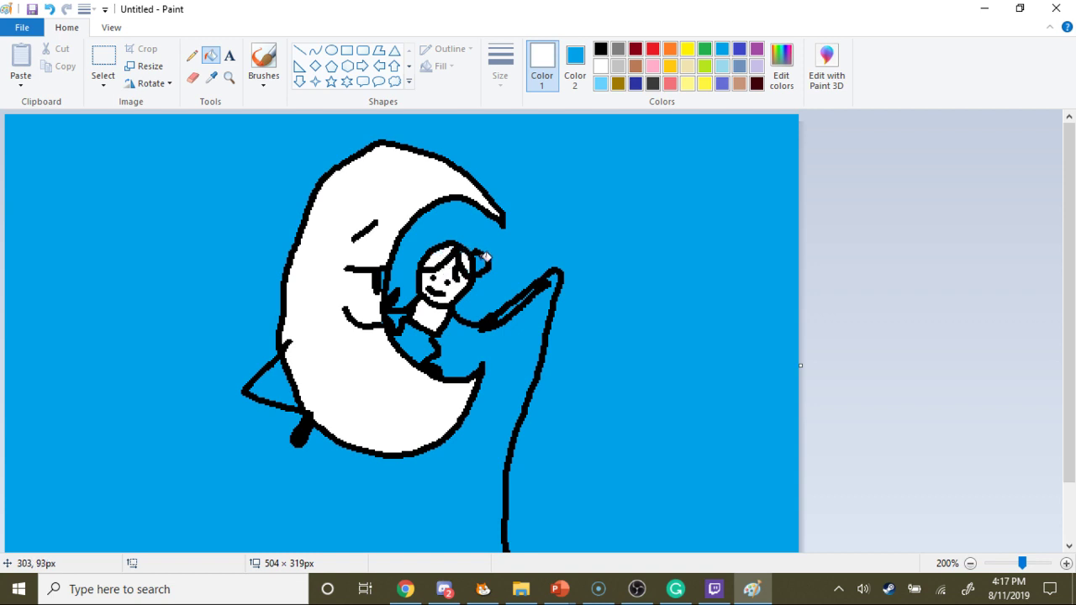
- Try to color the inside of the fishing rod white with freehand pencil strokes, and undo them
left_click(192, 55)
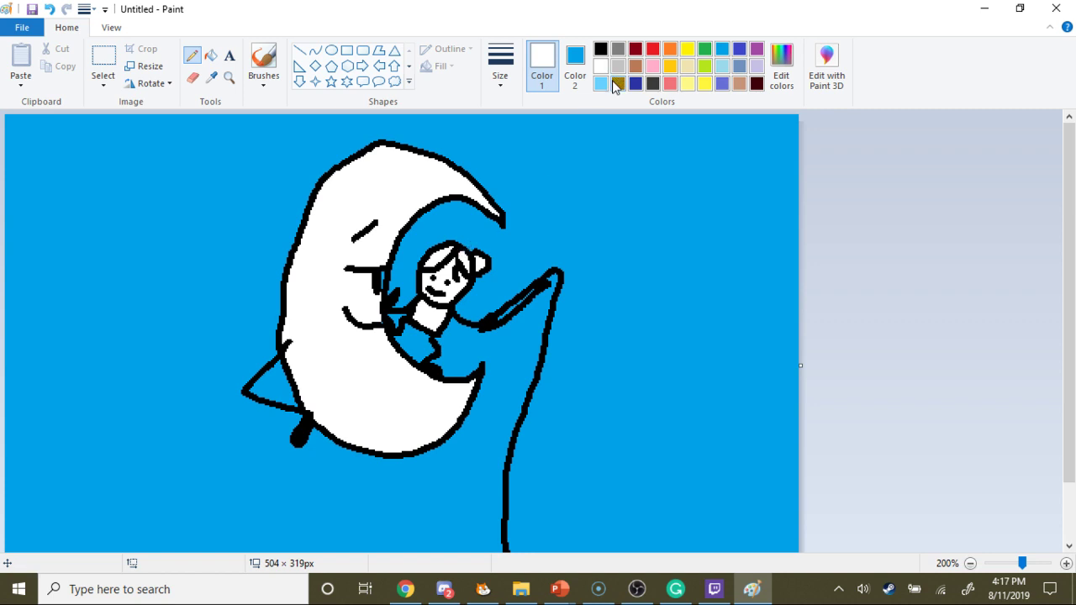
left_click(723, 66)
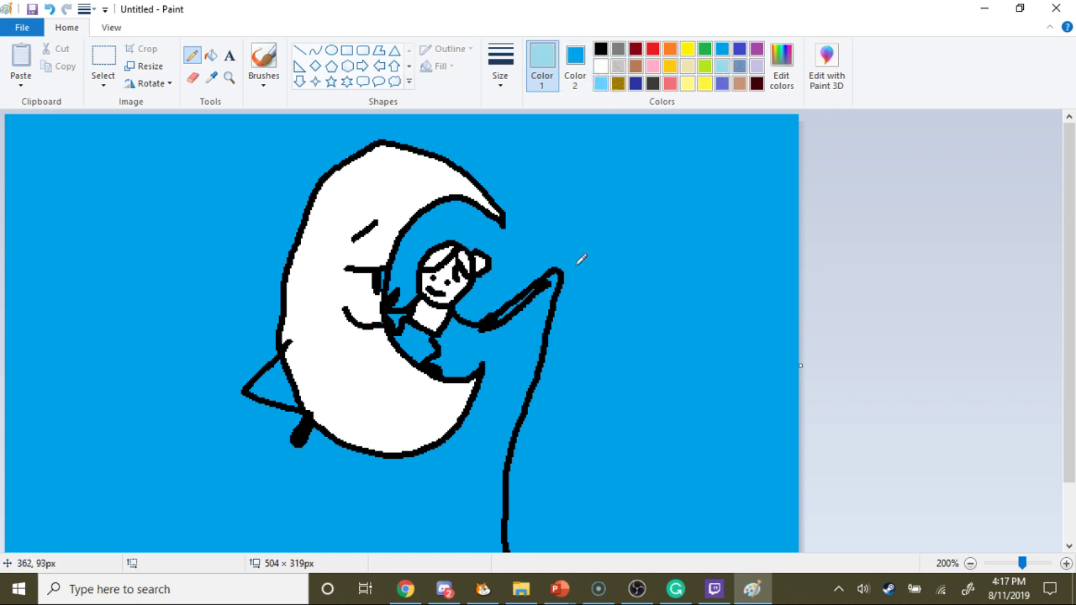
left_click(601, 66)
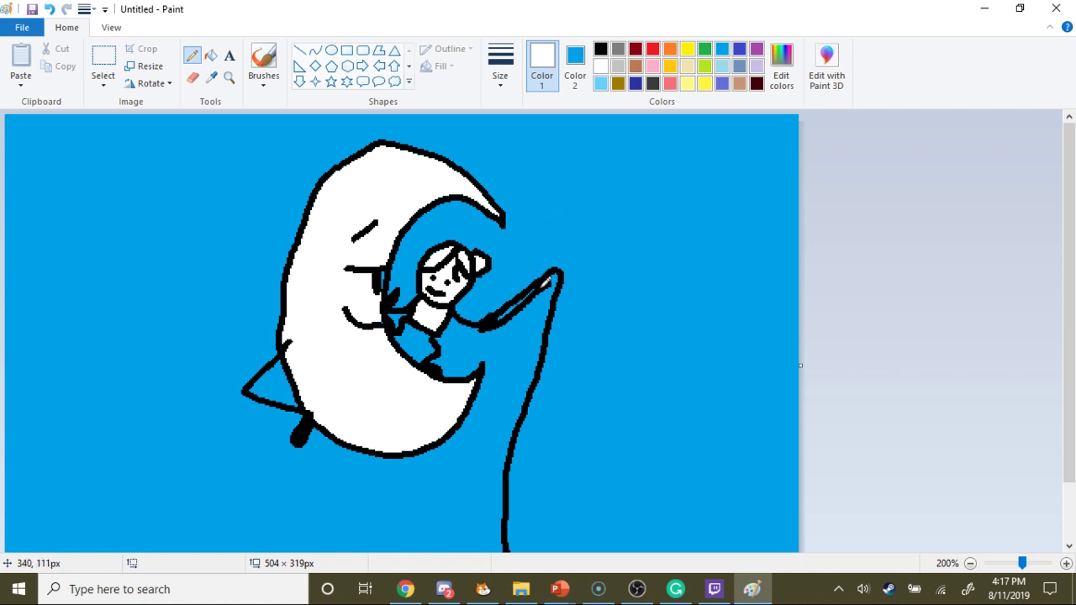
left_click_drag(538, 288, 498, 315)
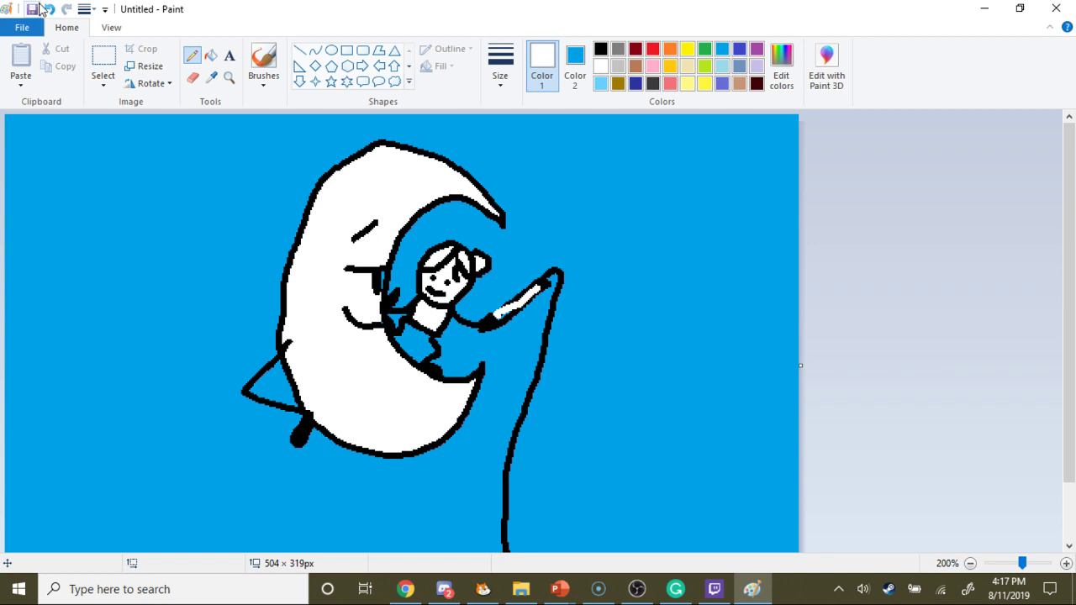
left_click(56, 14)
- Fill the enclosed area inside the fishing rod's lower part with white
left_click(211, 56)
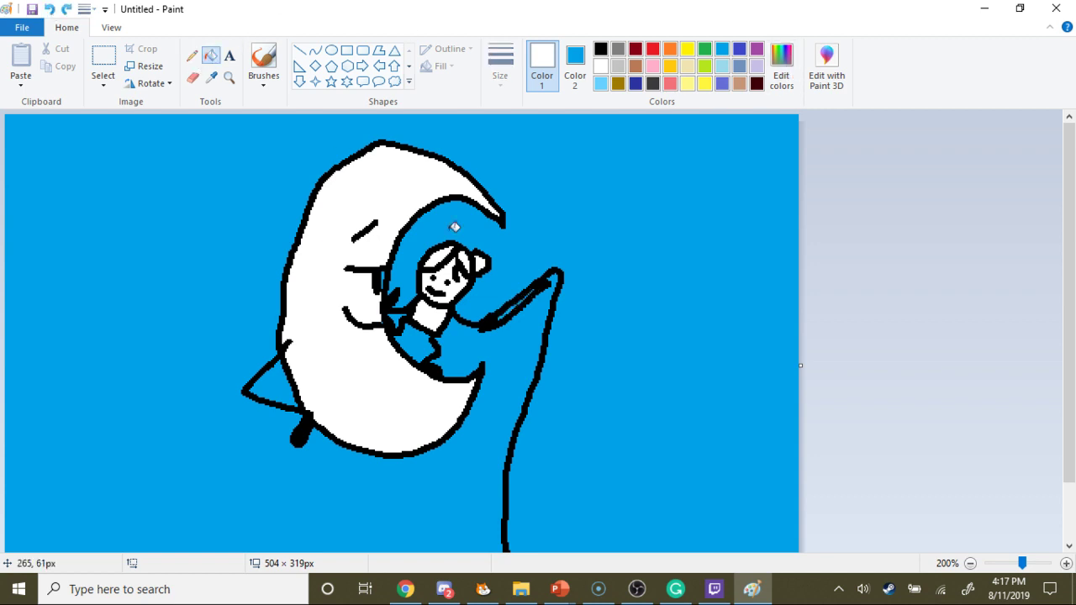
left_click(1066, 565)
left_click(1066, 565)
left_click(1067, 565)
scroll(853, 435, "down", 2)
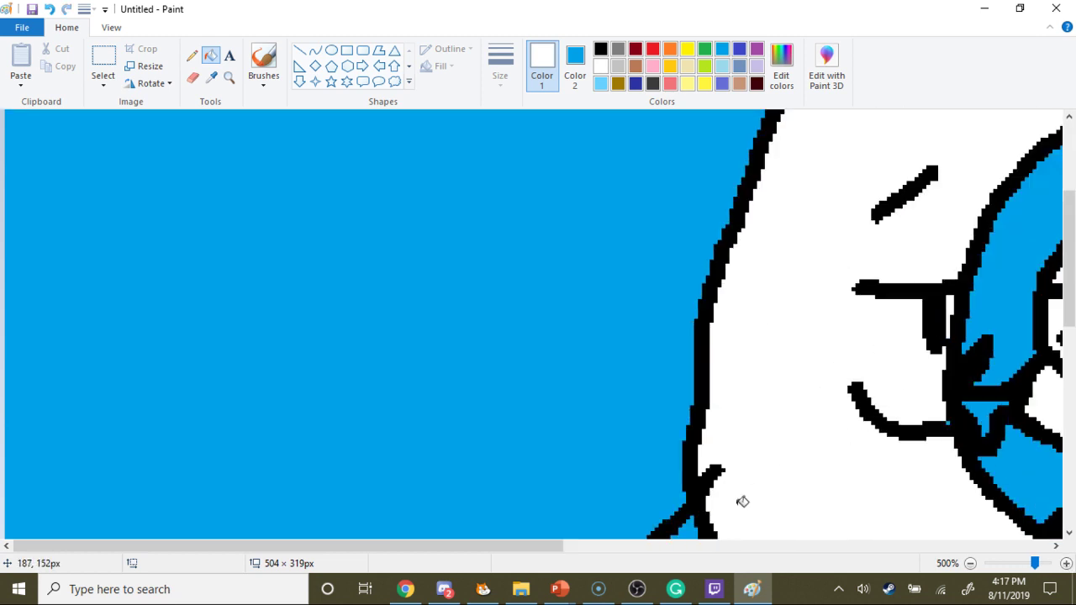
left_click_drag(488, 547, 701, 549)
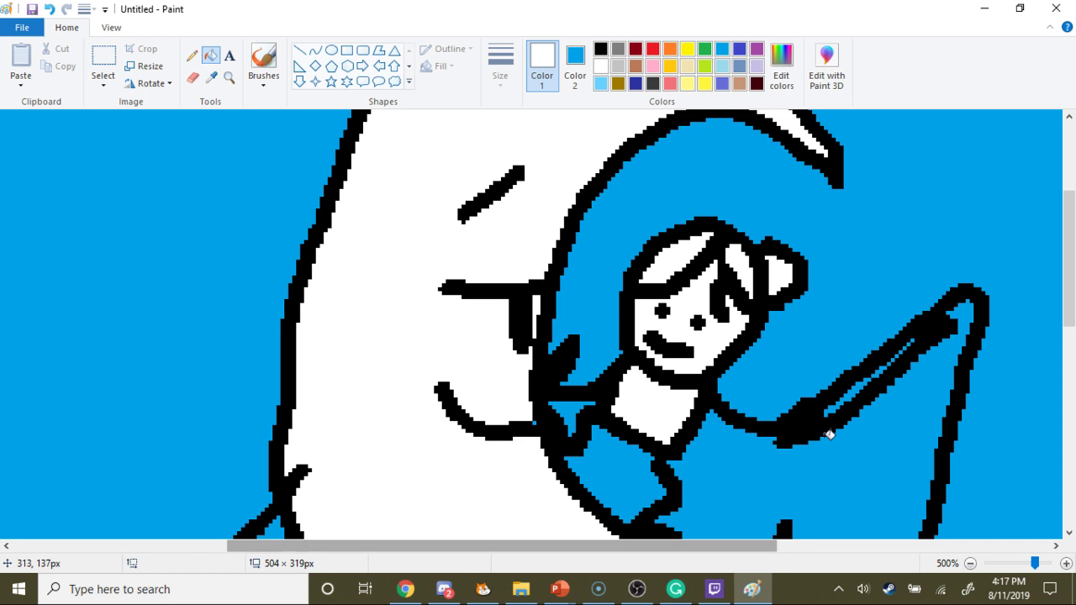
left_click(852, 392)
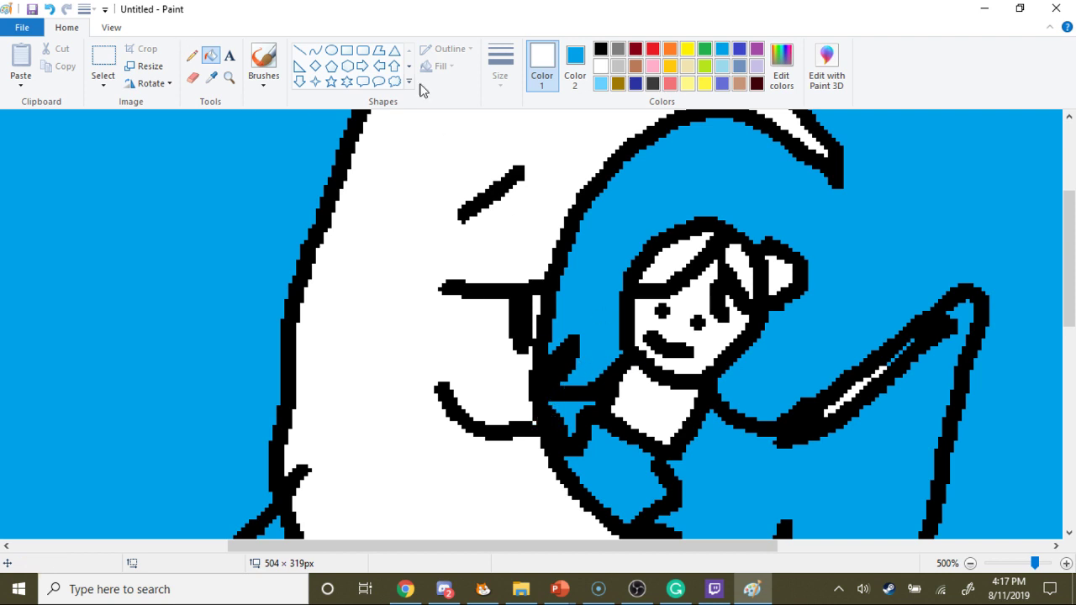
- Fill the remaining blue gaps inside the upper part of the fishing rod with white
left_click(195, 56)
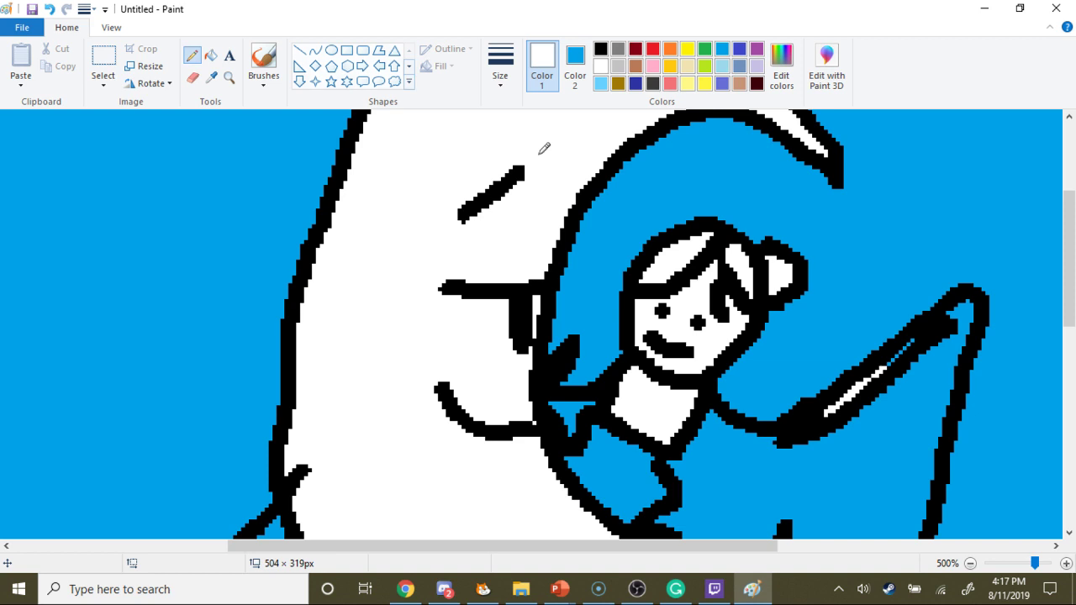
left_click(208, 59)
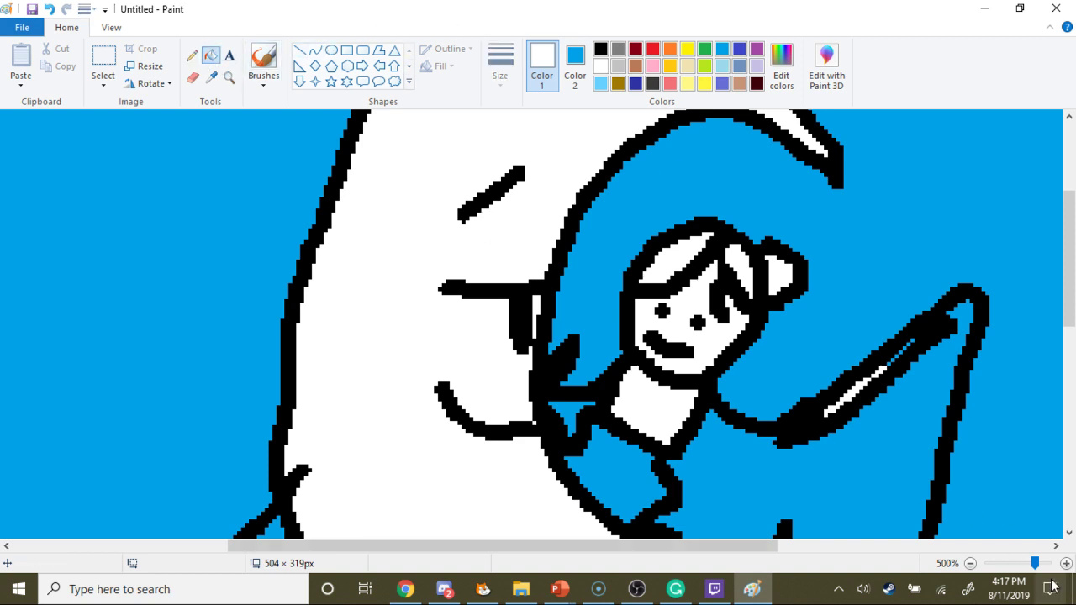
left_click(1066, 564)
left_click(1066, 564)
left_click(1066, 563)
scroll(798, 505, "down", 5)
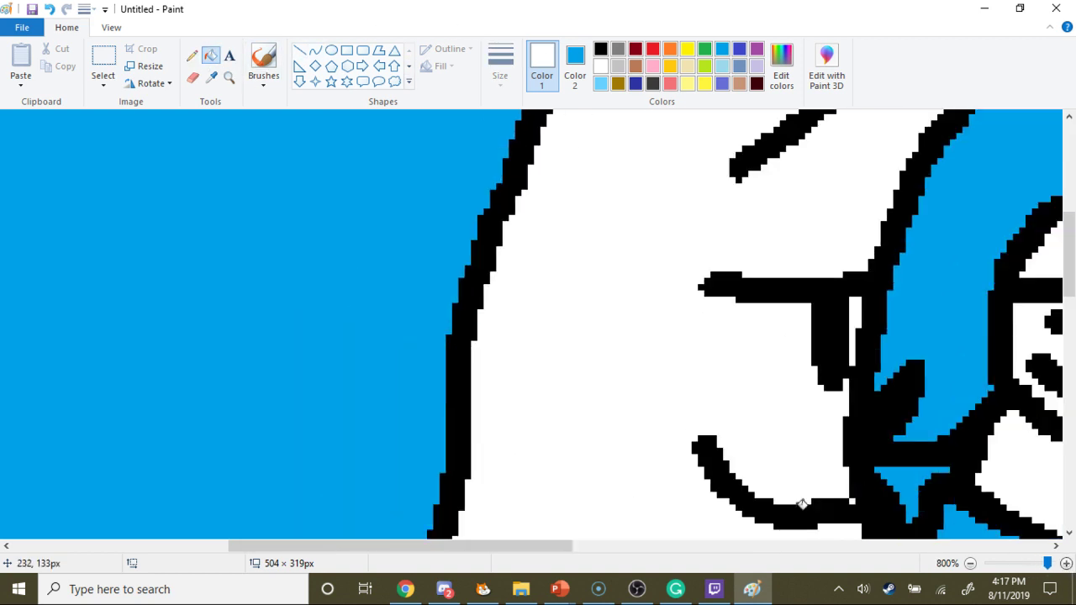
left_click_drag(547, 545, 795, 482)
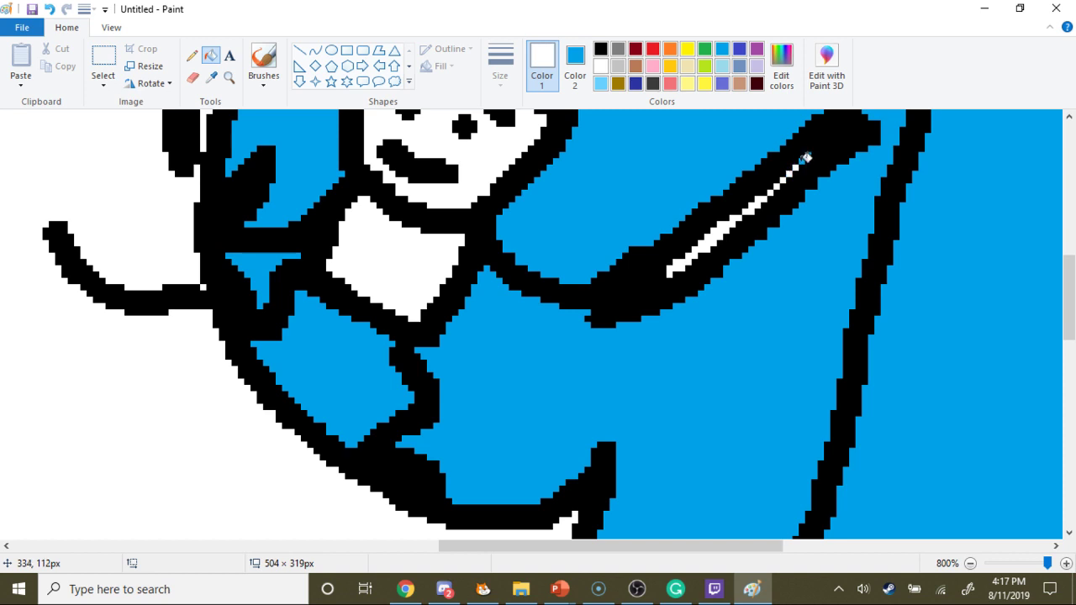
scroll(814, 149, "up", 2)
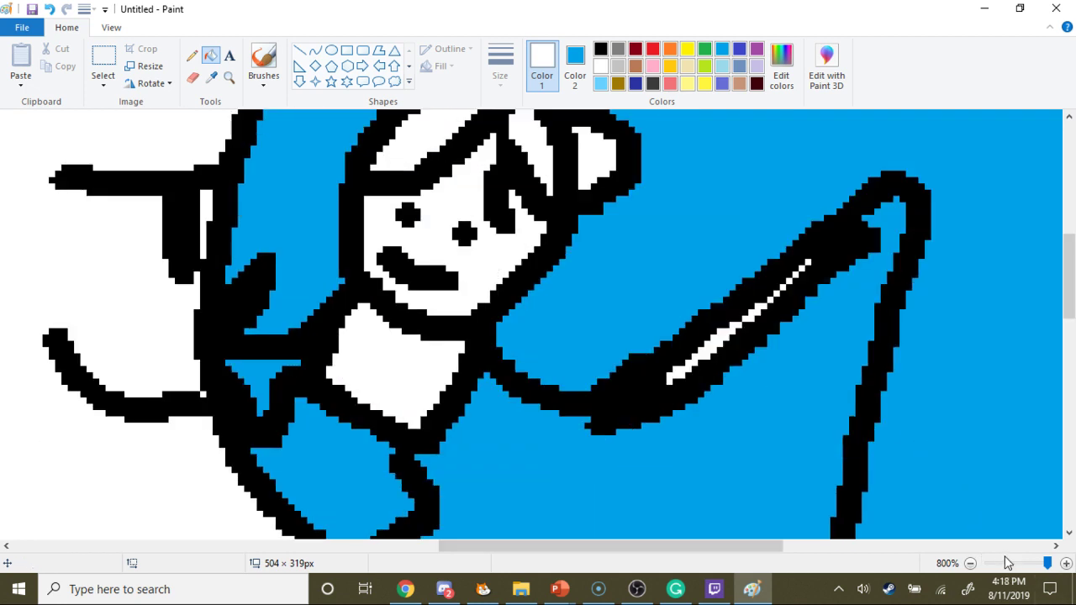
- Extend the fishing line in black with the pencil, down to the lower edge of the canvas
left_click(1021, 563)
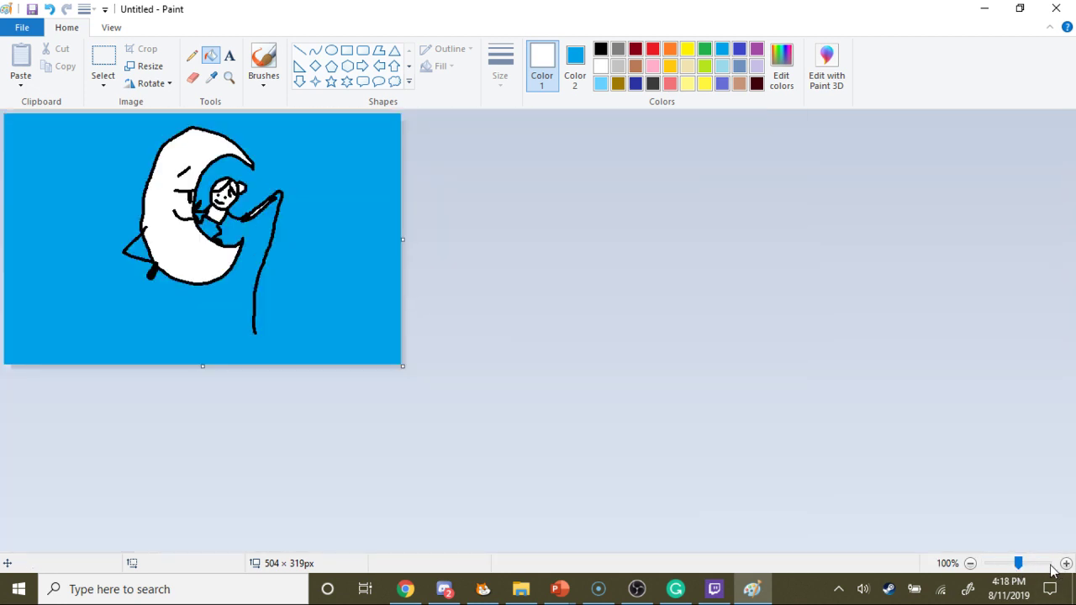
left_click(1065, 563)
scroll(791, 311, "down", 1)
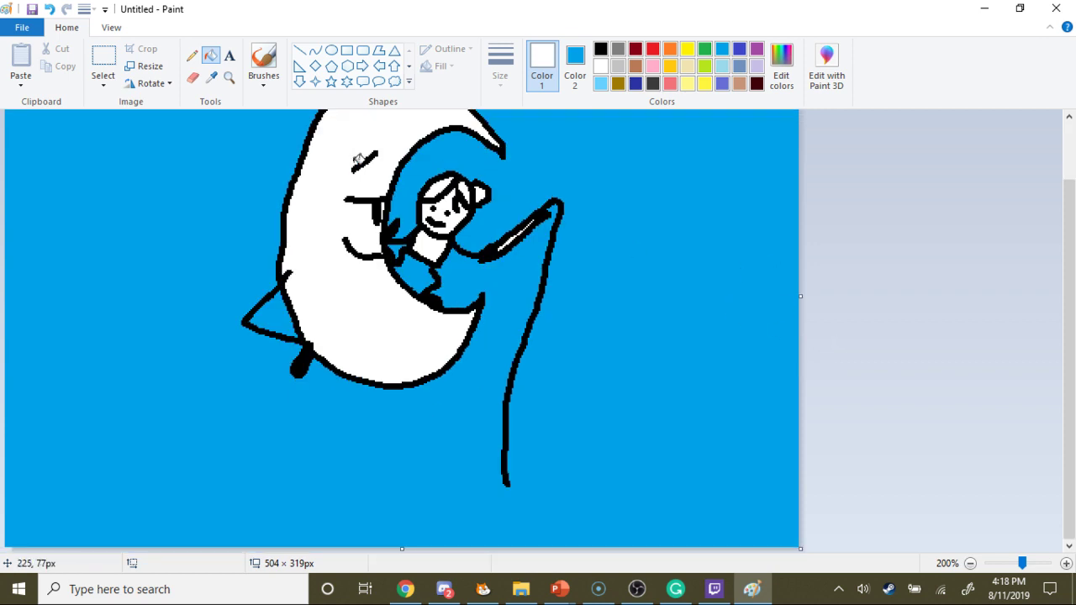
left_click(192, 56)
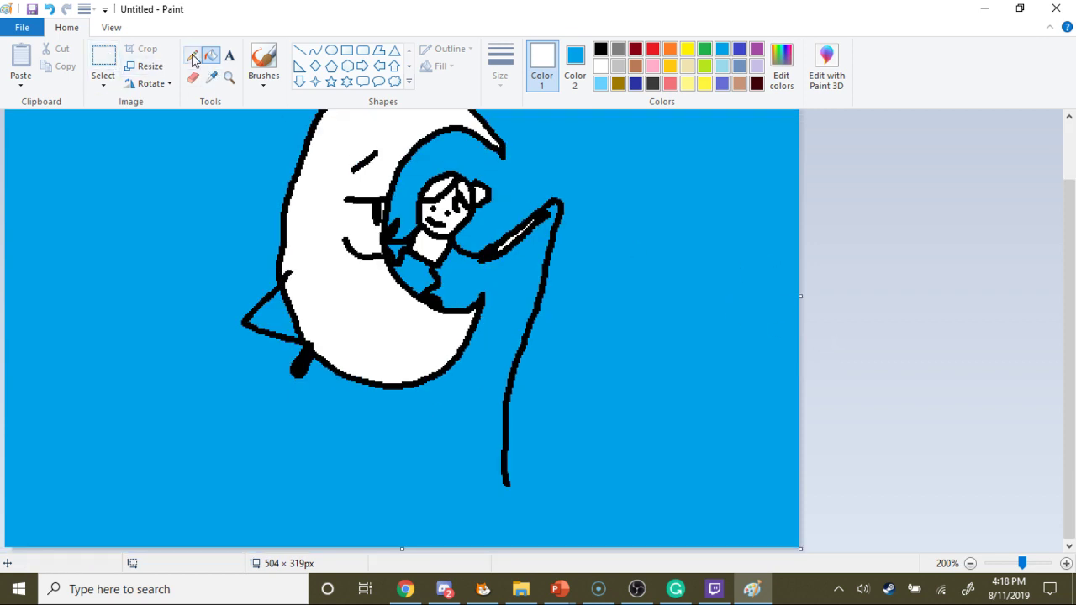
left_click(600, 48)
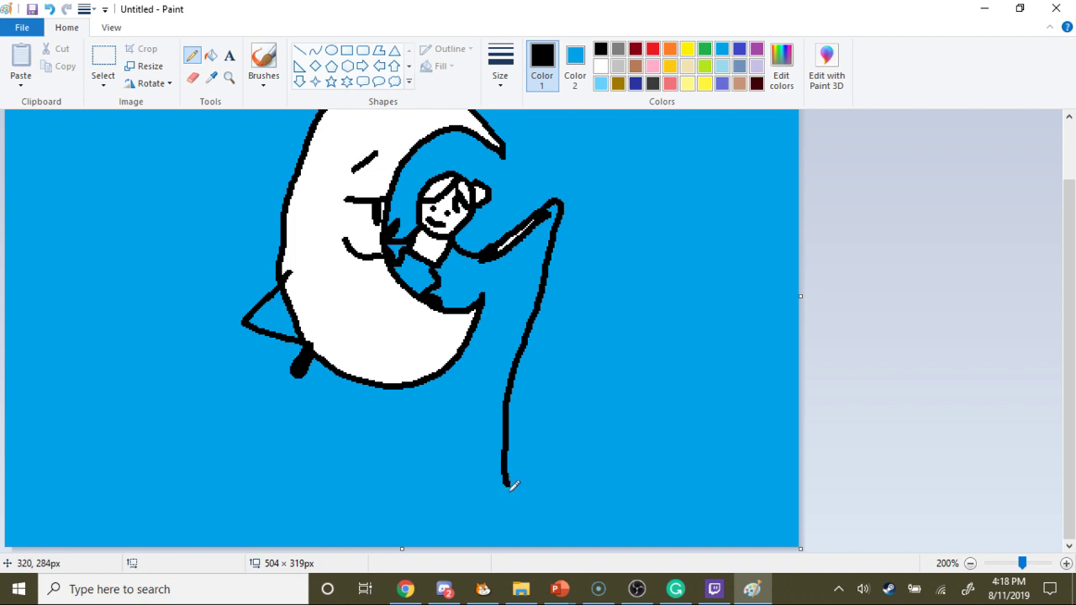
left_click_drag(507, 476, 524, 534)
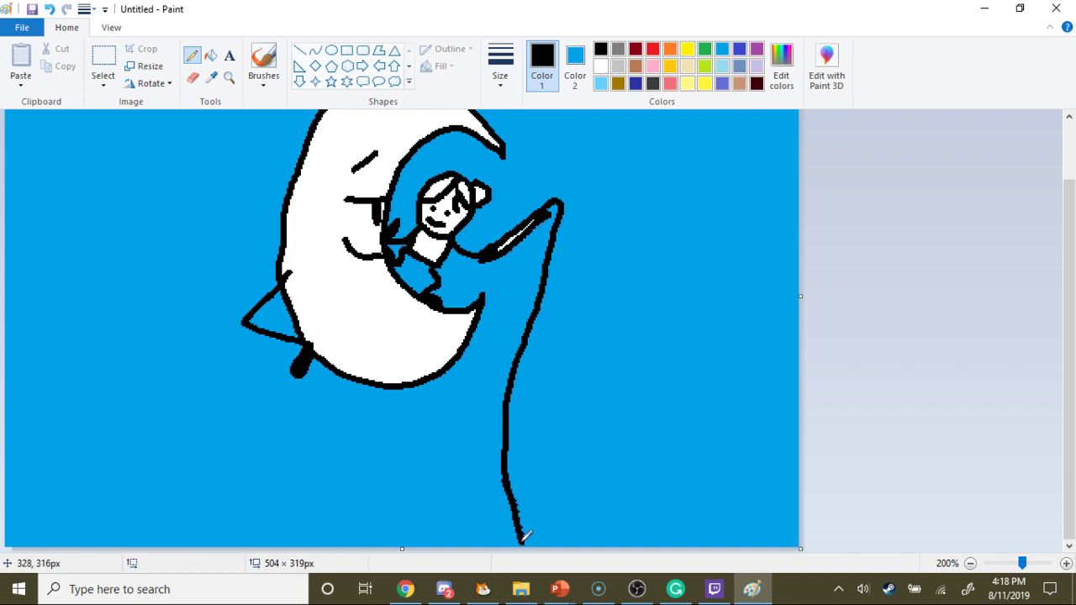
- Switch to Discord, send "I'M STREAMIN" to the Friends group chat, and start a video call there
left_click(445, 589)
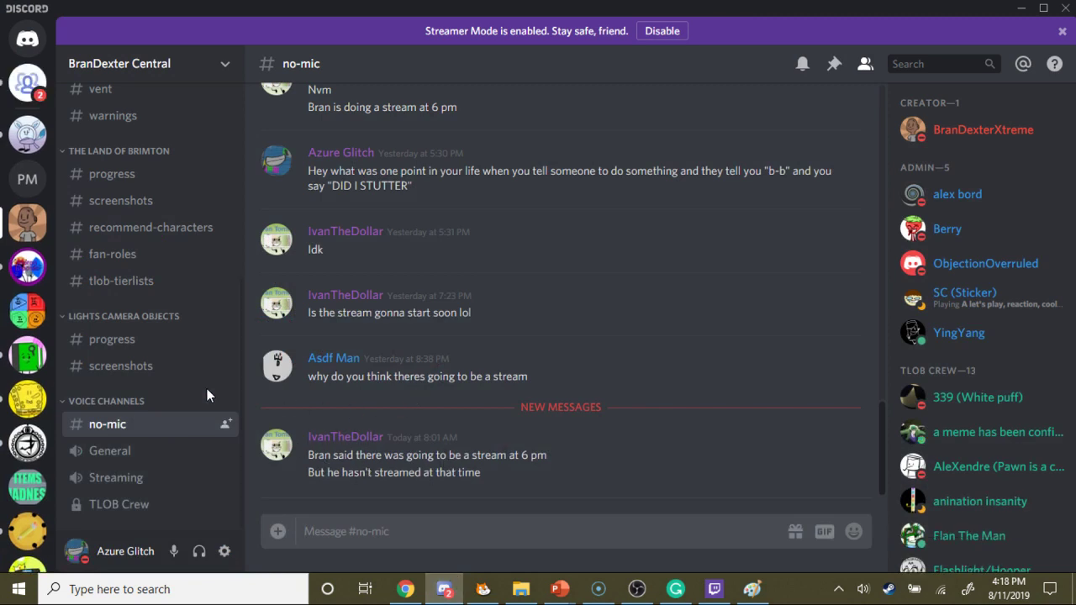
left_click(28, 84)
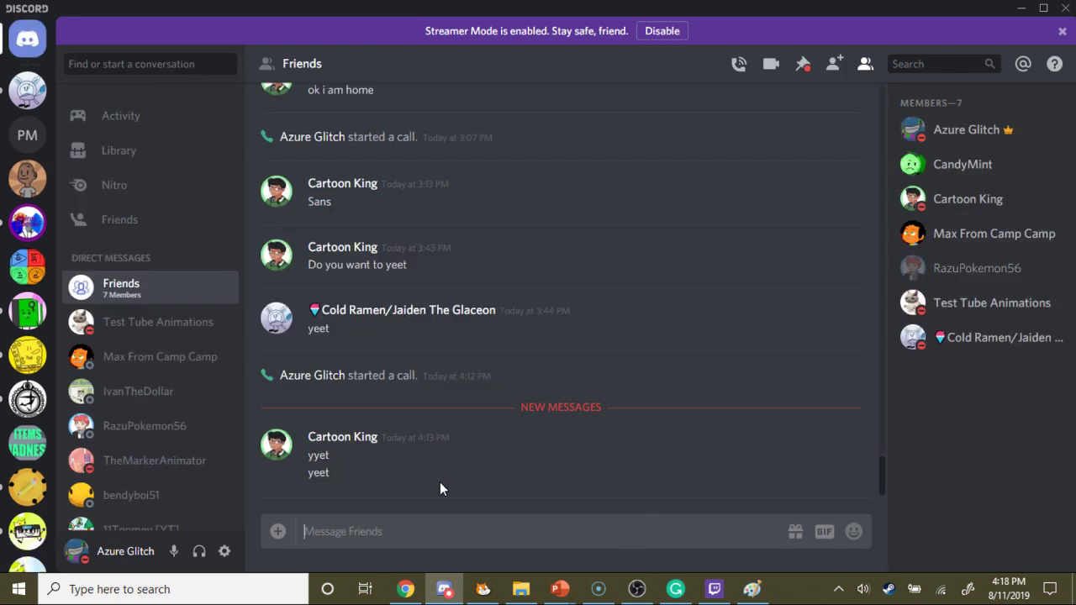
type("I")
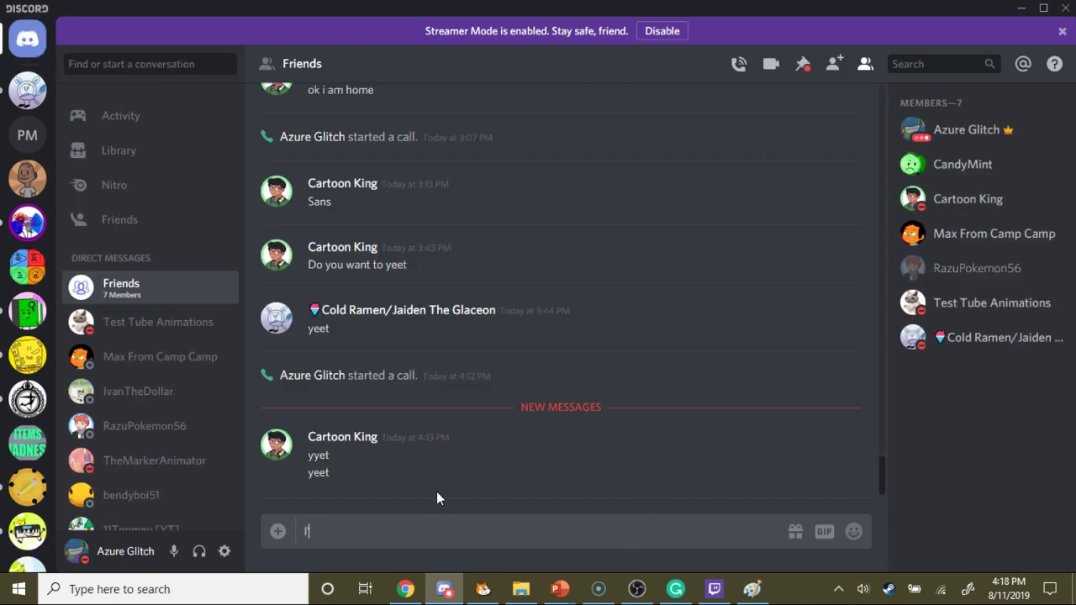
type("'M STREAMIN")
key("Return")
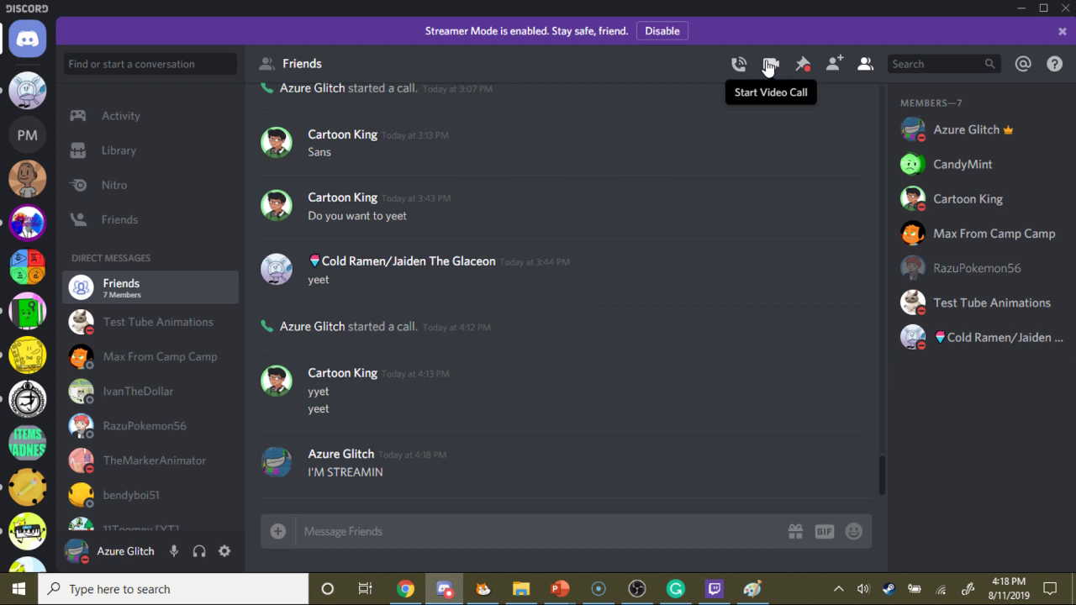
left_click(768, 65)
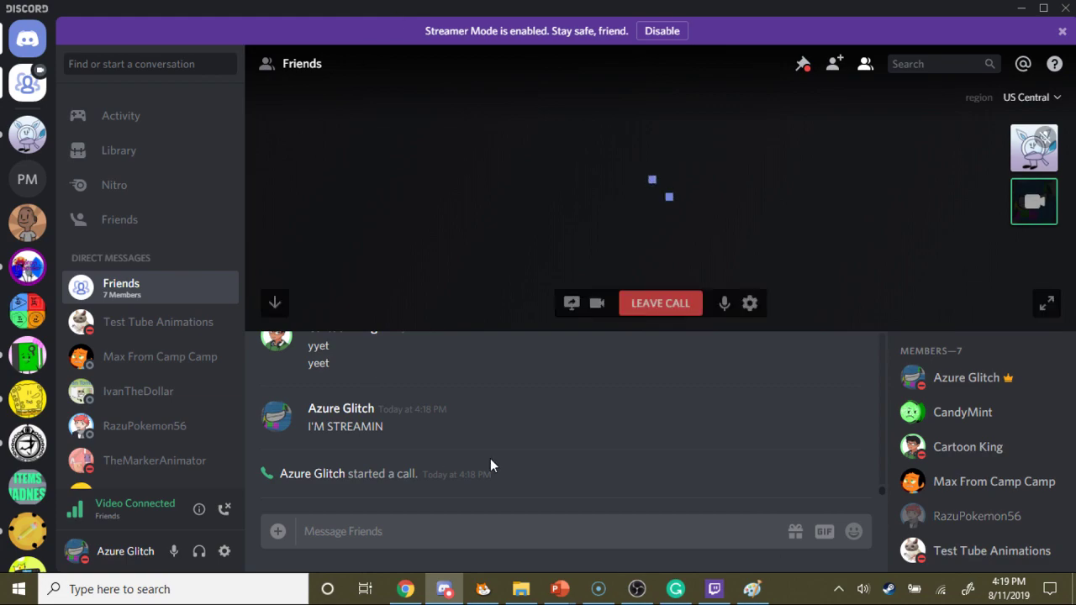
- Return to Paint and cut the whole moon, figure and fishing line drawing out with a free-form selection
left_click(757, 588)
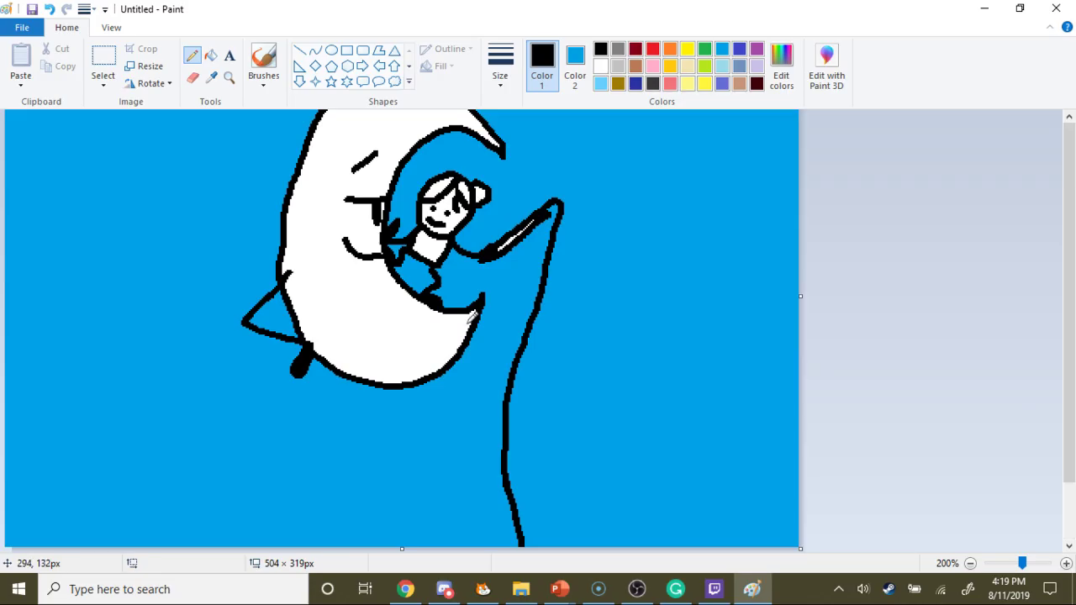
scroll(529, 207, "up", 1)
scroll(589, 353, "down", 1)
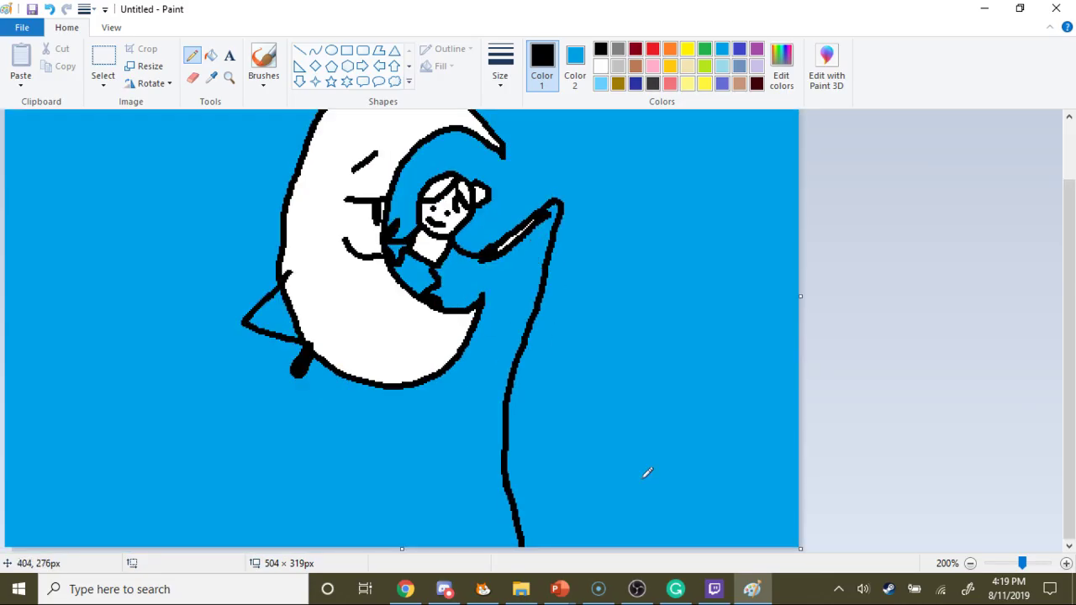
left_click(1009, 564)
left_click(103, 83)
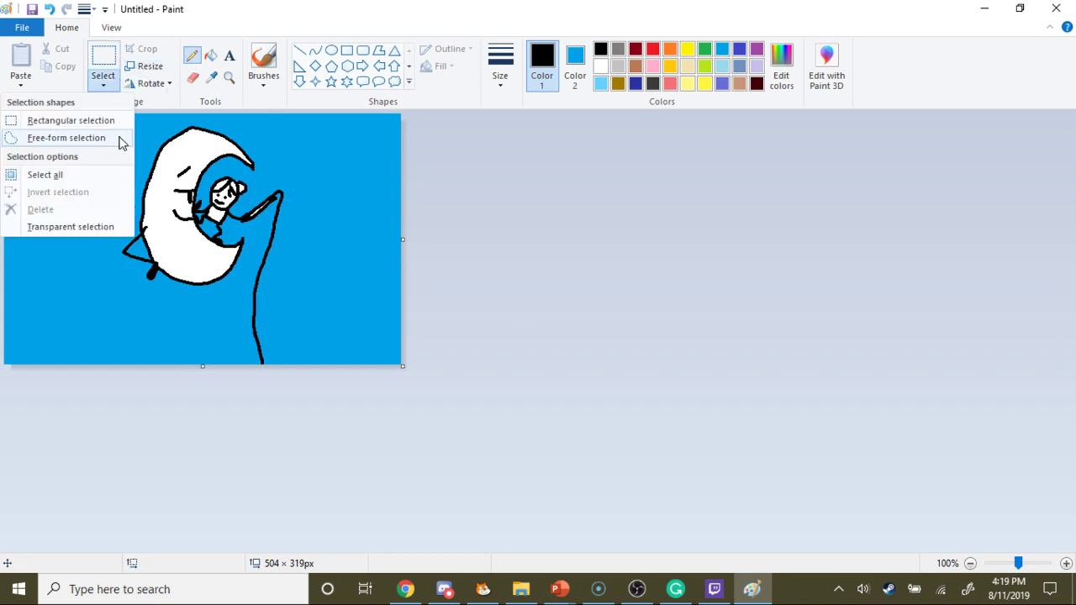
left_click(106, 137)
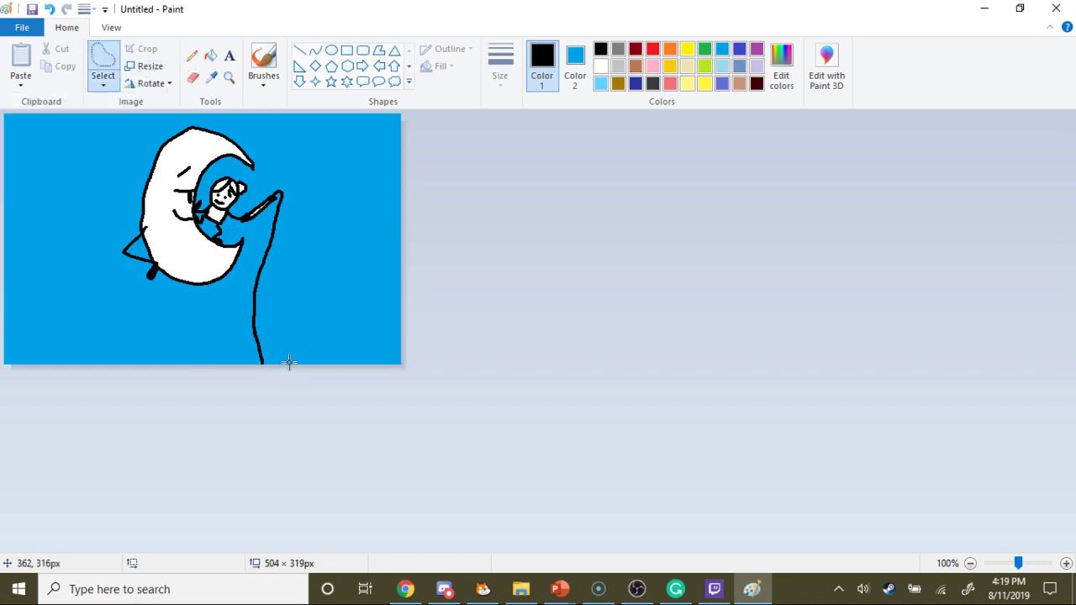
mouse_move(289, 363)
left_mouse_down()
mouse_move(265, 290)
mouse_move(296, 186)
mouse_move(256, 118)
mouse_move(112, 142)
mouse_move(99, 248)
mouse_move(138, 375)
left_mouse_up()
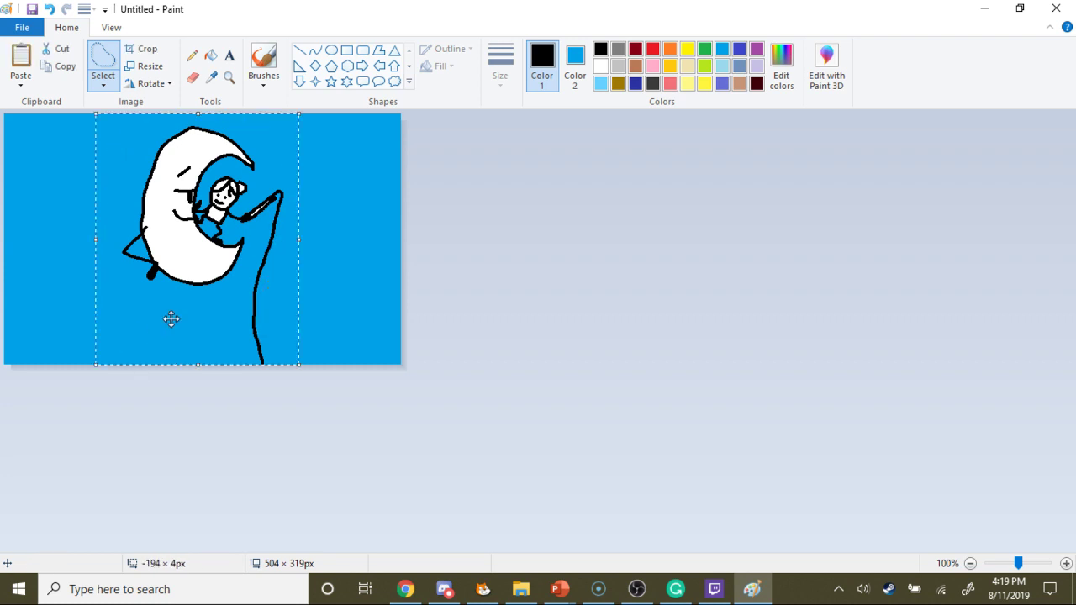
key("ctrl+x")
- Preview the open PowerPoint presentations, including Presentation10
left_click(714, 590)
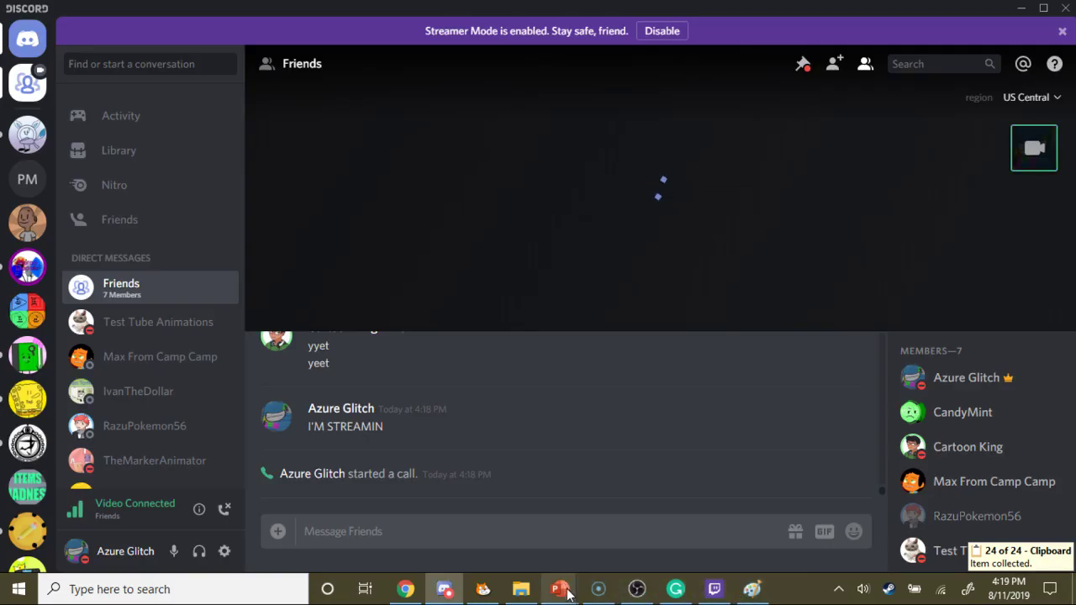
mouse_move(572, 599)
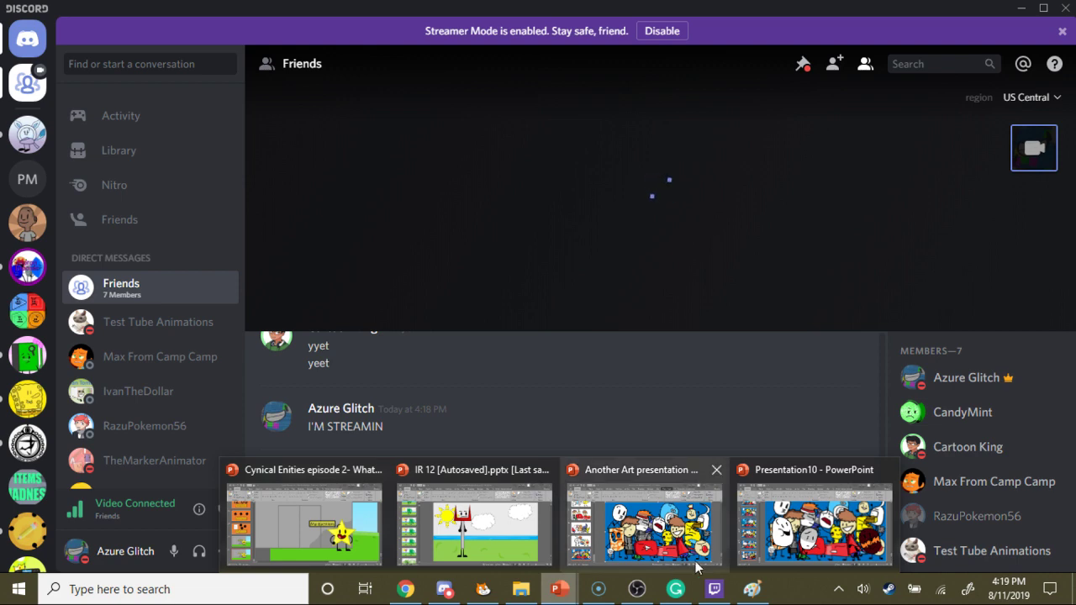
mouse_move(824, 528)
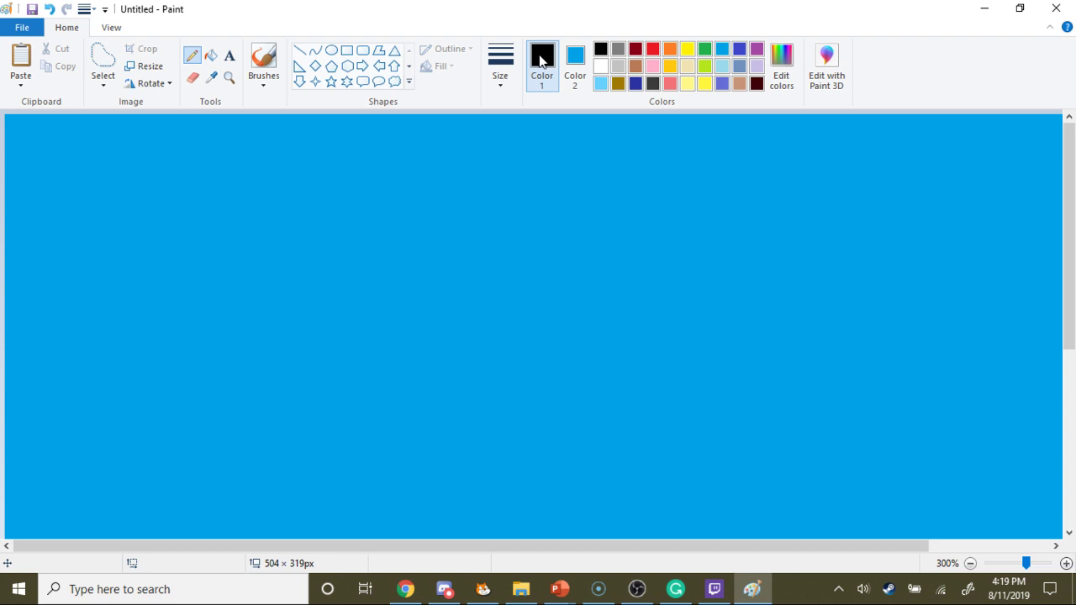
- Draw a wide black box outline with a tall dome above its right half, and undo the extra jagged stroke
scroll(593, 283, "down", 1)
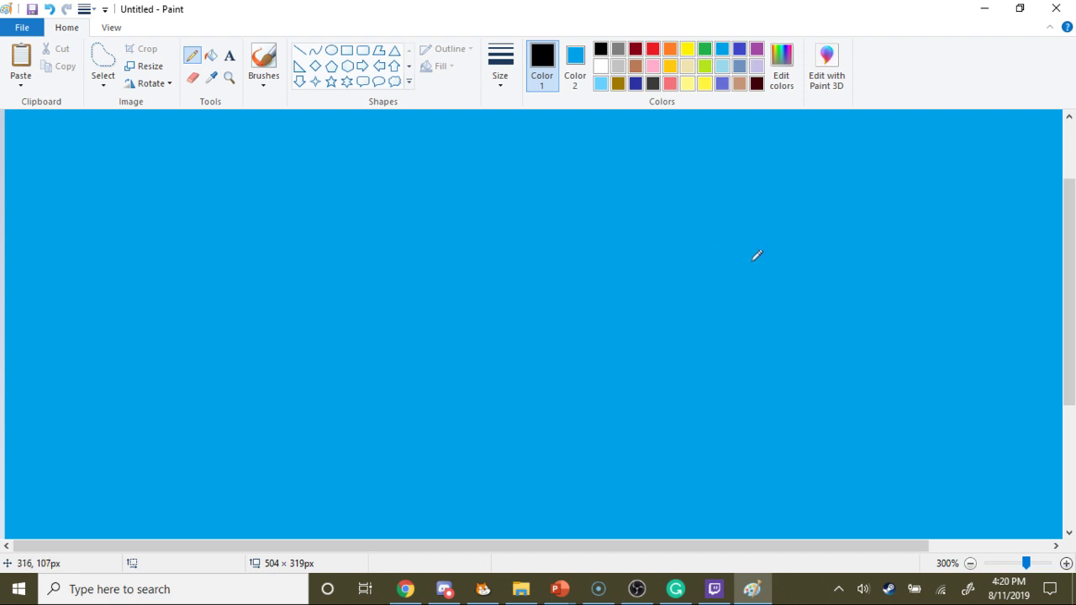
mouse_move(751, 264)
left_mouse_down()
mouse_move(261, 267)
mouse_move(269, 404)
mouse_move(392, 426)
mouse_move(745, 423)
mouse_move(759, 252)
mouse_move(732, 259)
left_mouse_up()
scroll(706, 286, "up", 2)
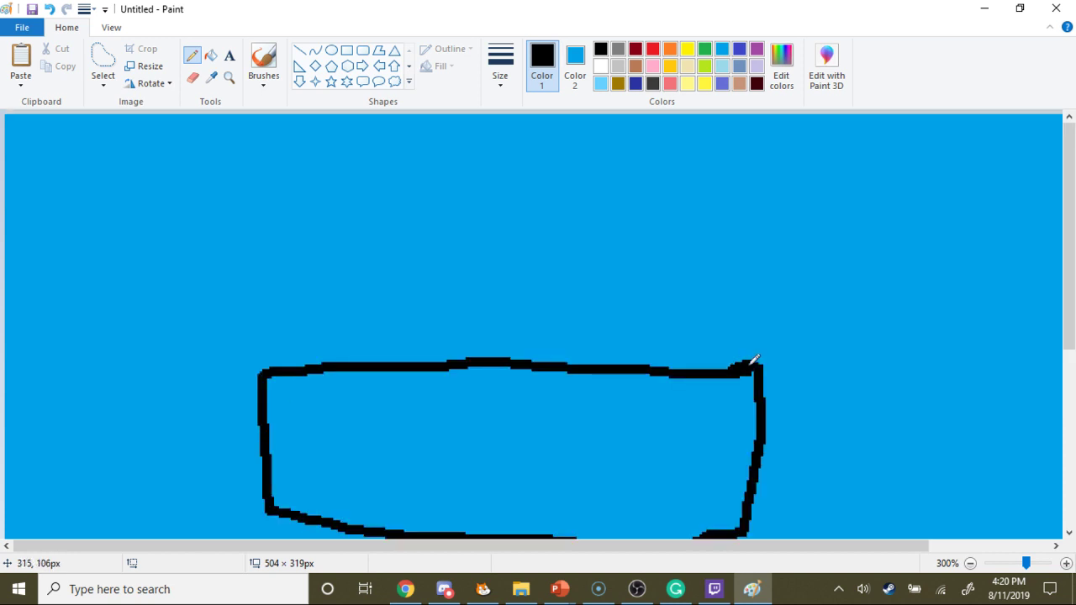
mouse_move(754, 359)
left_mouse_down()
mouse_move(653, 200)
mouse_move(555, 245)
mouse_move(530, 361)
mouse_move(404, 328)
mouse_move(260, 320)
mouse_move(236, 421)
mouse_move(259, 460)
mouse_move(285, 465)
mouse_move(471, 456)
mouse_move(536, 418)
mouse_move(536, 335)
left_mouse_up()
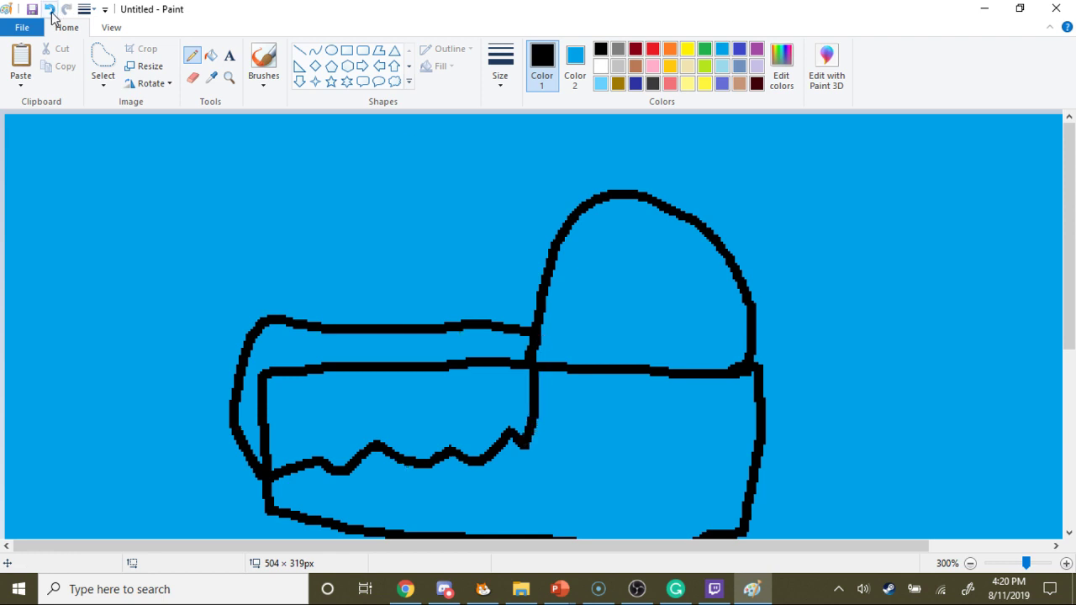
left_click(49, 10)
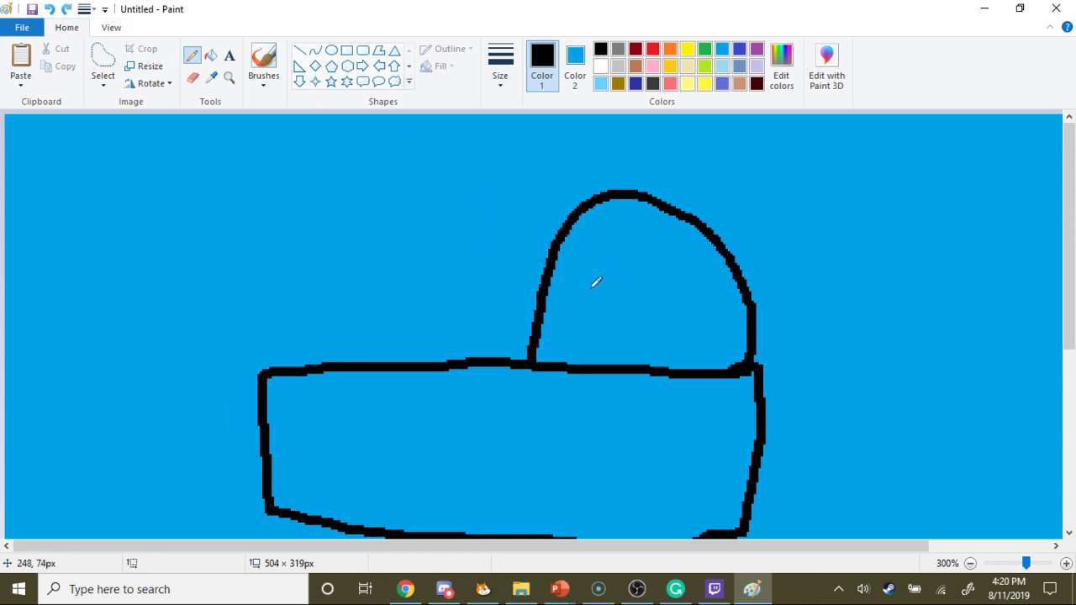
- Draw a pointed teardrop inside the dome in black, divided into four sections by three curved stripes
mouse_move(590, 334)
left_mouse_down()
mouse_move(621, 217)
mouse_move(673, 304)
mouse_move(631, 351)
mouse_move(589, 331)
left_mouse_up()
left_click_drag(607, 249, 648, 227)
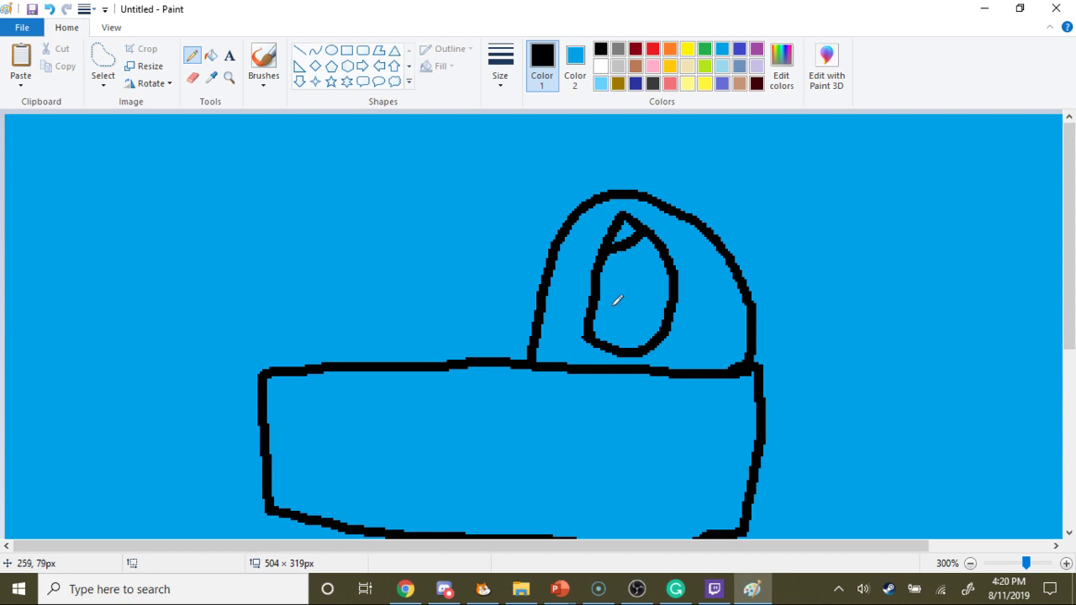
left_click_drag(599, 292, 676, 262)
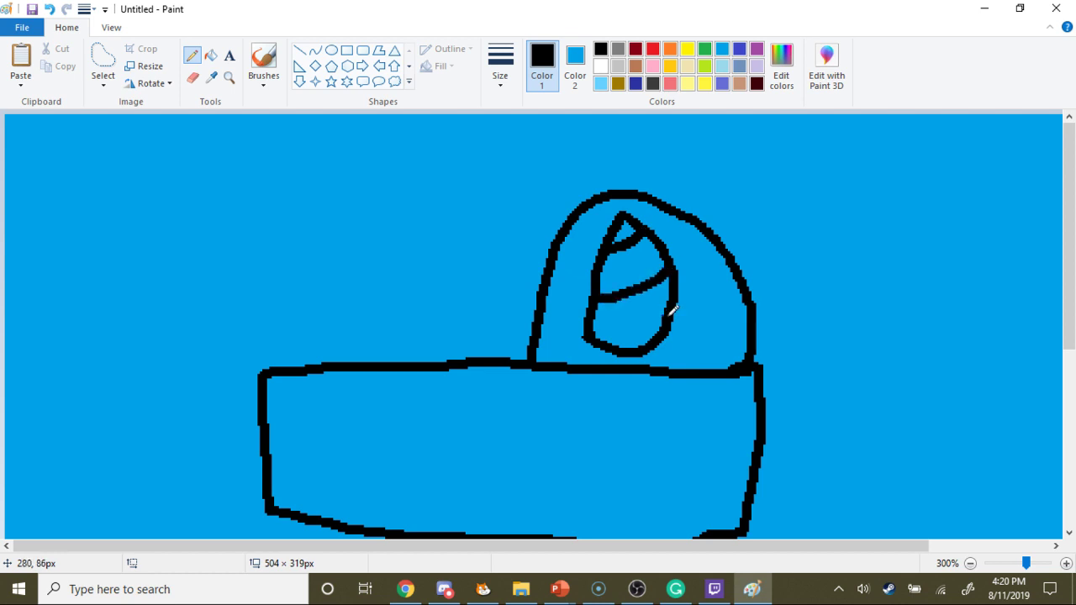
left_click_drag(672, 314, 601, 327)
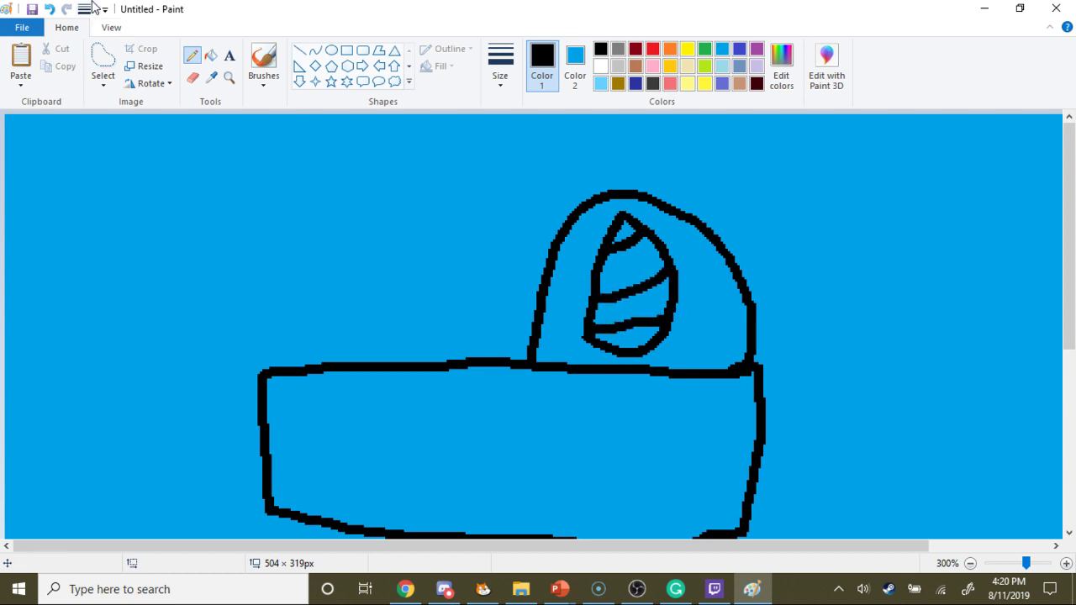
- Fill the box with light blue and the dome around the teardrop with white
scroll(555, 248, "down", 2)
scroll(555, 247, "up", 1)
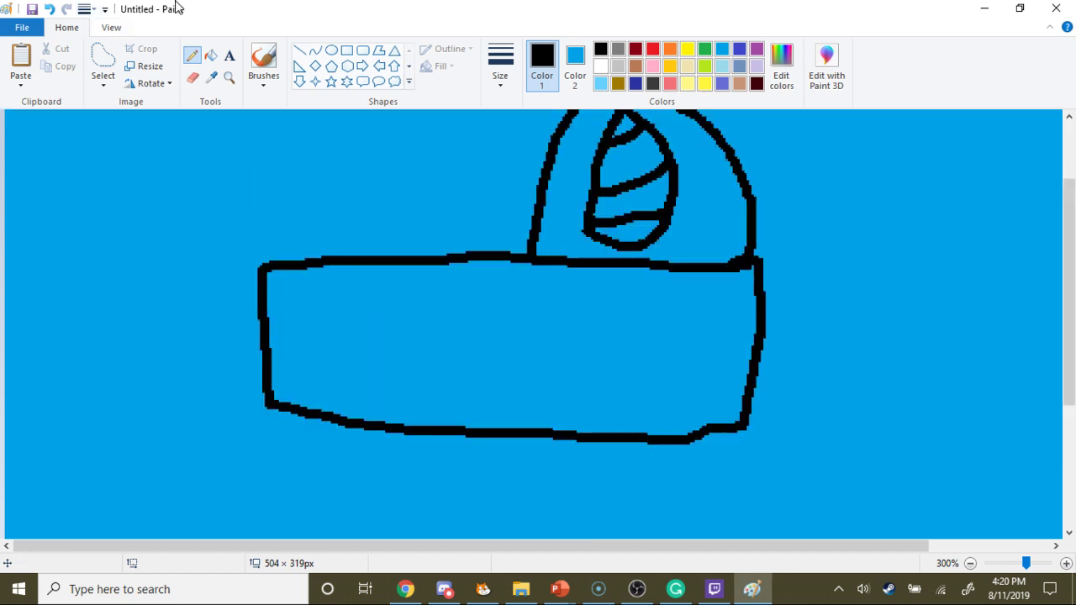
left_click(211, 59)
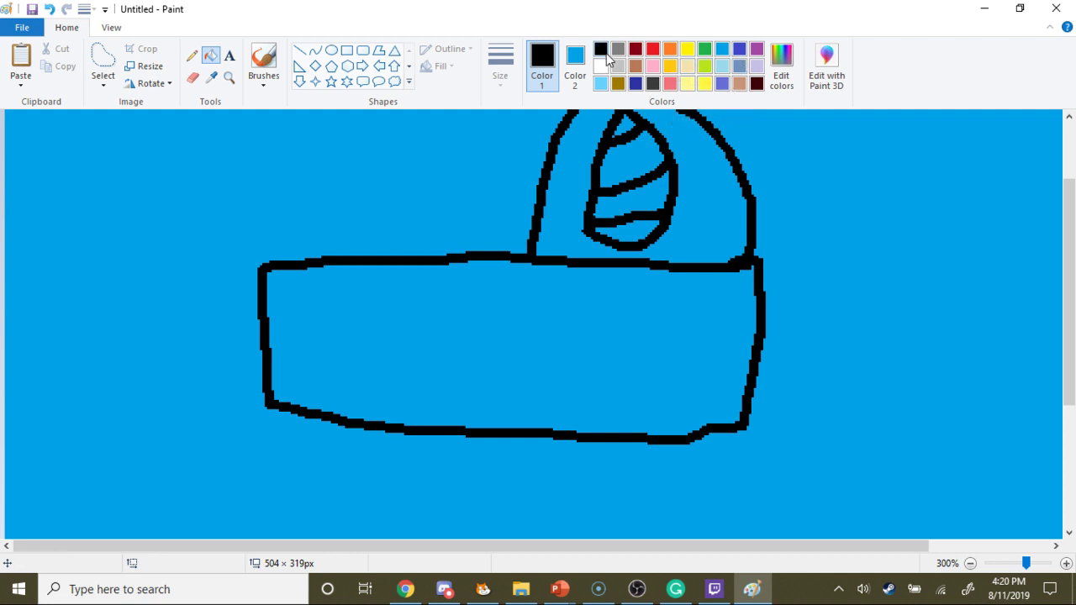
left_click(737, 50)
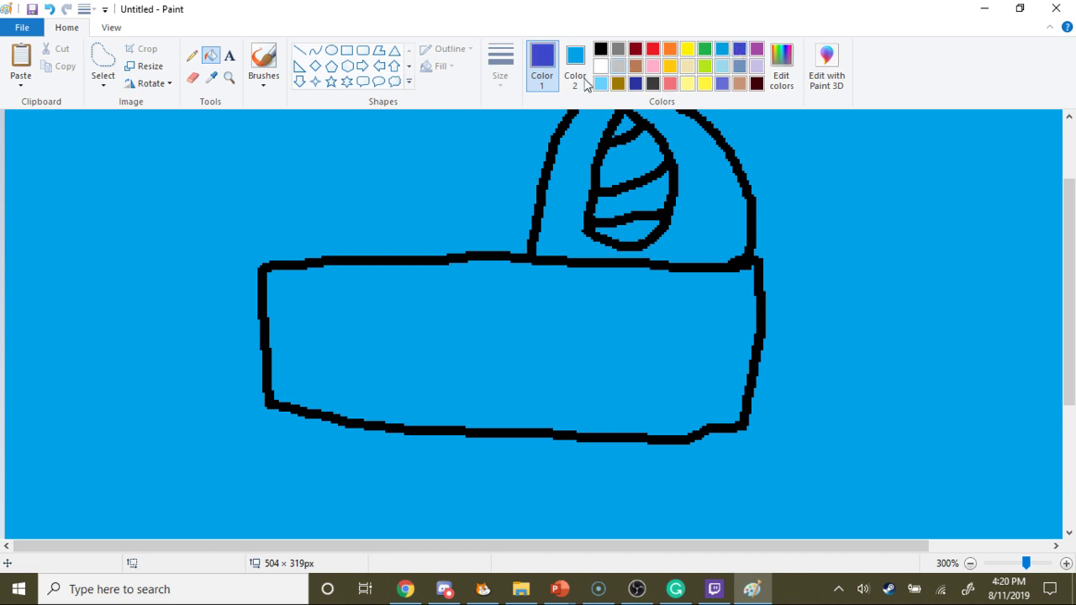
left_click(601, 83)
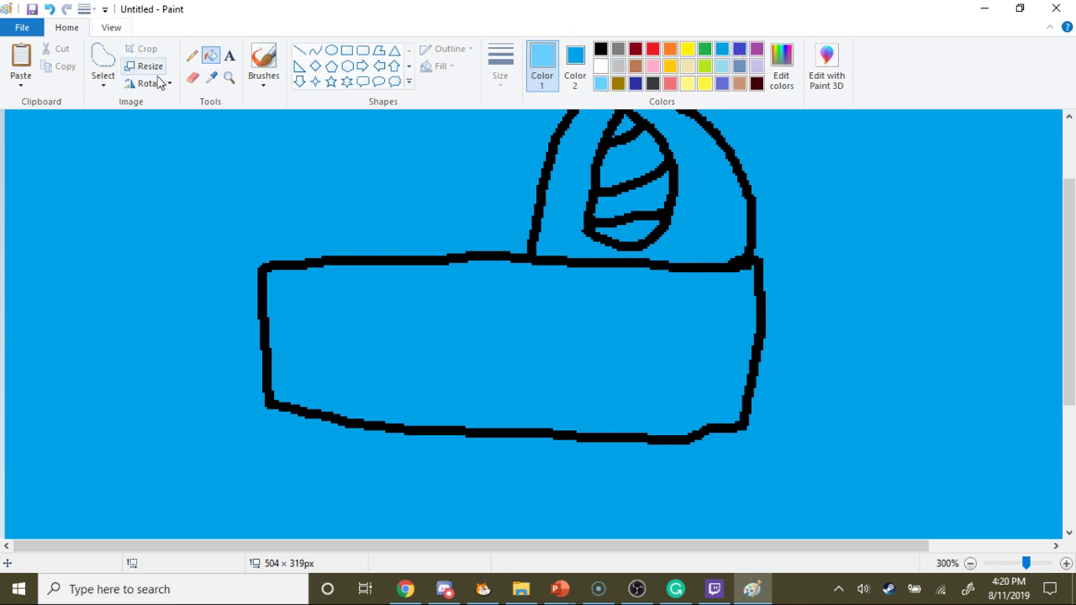
left_click(404, 353)
left_click(600, 65)
left_click(570, 180)
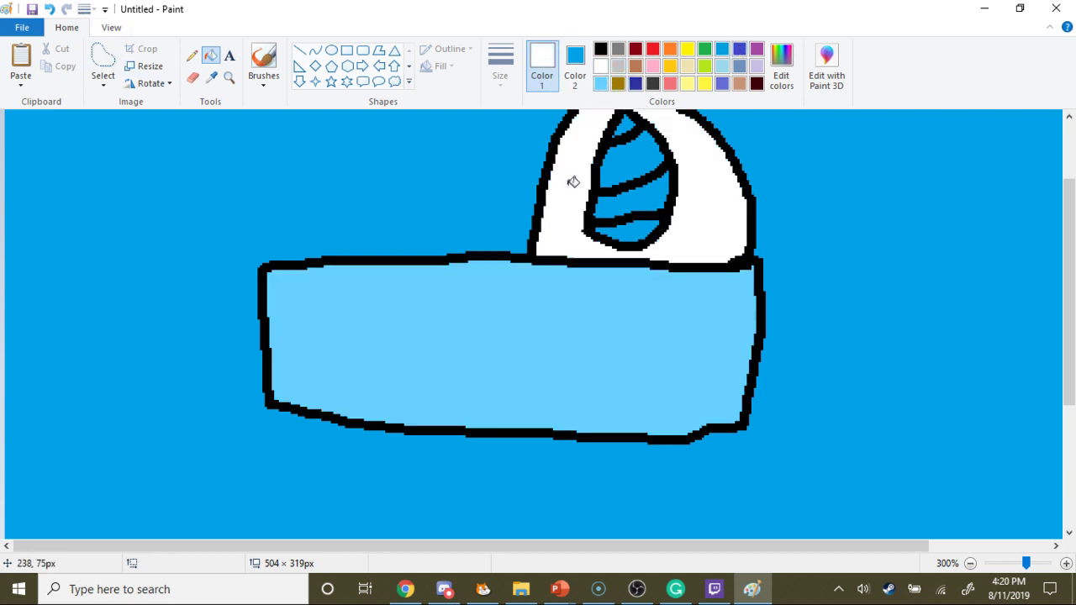
- Fill all four sections of the teardrop inside the dome with yellow
left_click(687, 48)
scroll(571, 236, "up", 3)
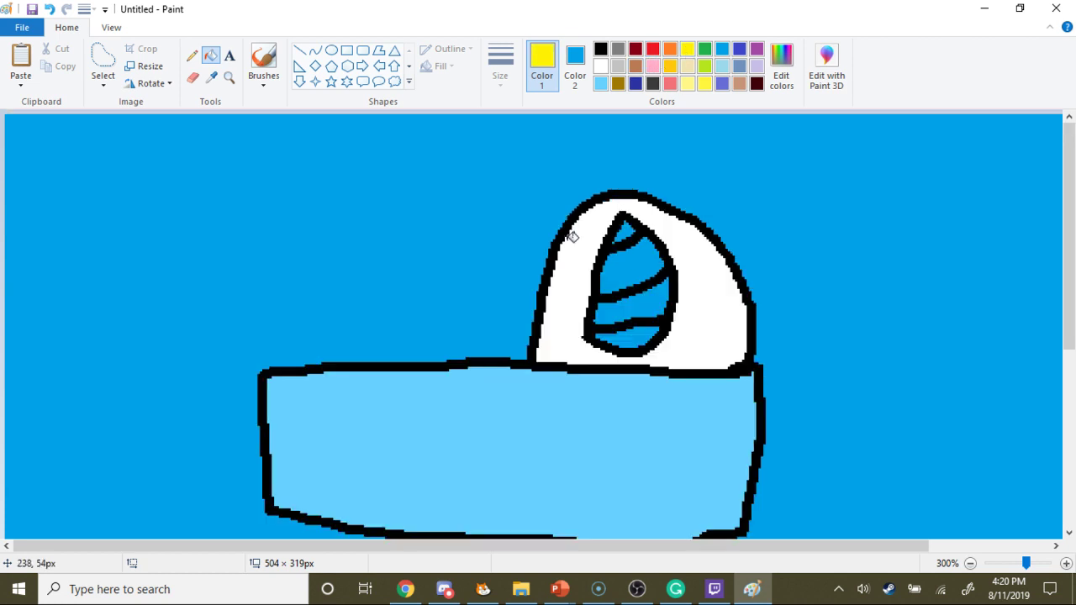
left_click(627, 240)
left_click(630, 252)
left_click(623, 300)
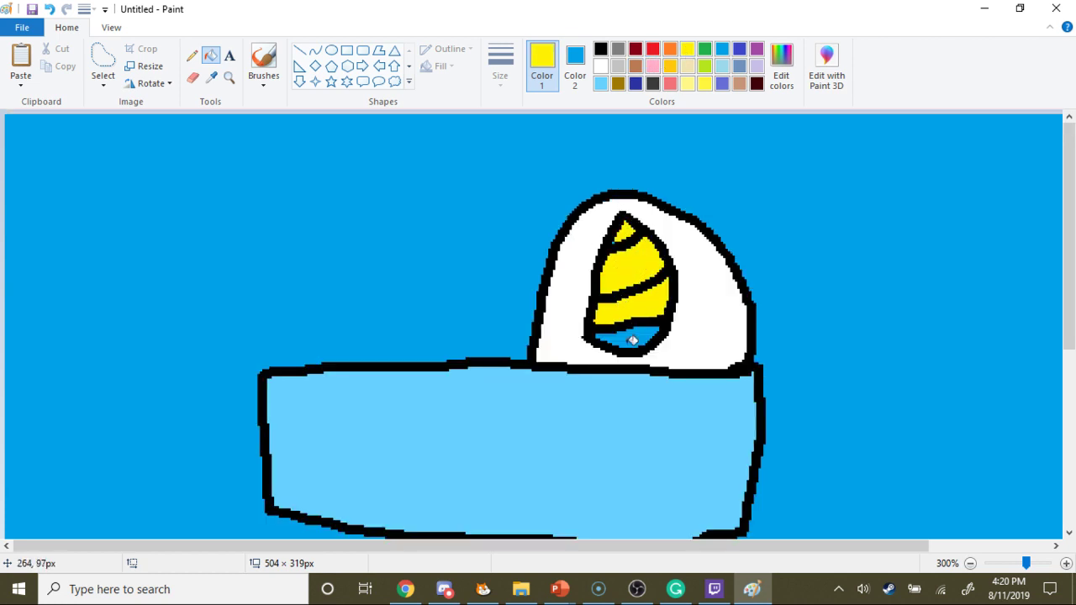
left_click(633, 340)
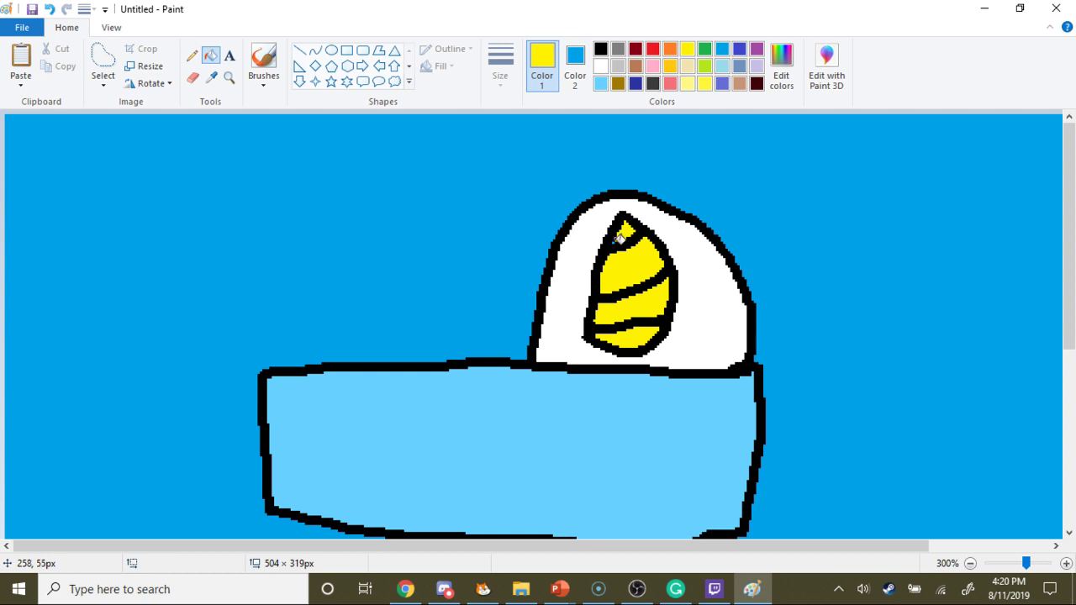
- Try to fill the leftover blue pixel in the teardrop's tip with yellow, undoing the misplaced fill over the black outline
left_click(618, 239)
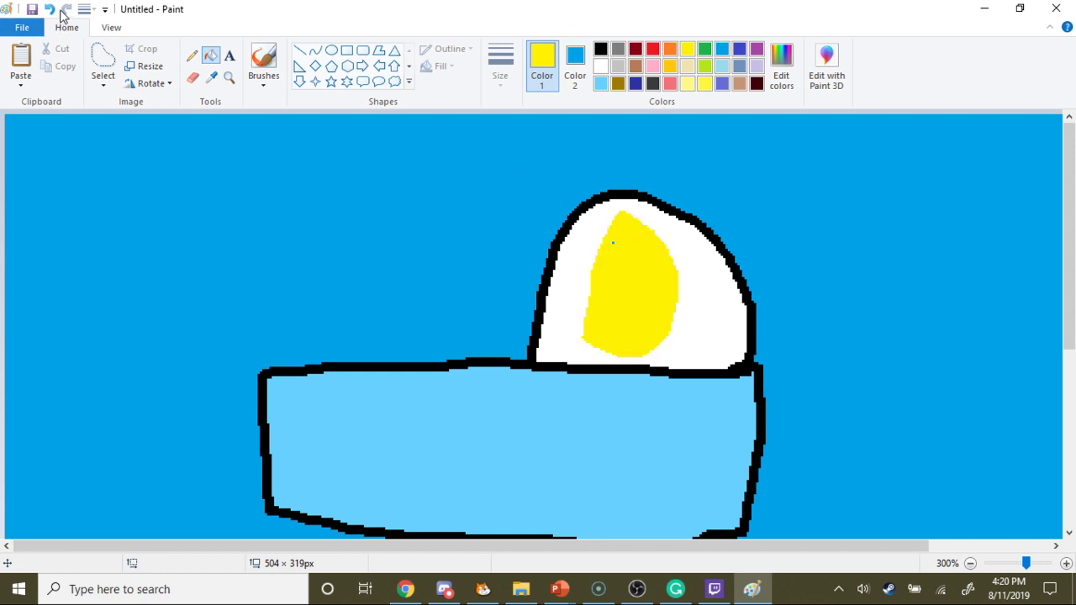
left_click(50, 9)
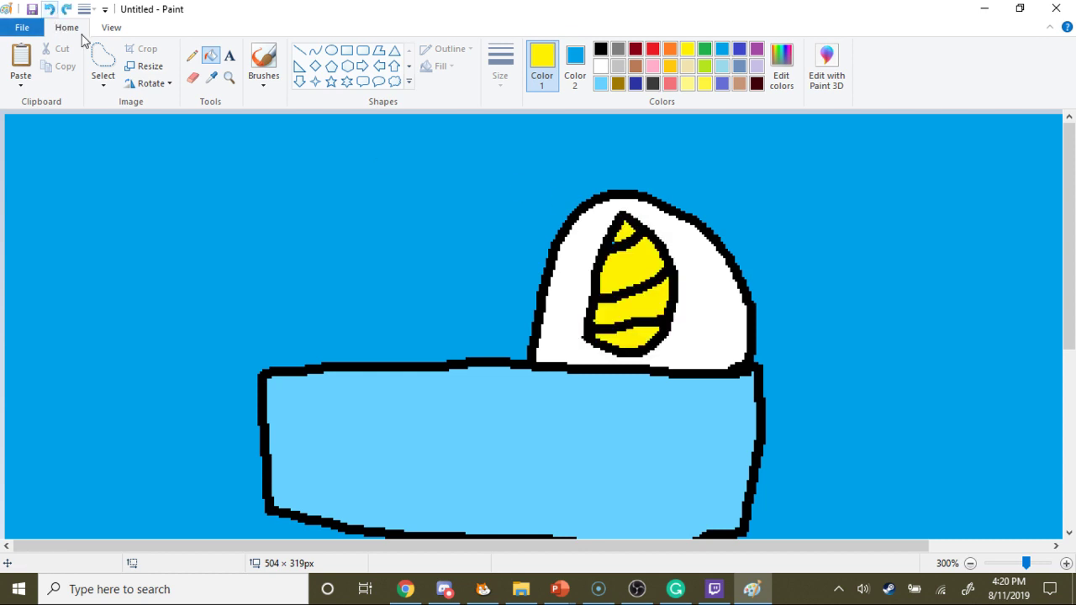
left_click(1066, 564)
left_click(1067, 564)
left_click(1067, 564)
left_click(1066, 564)
mouse_move(351, 549)
left_mouse_down()
mouse_move(373, 550)
mouse_move(579, 437)
left_mouse_up()
scroll(580, 438, "down", 2)
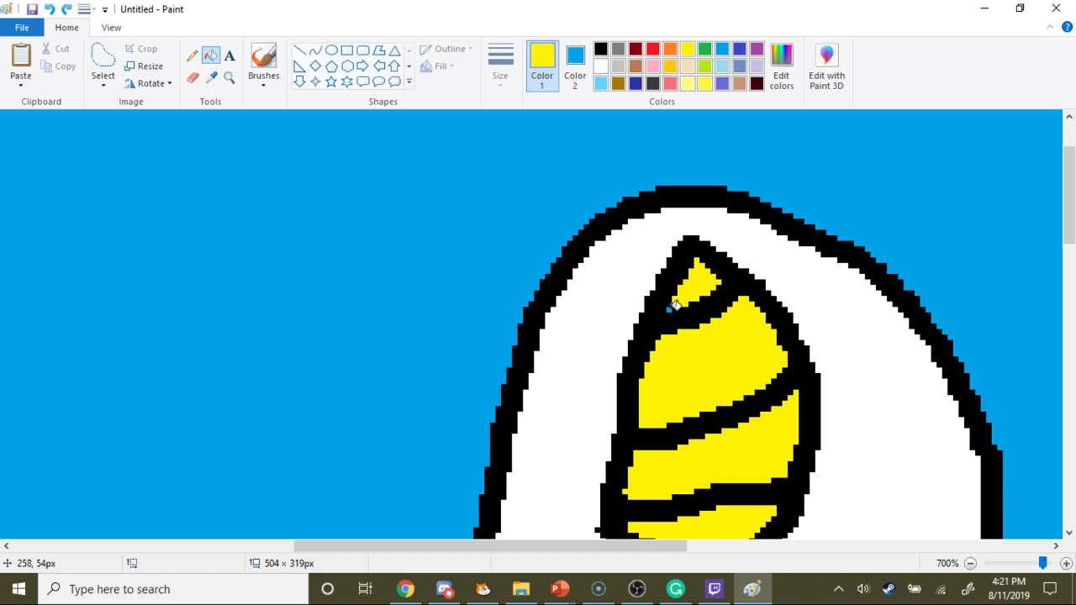
- Draw a face on the light blue box with the black pencil: two angular narrowed eyes and a nearly straight mouth
left_click(1014, 562)
left_click(1006, 565)
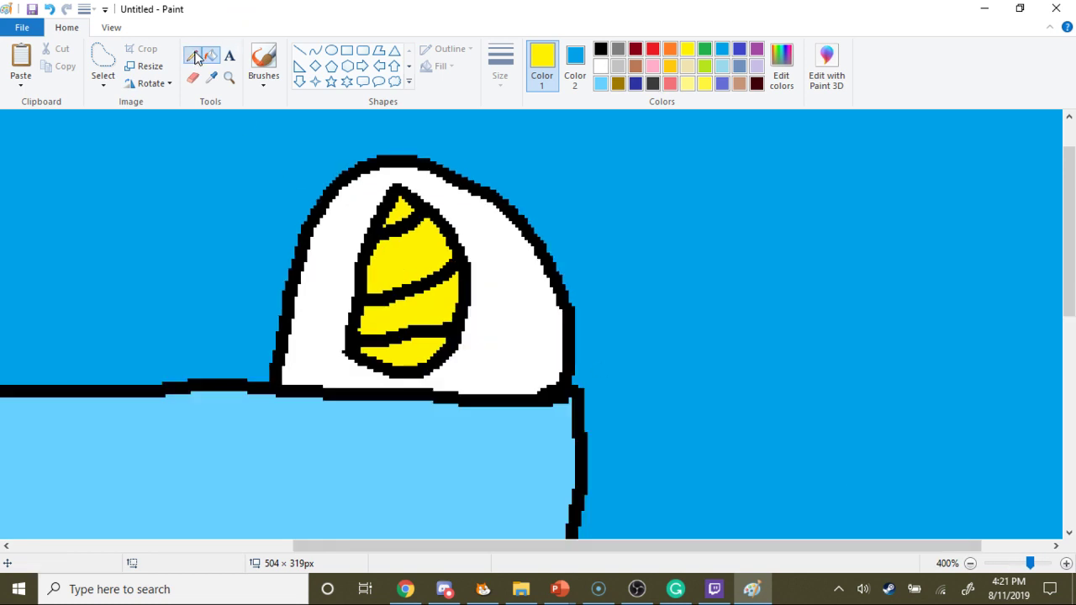
left_click(193, 55)
scroll(308, 365, "down", 2)
left_click(601, 49)
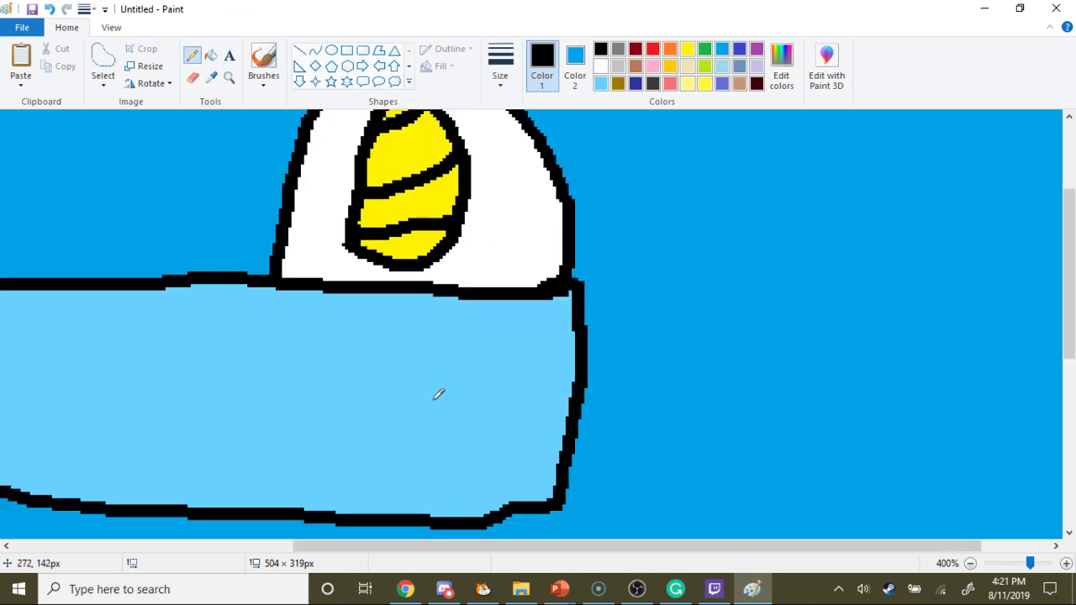
left_click_drag(415, 544, 328, 547)
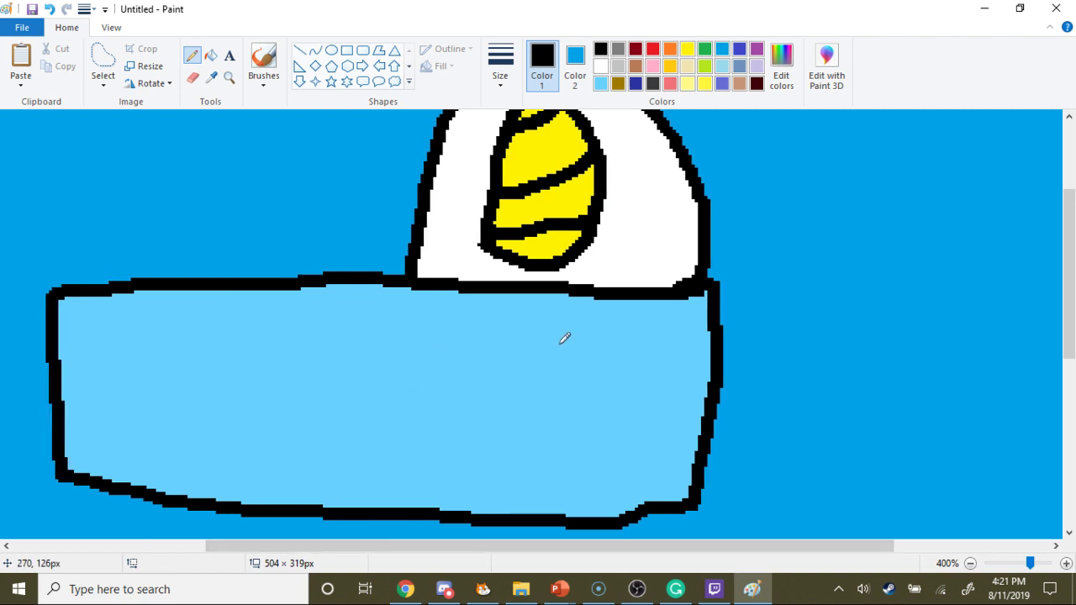
mouse_move(562, 340)
left_mouse_down()
mouse_move(332, 343)
mouse_move(360, 296)
left_mouse_up()
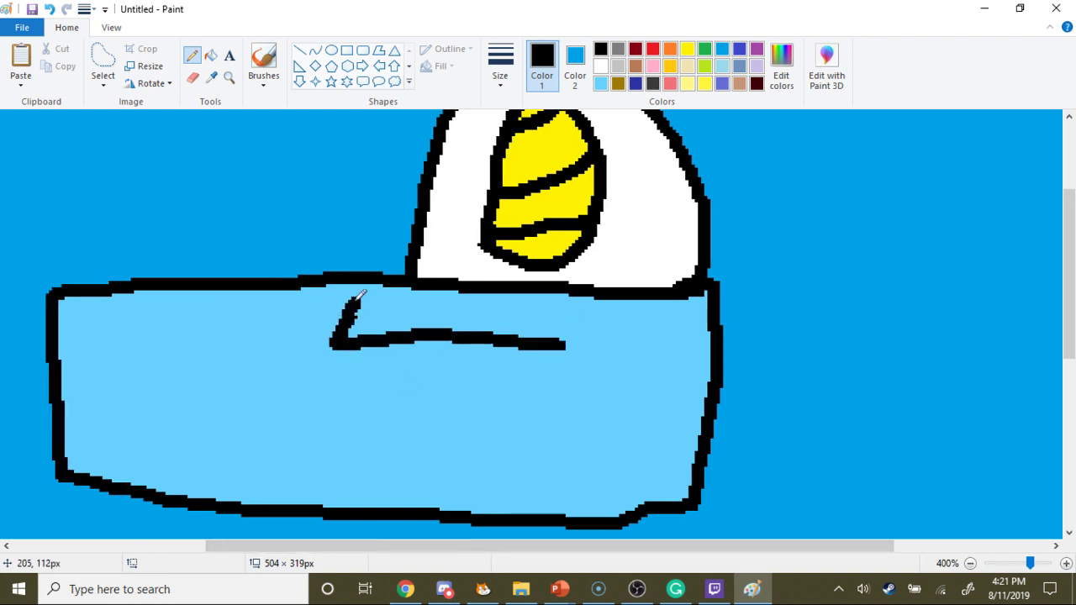
left_click_drag(499, 343, 502, 335)
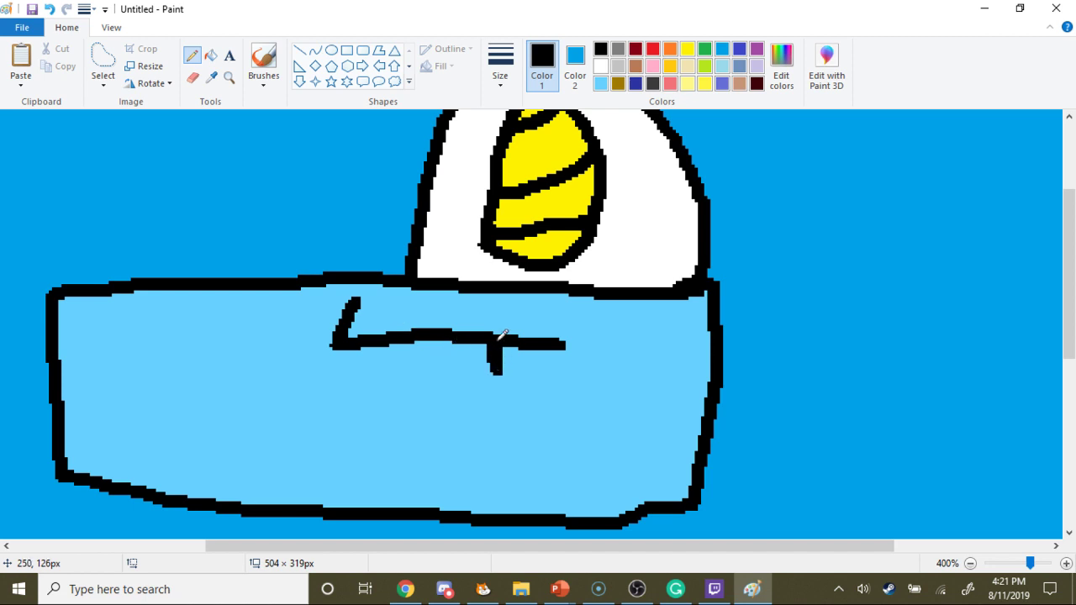
left_click_drag(522, 454, 229, 471)
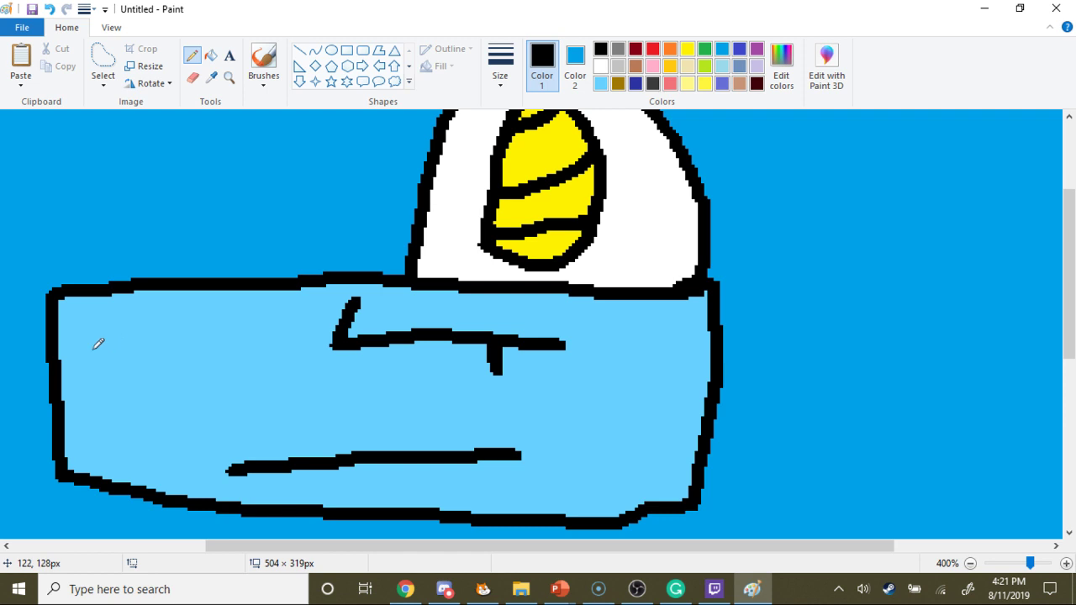
mouse_move(111, 348)
left_mouse_down()
mouse_move(262, 325)
mouse_move(239, 307)
left_mouse_up()
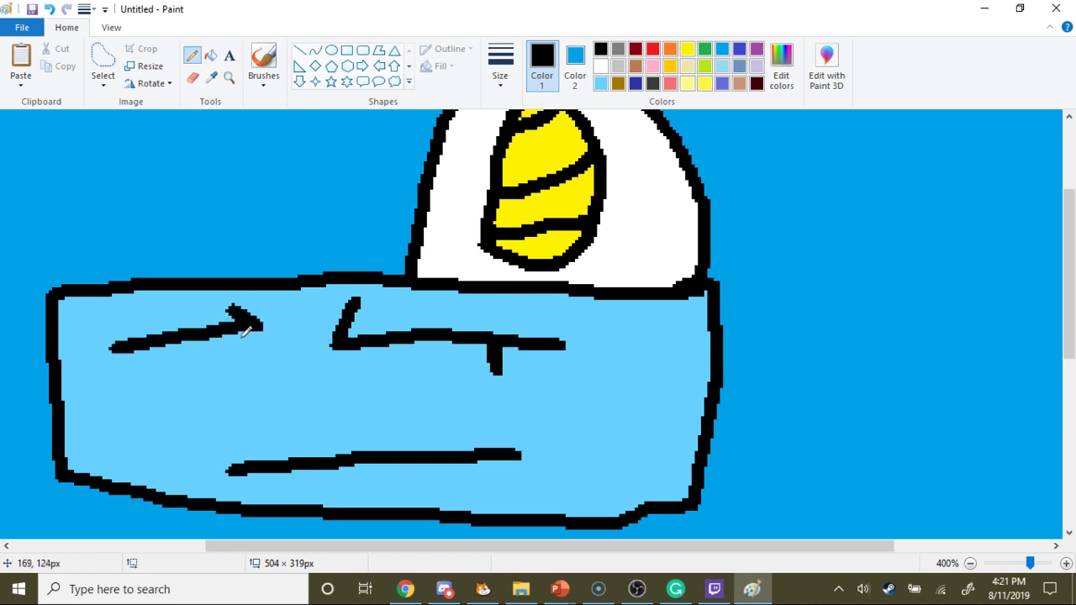
- Draw the left leg down from the box's lower edge with a solid black foot, filling its leftover blue gaps
scroll(438, 389, "down", 5)
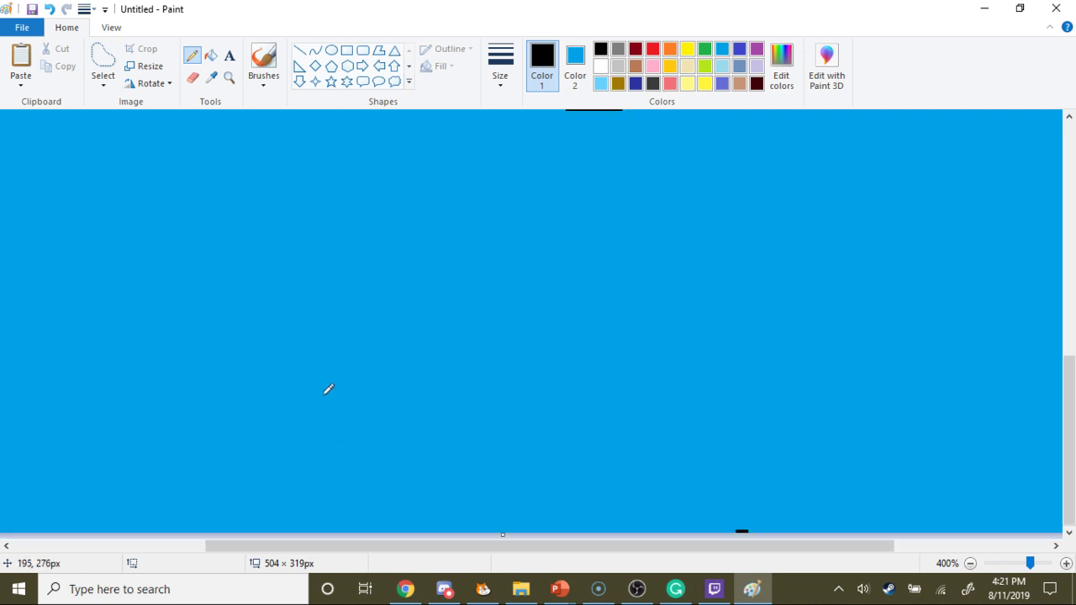
scroll(328, 389, "up", 2)
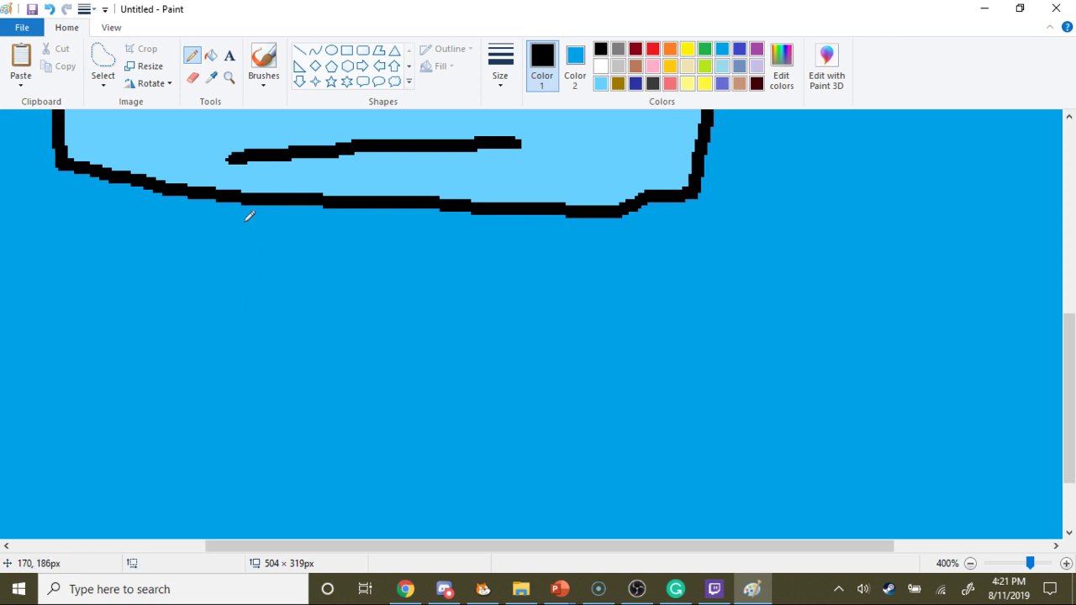
mouse_move(225, 195)
left_mouse_down()
mouse_move(225, 318)
mouse_move(156, 329)
mouse_move(216, 295)
mouse_move(189, 321)
mouse_move(157, 313)
mouse_move(172, 302)
left_mouse_up()
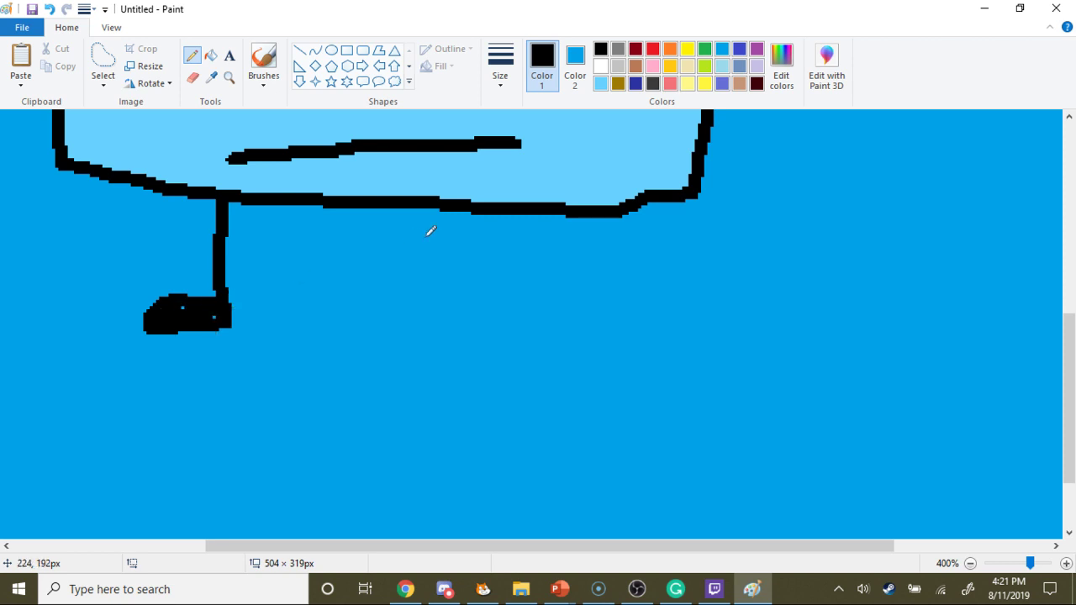
left_click(214, 316)
left_click(183, 307)
- Switch to Chrome to check the YouTube live stream dashboard and chat, and return to Paint
left_click(408, 590)
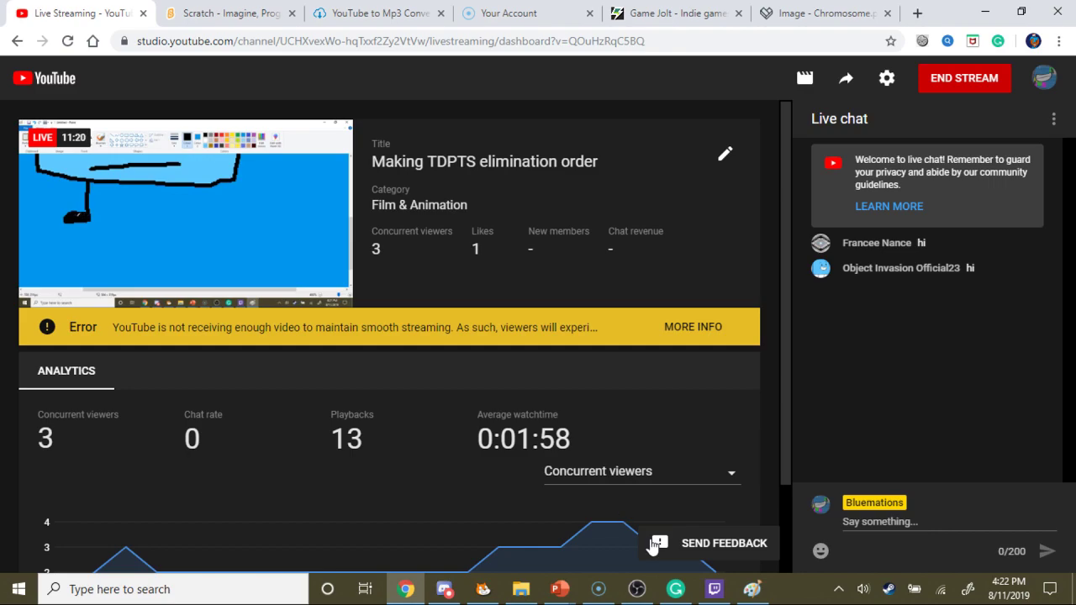
left_click(752, 589)
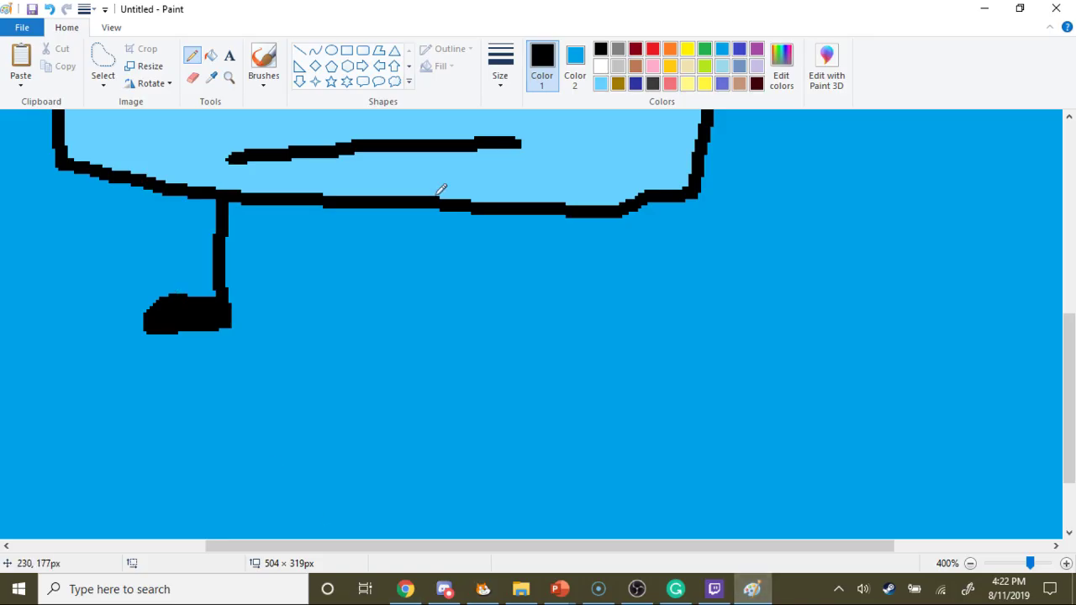
- Draw the right leg below the box in black with a solid oval foot pointing right
mouse_move(484, 207)
left_mouse_down()
mouse_move(470, 321)
mouse_move(494, 334)
mouse_move(541, 320)
mouse_move(506, 336)
mouse_move(550, 328)
mouse_move(509, 338)
mouse_move(481, 321)
mouse_move(524, 308)
mouse_move(546, 315)
mouse_move(499, 324)
mouse_move(527, 311)
left_mouse_up()
- Look over the whole character drawing from the dome down to the feet
scroll(319, 326, "up", 5)
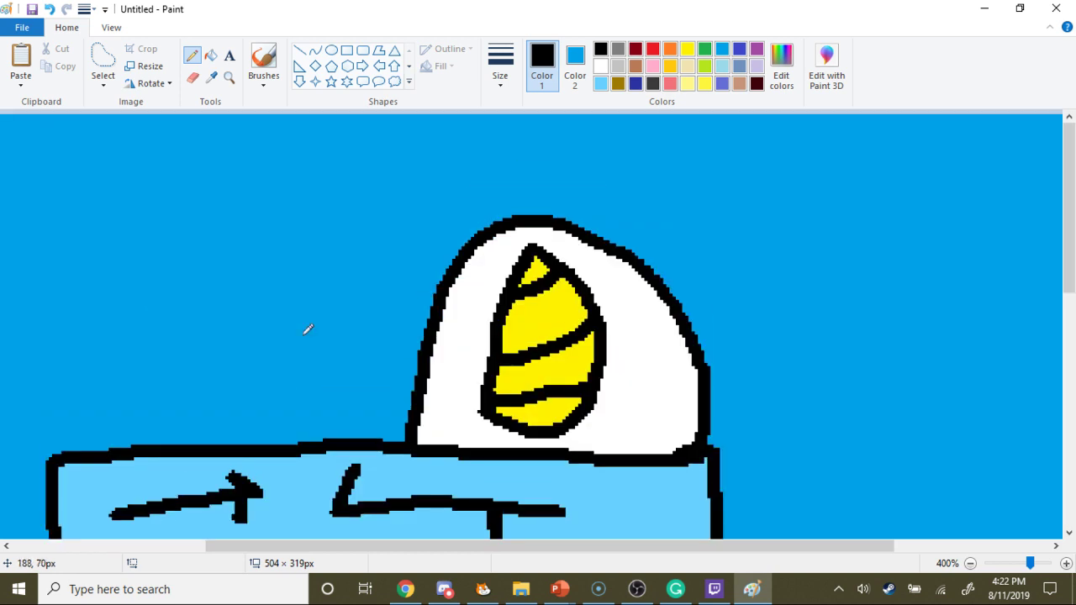
scroll(314, 312, "down", 1)
scroll(383, 306, "down", 1)
scroll(460, 380, "down", 1)
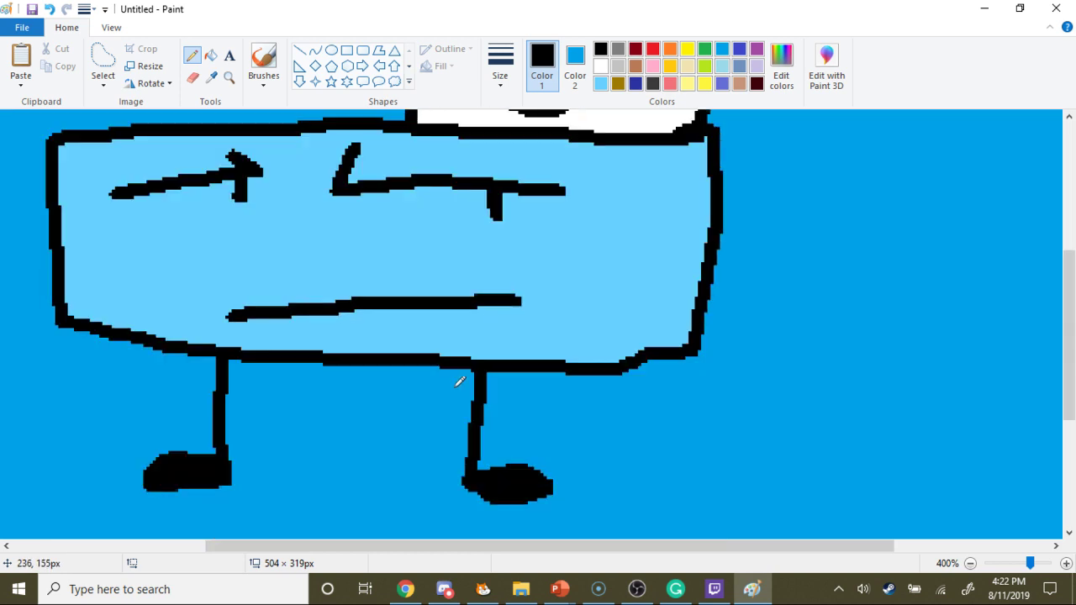
scroll(459, 378, "up", 3)
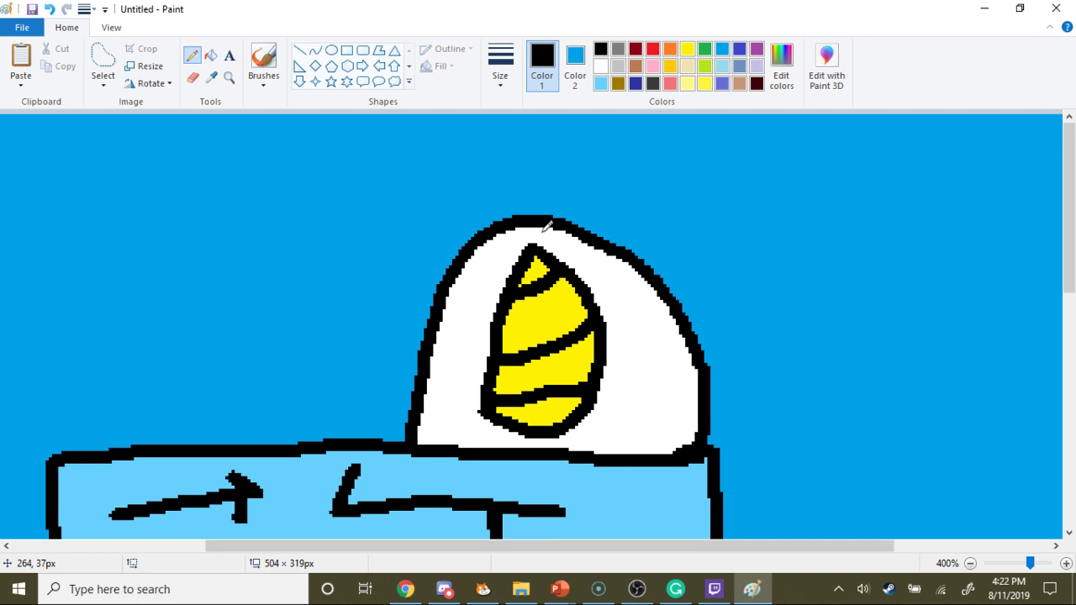
scroll(547, 225, "down", 3)
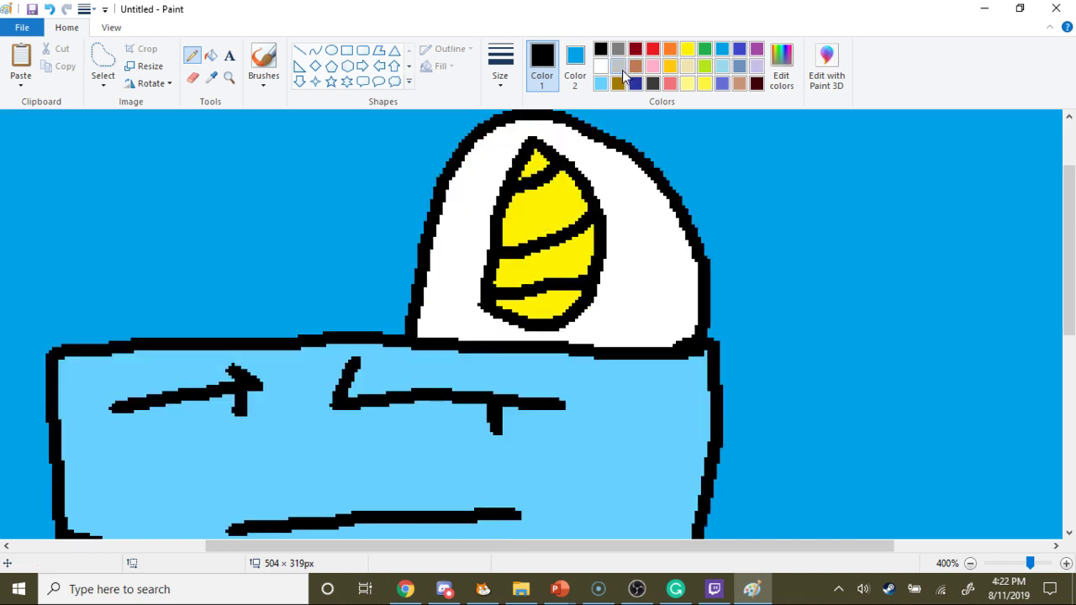
scroll(422, 263, "down", 5)
scroll(422, 263, "up", 6)
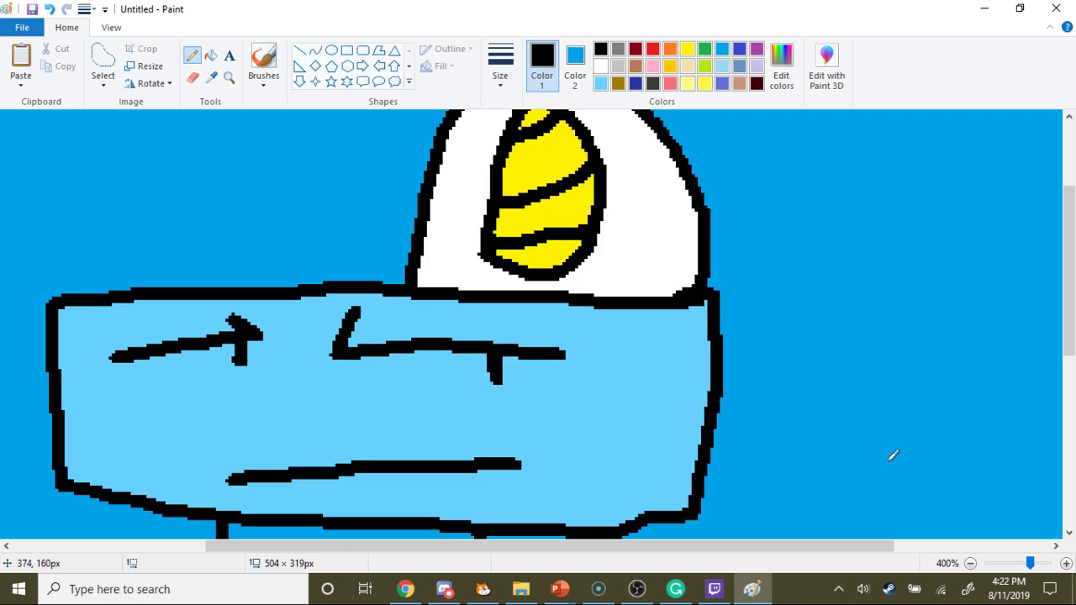
- Select the whole box character, from dome to feet, with a free-form outline and cut it from the canvas
left_click(970, 563)
left_click(969, 564)
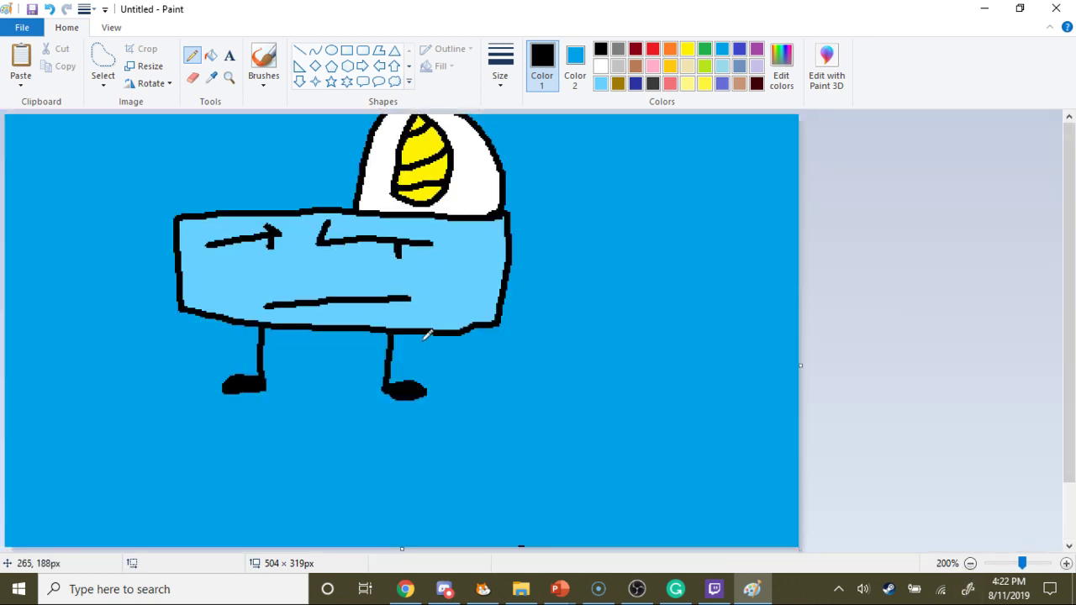
scroll(428, 329, "up", 1)
left_click(105, 54)
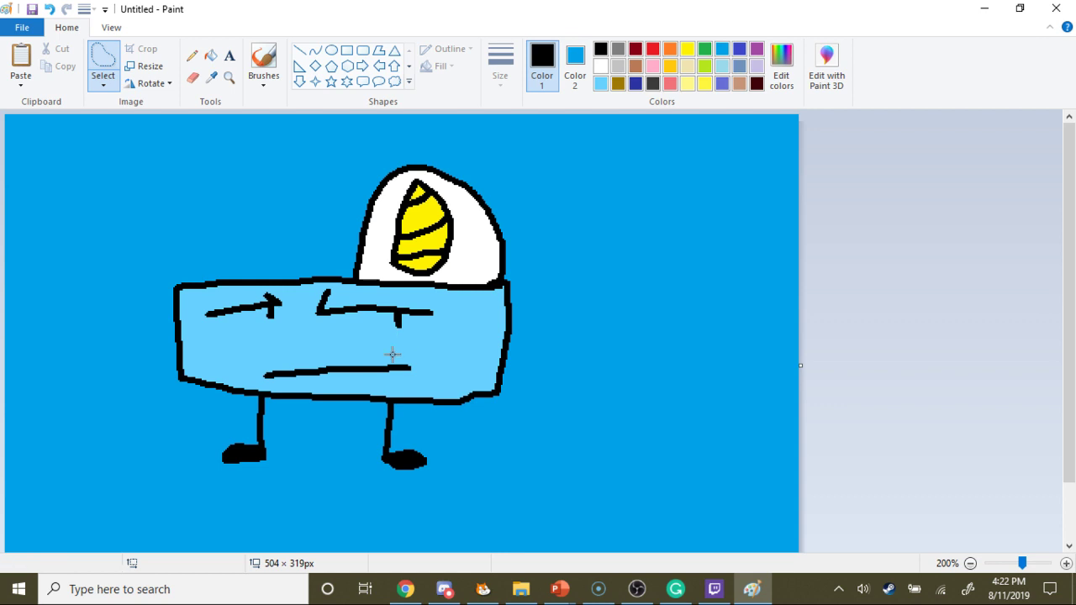
mouse_move(373, 467)
left_mouse_down()
mouse_move(441, 475)
mouse_move(434, 433)
mouse_move(475, 424)
mouse_move(504, 400)
mouse_move(528, 266)
mouse_move(498, 180)
mouse_move(355, 189)
mouse_move(337, 238)
mouse_move(163, 392)
mouse_move(217, 410)
left_mouse_up()
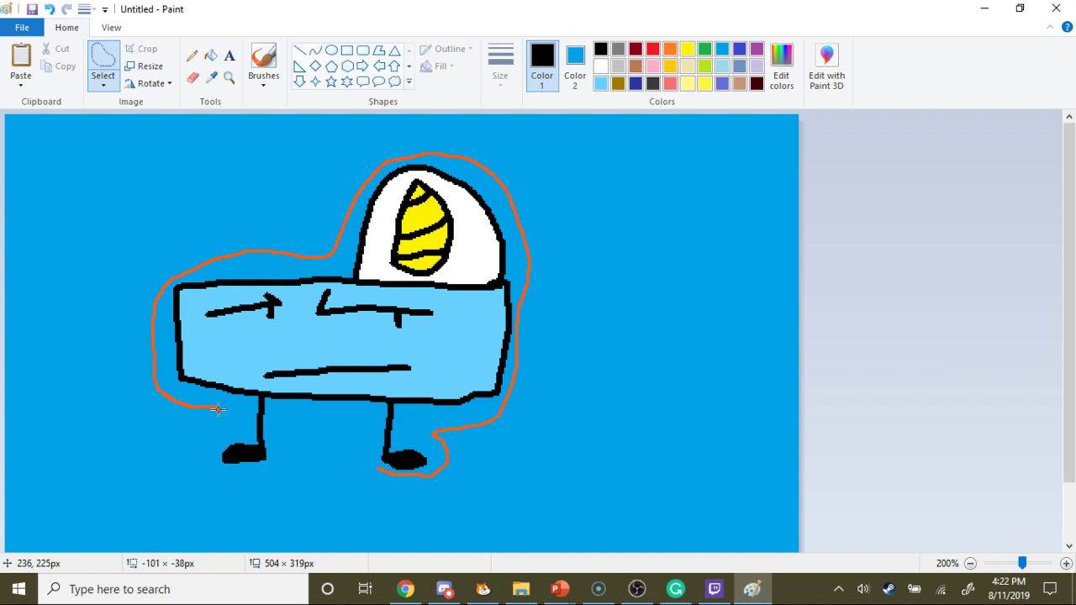
left_click_drag(217, 409, 385, 471)
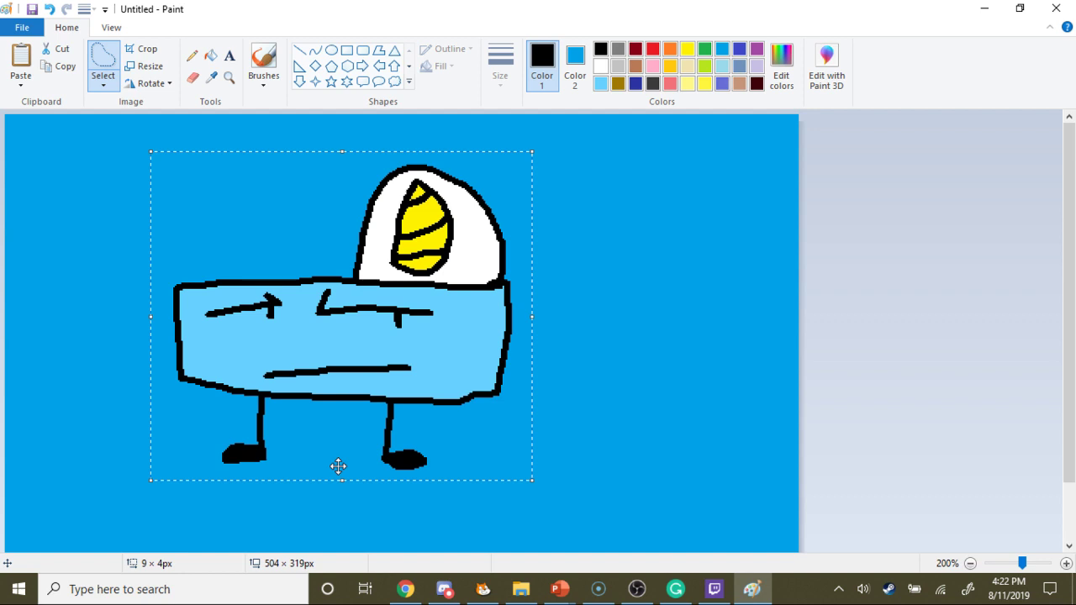
key("ctrl+x")
- Paste the box character onto slide 78 of Presentation10 in PowerPoint, enlarged with its blue background transparent, and return to Paint
key("alt+Tab")
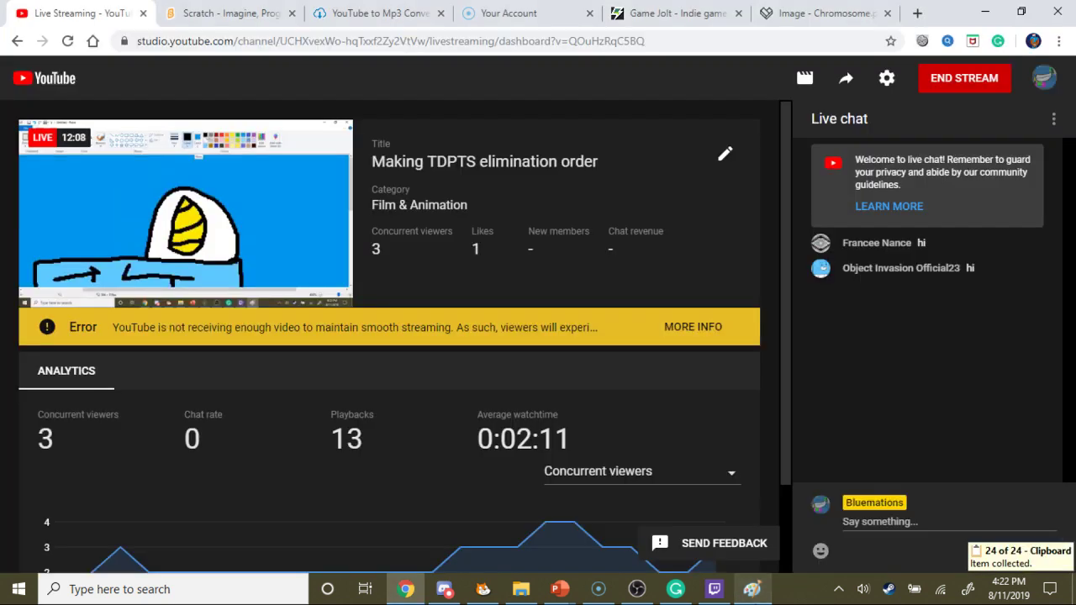
mouse_move(559, 589)
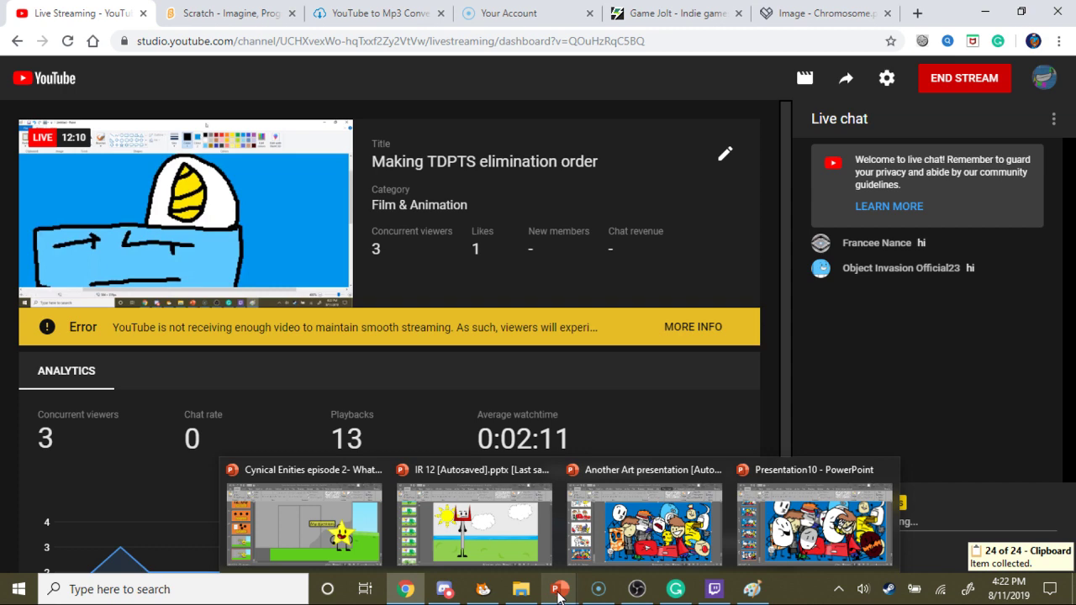
mouse_move(833, 523)
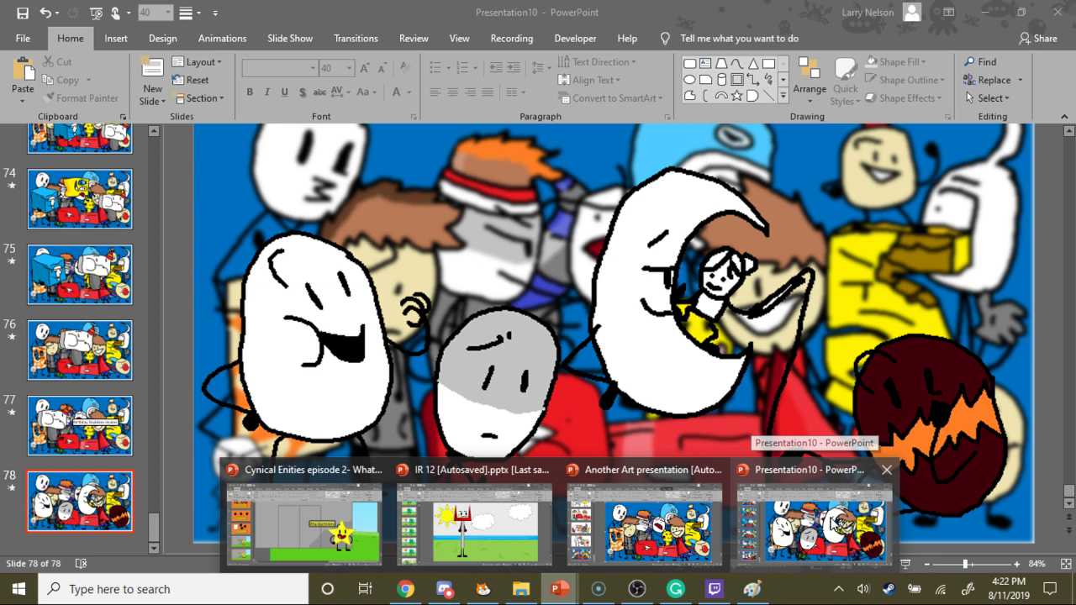
left_click(832, 523)
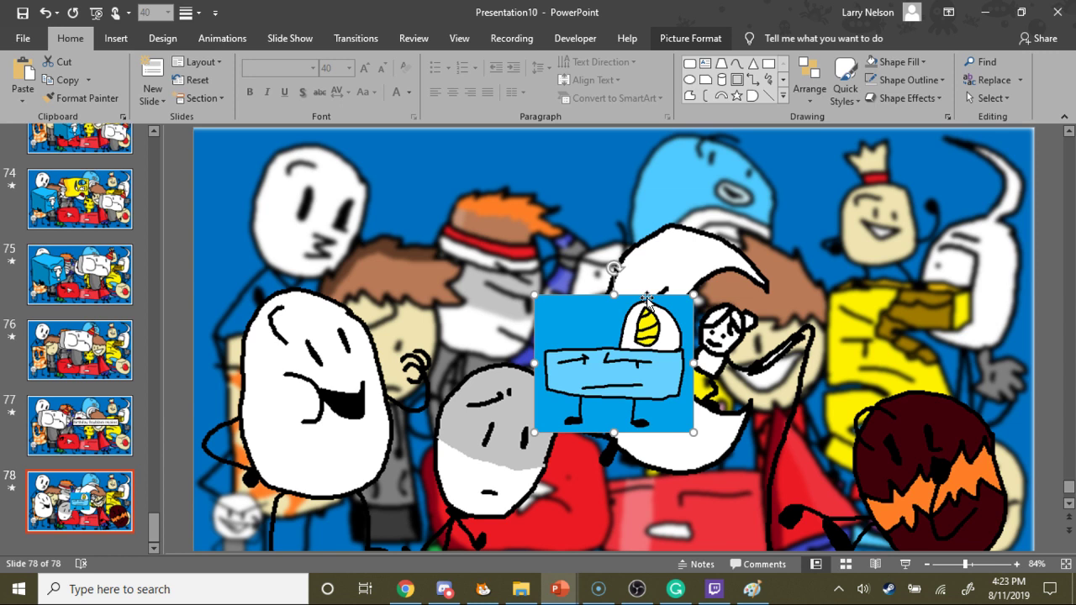
key("ctrl+z")
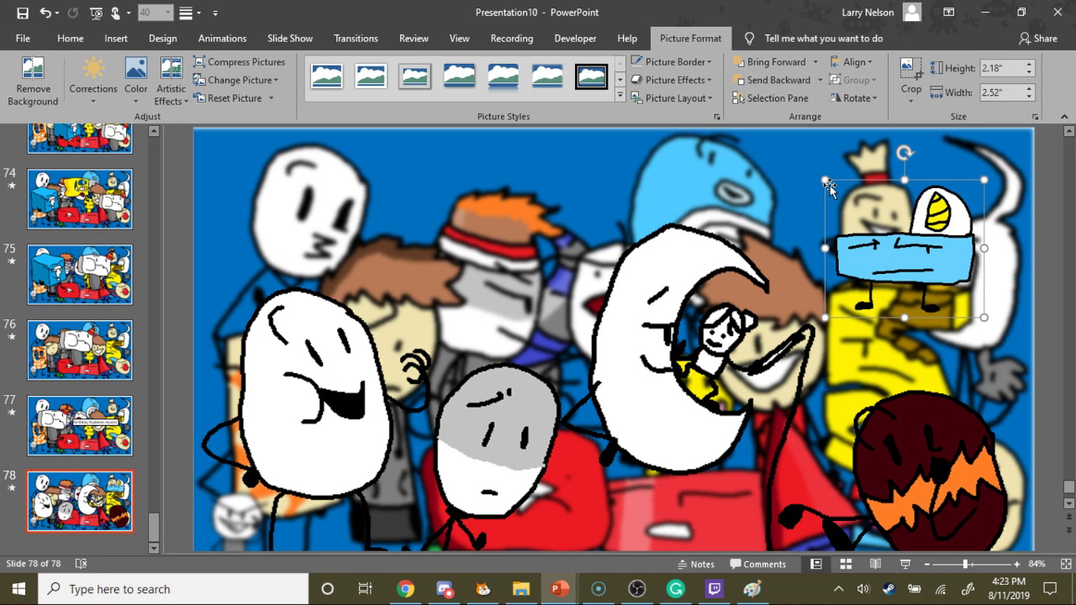
key("ctrl+z")
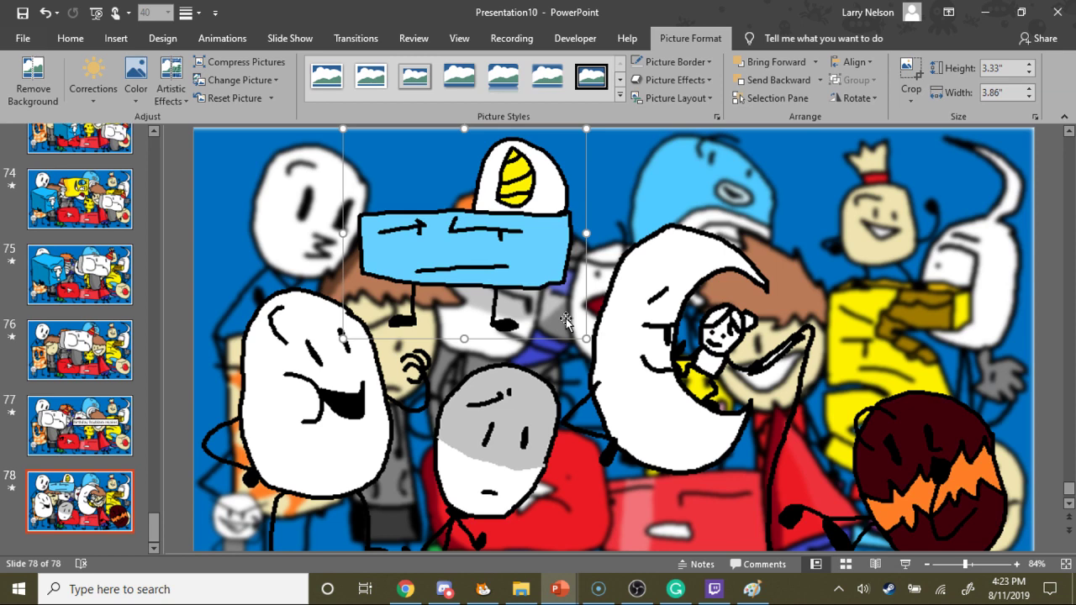
key("ctrl+z")
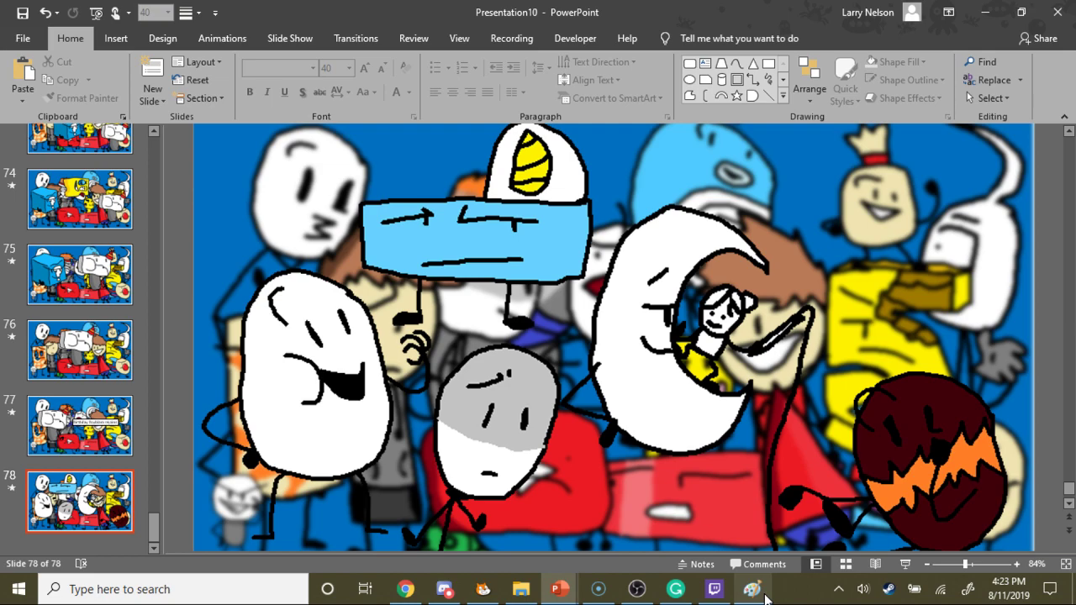
left_click(765, 595)
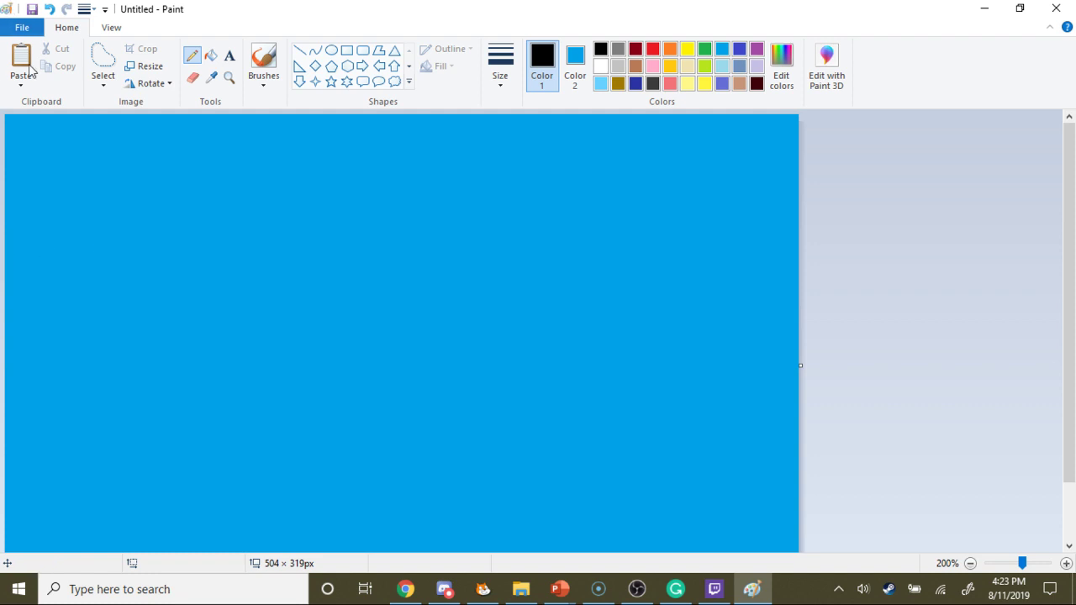
mouse_move(464, 189)
left_mouse_down()
mouse_move(461, 162)
mouse_move(303, 133)
mouse_move(271, 261)
mouse_move(316, 332)
mouse_move(453, 349)
mouse_move(465, 327)
mouse_move(462, 176)
mouse_move(363, 209)
left_mouse_up()
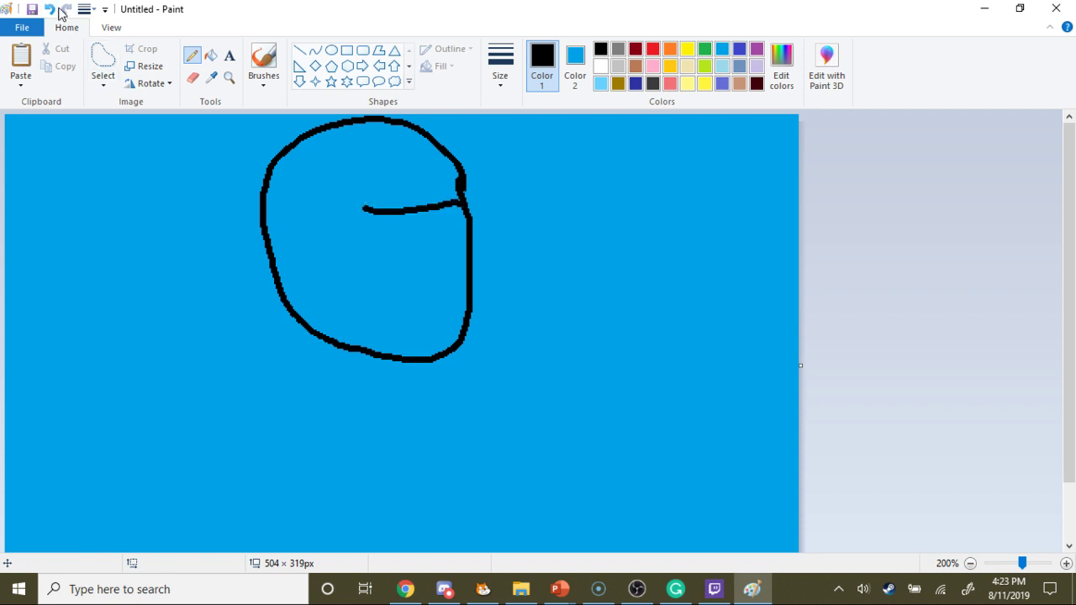
left_click(50, 10)
left_click(51, 10)
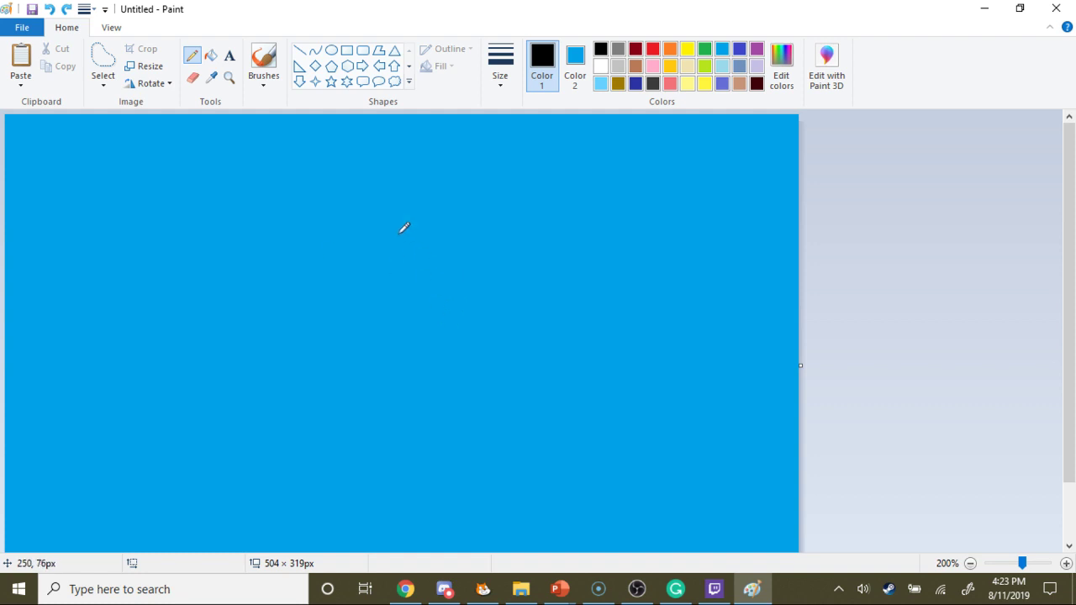
mouse_move(370, 186)
left_mouse_down()
mouse_move(391, 175)
mouse_move(447, 194)
mouse_move(455, 280)
mouse_move(427, 308)
mouse_move(362, 312)
mouse_move(338, 193)
mouse_move(381, 182)
left_mouse_up()
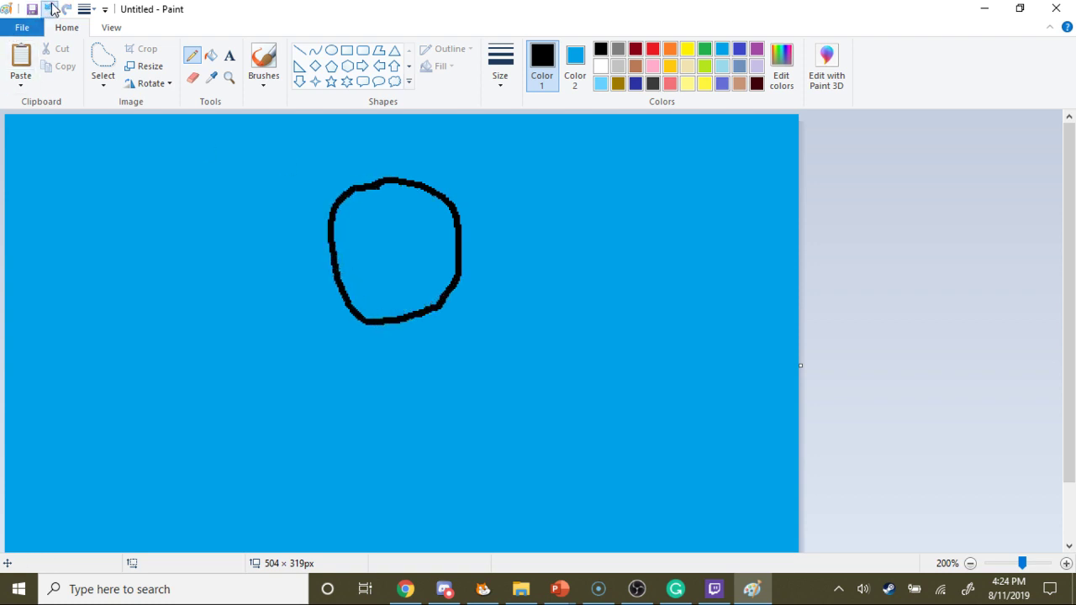
left_click(48, 10)
mouse_move(250, 302)
left_mouse_down()
mouse_move(278, 208)
mouse_move(342, 174)
mouse_move(416, 200)
mouse_move(442, 325)
mouse_move(346, 350)
left_mouse_up()
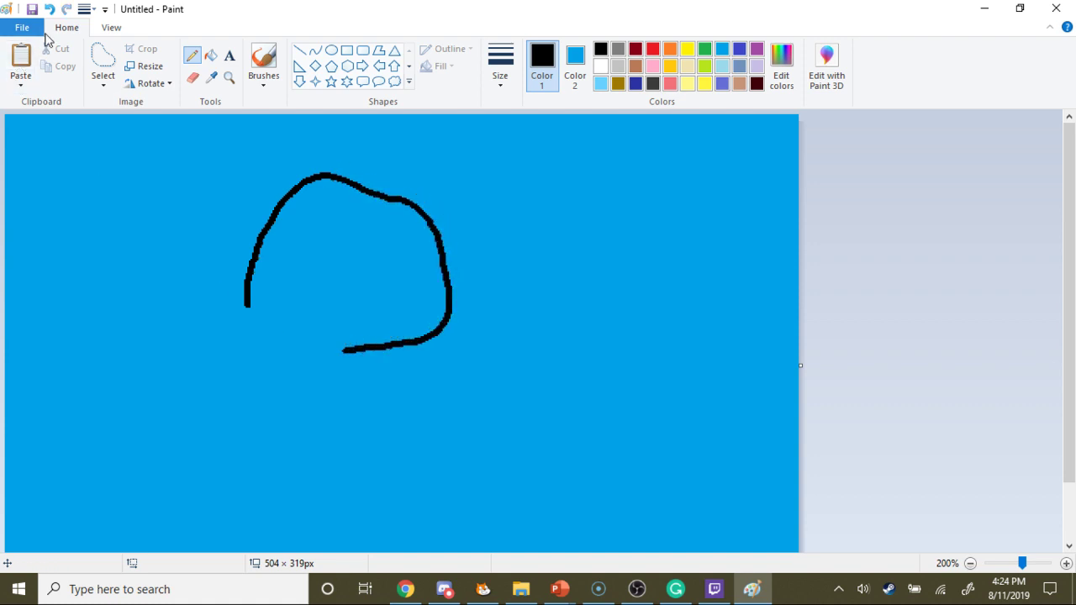
left_click(49, 9)
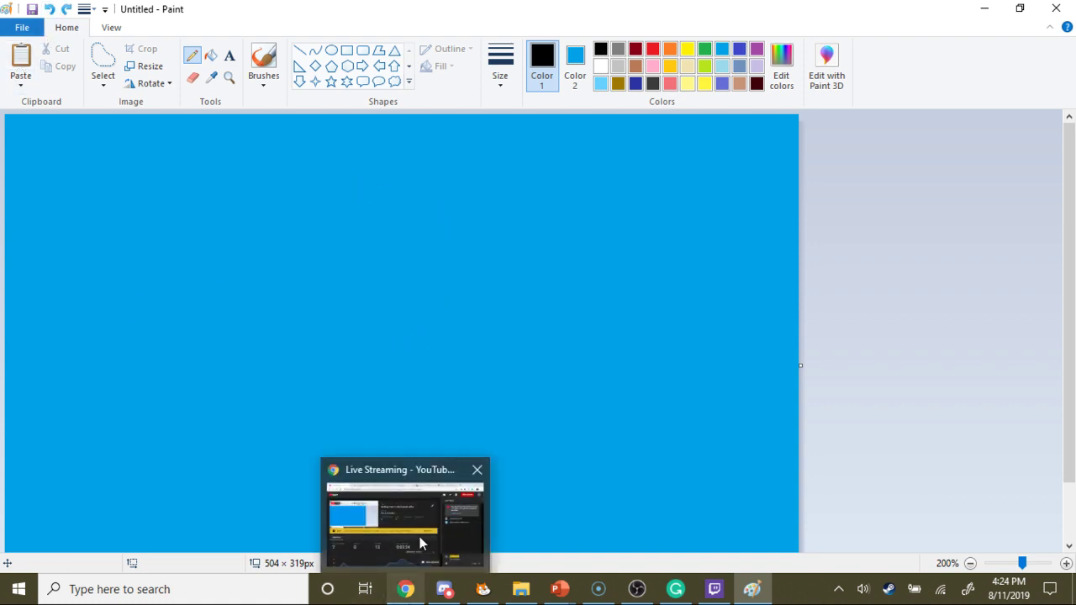
- Switch to Discord, leave the Friends group call, and return to Paint
left_click(451, 592)
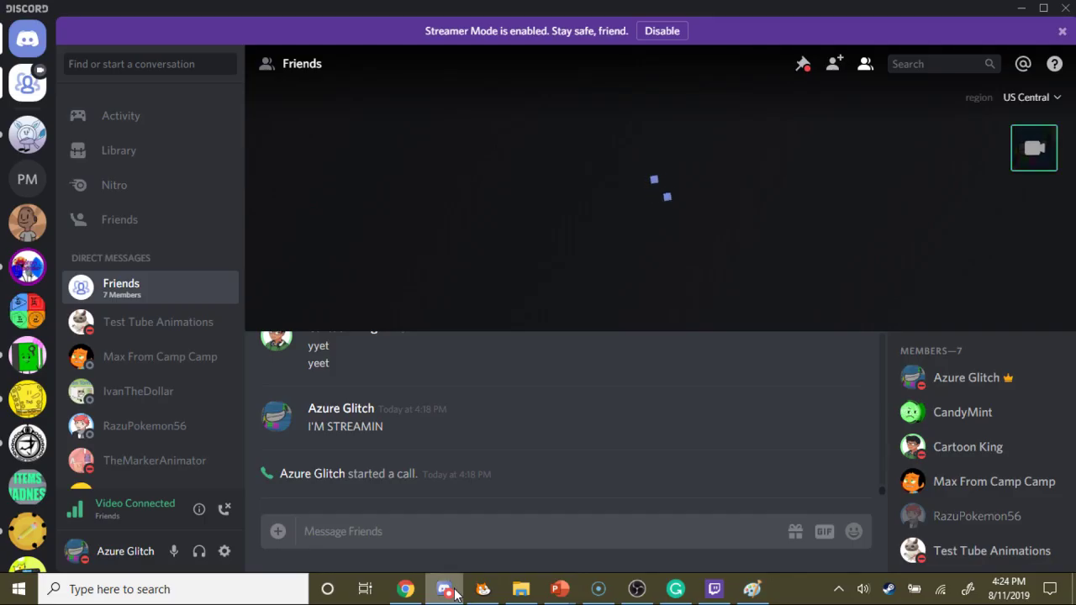
mouse_move(652, 242)
left_click(661, 305)
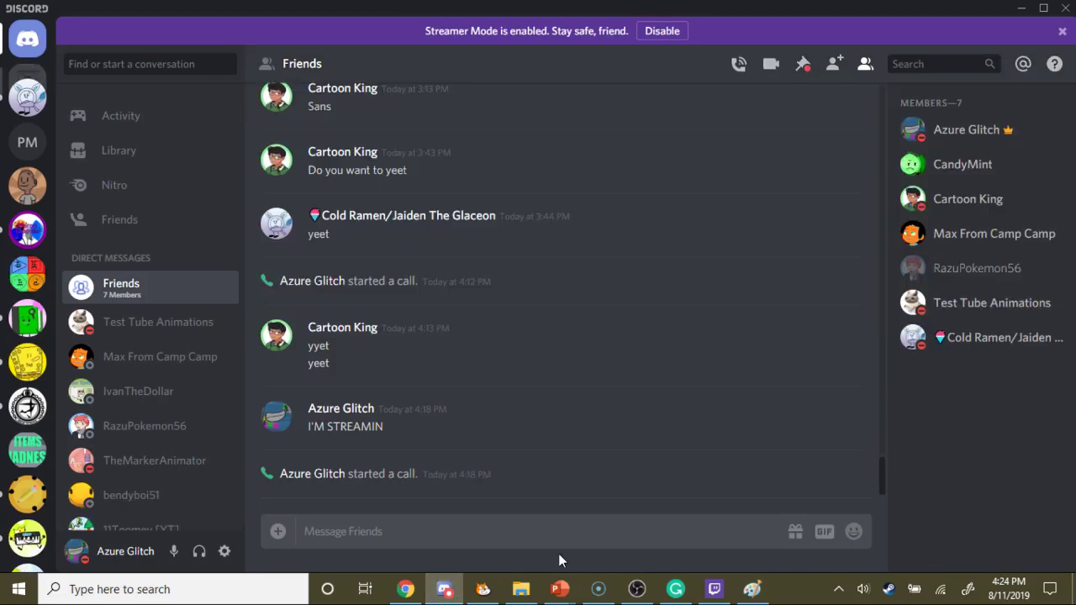
left_click(446, 588)
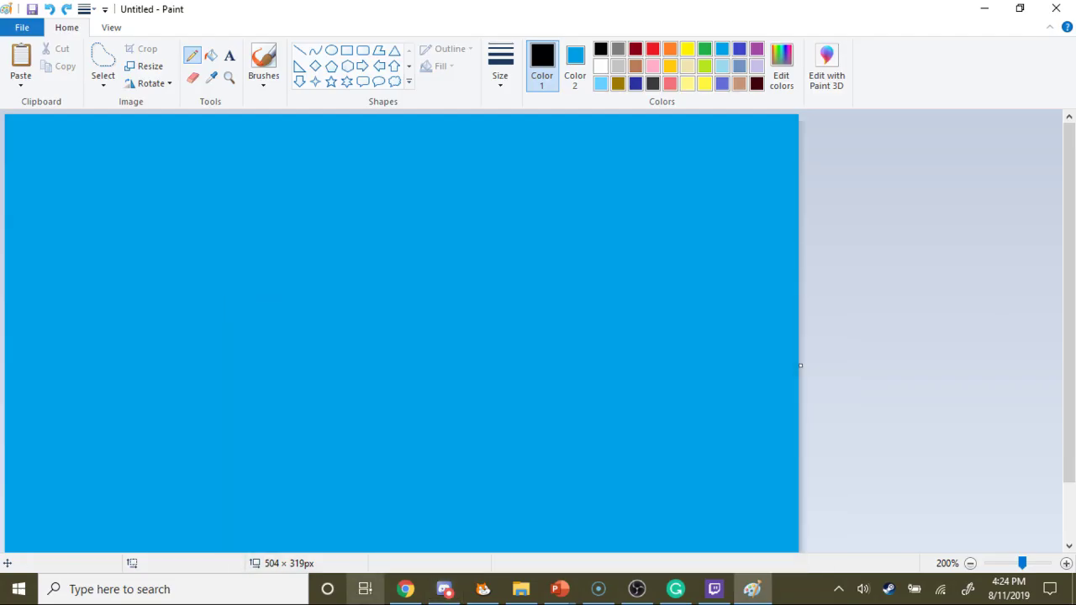
- Check the YouTube live stream dashboard and chat in Chrome, and return to Paint
left_click(404, 590)
left_click(405, 590)
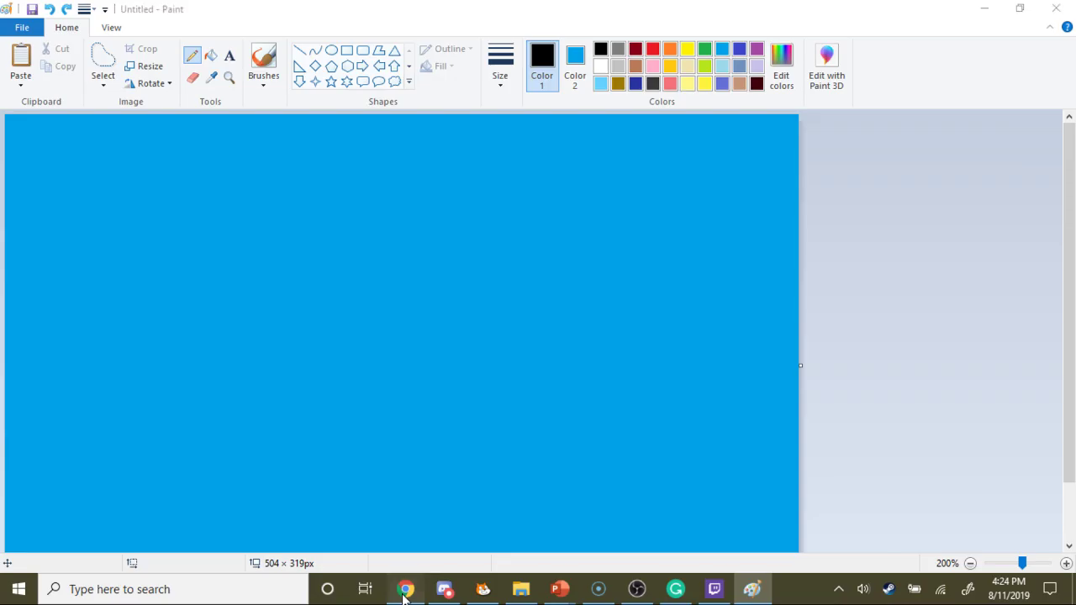
left_click(405, 589)
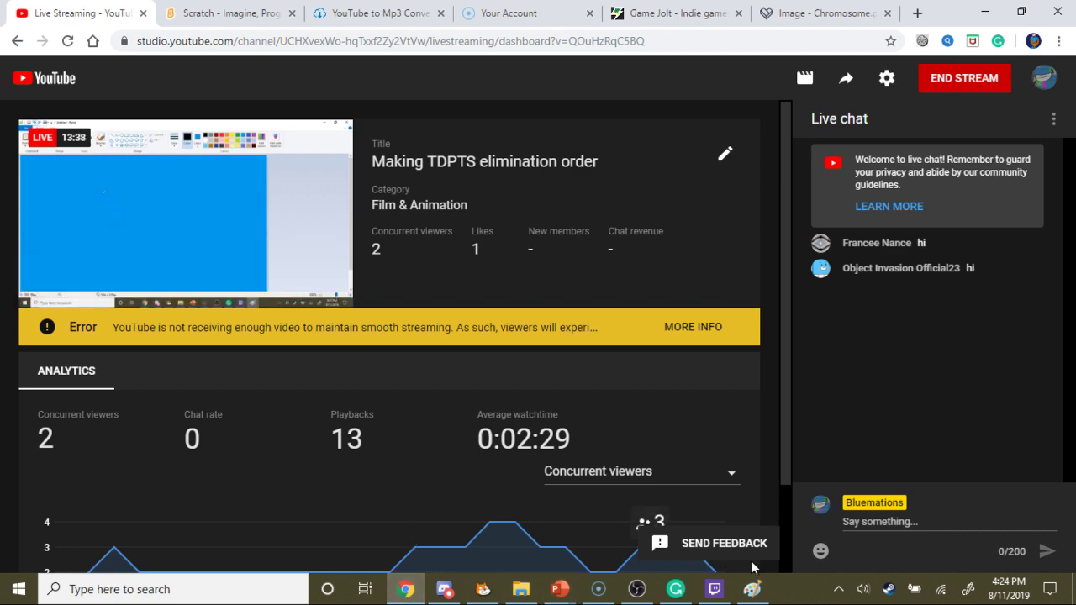
left_click(752, 590)
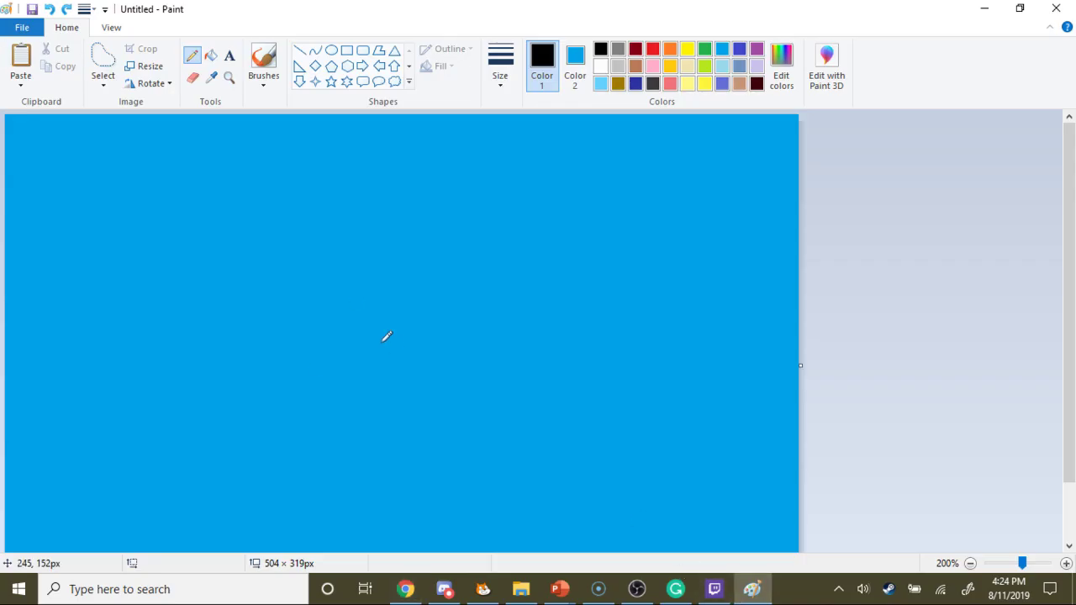
- Draw a large round black body outline with a leaf shape overlapping its upper right and a short curved line inside the leaf
mouse_move(337, 248)
left_mouse_down()
mouse_move(272, 158)
mouse_move(115, 177)
mouse_move(69, 278)
mouse_move(124, 385)
mouse_move(251, 397)
mouse_move(298, 351)
mouse_move(342, 247)
left_mouse_up()
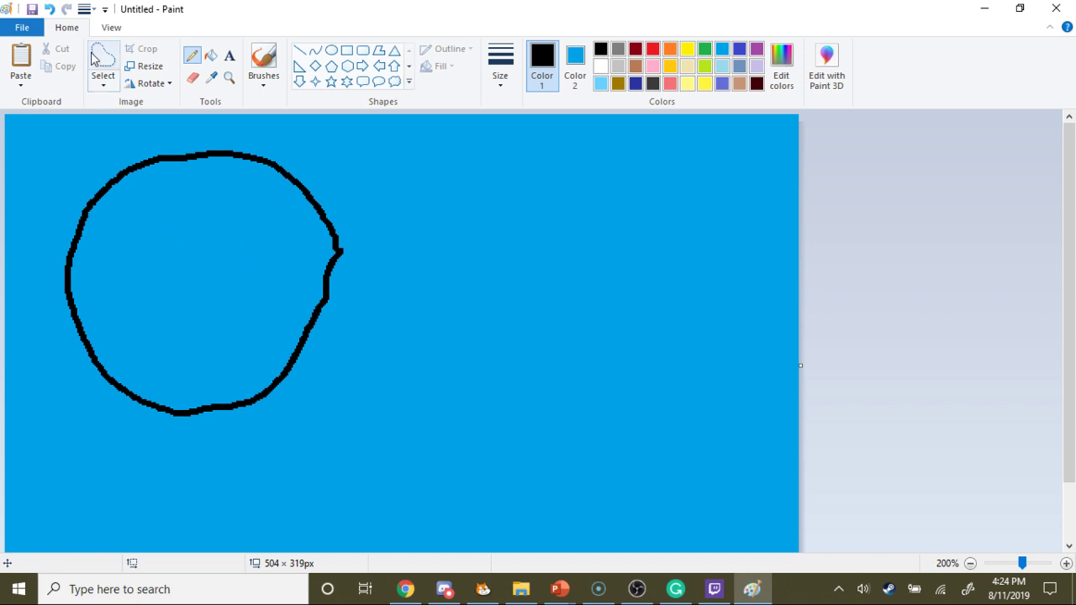
left_click(49, 9)
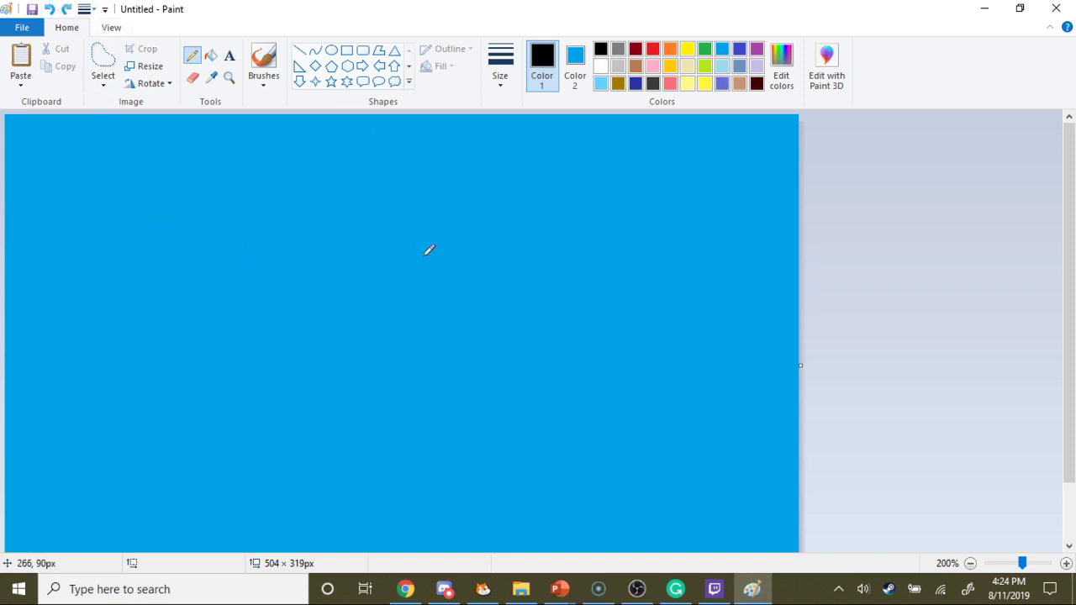
mouse_move(425, 253)
left_mouse_down()
mouse_move(426, 195)
mouse_move(353, 164)
mouse_move(264, 188)
mouse_move(232, 291)
mouse_move(296, 380)
mouse_move(377, 378)
mouse_move(414, 344)
mouse_move(441, 232)
mouse_move(407, 192)
left_mouse_up()
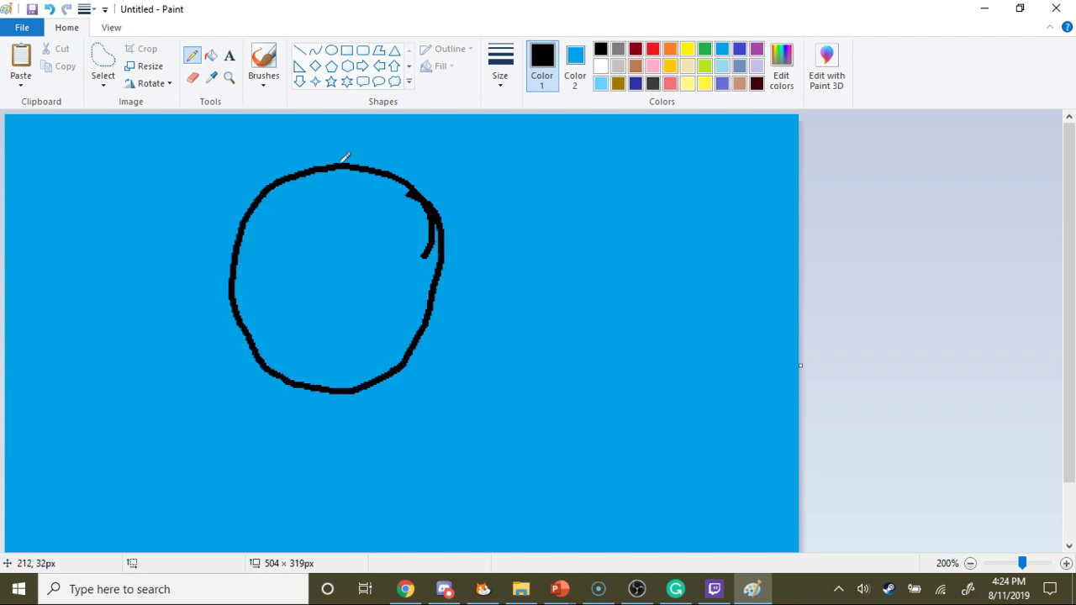
mouse_move(340, 161)
left_mouse_down()
mouse_move(348, 140)
mouse_move(408, 132)
mouse_move(485, 288)
mouse_move(387, 288)
mouse_move(337, 166)
mouse_move(352, 144)
mouse_move(387, 141)
mouse_move(384, 206)
left_mouse_up()
- Fill all sections of the leaf with green
left_click(210, 56)
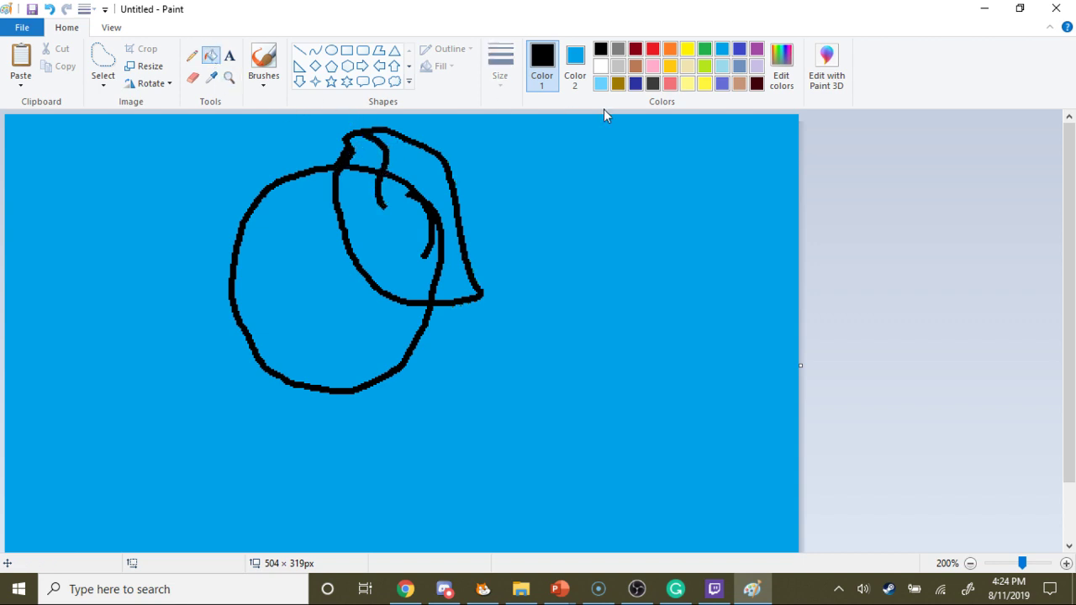
left_click(705, 51)
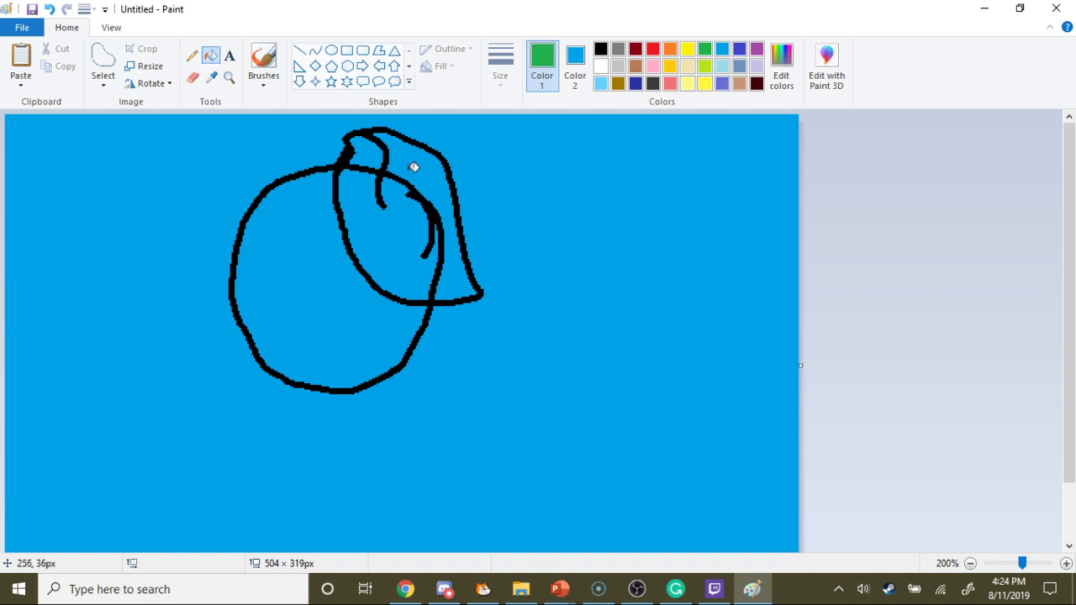
left_click(412, 168)
left_click(397, 229)
left_click(376, 156)
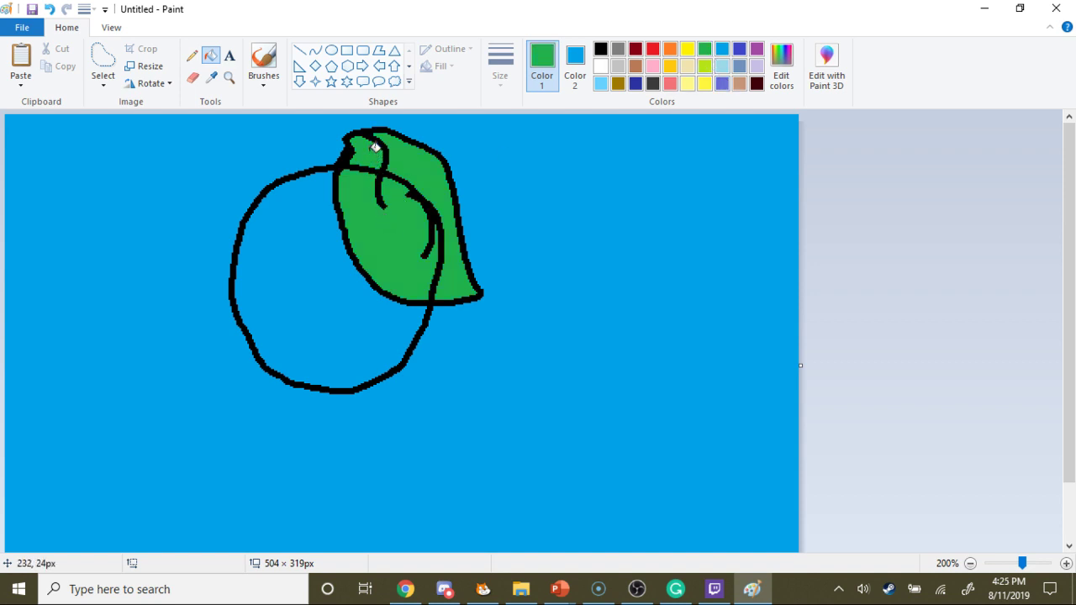
- Cover the circle's black lines inside the leaf with the same green, keeping the short curved line at the leaf's top
left_click(191, 55)
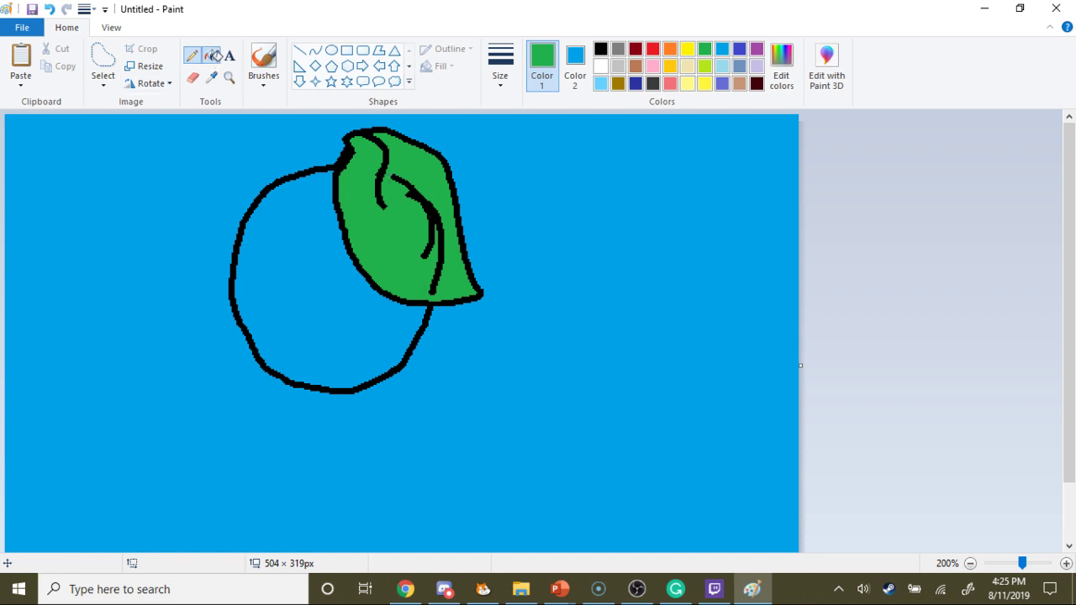
left_click(211, 56)
left_click(419, 193)
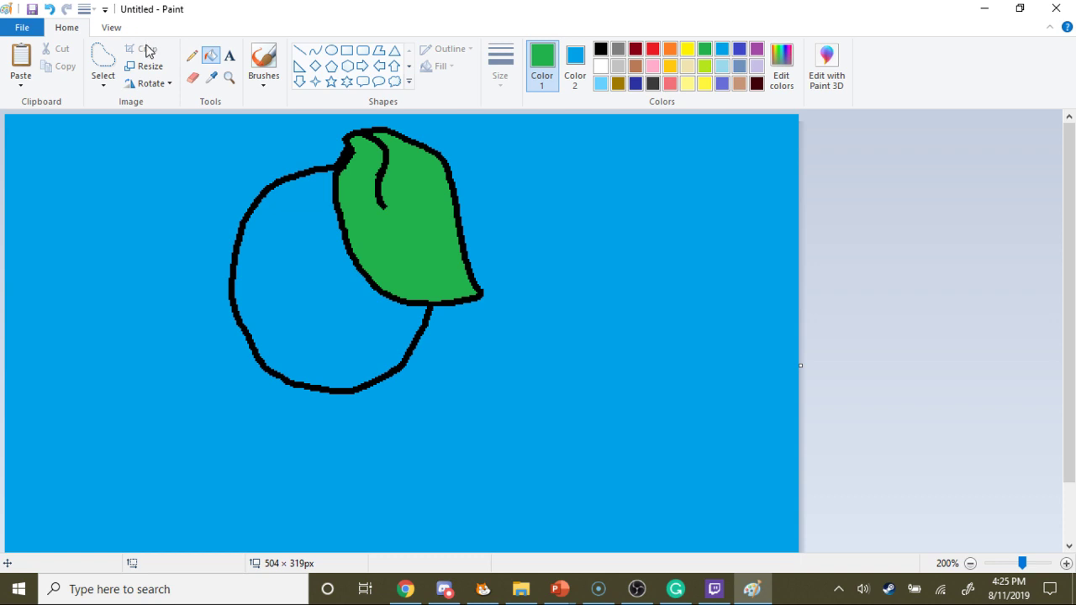
- Define a lighter green drawing color with red 47, green 215 and blue 97
left_click(192, 55)
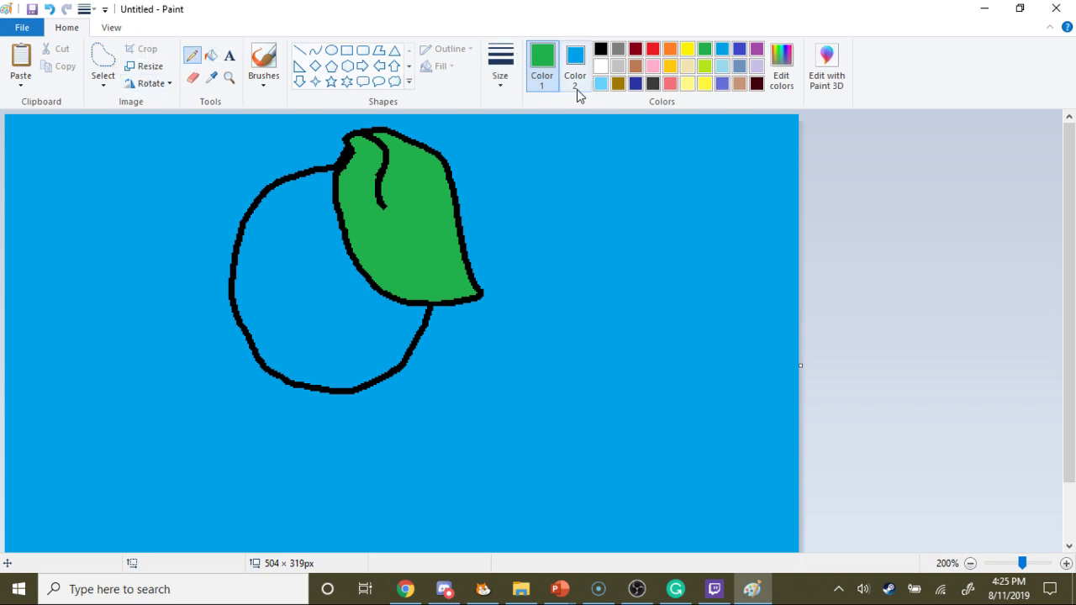
left_click(774, 90)
left_click_drag(709, 235, 708, 255)
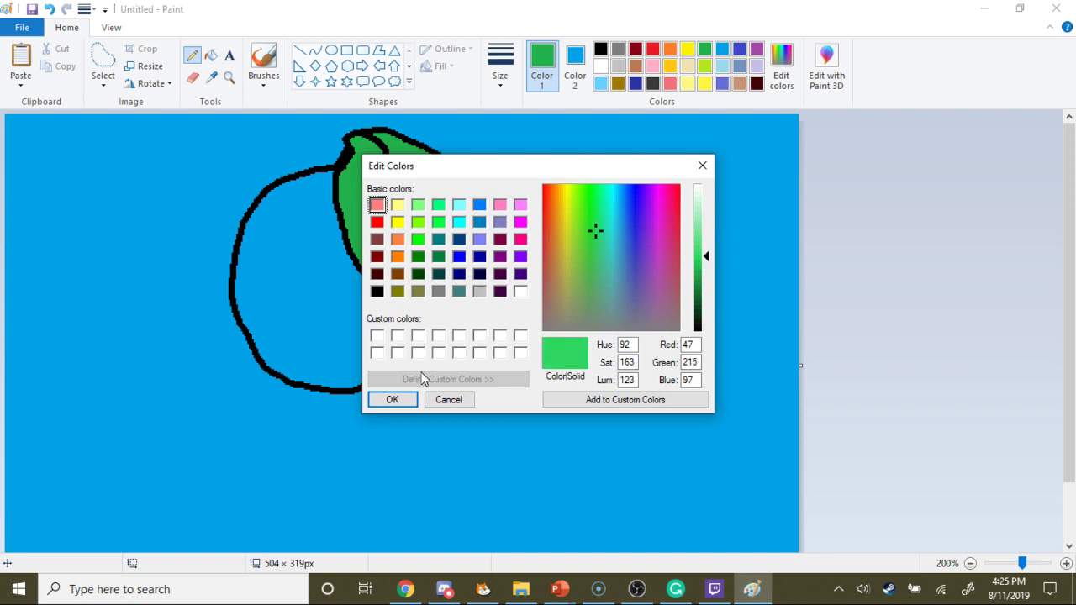
left_click(392, 400)
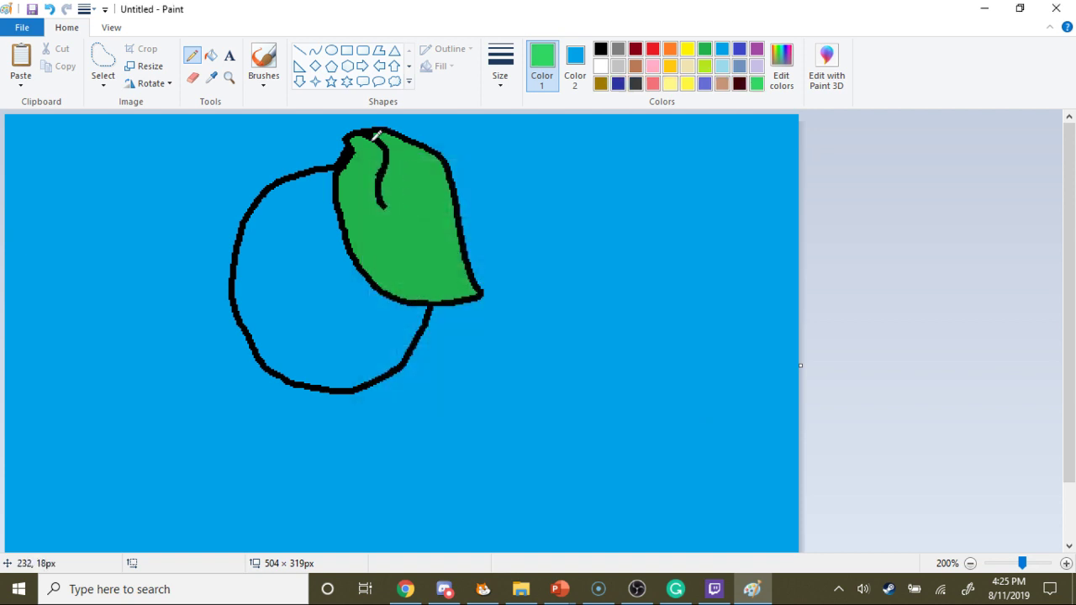
- Draw a light green line curving along the leaf's left and lower edge from its top to its tip
left_click_drag(365, 133, 350, 214)
left_click(49, 8)
mouse_move(365, 132)
left_mouse_down()
mouse_move(374, 145)
mouse_move(358, 166)
mouse_move(368, 233)
mouse_move(435, 277)
mouse_move(473, 280)
left_mouse_up()
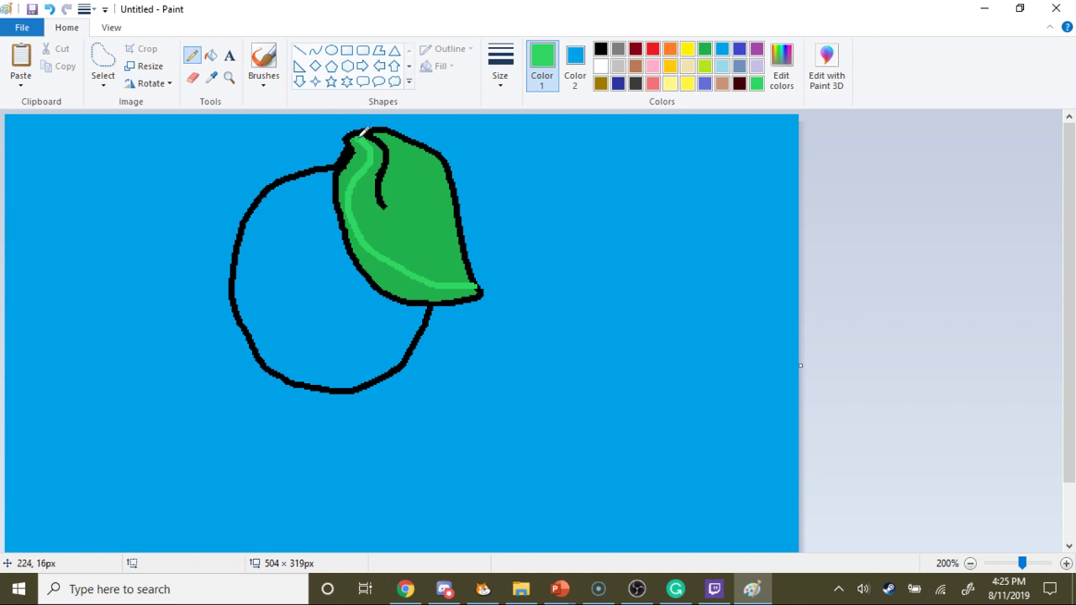
- Fill the strip between the leaf's light green line and its lower-left outline with light green
left_click(210, 56)
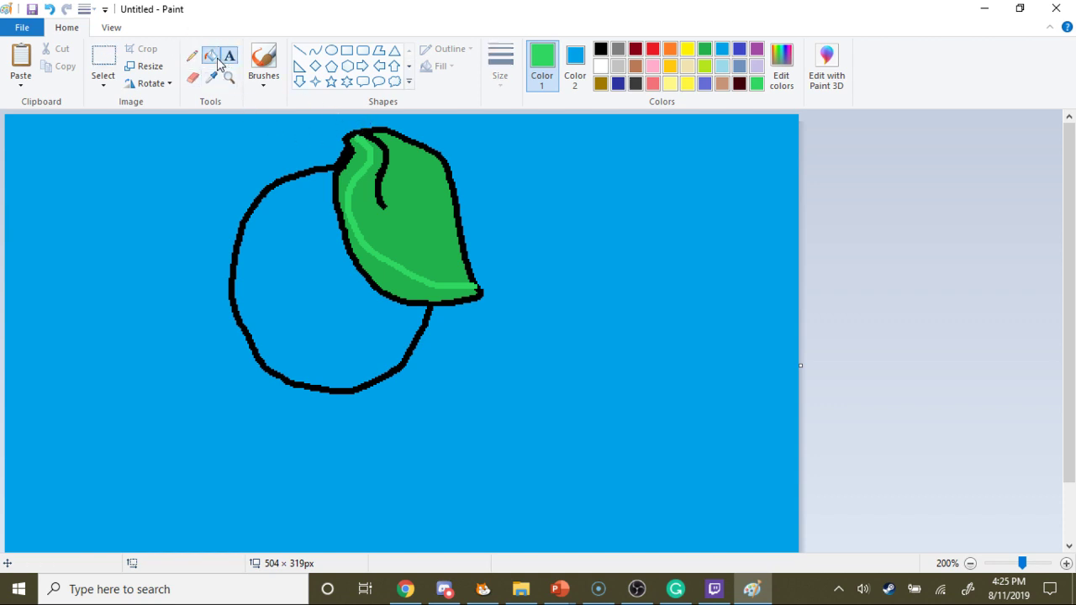
left_click(372, 259)
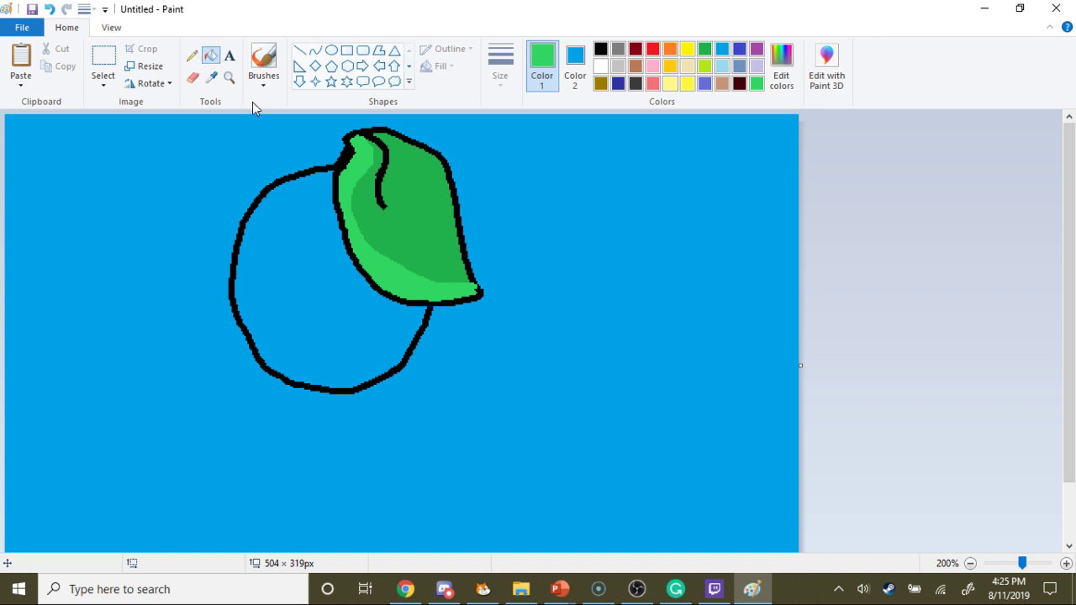
- Draw a black face with an oval eye with a solid dark right side, a smile, a winking eye and a floating eyebrow
left_click(600, 49)
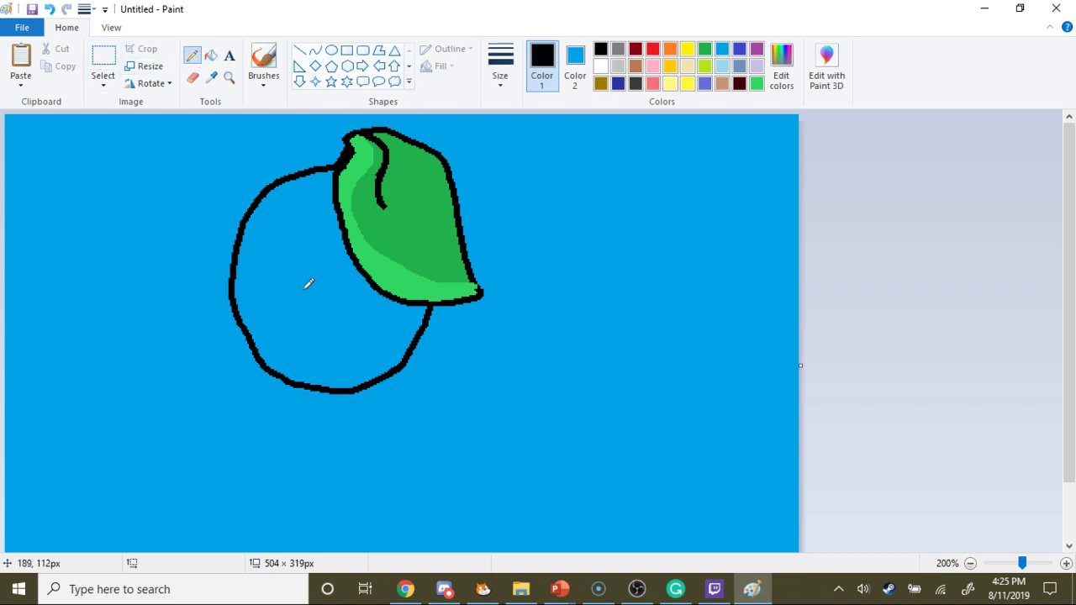
mouse_move(303, 290)
left_mouse_down()
mouse_move(291, 224)
mouse_move(260, 235)
mouse_move(240, 265)
mouse_move(274, 311)
mouse_move(287, 294)
left_mouse_up()
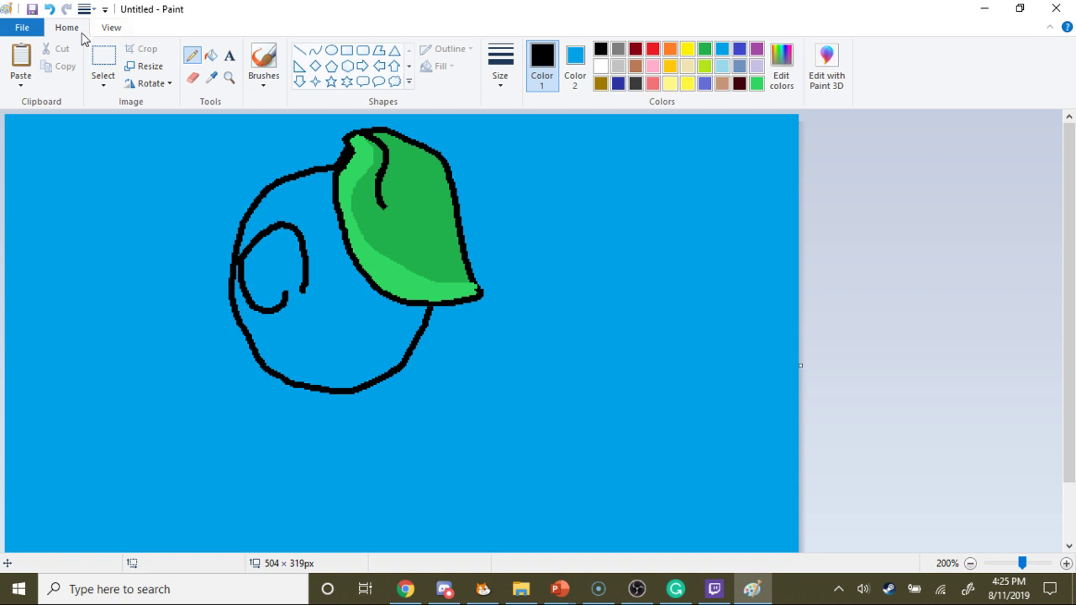
left_click(49, 10)
mouse_move(301, 274)
left_mouse_down()
mouse_move(305, 236)
mouse_move(278, 224)
mouse_move(253, 238)
mouse_move(246, 278)
mouse_move(275, 302)
mouse_move(301, 282)
mouse_move(298, 229)
mouse_move(282, 294)
mouse_move(305, 229)
left_mouse_up()
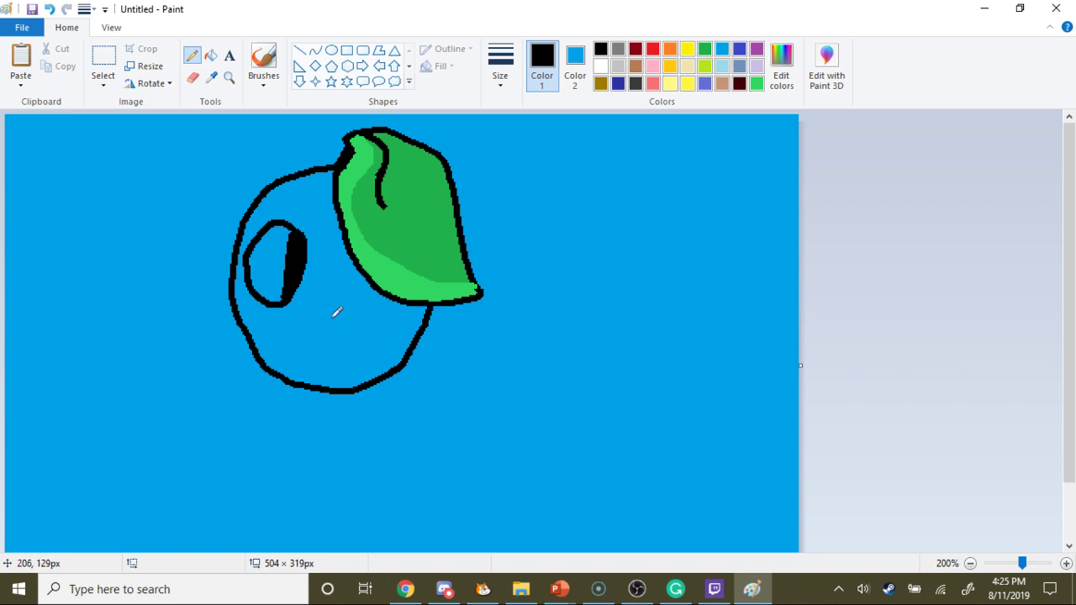
mouse_move(353, 333)
left_mouse_down()
mouse_move(320, 350)
mouse_move(295, 341)
left_mouse_up()
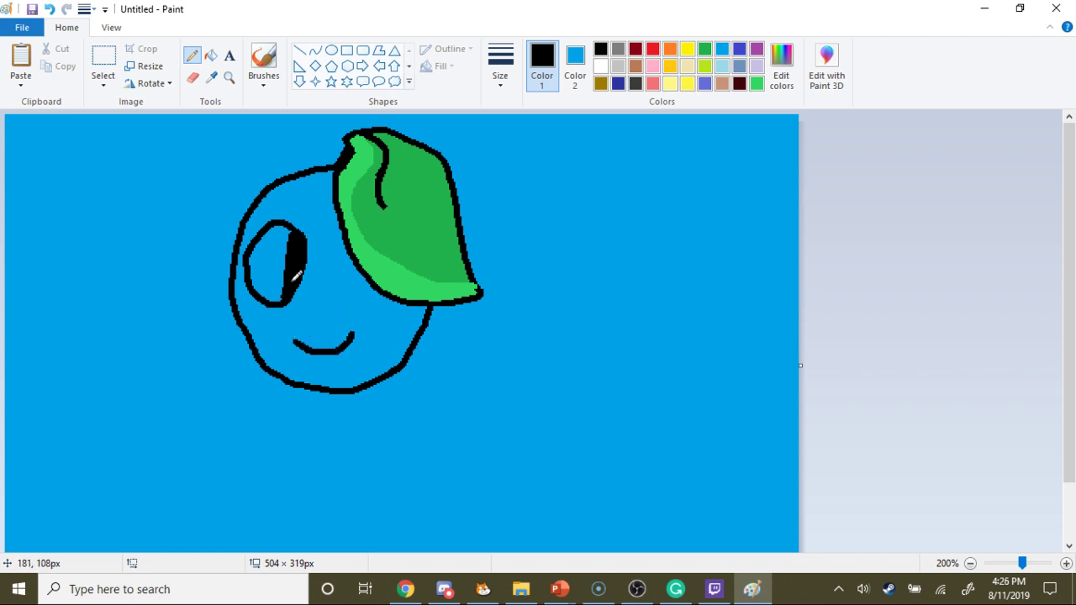
mouse_move(344, 253)
left_mouse_down()
mouse_move(324, 275)
mouse_move(359, 300)
left_mouse_up()
left_click_drag(217, 186, 256, 175)
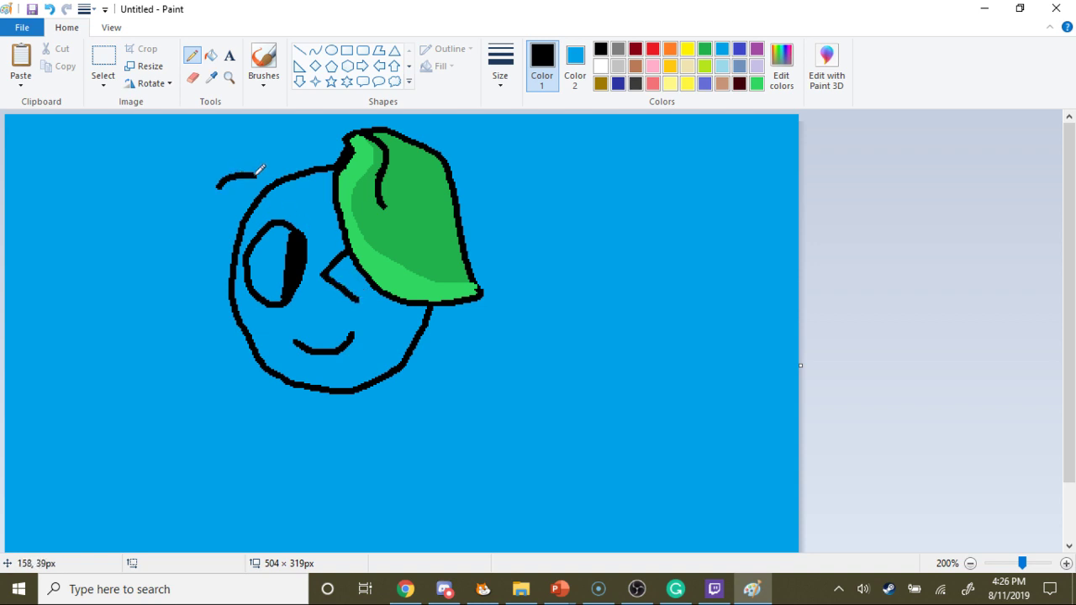
- Draw a bent black arm on the body's left side, an eyelash beside the open eye and two bent running legs
mouse_move(253, 341)
left_mouse_down()
mouse_move(243, 353)
mouse_move(212, 324)
mouse_move(226, 301)
mouse_move(192, 290)
mouse_move(229, 301)
left_mouse_up()
mouse_move(280, 383)
left_mouse_down()
mouse_move(340, 402)
mouse_move(312, 433)
mouse_move(337, 402)
left_mouse_up()
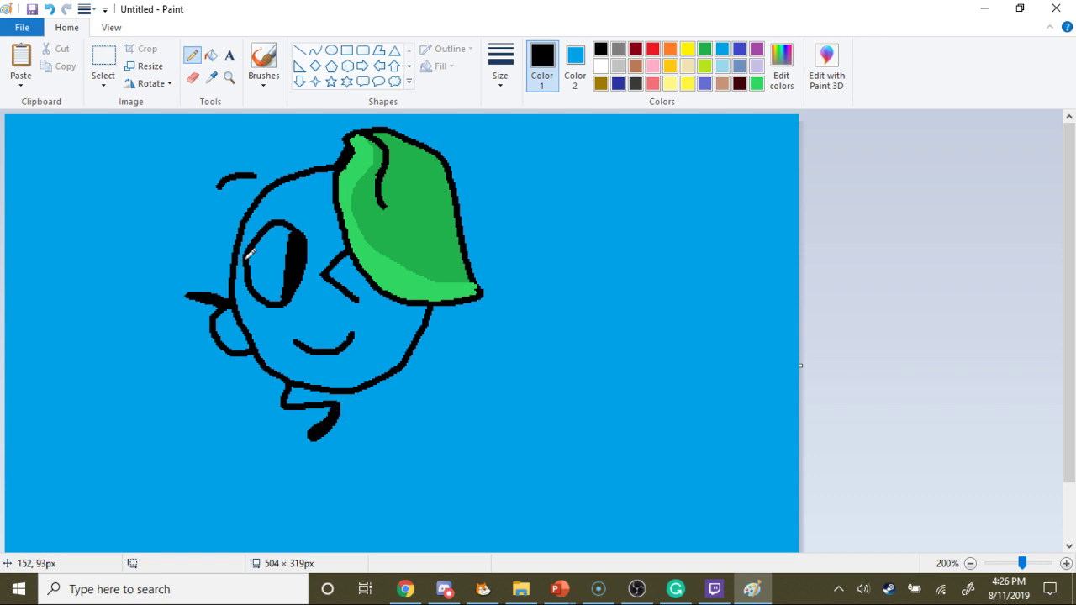
mouse_move(241, 255)
left_mouse_down()
mouse_move(227, 242)
mouse_move(246, 257)
left_mouse_up()
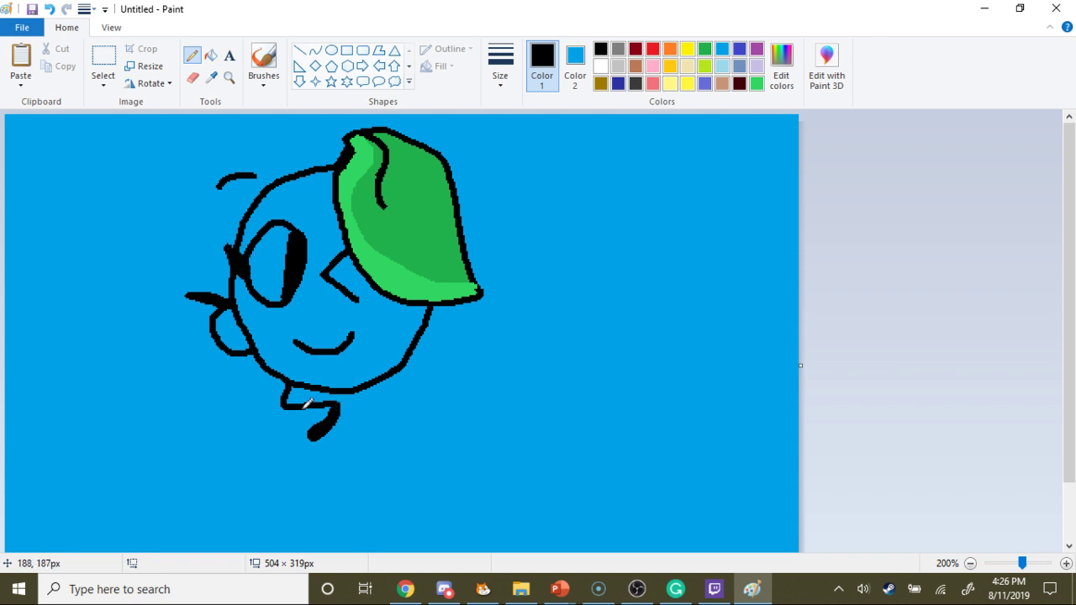
mouse_move(305, 395)
left_mouse_down()
mouse_move(272, 431)
mouse_move(296, 458)
mouse_move(277, 461)
left_mouse_up()
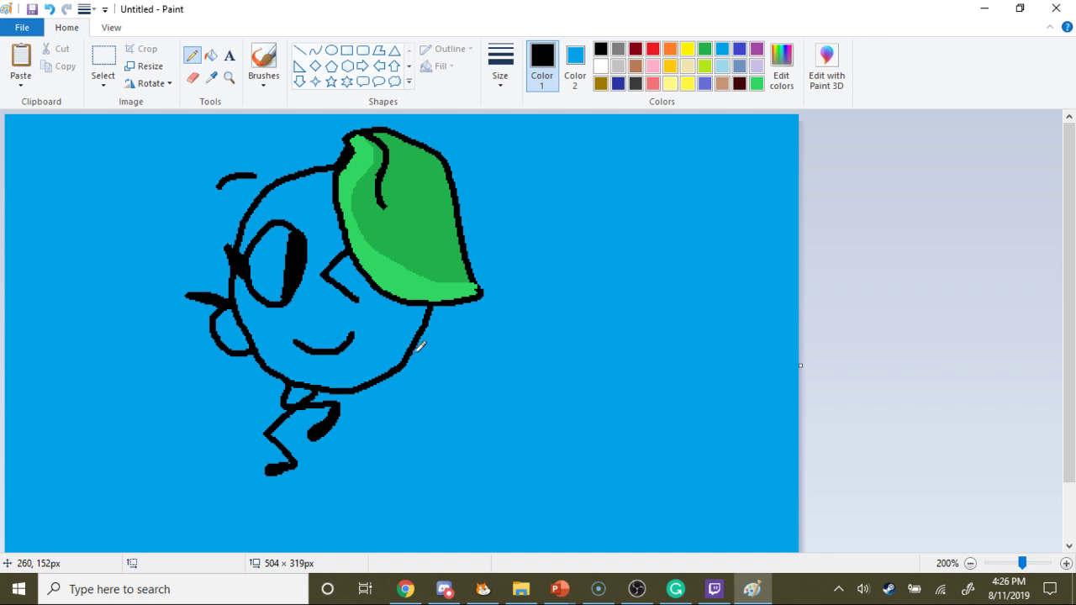
- Draw a black arm on the body's right side, bending downward with the hand pointing up and outward
mouse_move(423, 345)
left_mouse_down()
mouse_move(463, 338)
mouse_move(469, 304)
mouse_move(424, 286)
mouse_move(425, 296)
left_mouse_up()
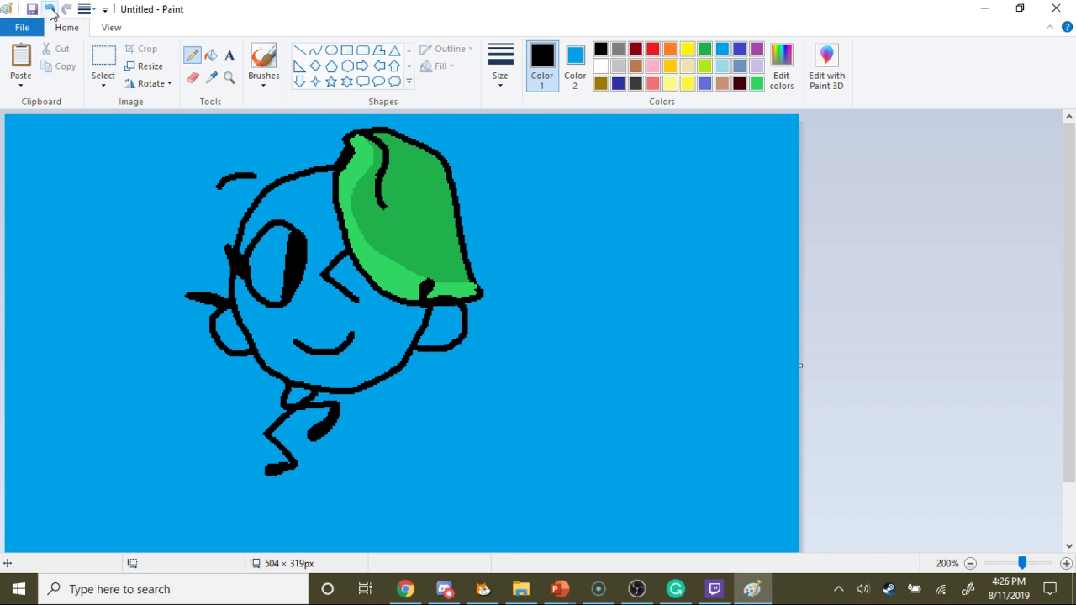
left_click(49, 8)
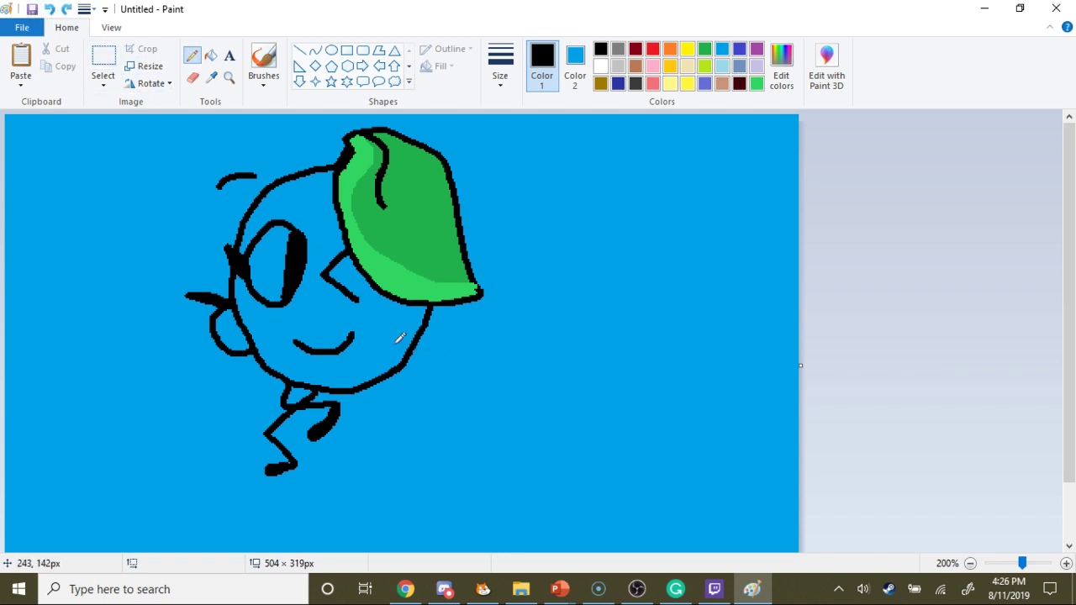
mouse_move(421, 333)
left_mouse_down()
mouse_move(435, 372)
mouse_move(469, 358)
mouse_move(435, 375)
left_mouse_up()
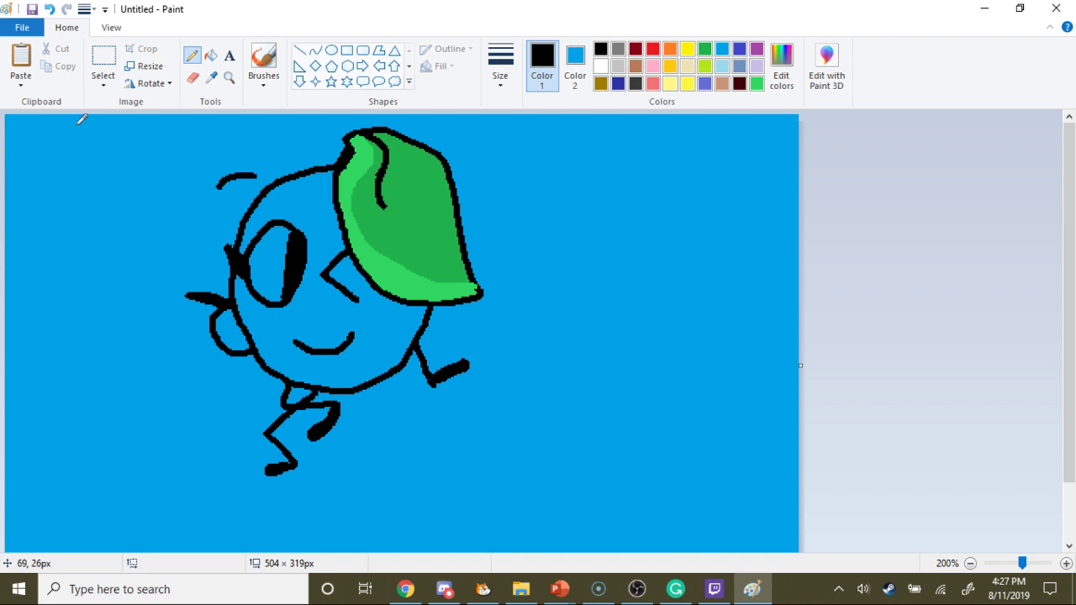
- Fill the round body with orange and the open eye with white
left_click(216, 54)
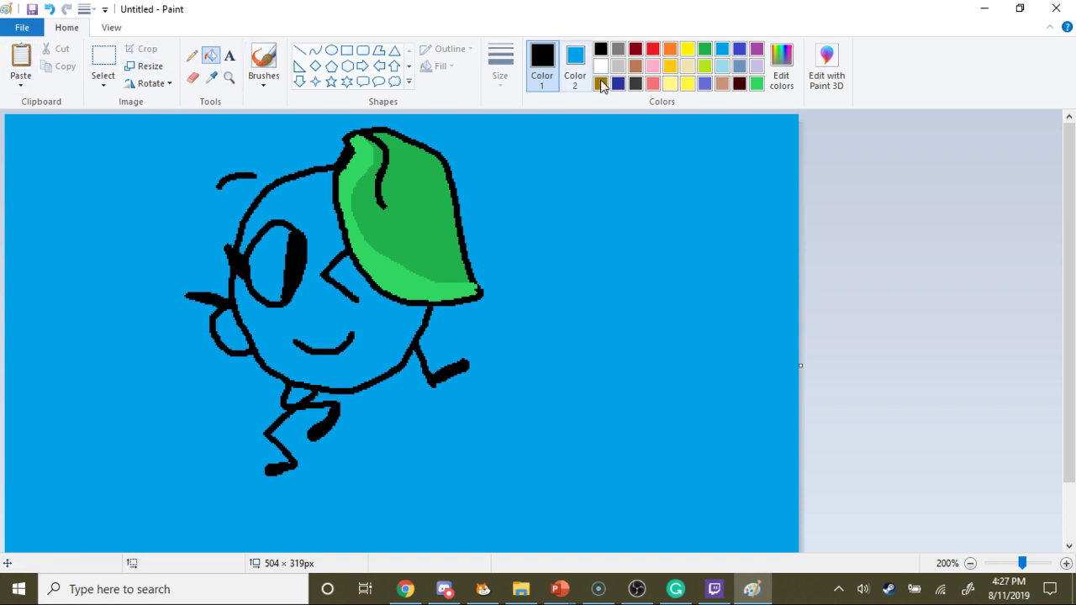
left_click(669, 51)
left_click(400, 322)
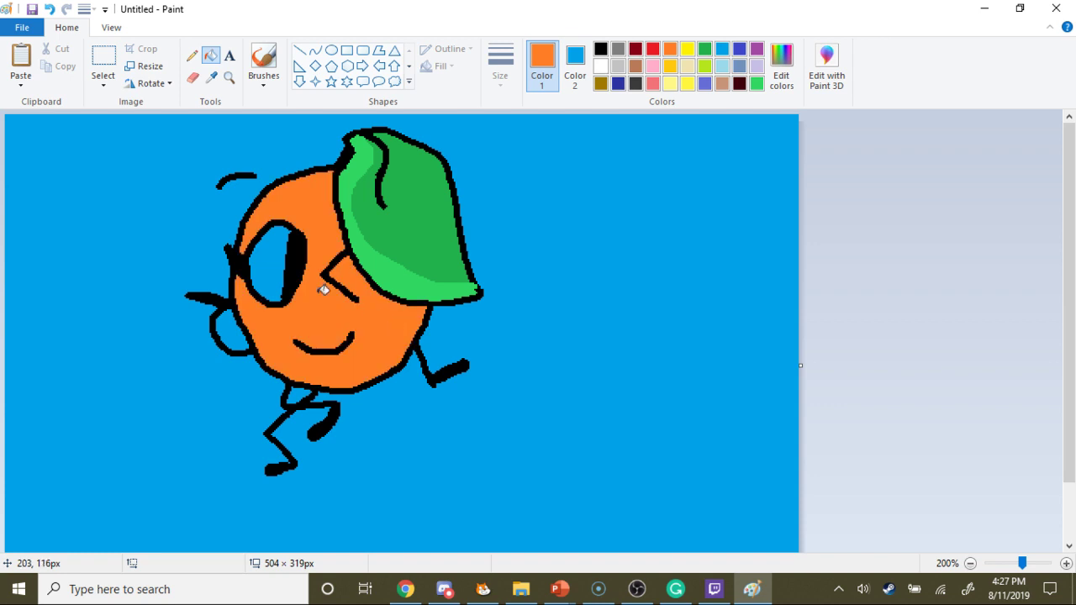
left_click(601, 67)
left_click(284, 239)
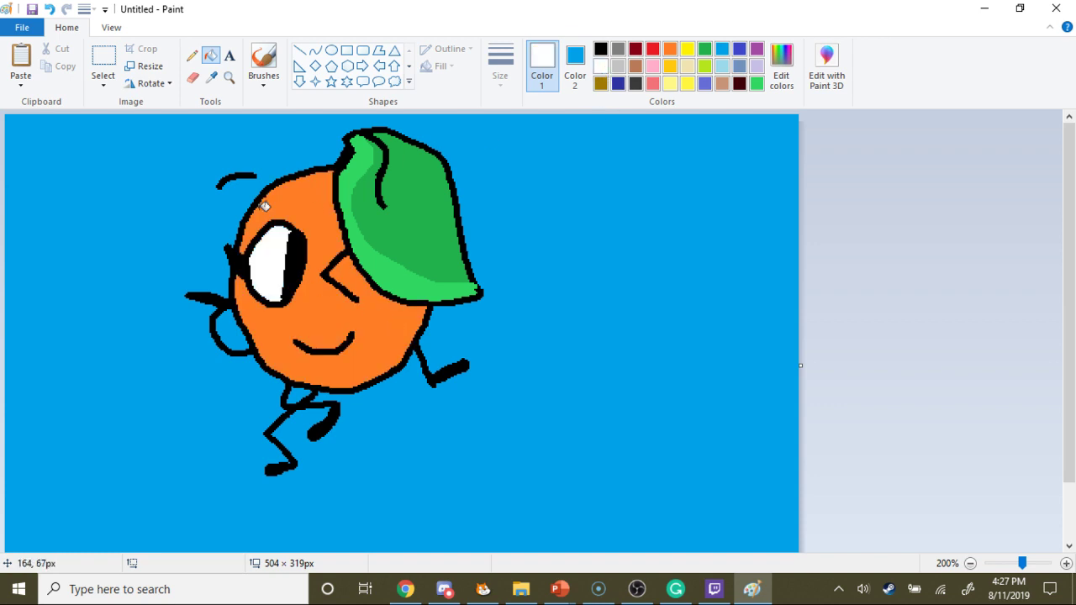
- Select the whole orange character, about 211 × 233 px, and cut it from the canvas
left_click(192, 55)
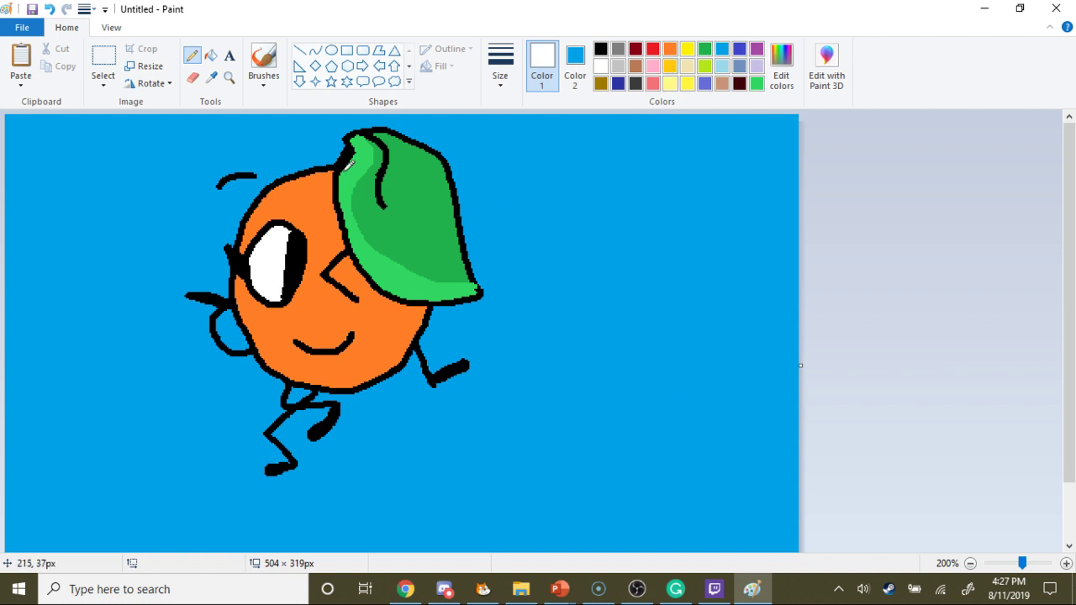
left_click(106, 50)
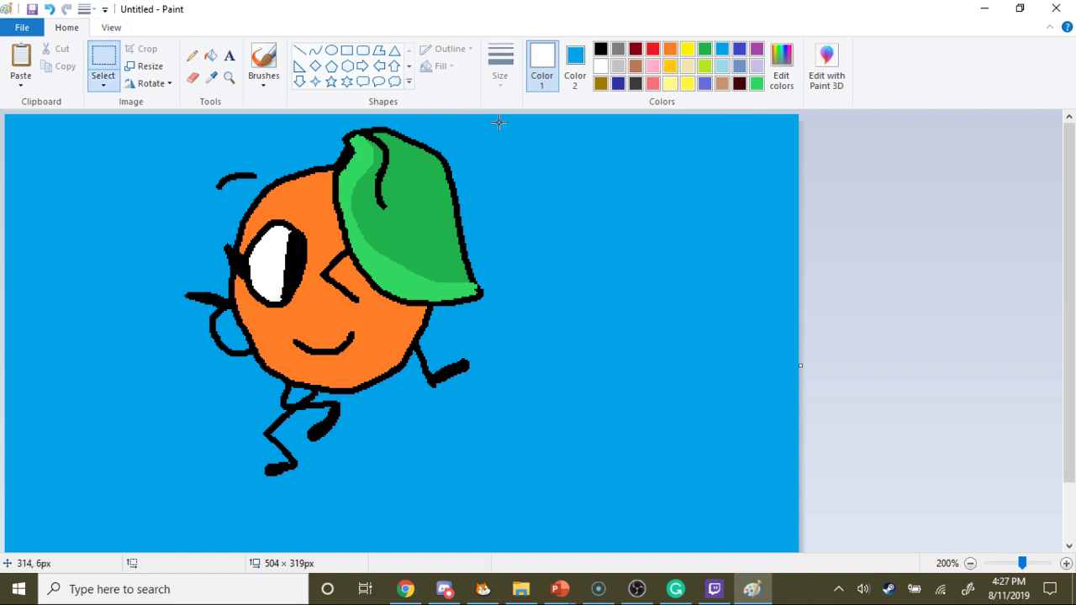
left_click_drag(508, 116, 174, 480)
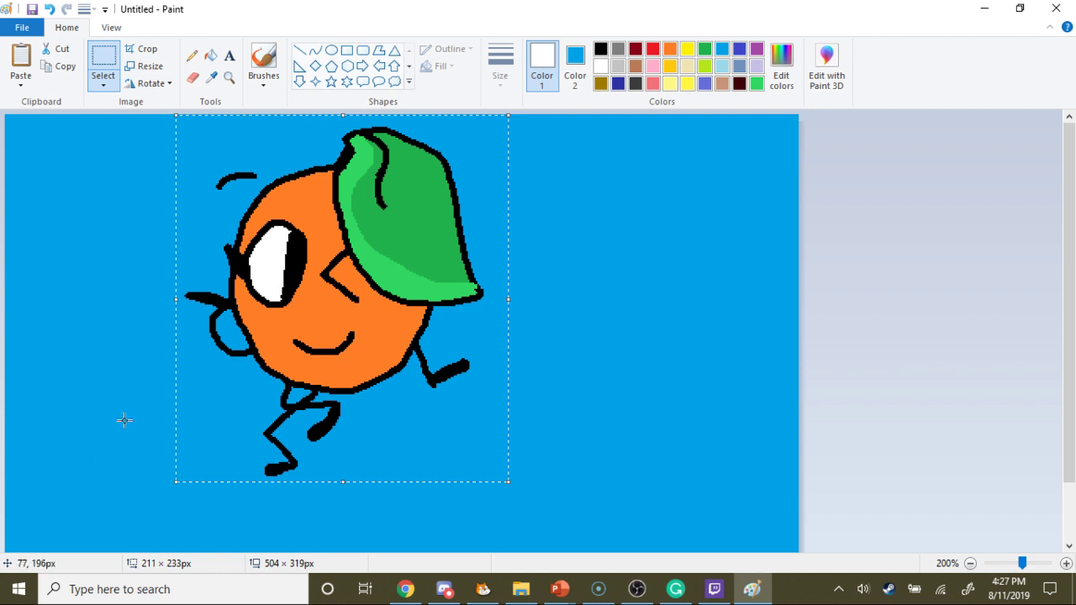
key("ctrl+x")
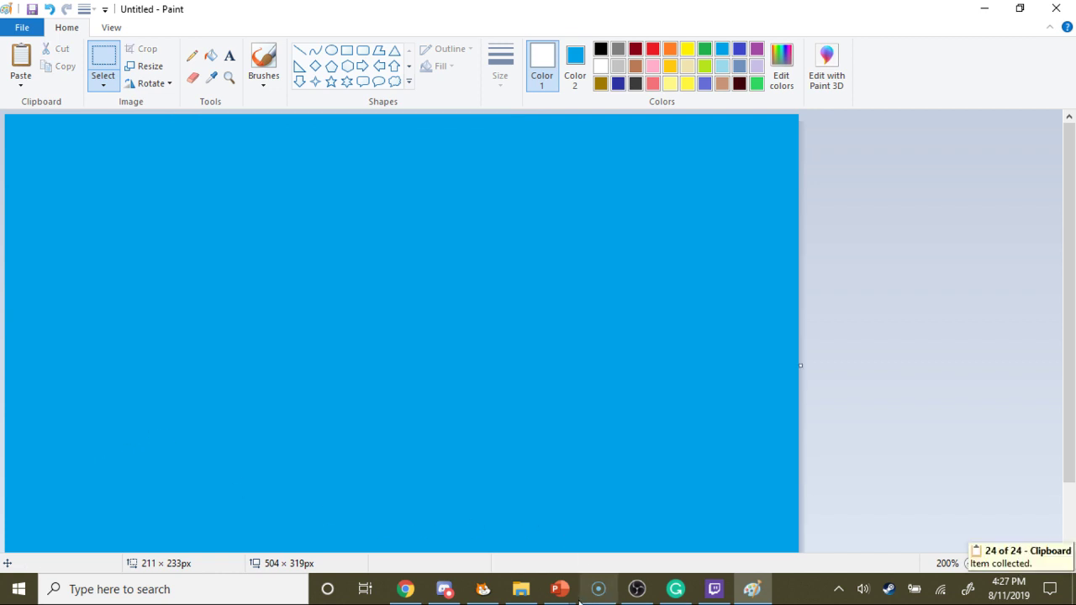
- Switch to the YouTube live streaming dashboard in the browser and check the stream's live chat
left_click(754, 591)
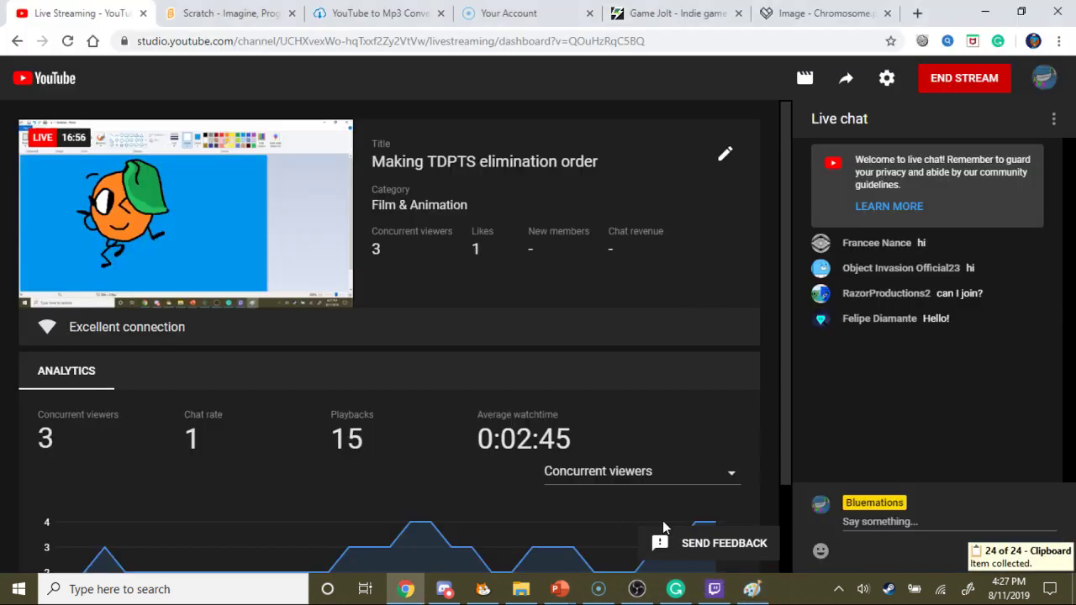
left_click(852, 521)
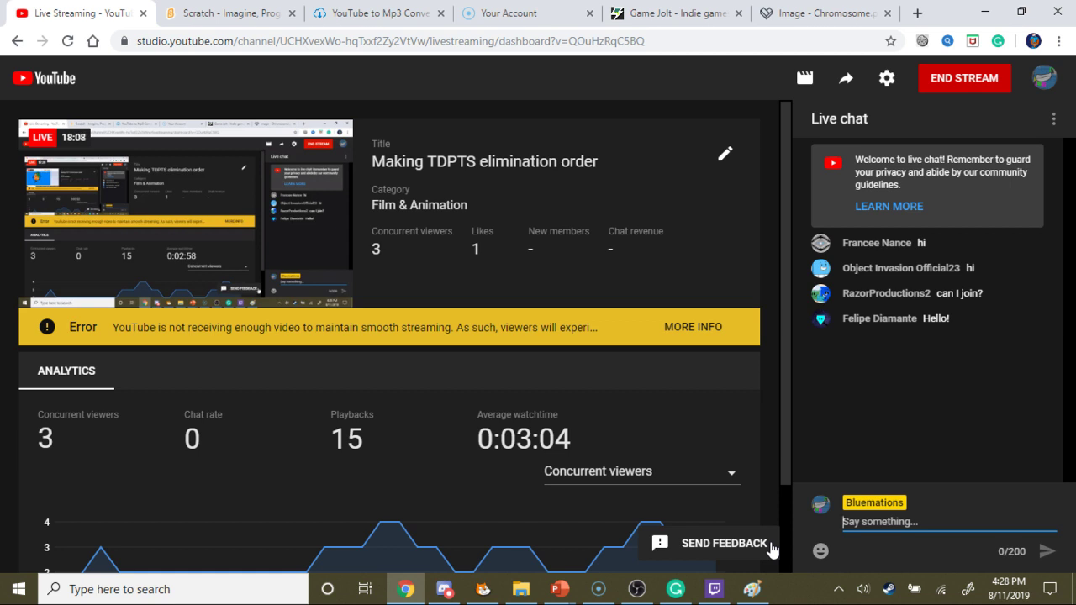
- Switch to Presentation10 in PowerPoint and paste the orange character onto slide 78
mouse_move(560, 588)
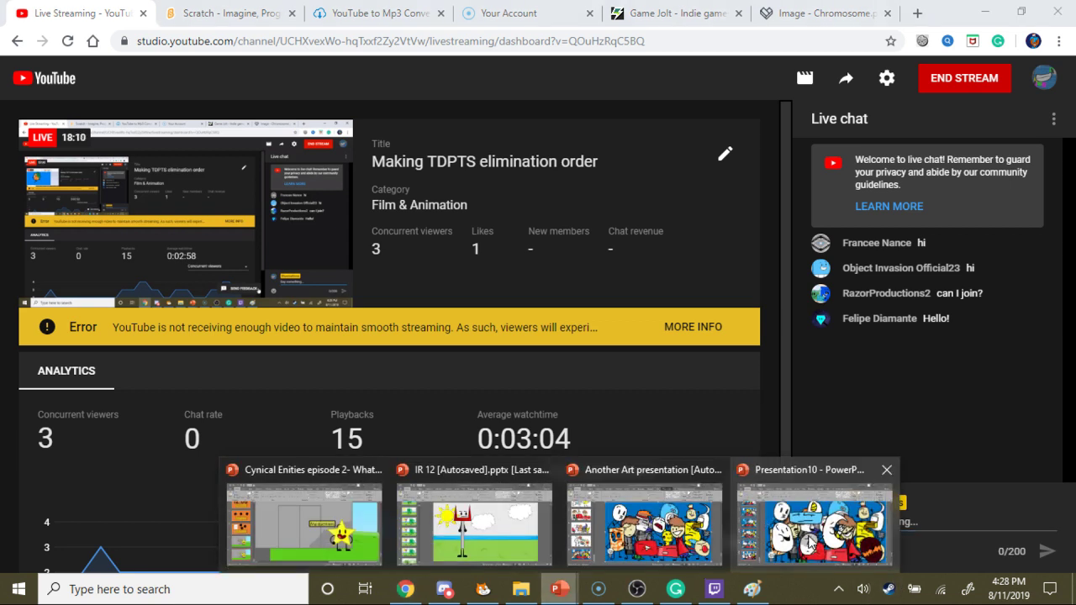
left_click(750, 542)
left_click(752, 589)
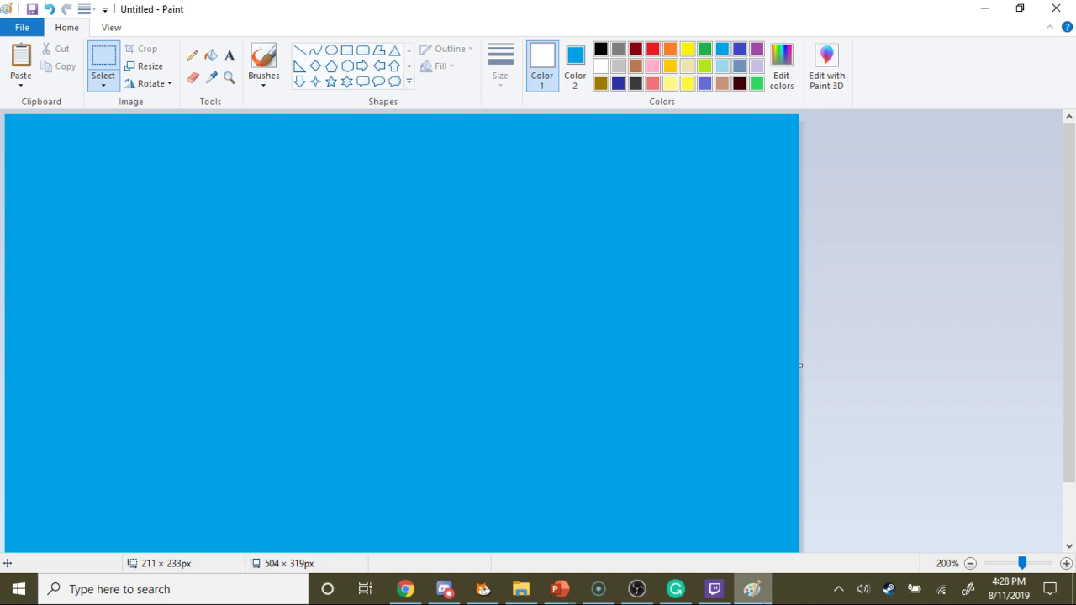
left_click(751, 597)
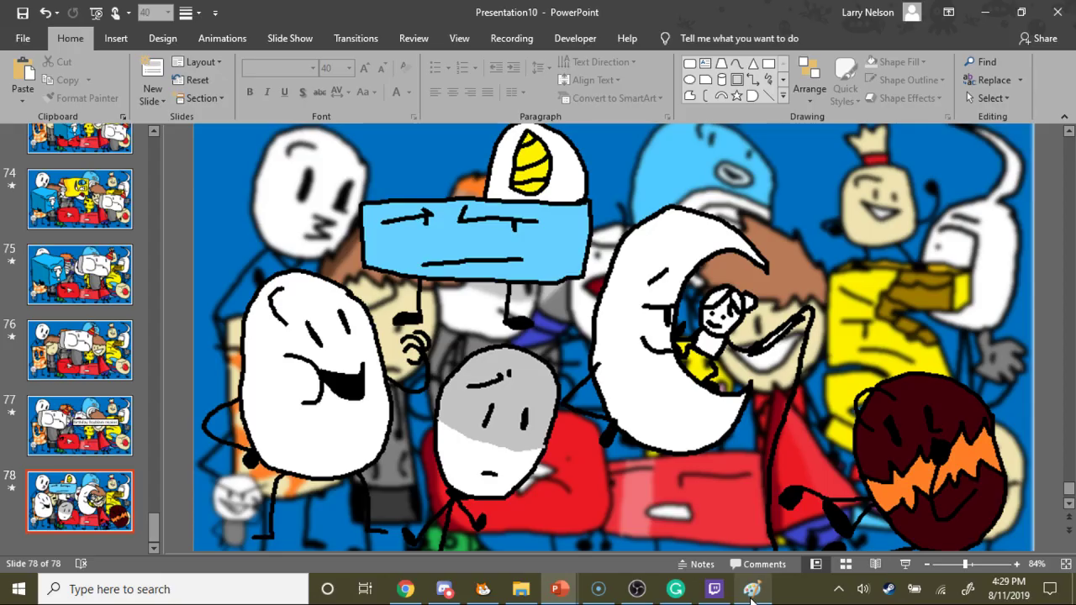
key("ctrl+v")
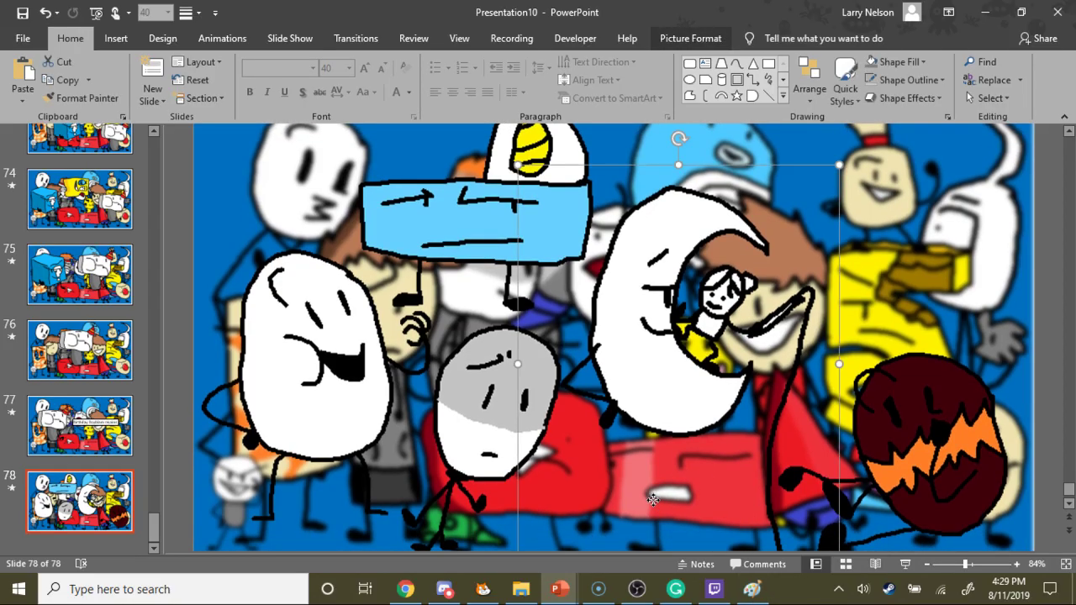
right_click(654, 220)
right_click(856, 169)
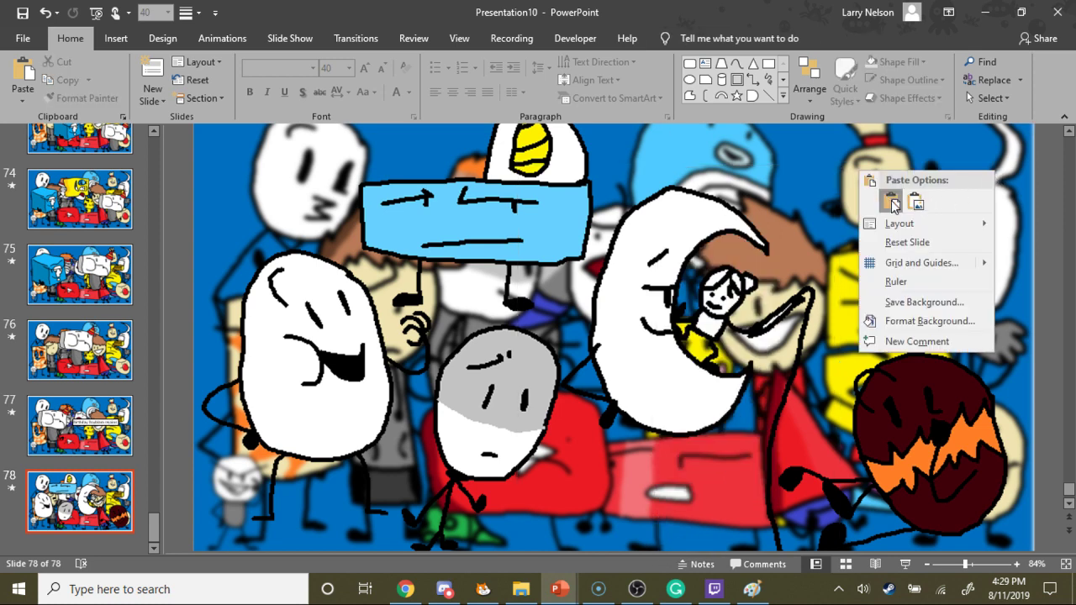
left_click(890, 201)
- Make the orange picture's blue background transparent, move it to the slide's upper right corner and enlarge it to about 4.02" × 3.64"
left_click(689, 37)
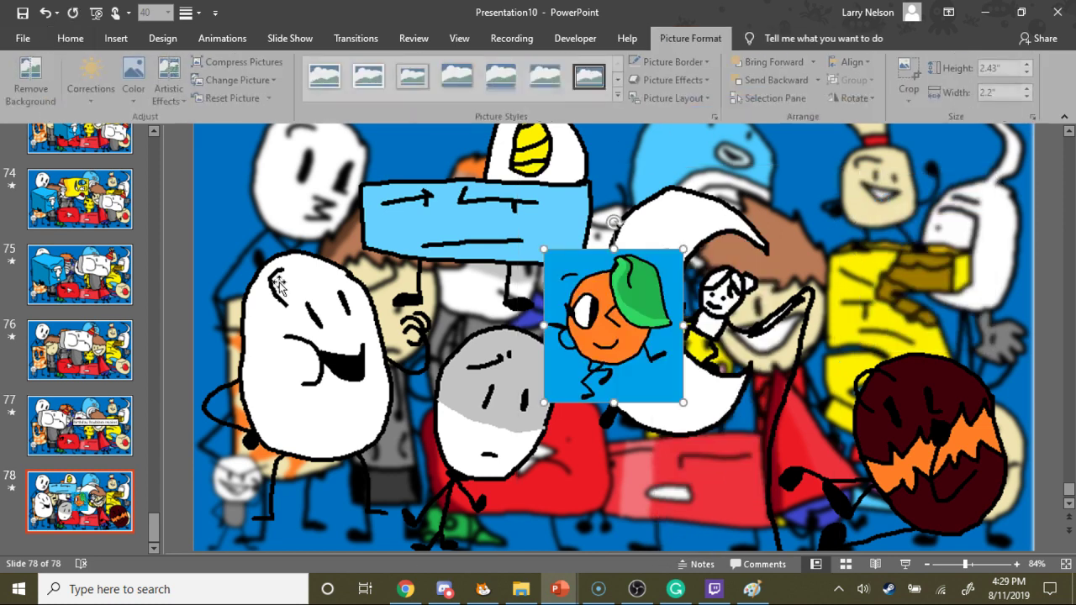
left_click(135, 80)
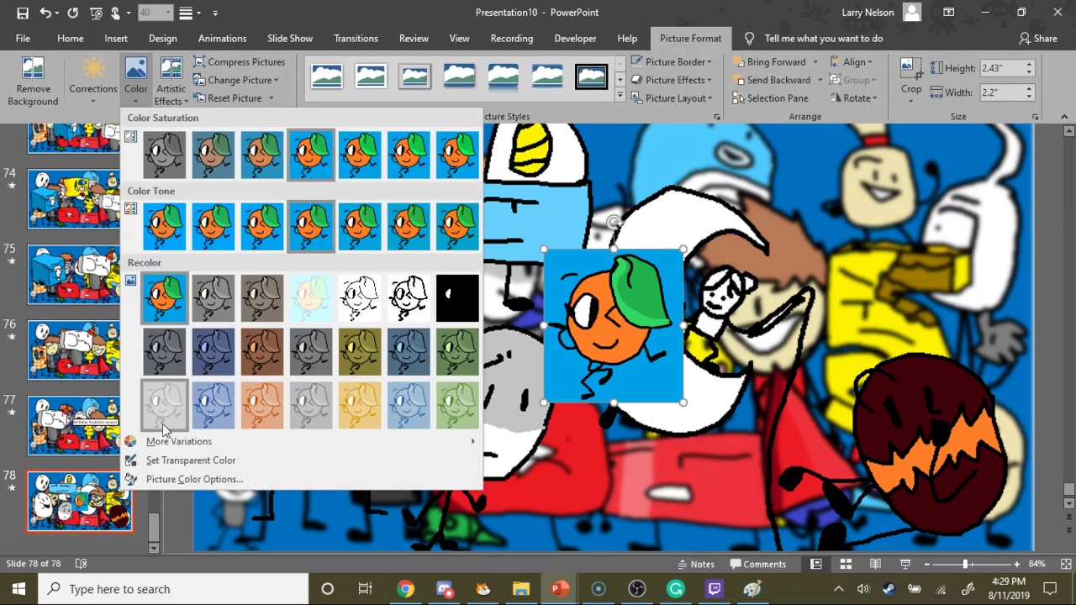
left_click(191, 460)
left_click(639, 337)
left_click_drag(639, 337, 986, 312)
left_click_drag(873, 220, 782, 127)
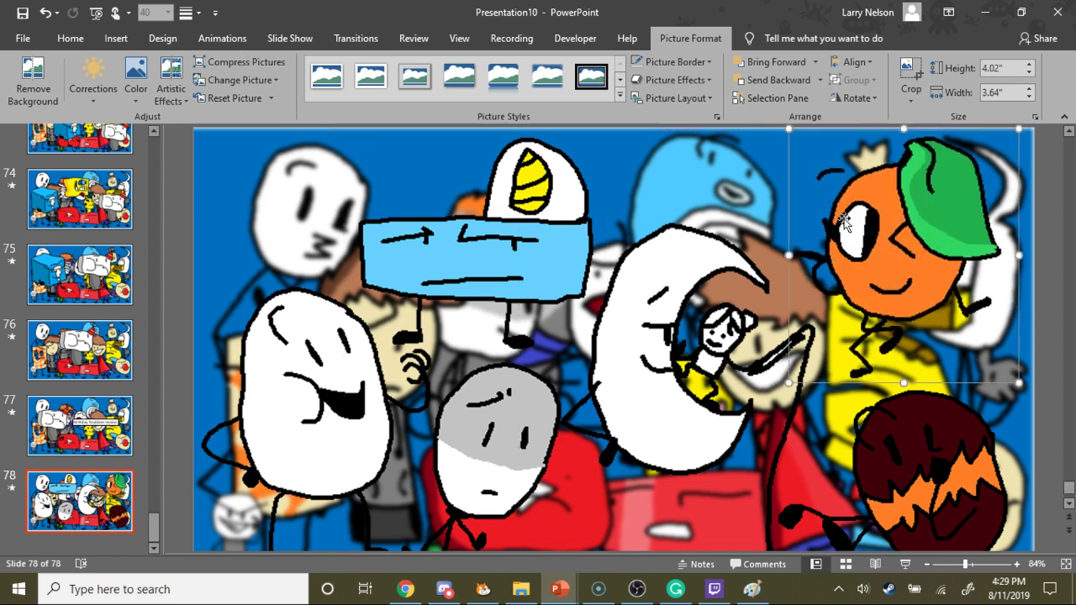
left_click(718, 171)
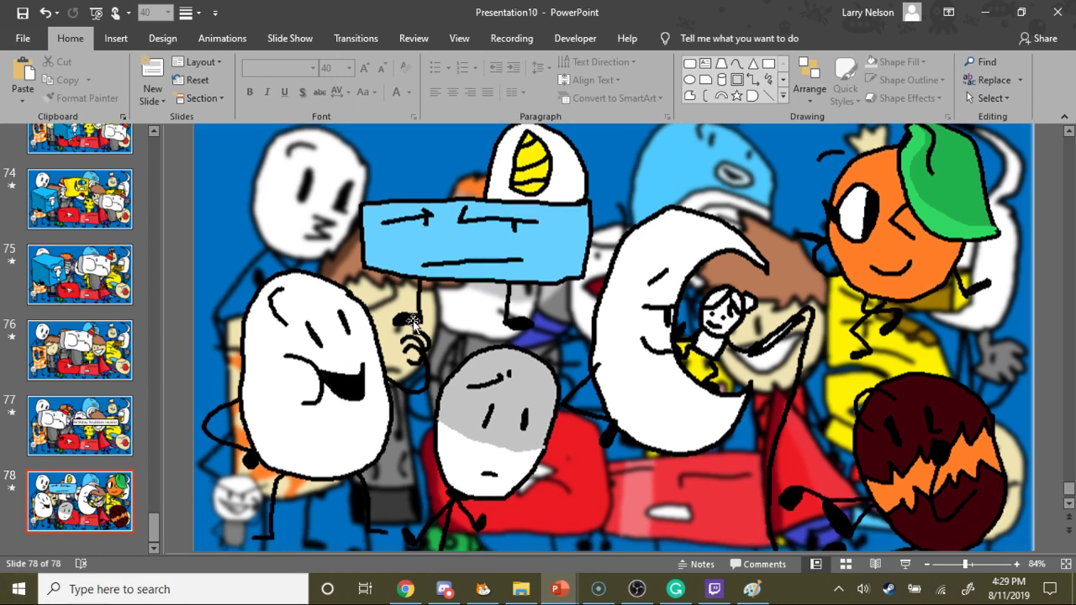
- Duplicate slide 78 and cut the dark red character with the orange zigzag band from the copy
right_click(84, 505)
left_click(140, 340)
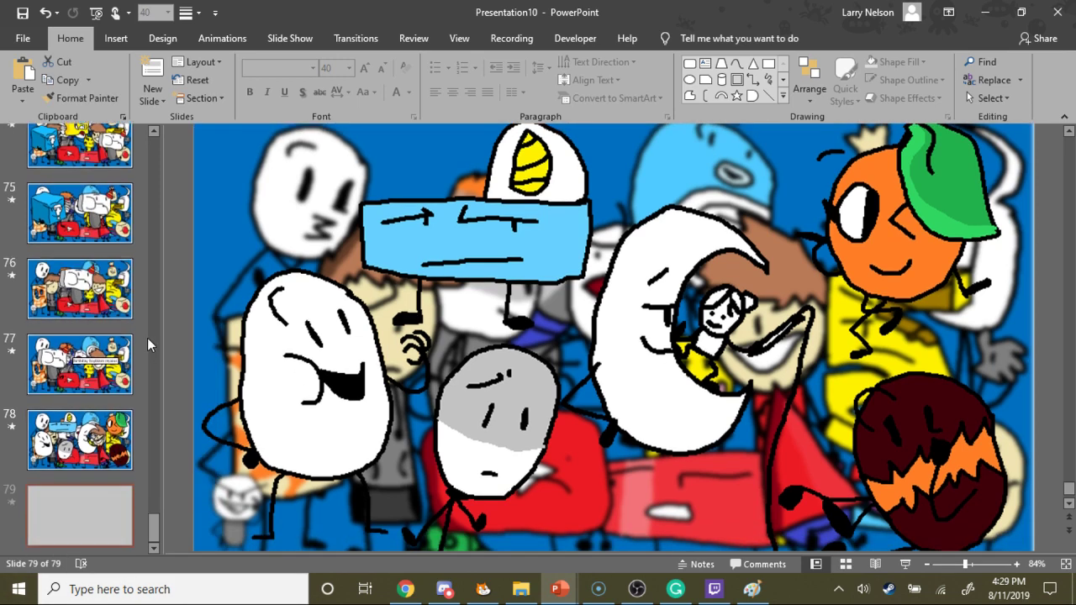
left_click(916, 418)
right_click(916, 418)
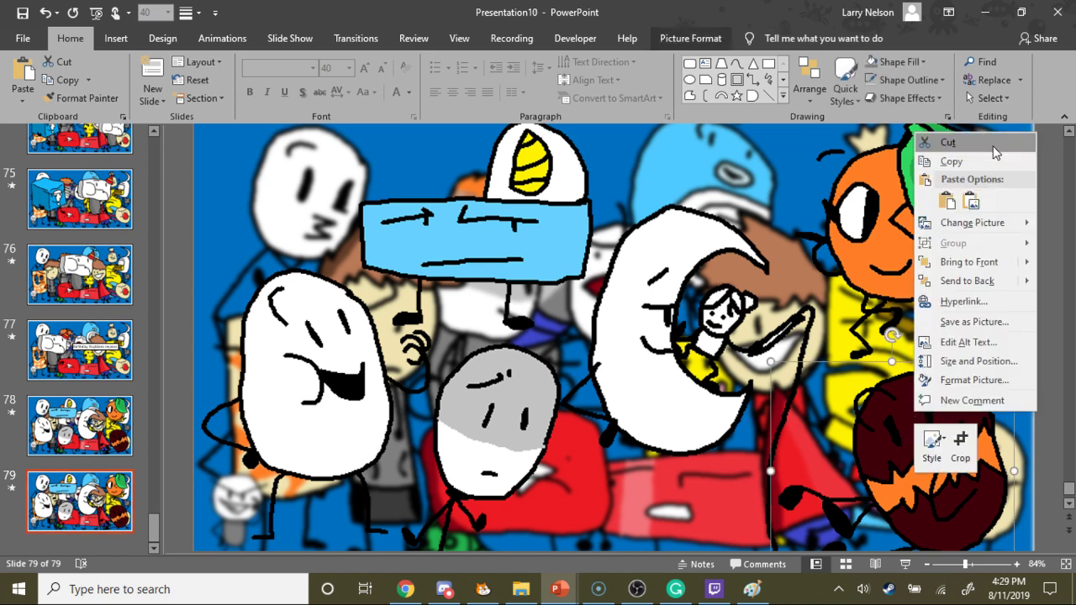
left_click(942, 141)
- Duplicate slide 79, the one without the dark red character
right_click(114, 519)
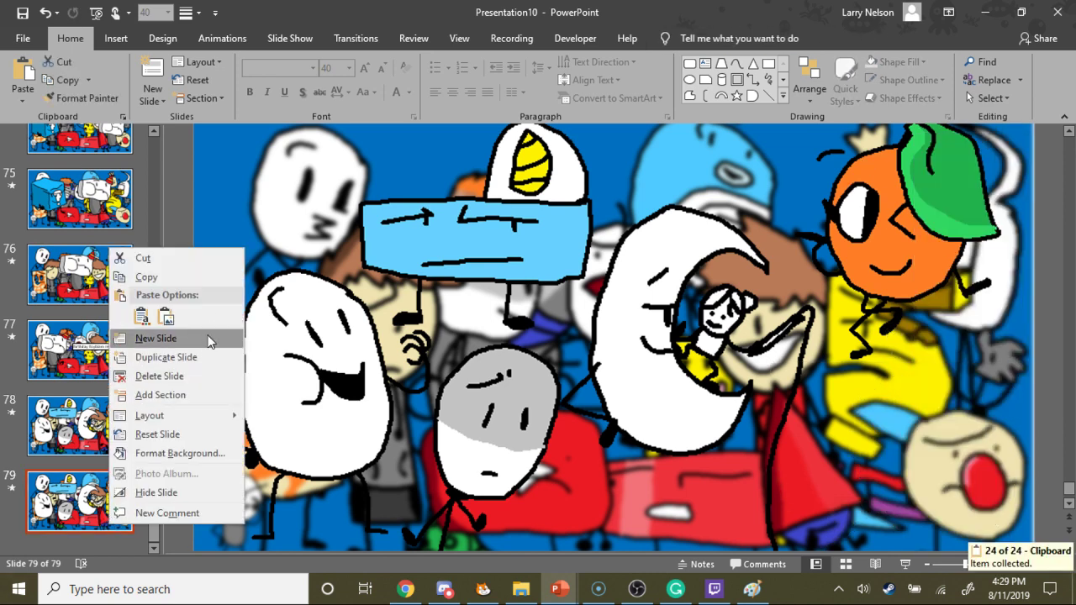
left_click(194, 357)
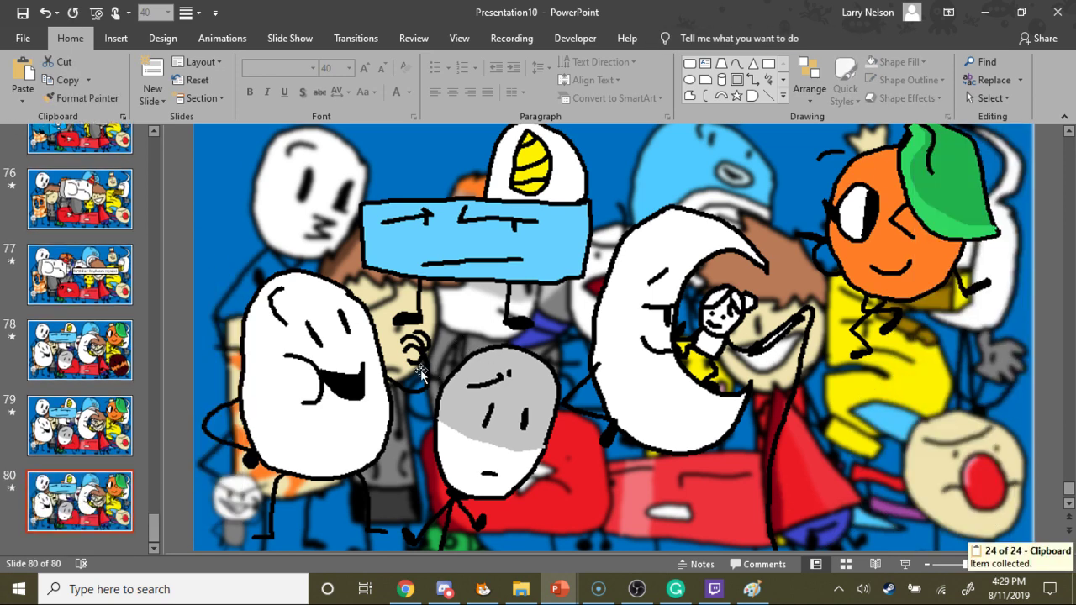
- Cut the egg-shaped grey-and-white character from slide 80
right_click(556, 375)
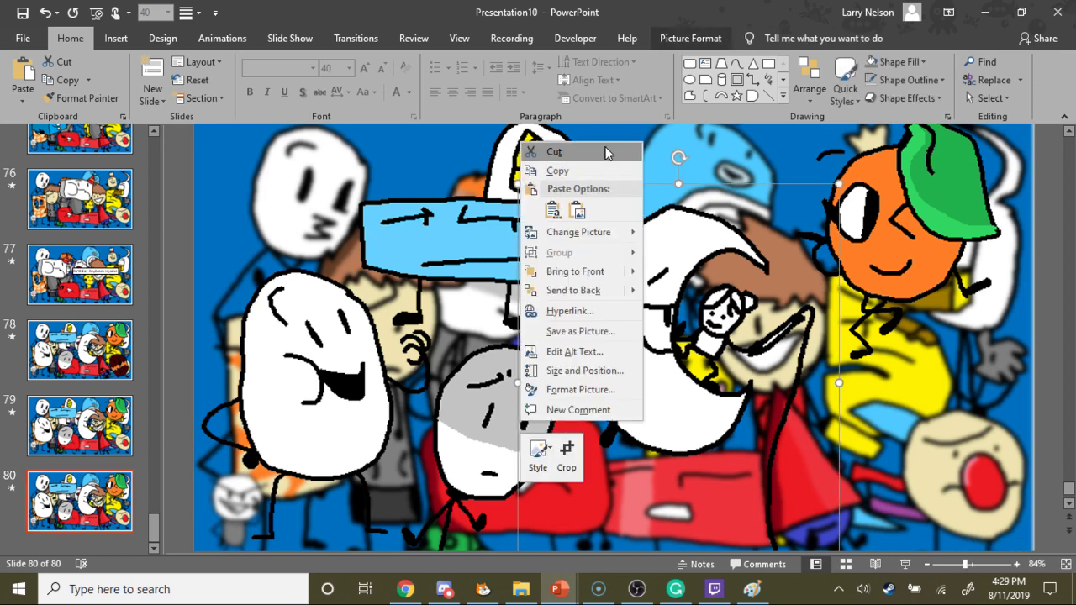
left_click(605, 153)
right_click(417, 461)
key("Escape")
key("ctrl+x")
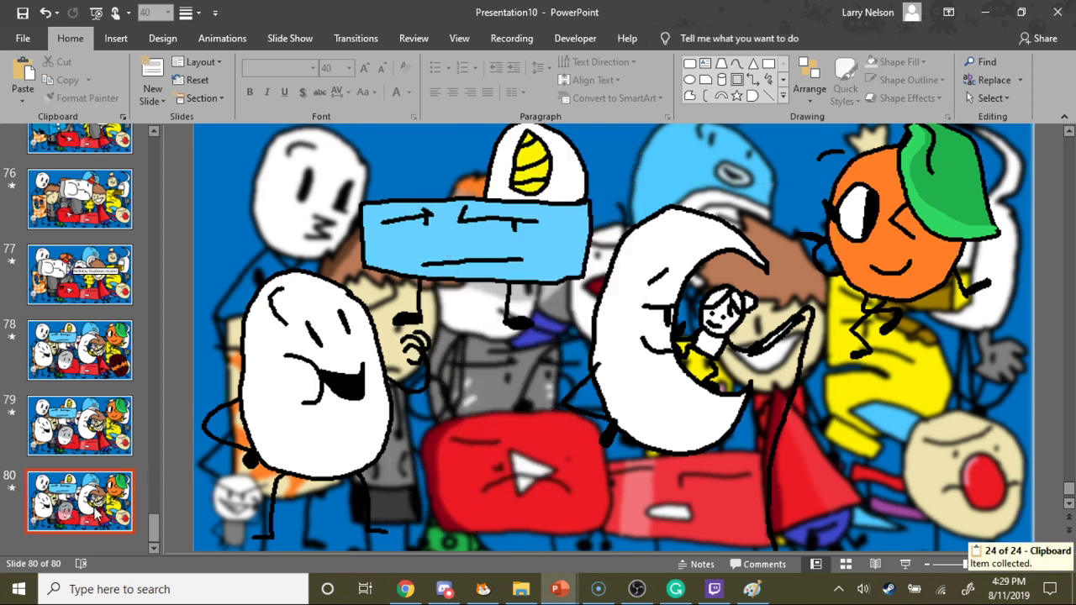
- Duplicate slide 80 and cut the white crescent moon character from the copy
right_click(62, 504)
left_click(158, 340)
right_click(654, 286)
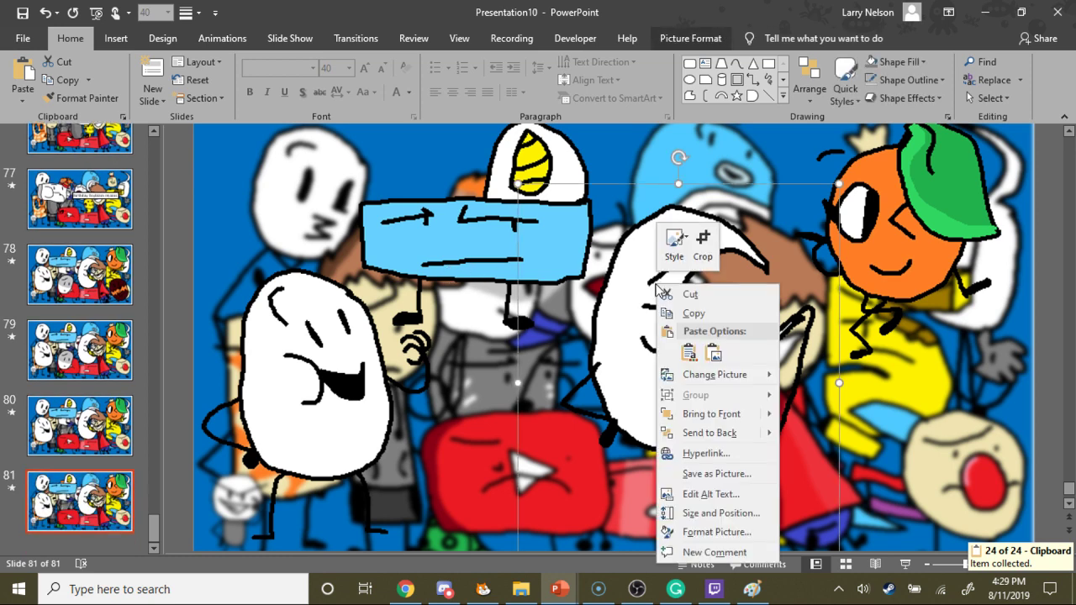
left_click(666, 294)
- On a duplicate of slide 81, cut the light blue block character and enlarge the white and orange characters to fill the space
right_click(87, 528)
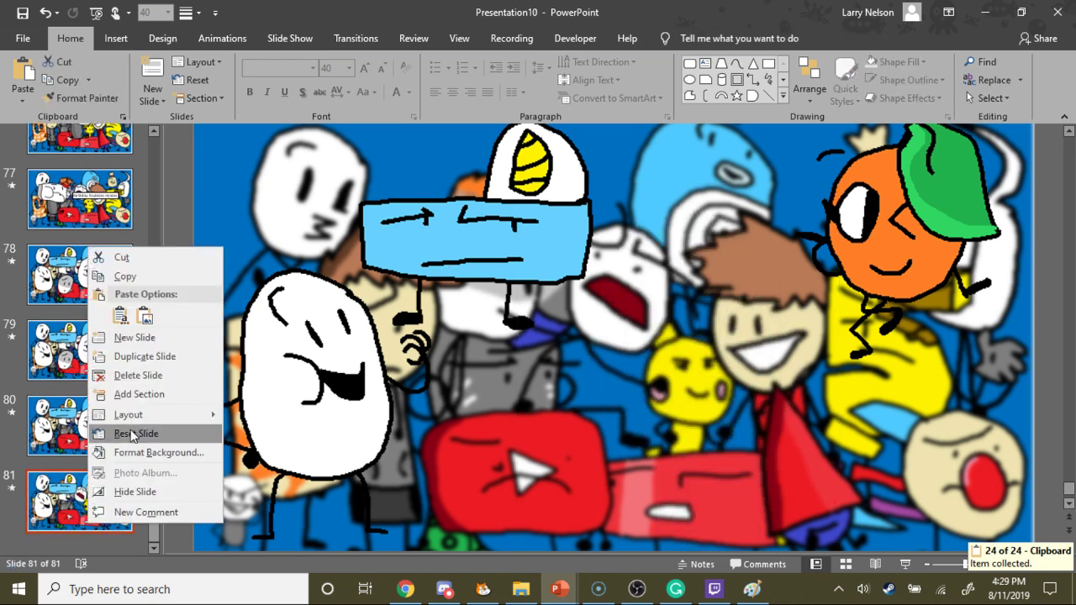
left_click(177, 363)
right_click(497, 192)
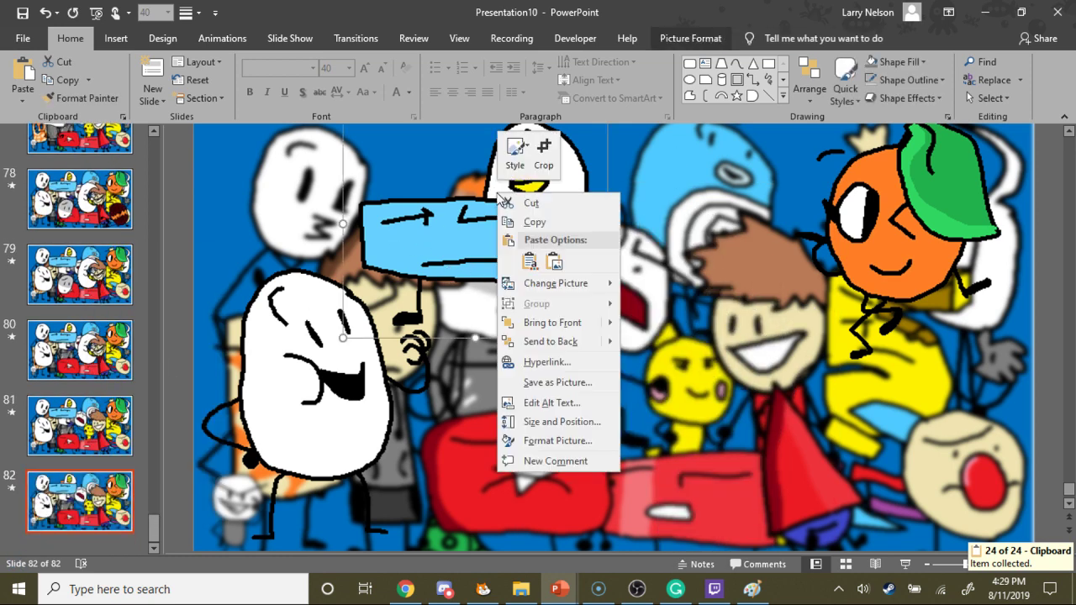
left_click(515, 205)
left_click(435, 262)
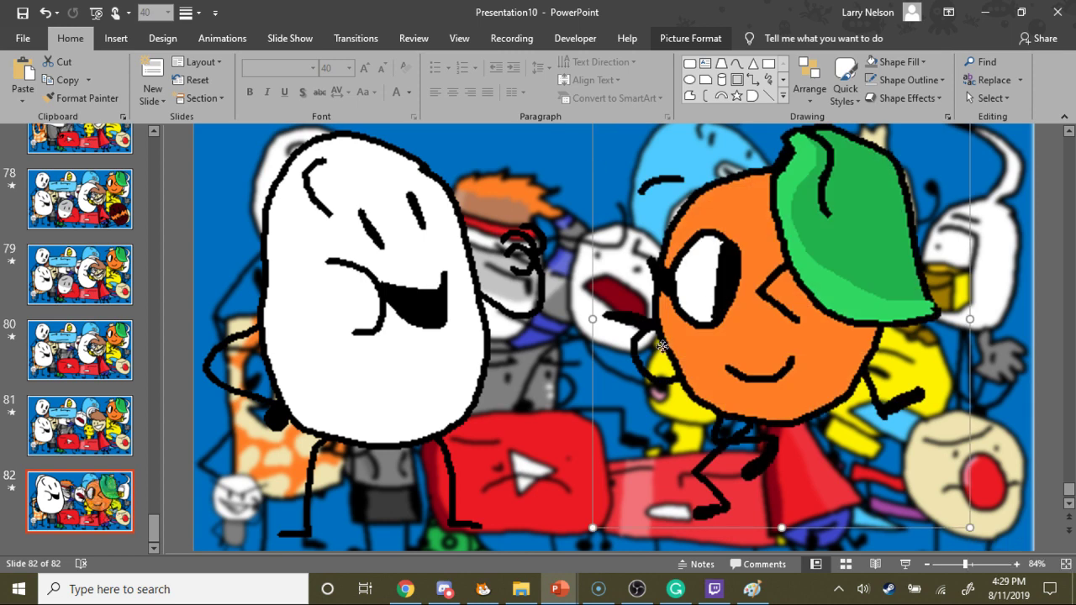
- Duplicate slide 82, cut the large white character from the copy and move the orange character to the slide's centre
right_click(68, 535)
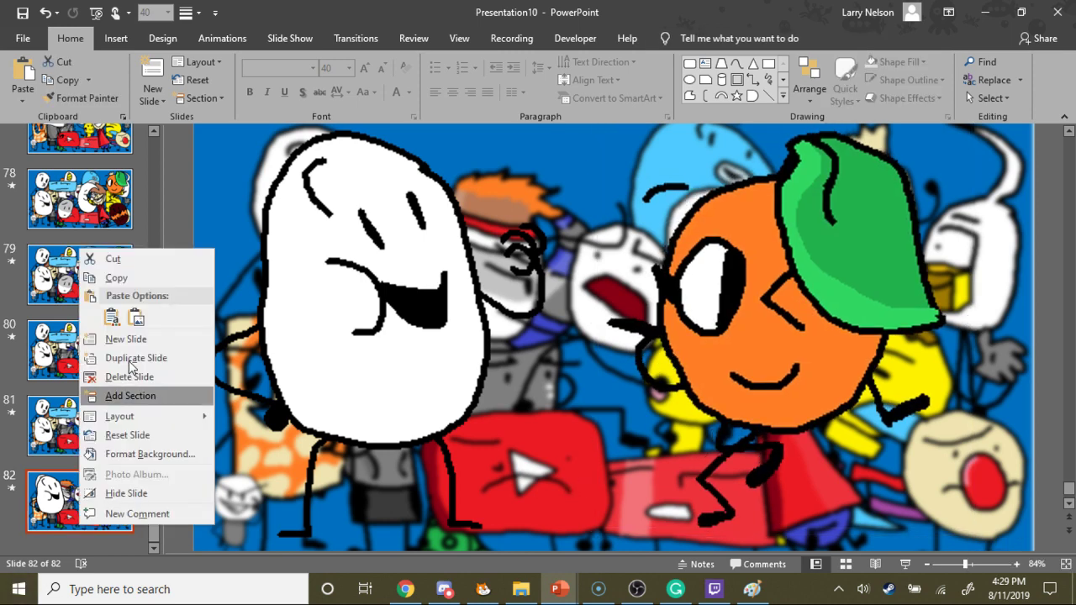
left_click(141, 364)
left_click(460, 269)
right_click(460, 269)
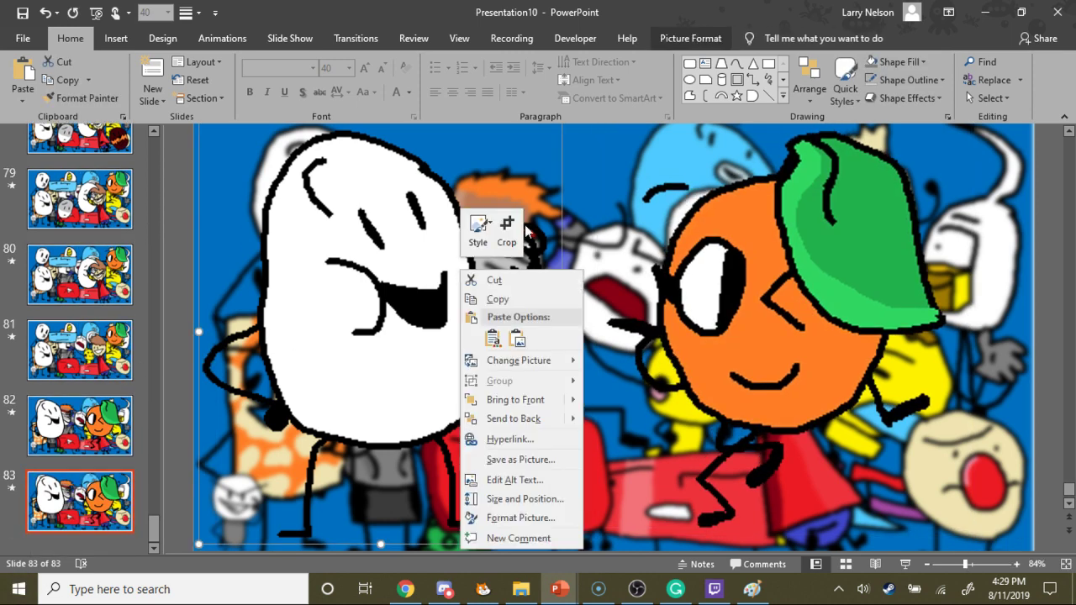
left_click(493, 279)
left_click(404, 280)
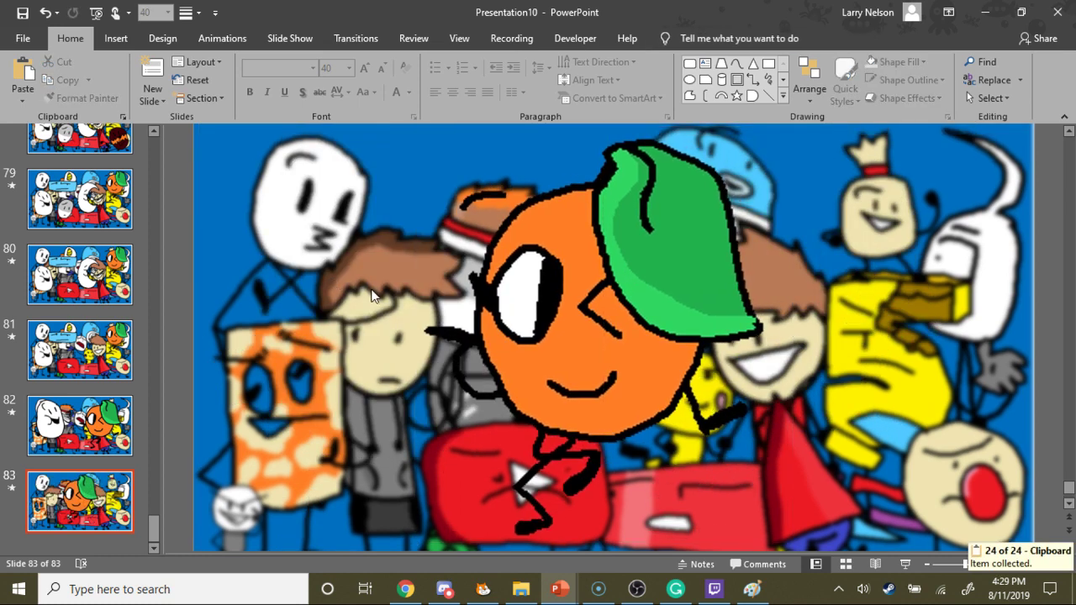
- Enlarge the orange character on slide 83 slightly and keep it centred on the slide
left_click(414, 352)
left_click_drag(794, 135, 809, 116)
scroll(642, 308, "down", 2)
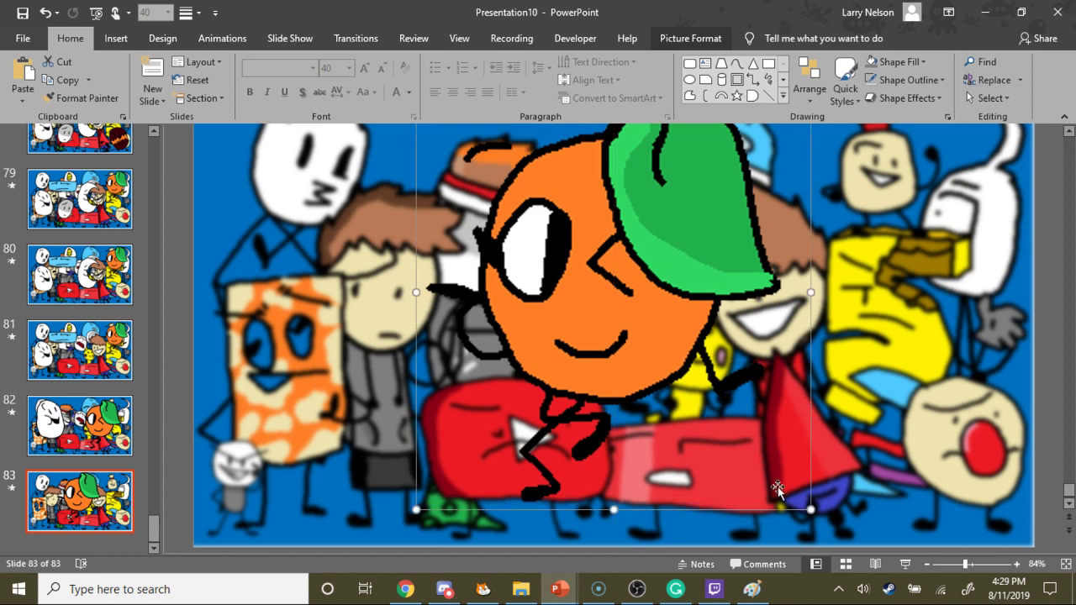
left_click_drag(809, 498, 831, 531)
left_click_drag(726, 394, 716, 391)
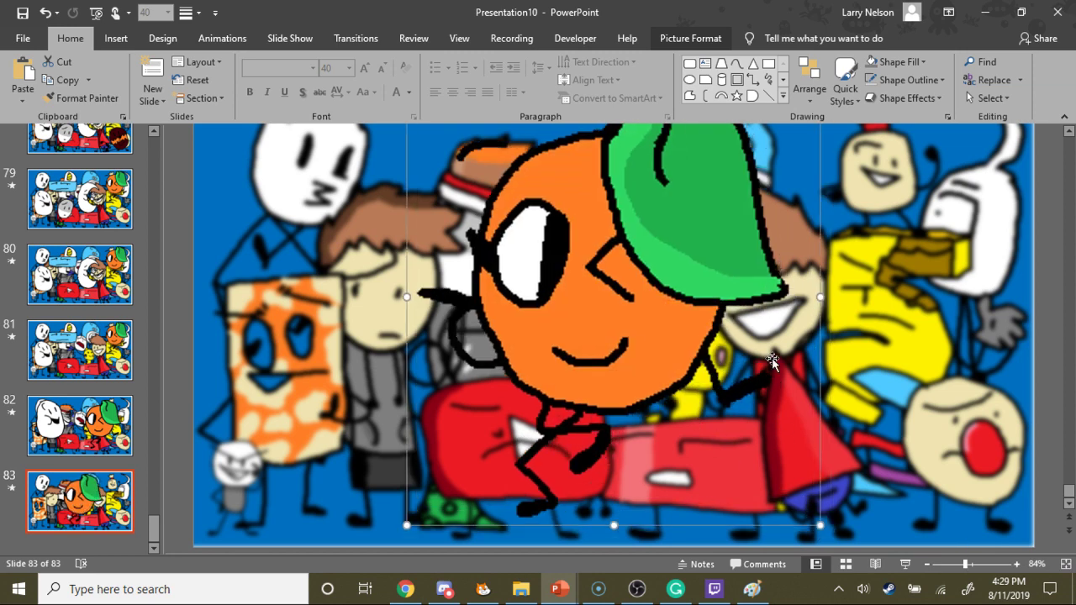
left_click(76, 496)
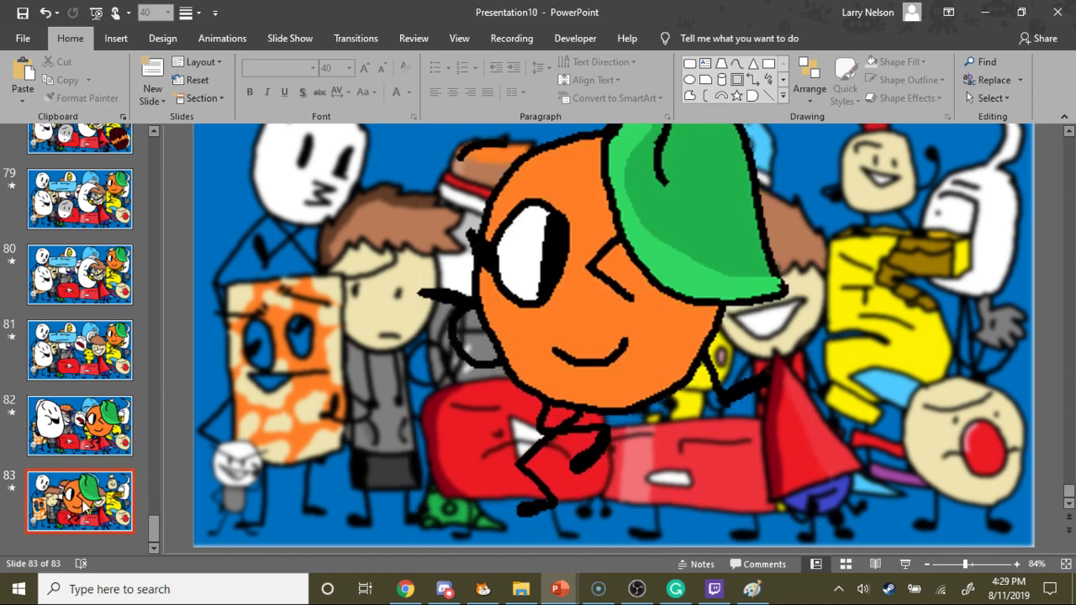
scroll(84, 492, "up", 3)
scroll(95, 453, "down", 1)
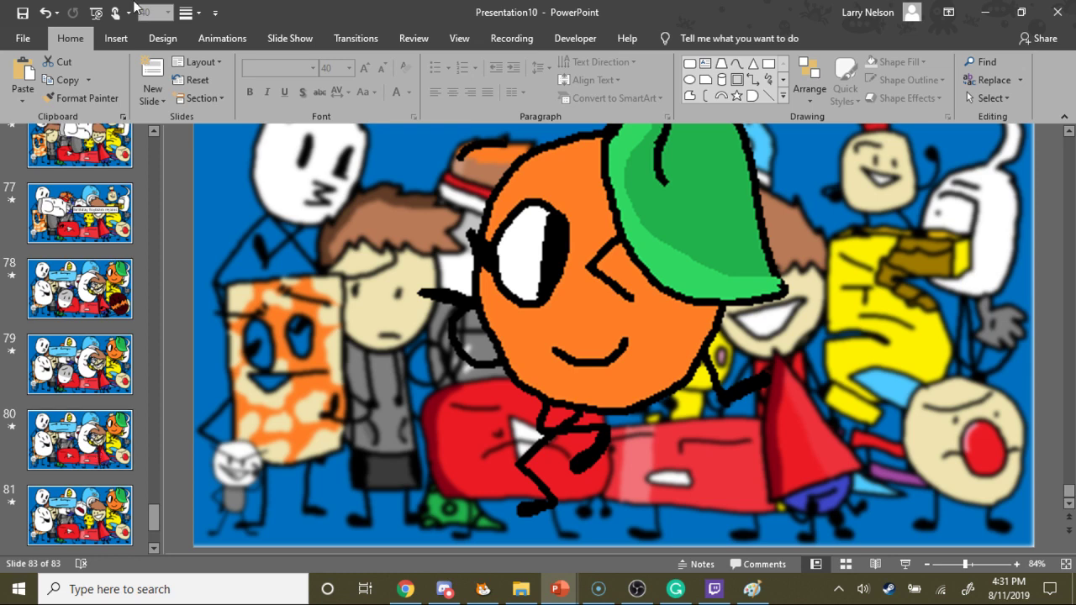
left_click(99, 505)
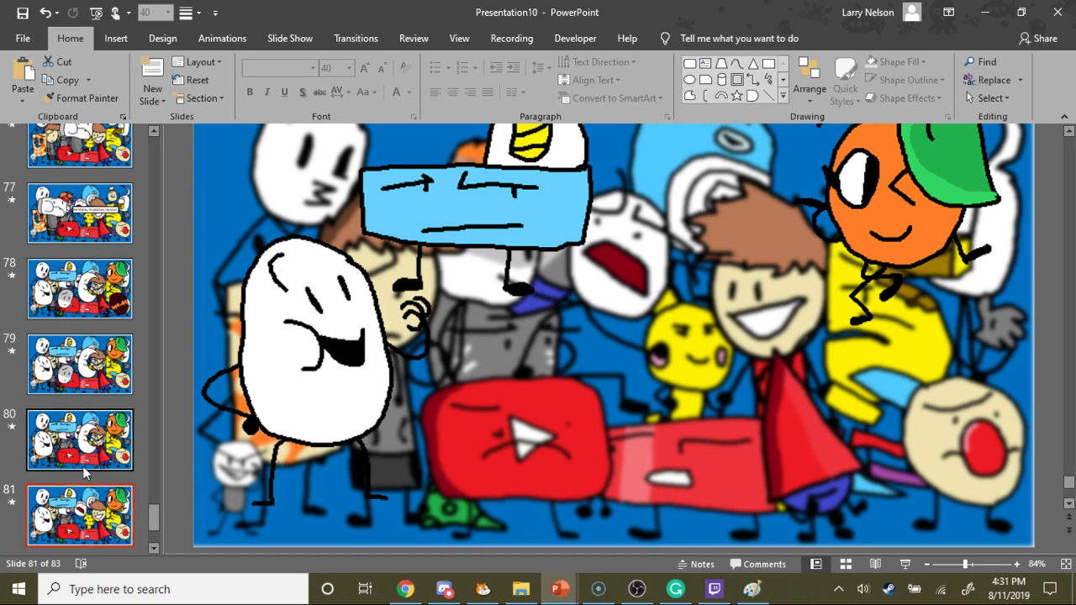
scroll(92, 513, "down", 2)
- Duplicate slide 83 and place a smaller orange character on the left side of the copy
left_click(91, 502)
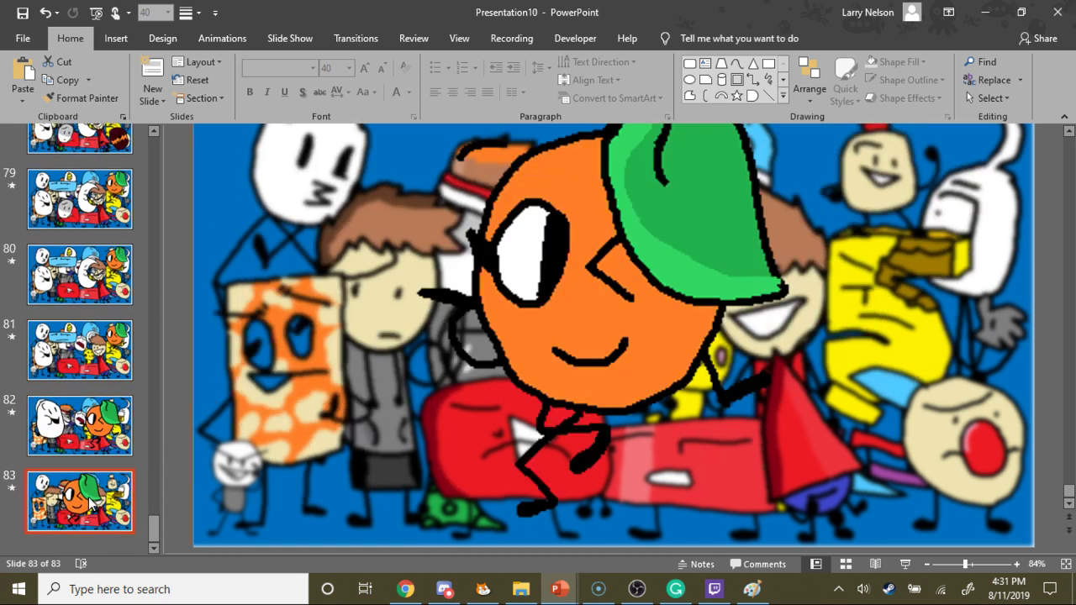
right_click(91, 502)
left_click(159, 332)
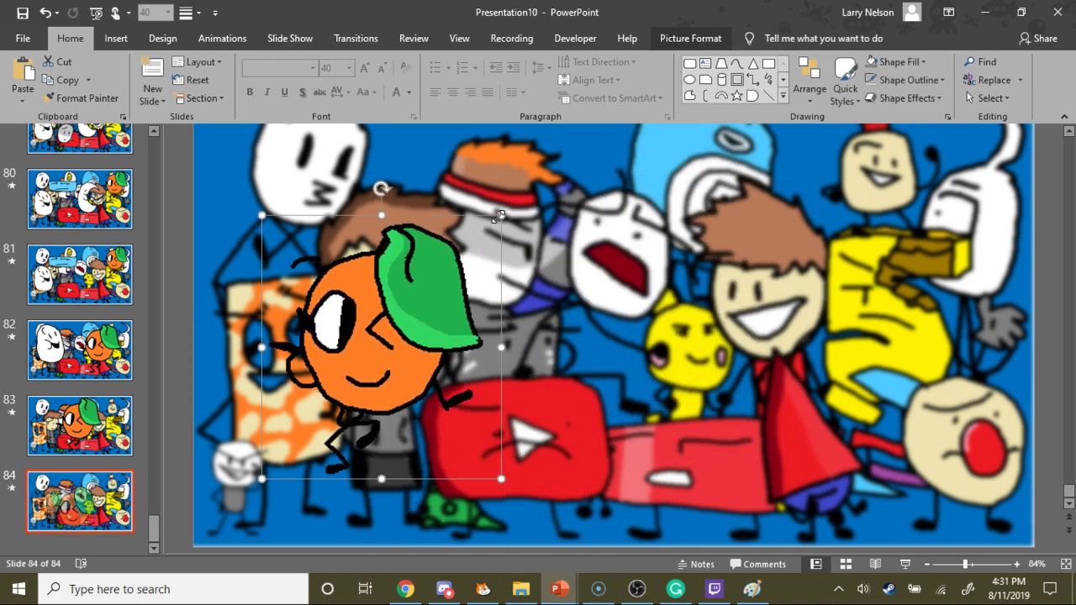
left_click_drag(499, 216, 506, 198)
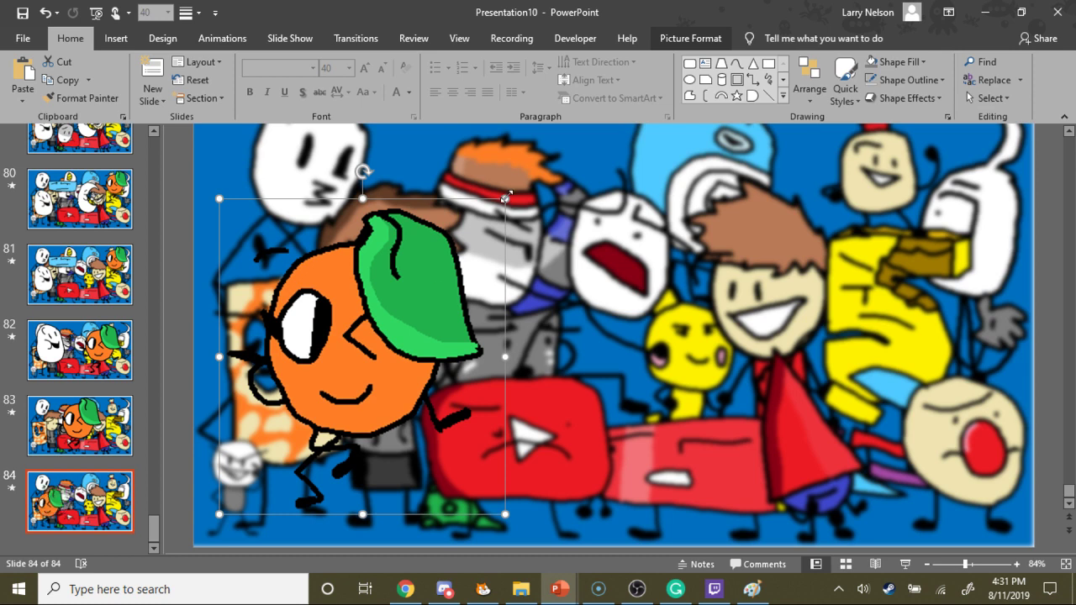
left_click(840, 474)
- Copy the "Parannoy 10th" caption box from slide 51
left_click_drag(965, 564, 959, 565)
left_click(966, 565)
scroll(132, 338, "up", 5)
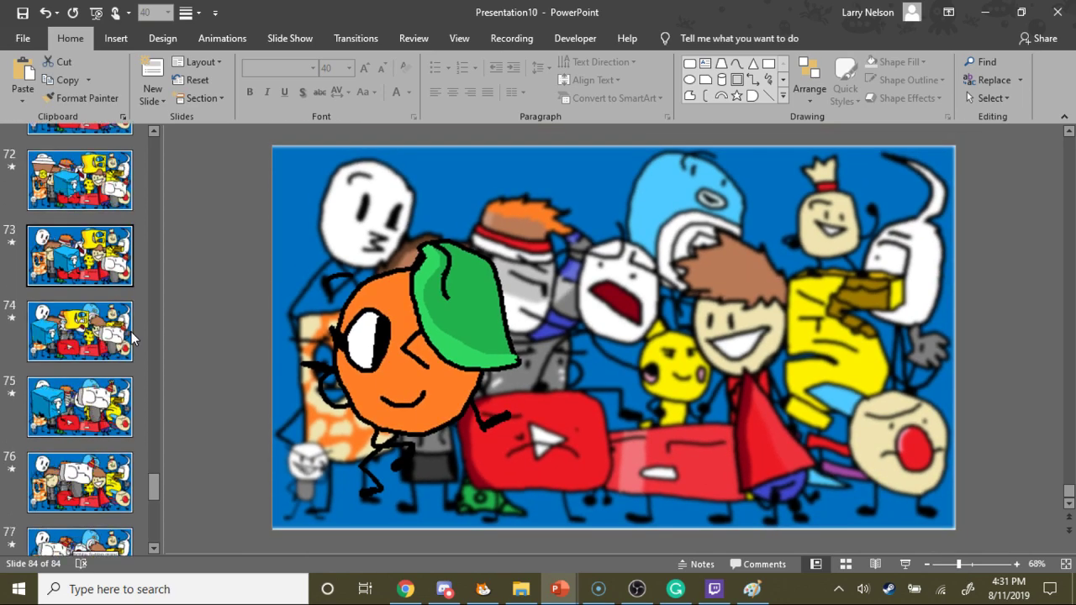
scroll(132, 338, "up", 5)
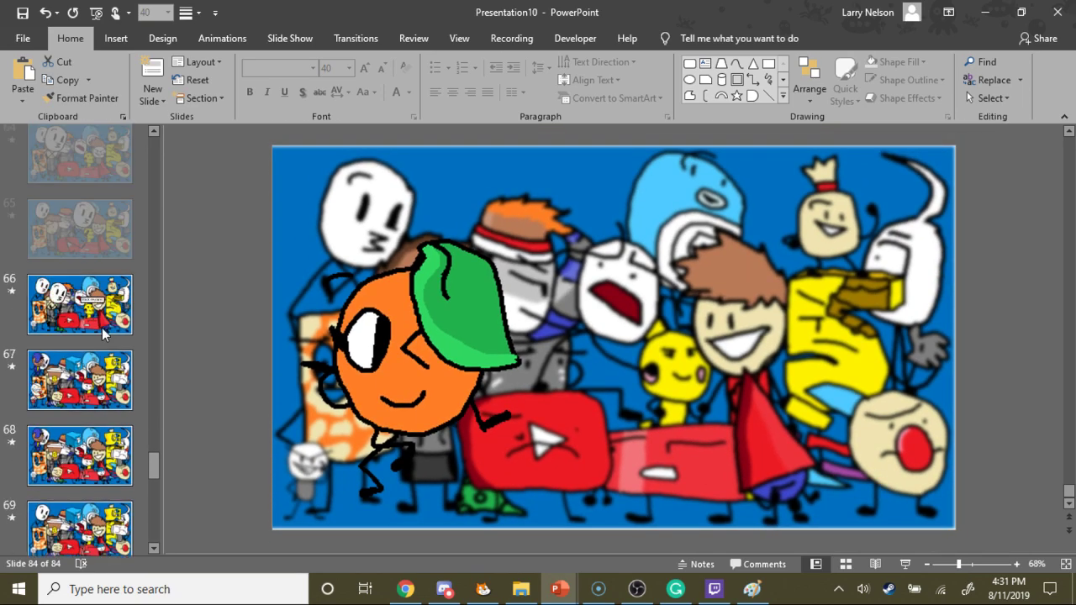
scroll(102, 332, "up", 9)
left_click(106, 336)
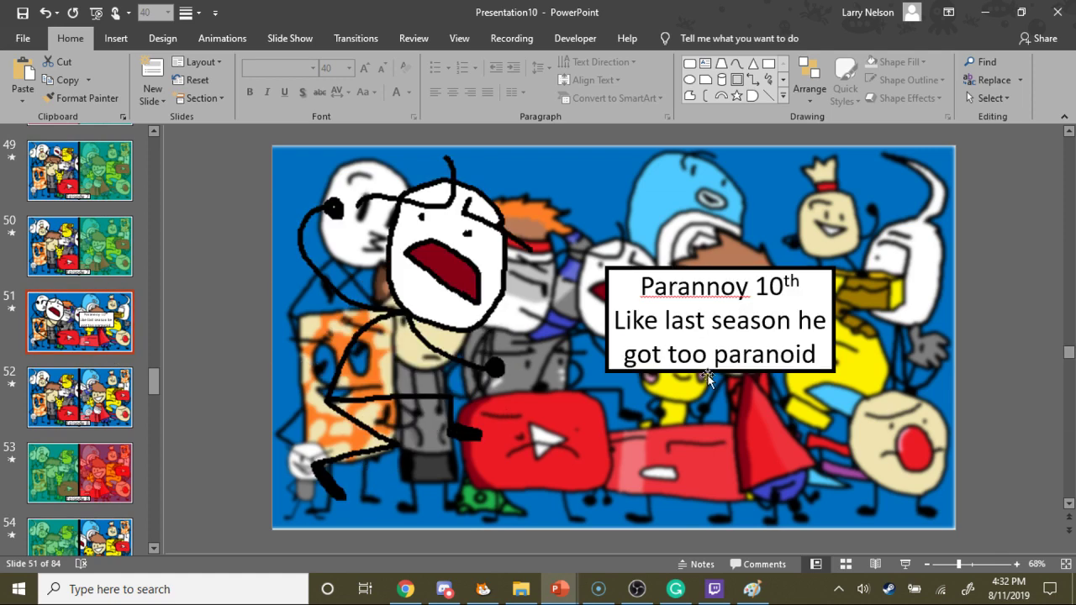
right_click(708, 377)
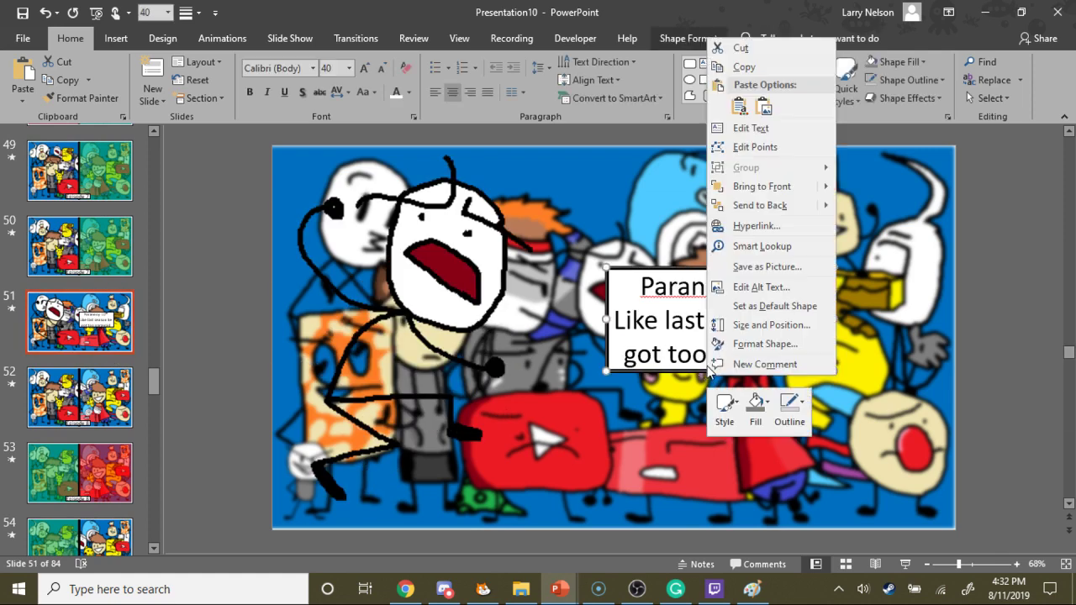
left_click(763, 66)
- Paste the copied caption box onto slide 84 and replace its text with "Peachy rejoins"
scroll(156, 427, "down", 18)
left_click(109, 496)
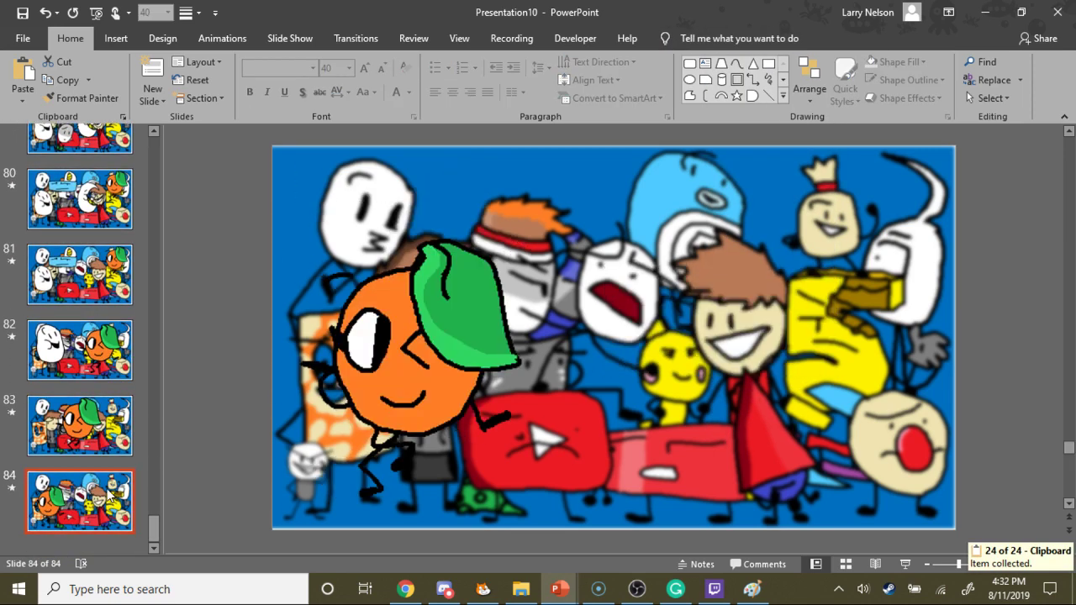
left_click(23, 78)
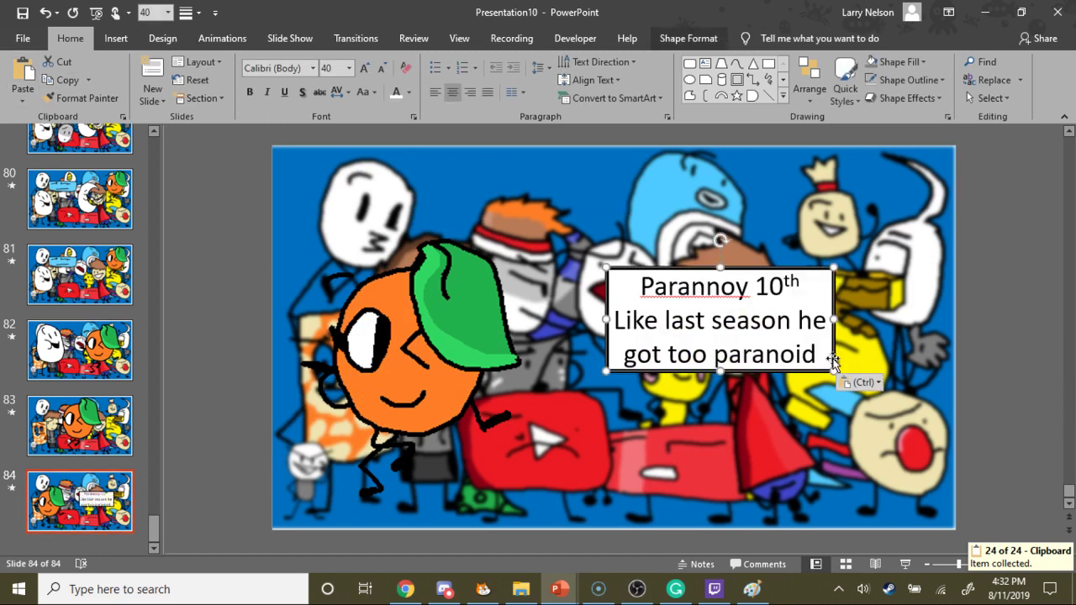
left_click_drag(817, 353, 195, 127)
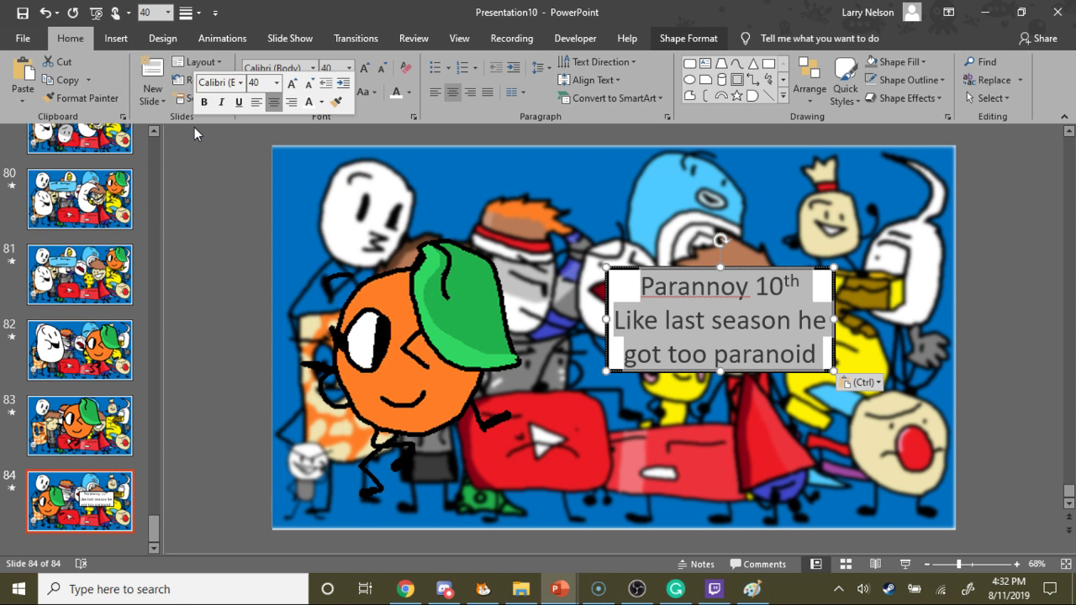
type("Pe")
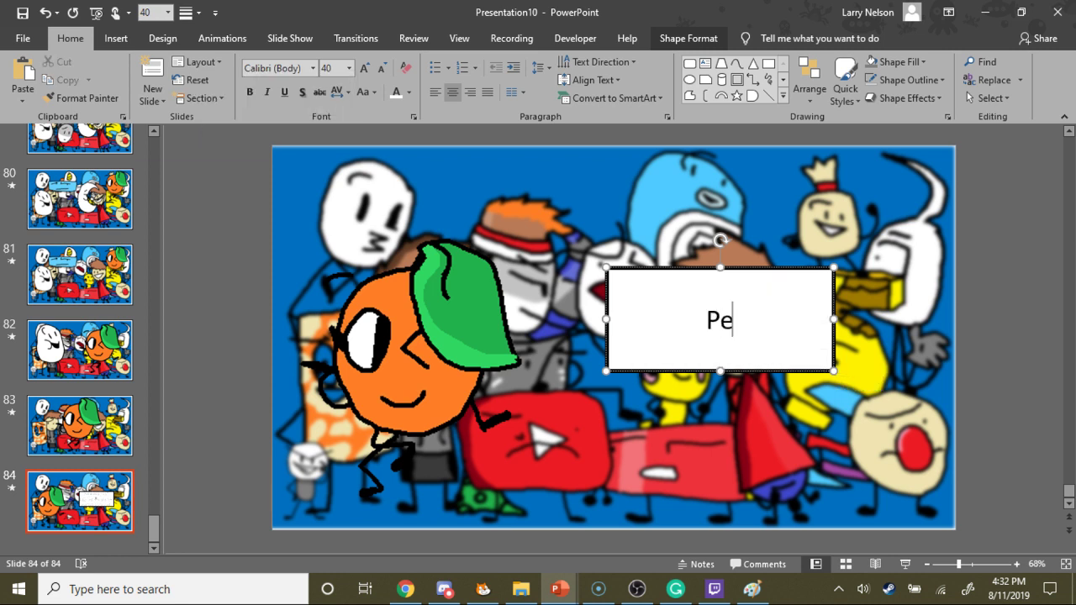
type("achy r")
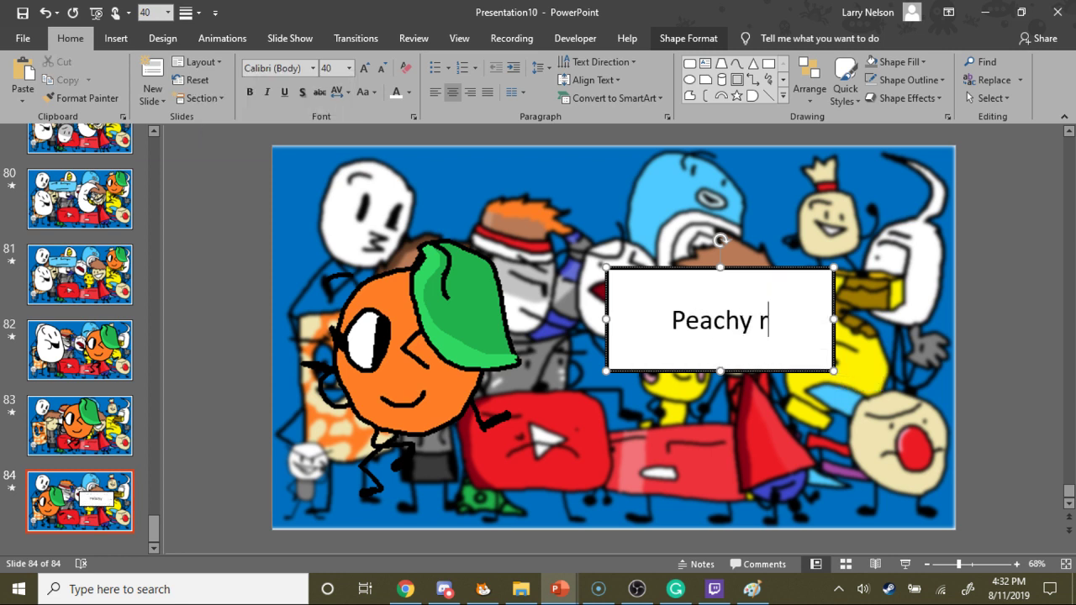
type("ejoins")
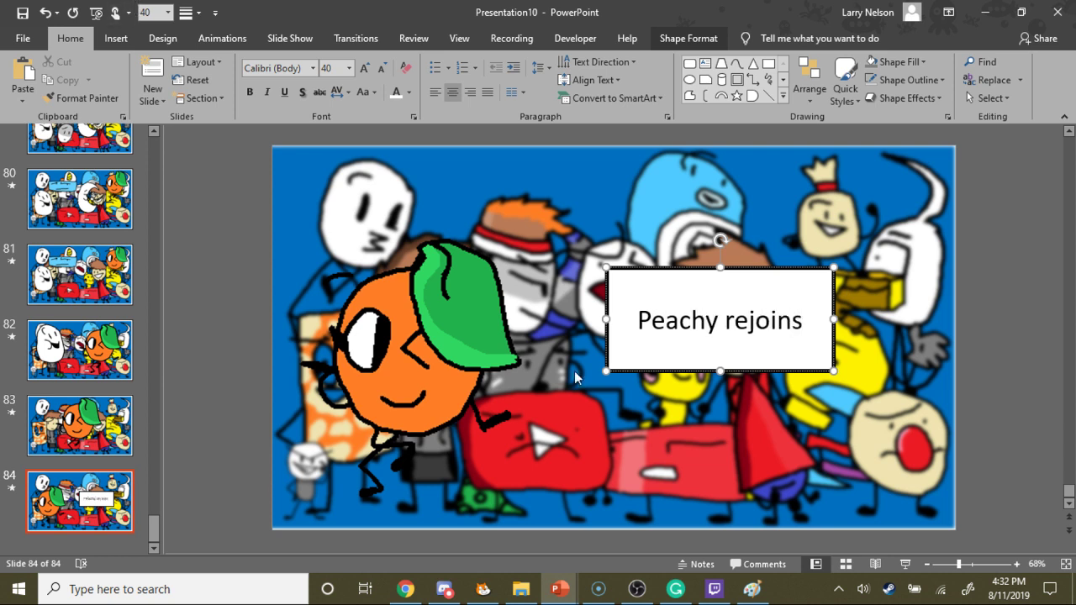
- Shrink the "Peachy rejoins" box to fit its text, lower it slightly, and shift the orange character closer to it
left_click(727, 371)
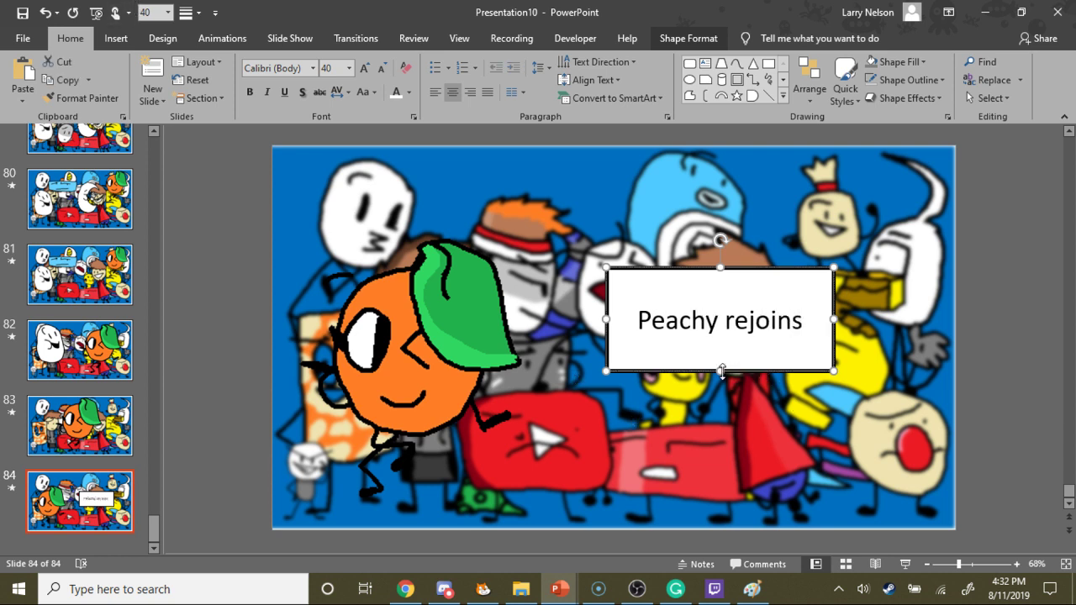
left_click_drag(721, 373, 721, 304)
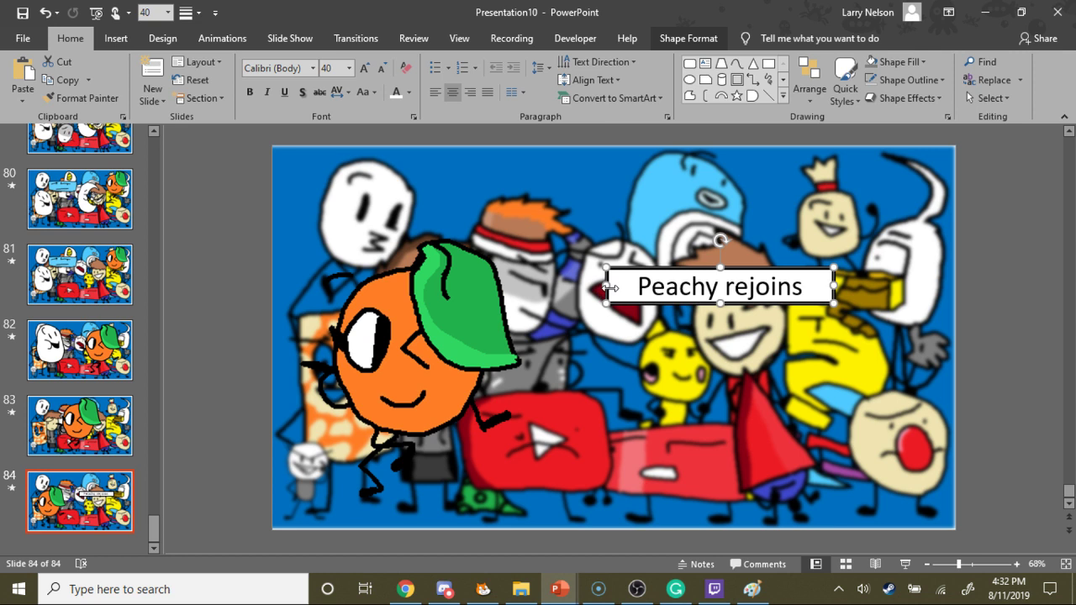
left_click_drag(611, 287, 626, 350)
left_click(367, 363)
key("Escape")
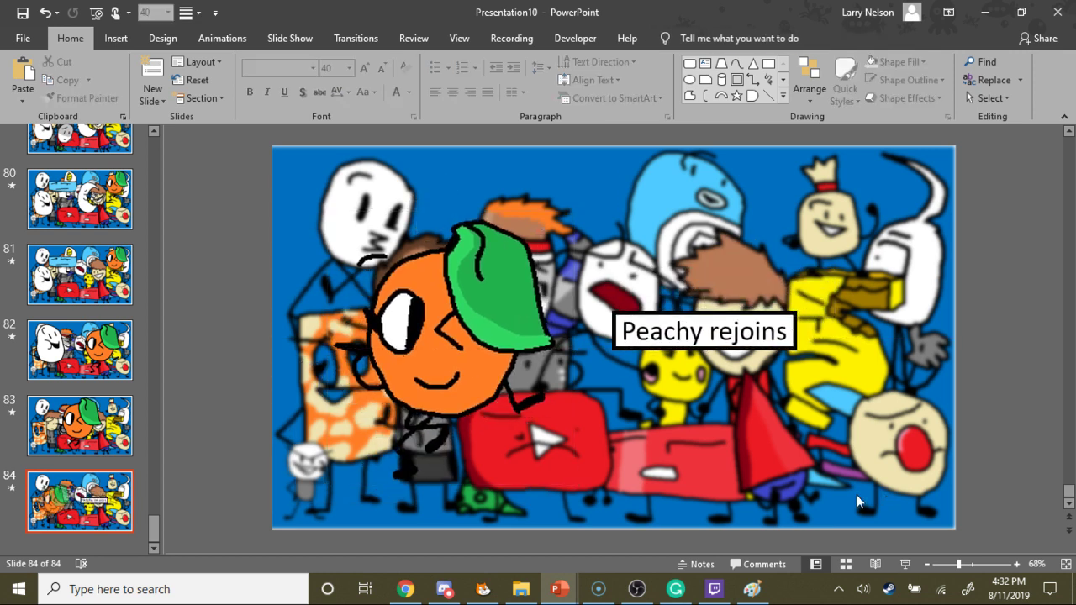
- Preview slide 84's transition and open slide 77 to examine its rejoin caption and character layout
left_click(12, 489)
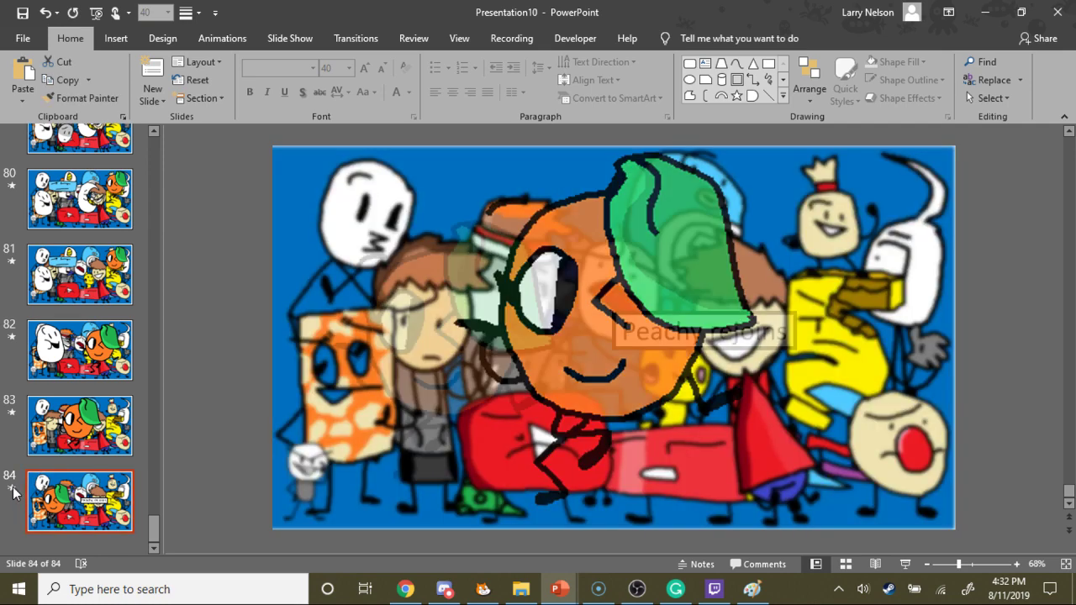
scroll(34, 505, "up", 10)
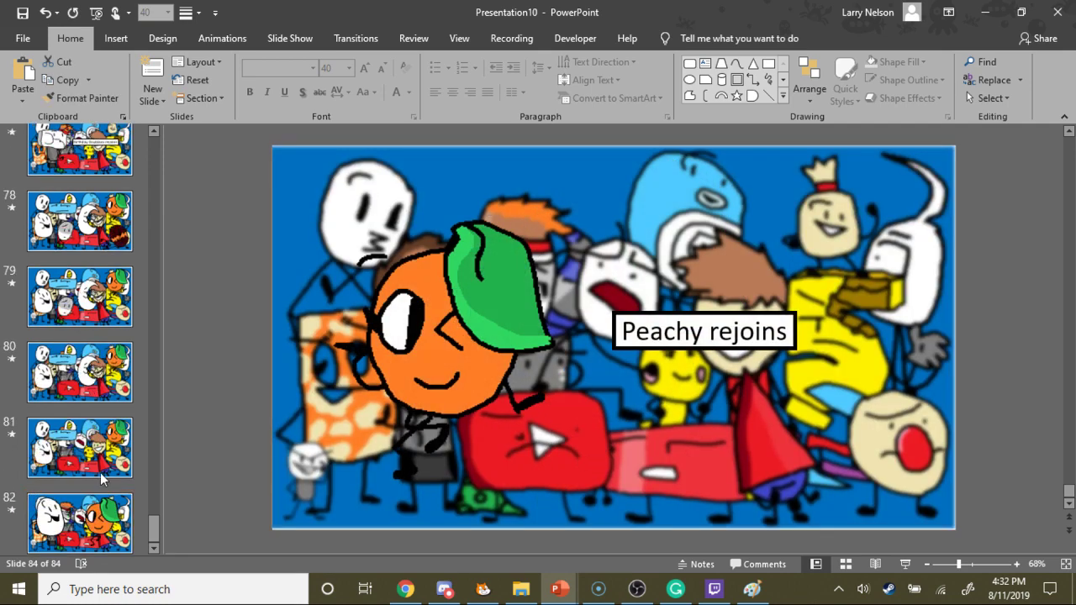
scroll(80, 450, "down", 10)
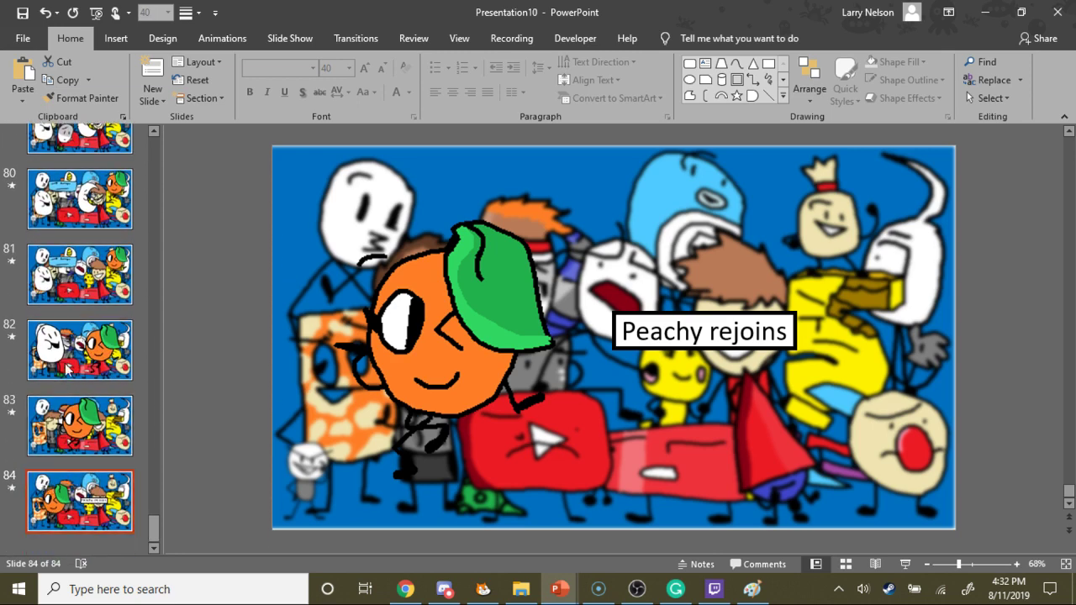
scroll(84, 299, "up", 2)
scroll(122, 316, "up", 1)
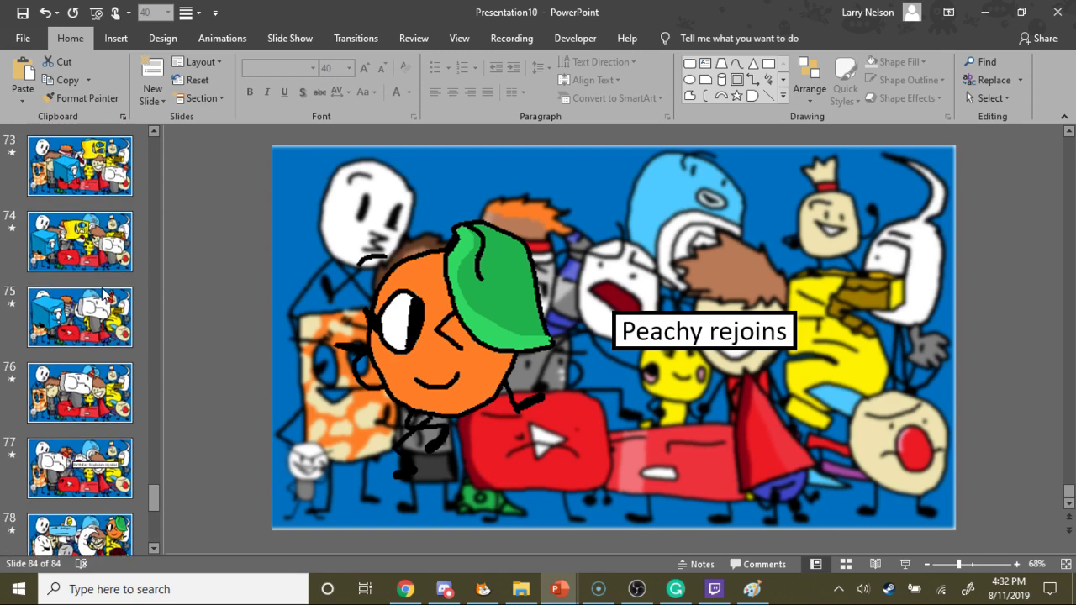
left_click(113, 320)
left_click(101, 478)
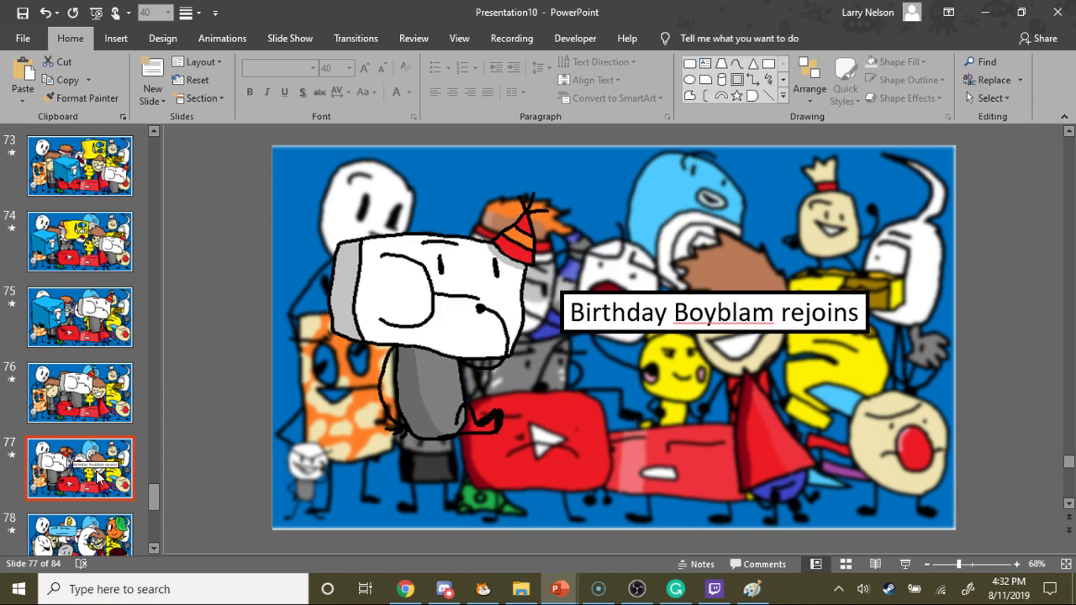
- Change the caption on slide 77 to read "Birthday Boyblam dejoins"
left_click(792, 322)
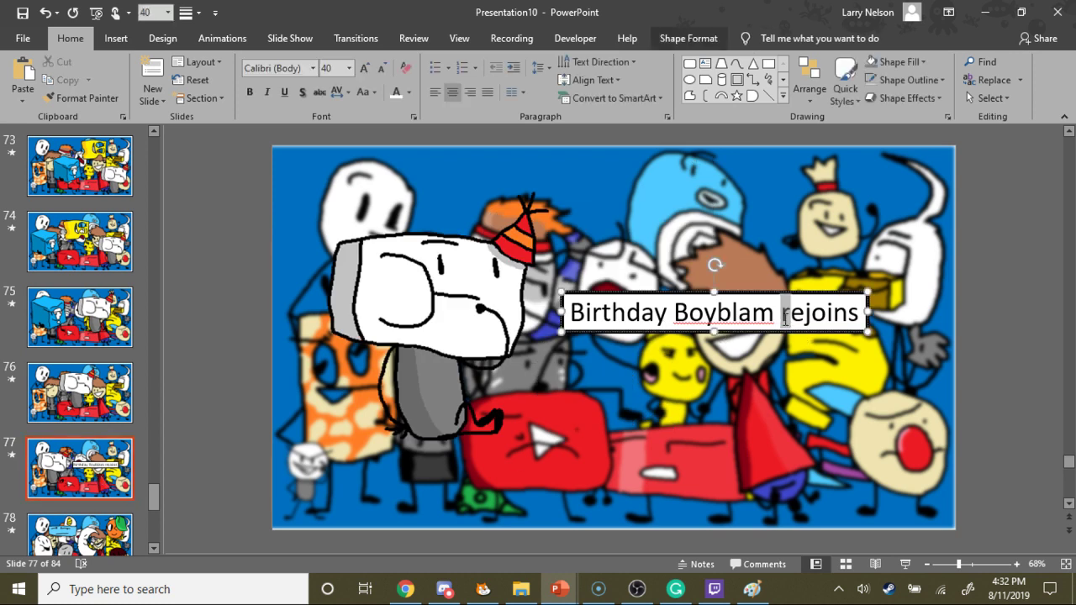
left_click_drag(789, 322, 782, 322)
type("d")
left_click(736, 414)
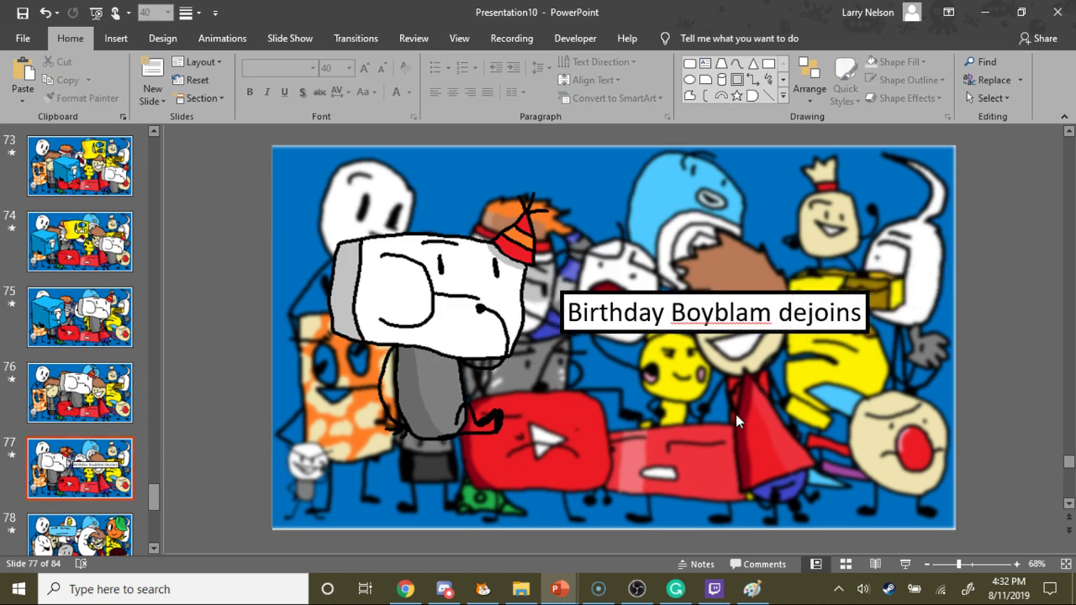
scroll(81, 287, "up", 5)
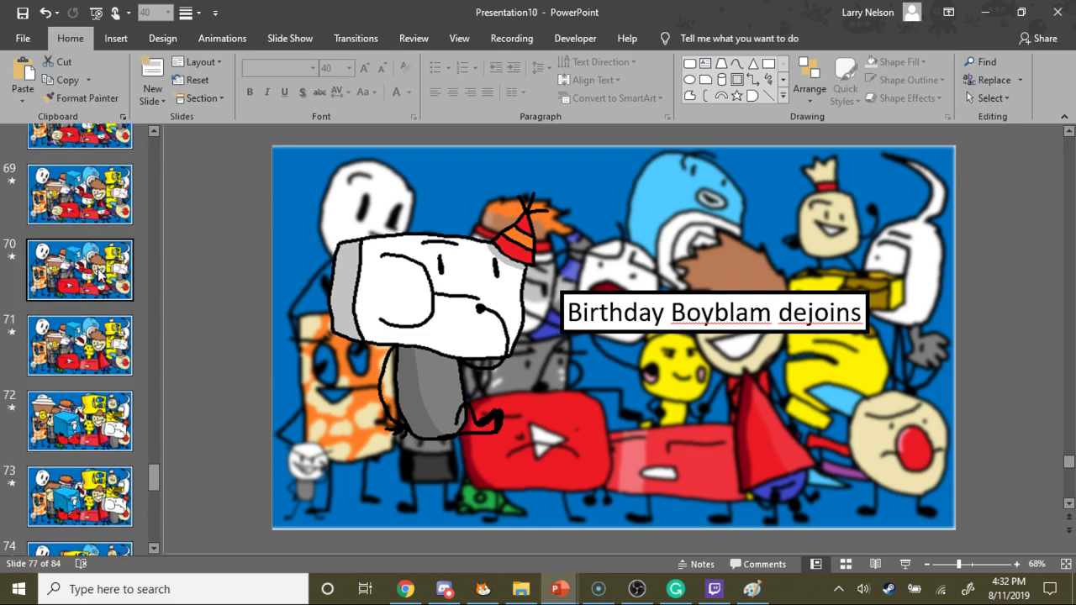
scroll(80, 287, "up", 9)
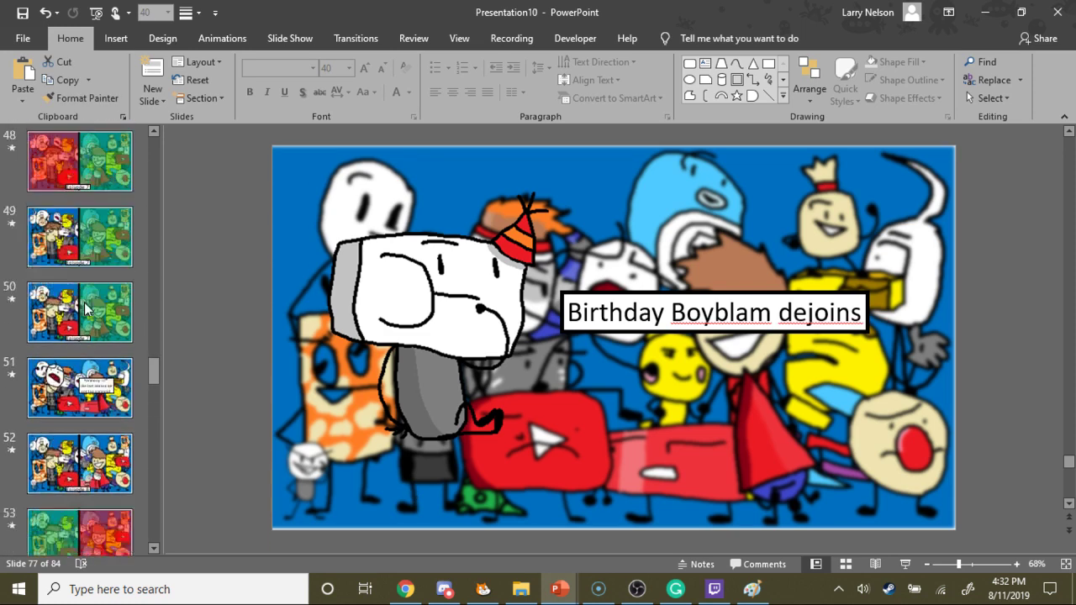
right_click(115, 364)
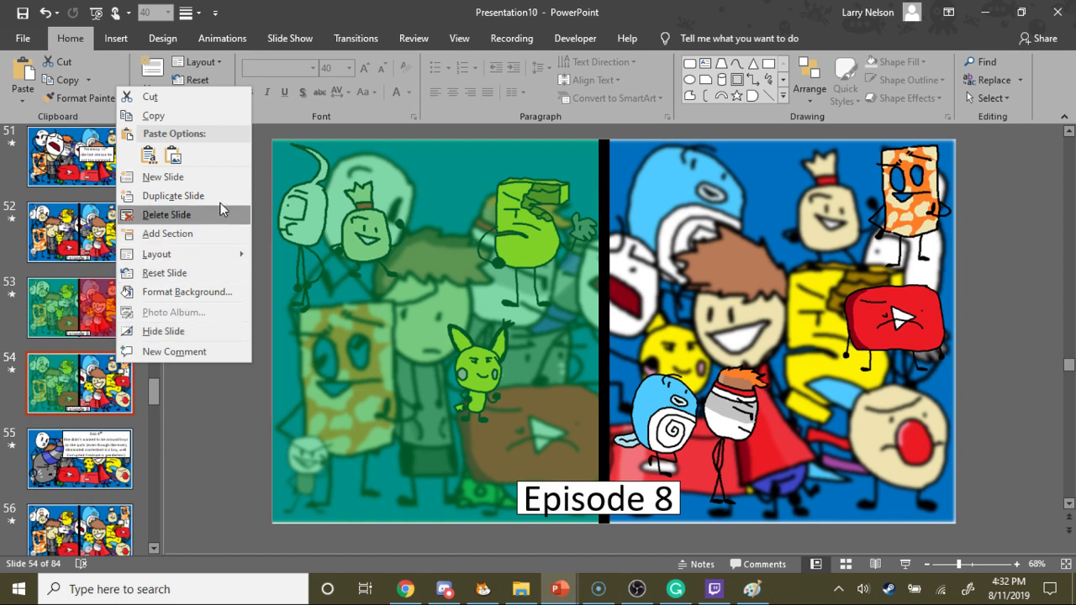
left_click(169, 196)
left_click_drag(71, 450, 77, 198)
right_click(77, 199)
left_click(105, 207)
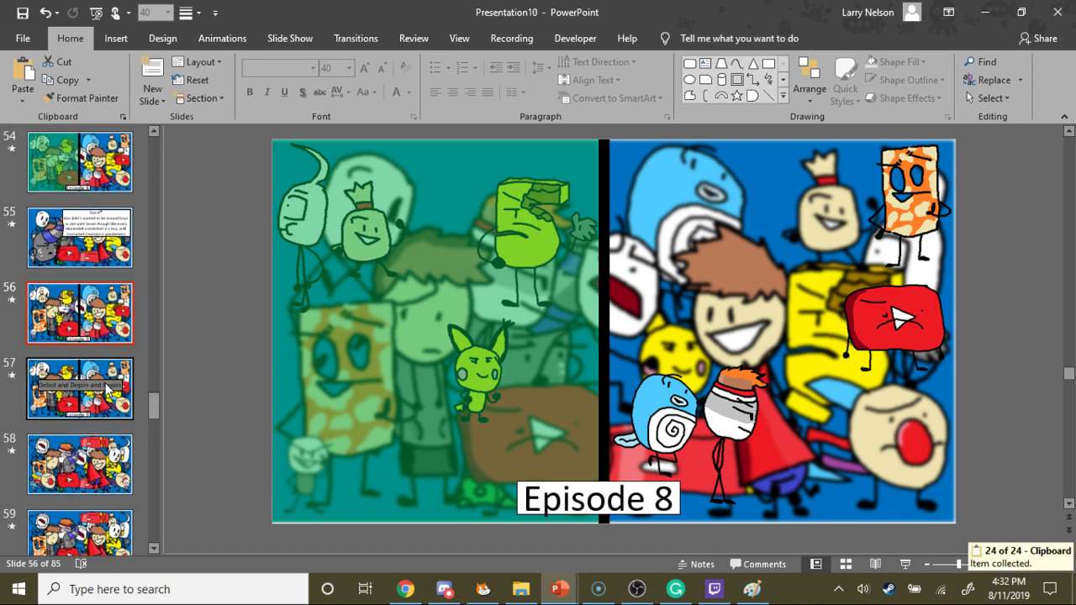
left_click(99, 417)
- Duplicate the Episode 9 slide (slide 56) and move the copy to the end of the presentation as slide 85
left_click(99, 330)
right_click(103, 317)
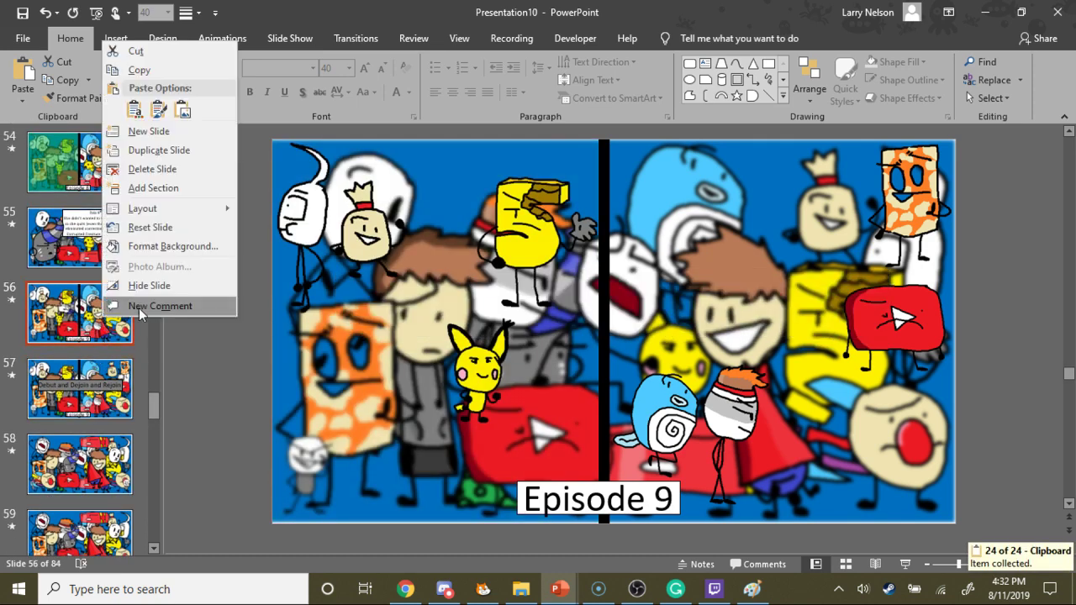
left_click(176, 157)
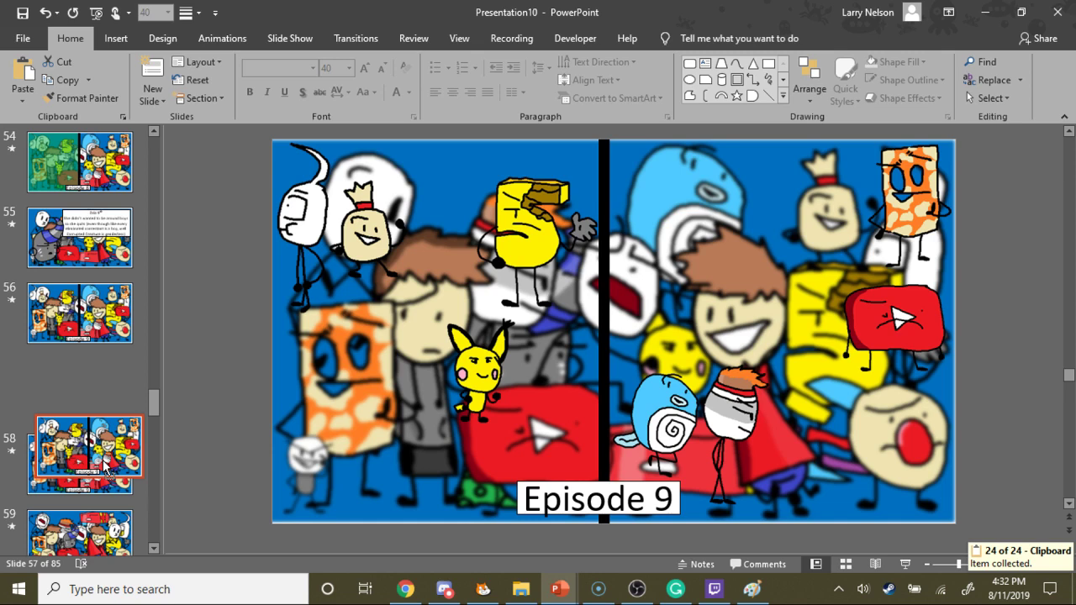
left_click_drag(115, 593, 118, 540)
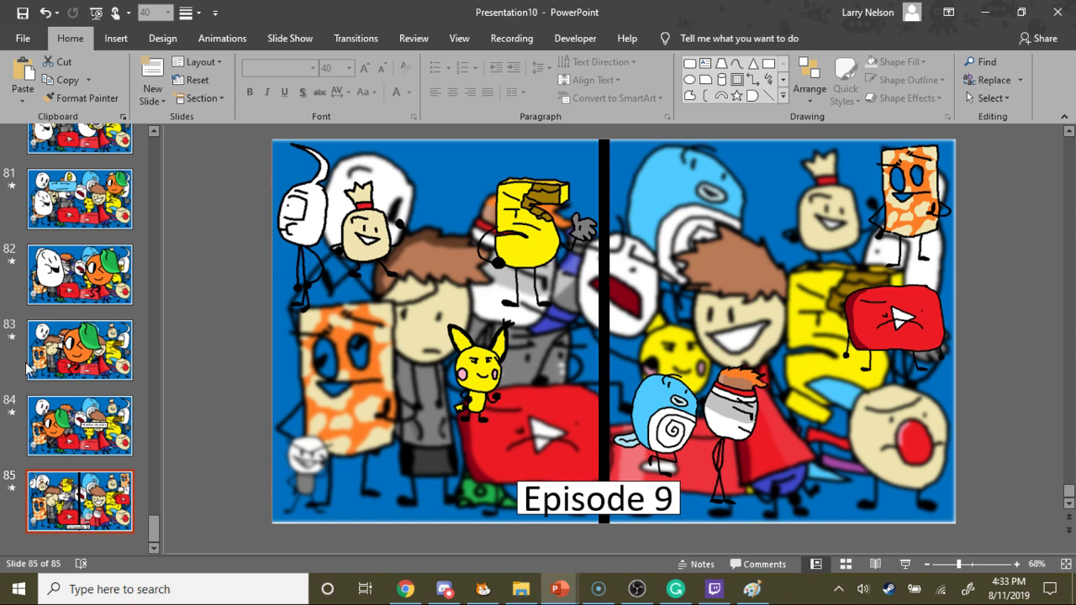
- Copy the orange character from slide 84 and paste it onto the Episode 9 copy at slide 85
left_click(65, 404)
right_click(448, 296)
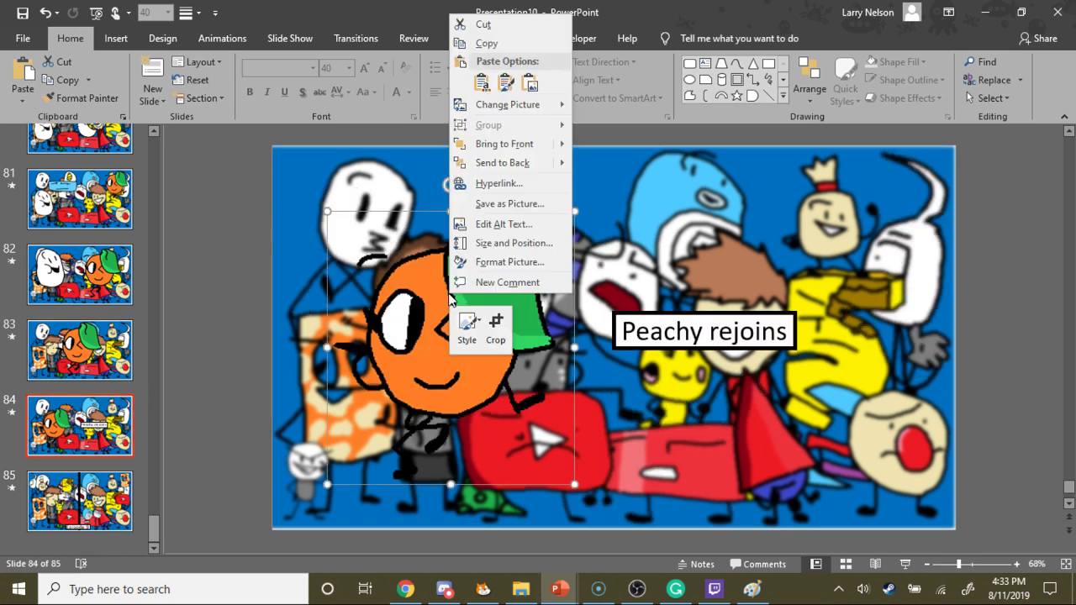
left_click(492, 46)
left_click(80, 502)
key("ctrl+v")
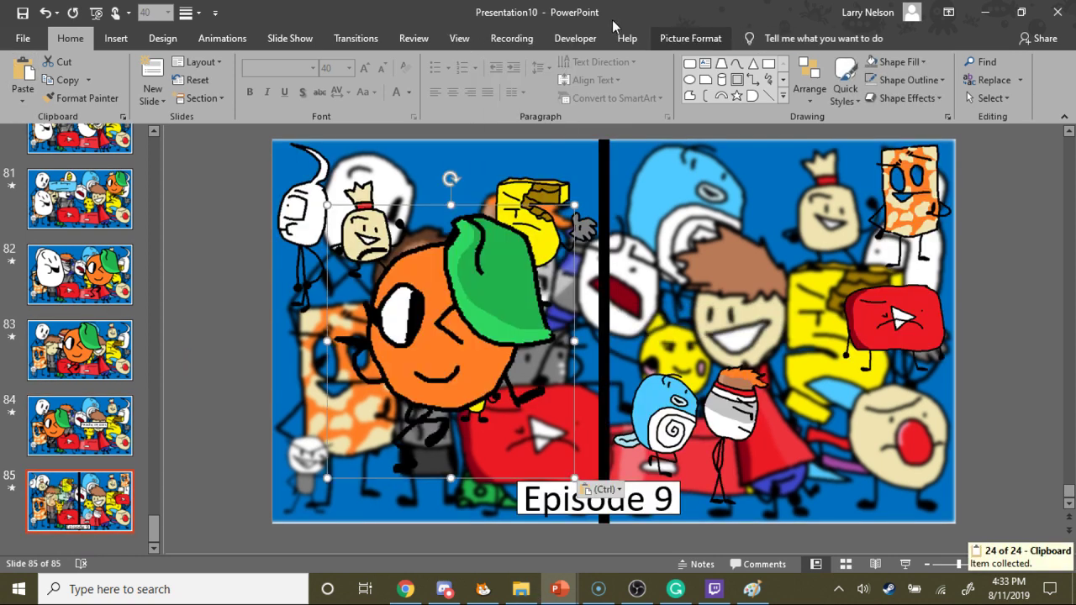
- Shrink the orange character to about half size and place it beside the small yellow character
left_click_drag(574, 204, 449, 329)
left_click_drag(390, 441, 390, 397)
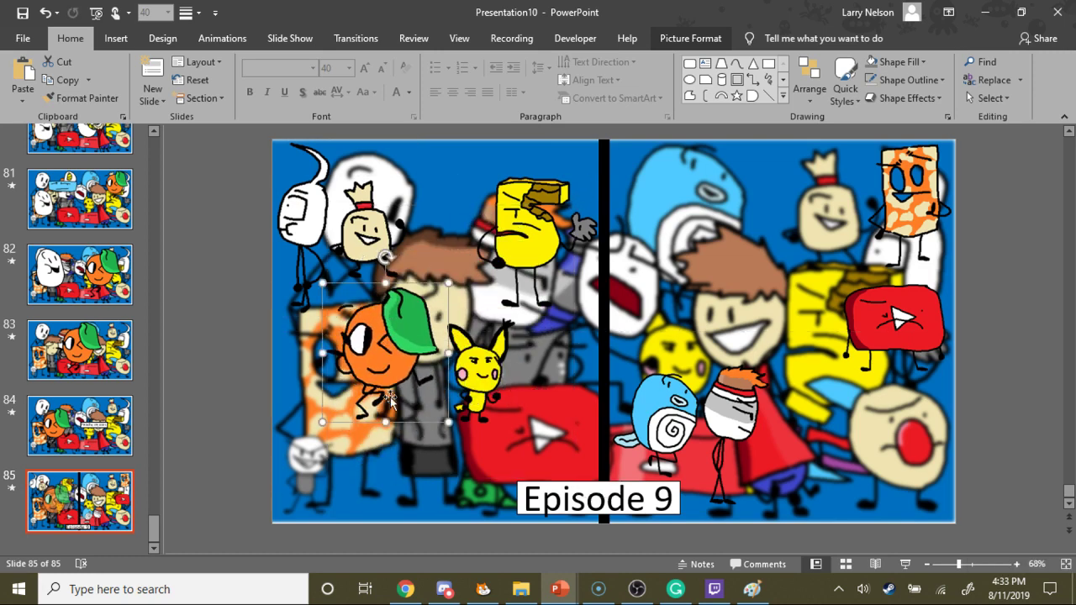
left_click(384, 446)
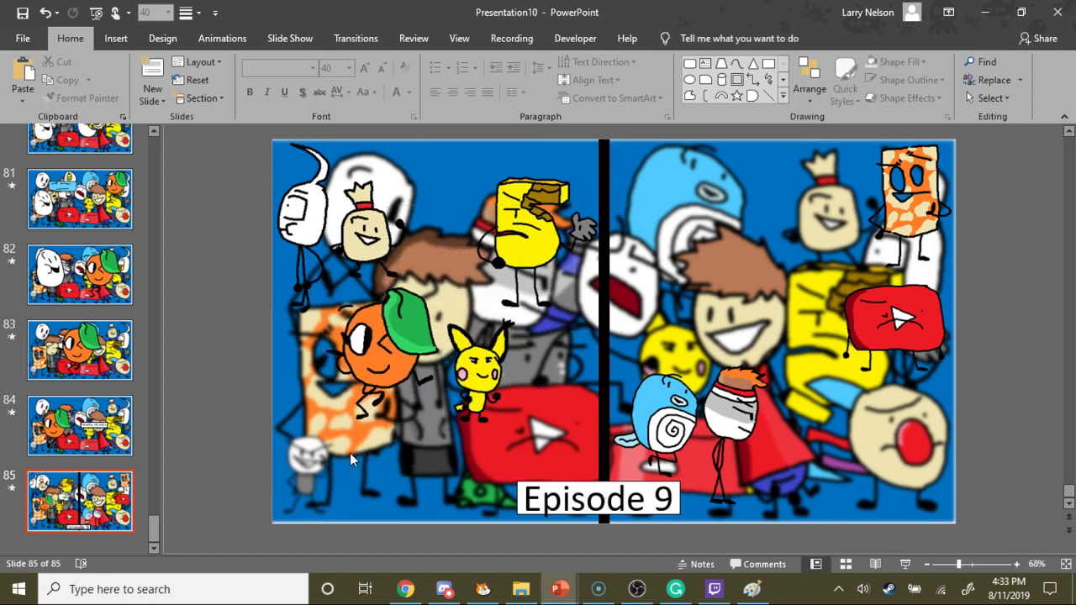
- Switch to File Explorer, open the TDPTS folder and insert the Stick picture onto slide 85 in PowerPoint
left_click(521, 588)
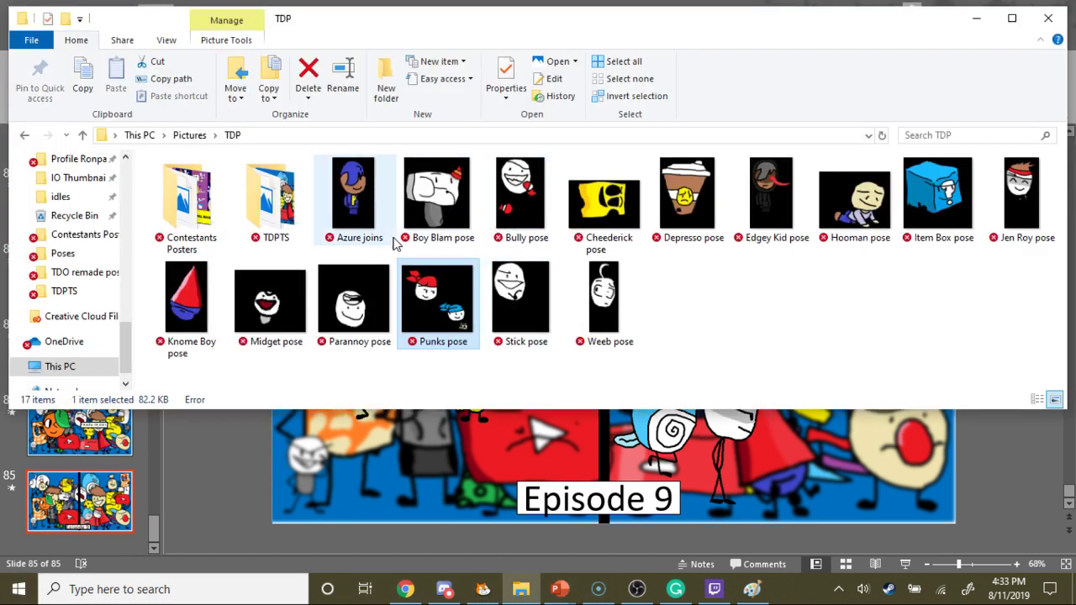
left_click(289, 242)
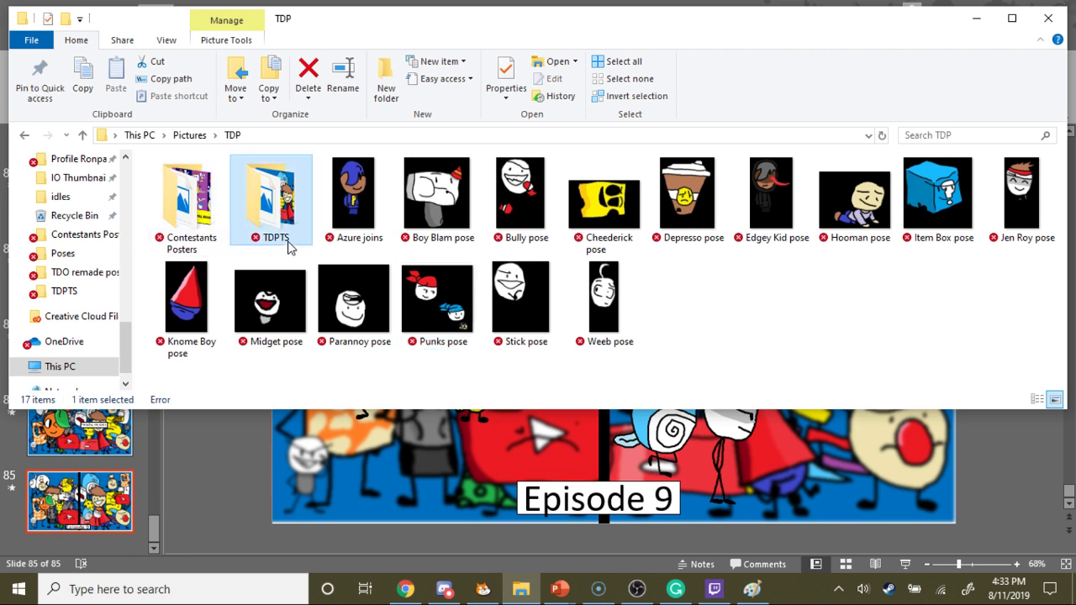
double_click(289, 243)
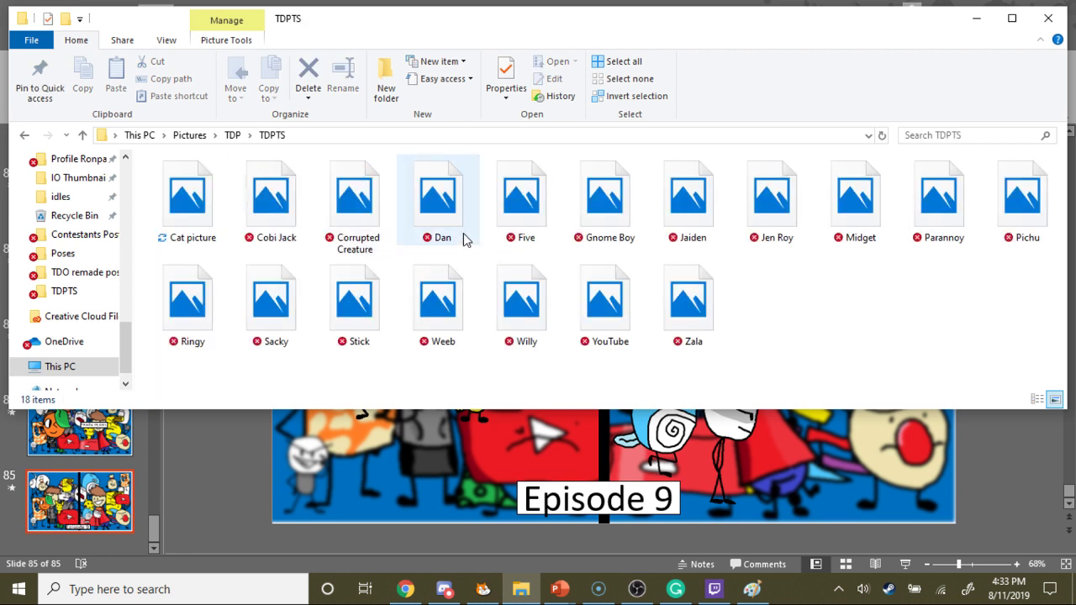
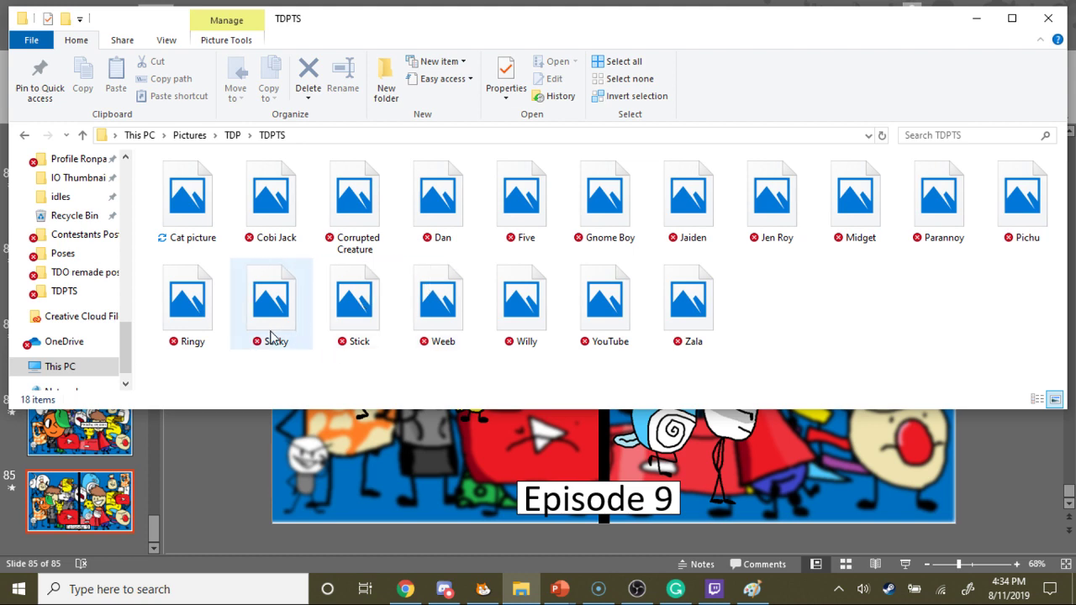
left_click_drag(347, 336, 475, 495)
left_click(377, 338)
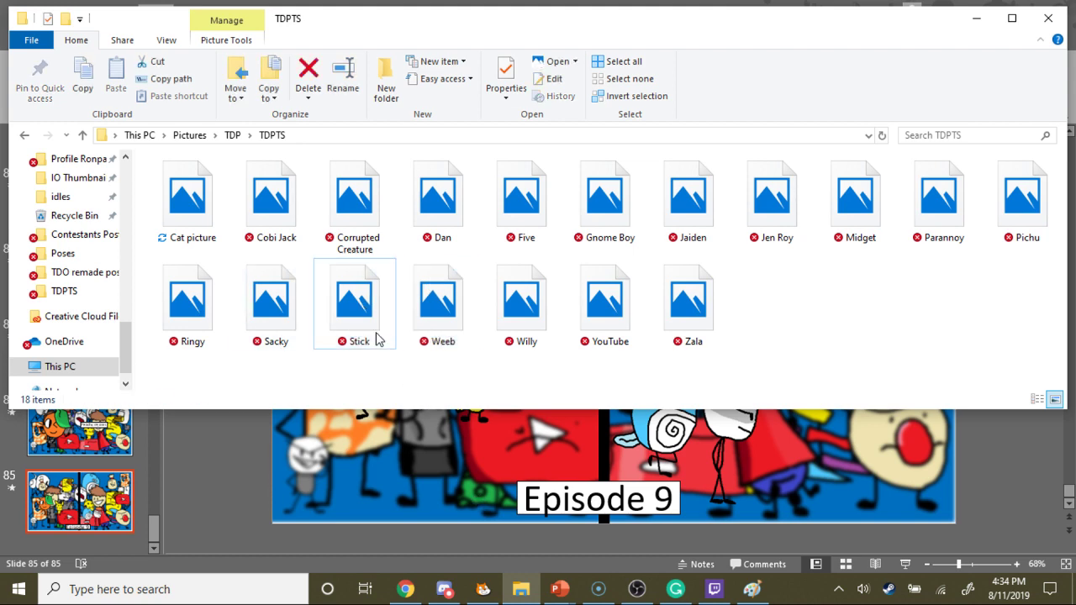
key("alt+Tab")
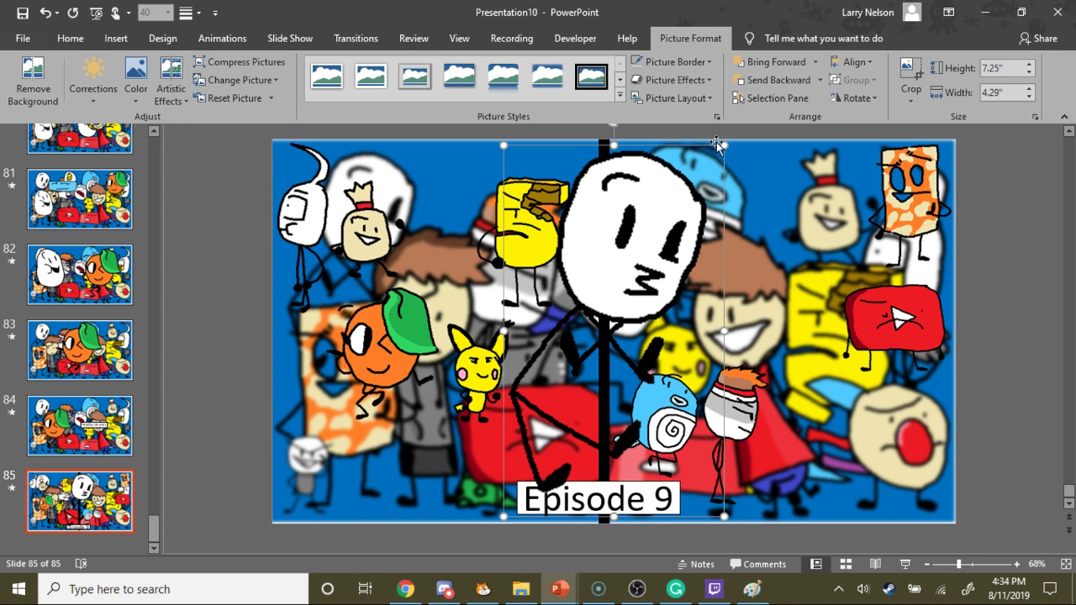
- Shrink the Stick picture and place it just past the black divider, in the upper part of the second team's half
key("Delete")
left_click_drag(620, 309, 623, 303)
left_click_drag(569, 362, 701, 198)
left_click(711, 381)
left_click(521, 589)
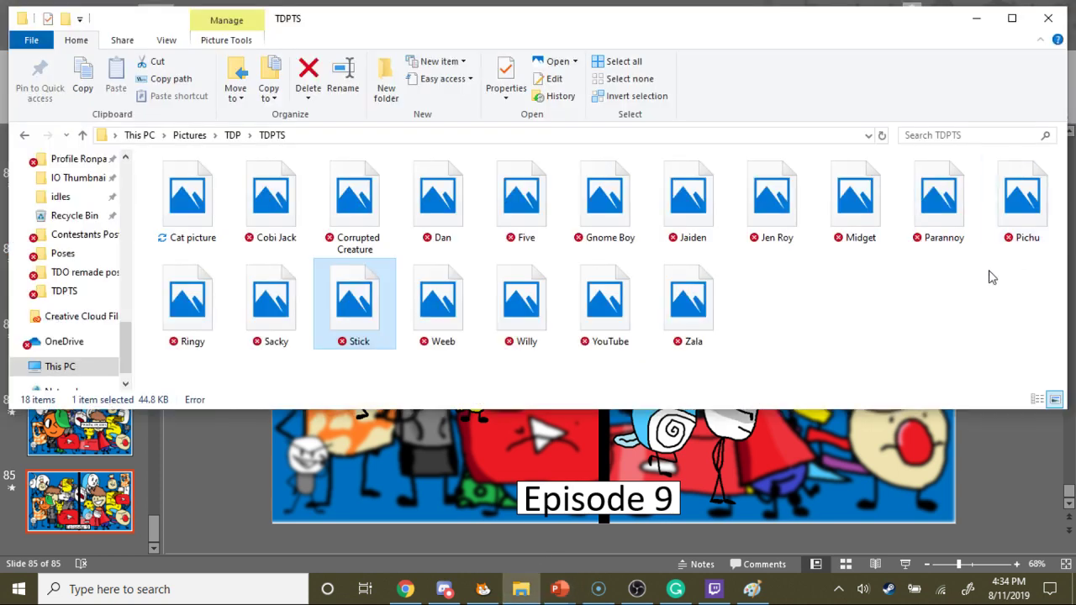
left_click(978, 285)
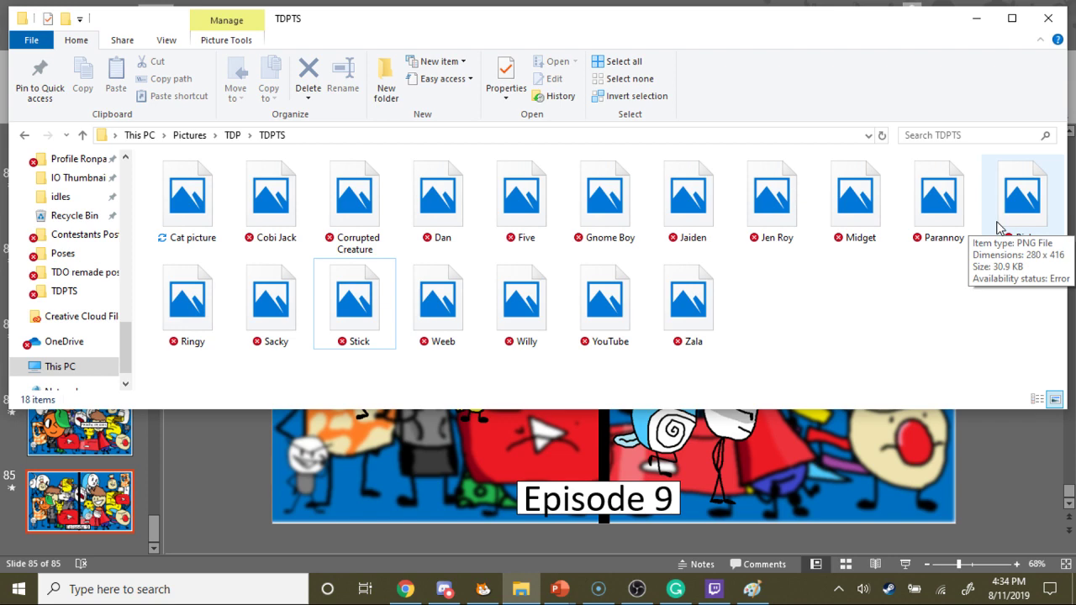
left_click(328, 470)
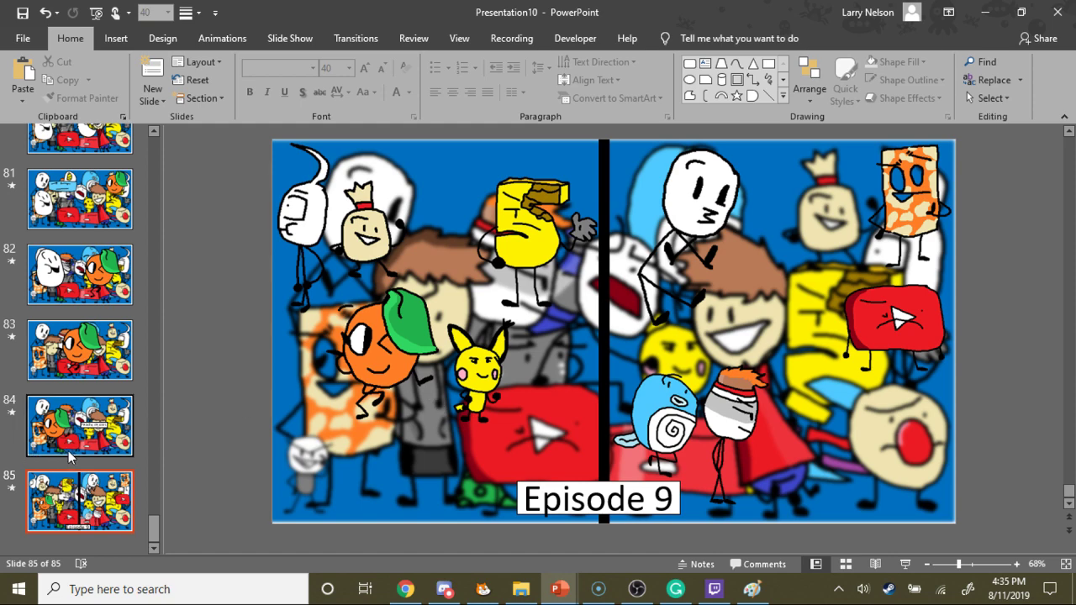
- Look back through the earlier slides to examine the team line-ups, including slides 69, 29 and 14, and return to slide 85
scroll(70, 457, "up", 10)
left_click(116, 305)
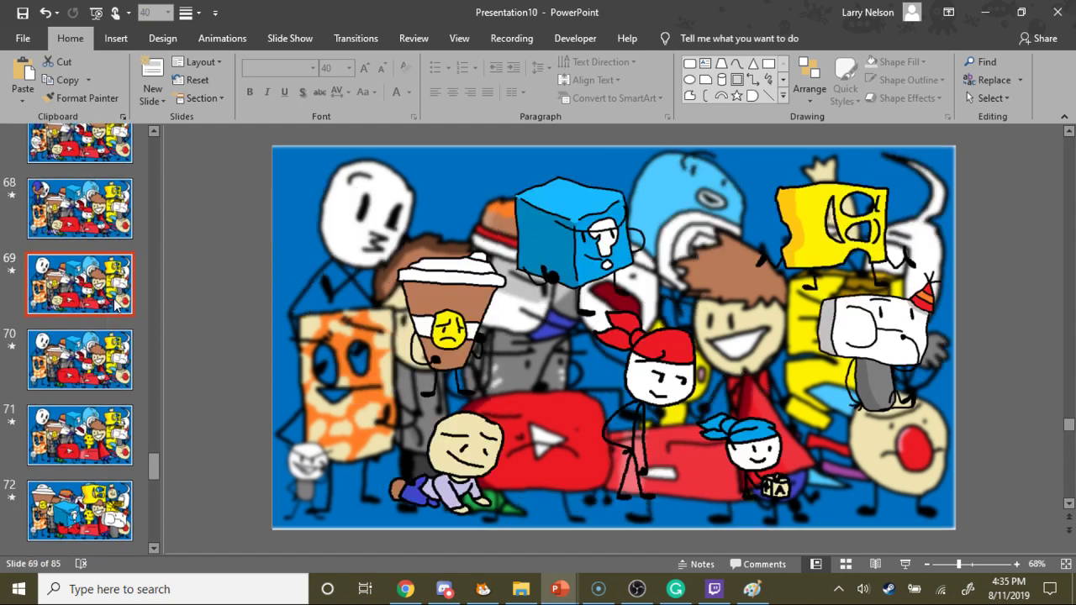
scroll(112, 286, "up", 15)
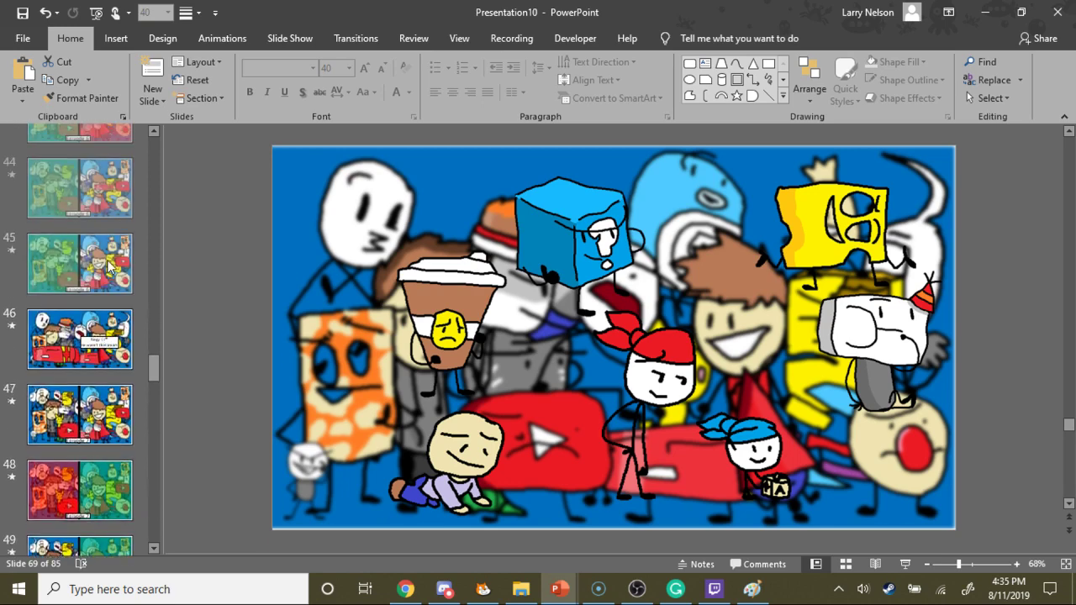
scroll(111, 267, "up", 10)
left_click(112, 244)
scroll(112, 255, "up", 6)
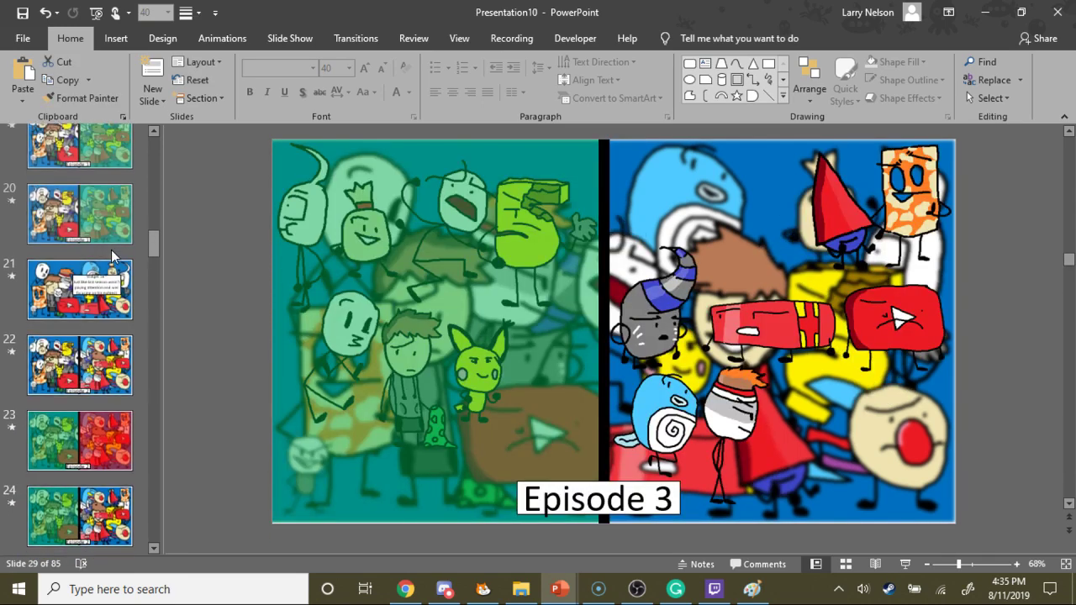
scroll(115, 269, "up", 5)
left_click(118, 296)
scroll(130, 246, "up", 6)
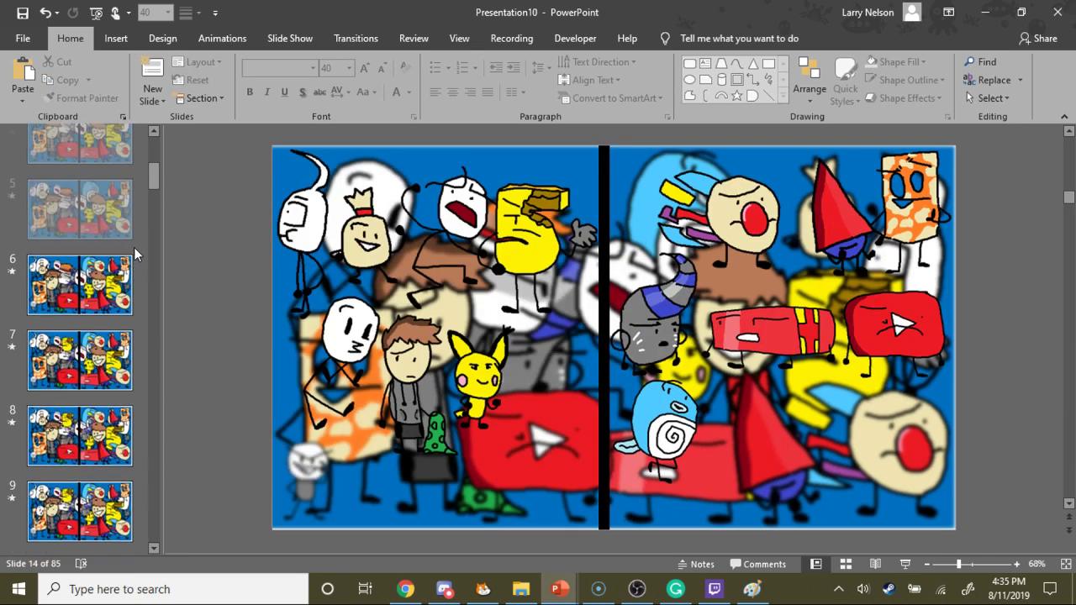
scroll(135, 248, "up", 3)
scroll(154, 176, "down", 12)
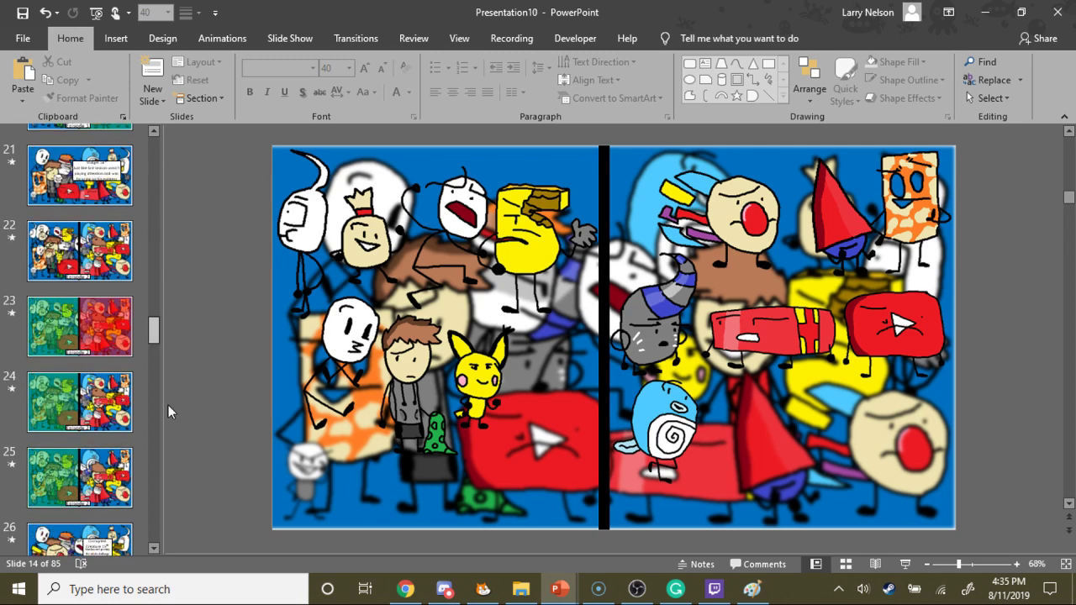
scroll(156, 471, "down", 20)
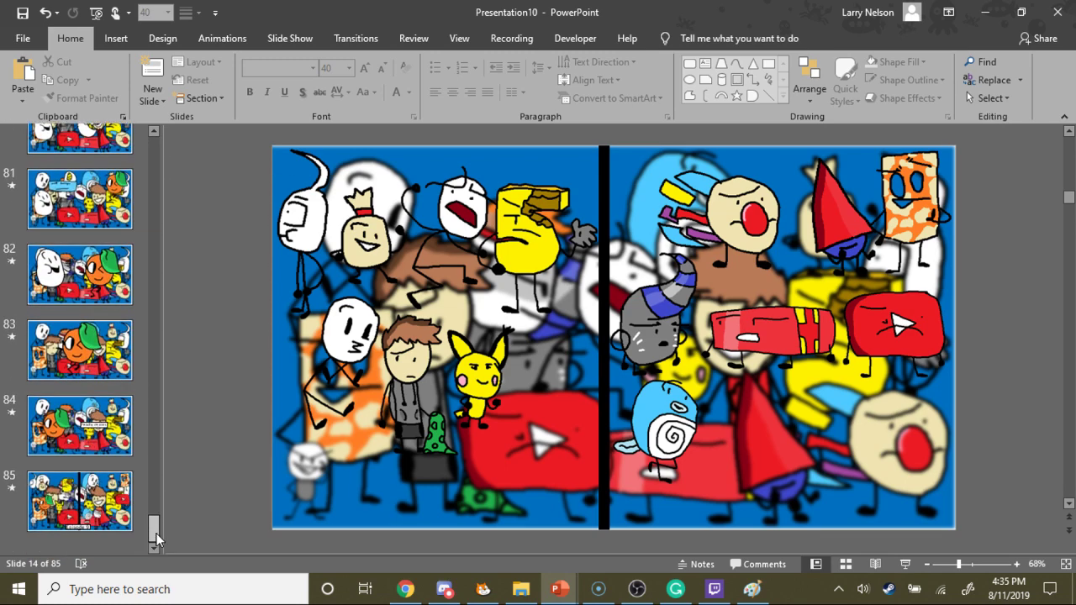
left_click(80, 501)
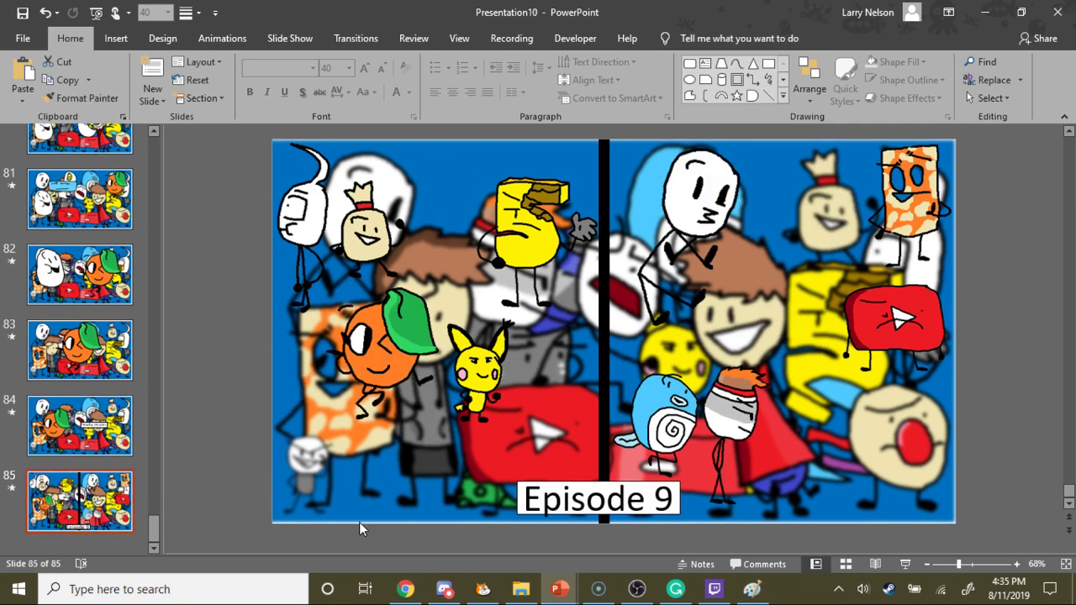
left_click(521, 590)
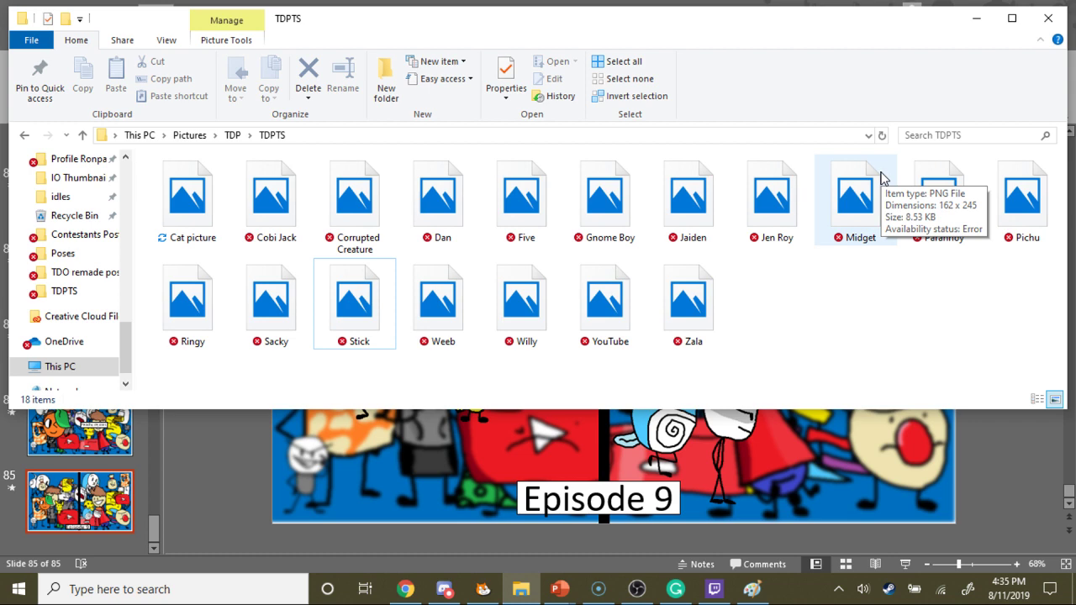
left_click(229, 446)
left_click(94, 410)
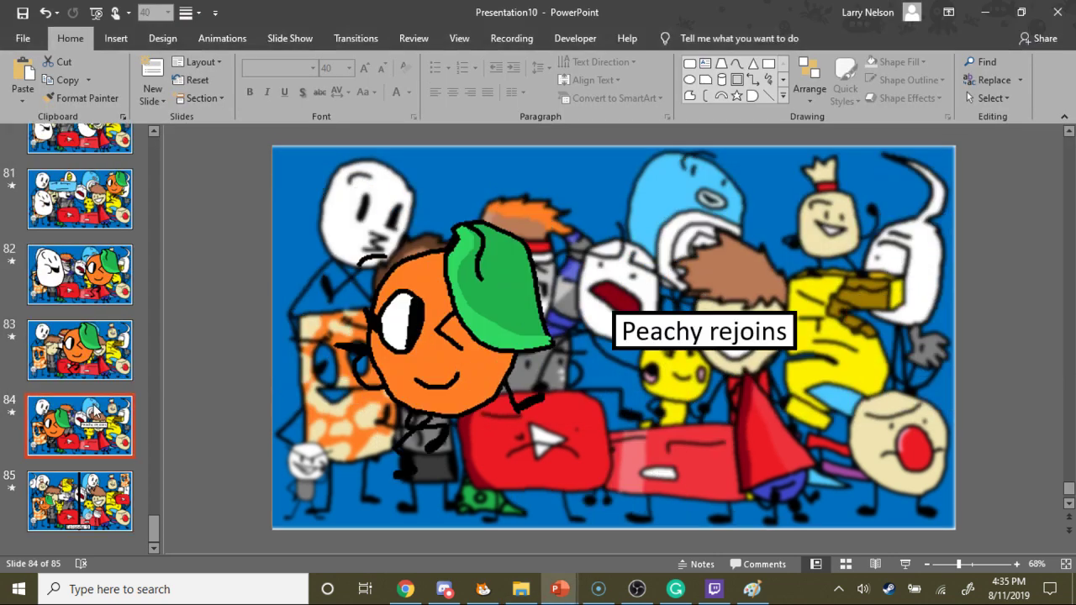
key("Down")
- Insert the Jaiden picture from the TDPTS folder onto slide 85, shrink it to about 3.95" by 2.75", and place it beside the Stick character
left_click(522, 590)
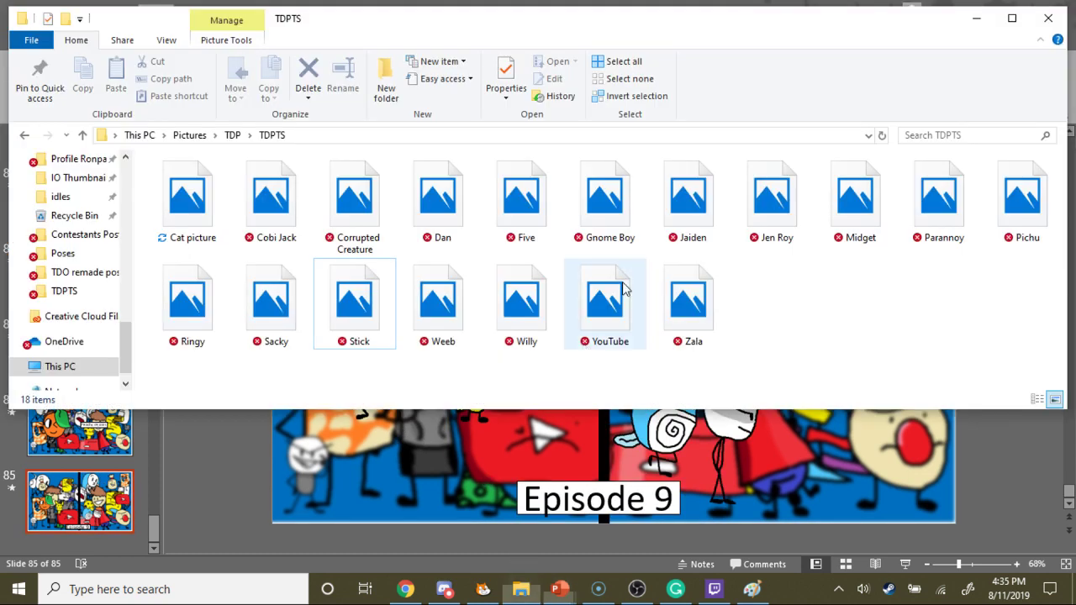
left_click_drag(689, 201, 642, 240)
left_click_drag(721, 239, 599, 370)
left_click_drag(561, 426, 841, 152)
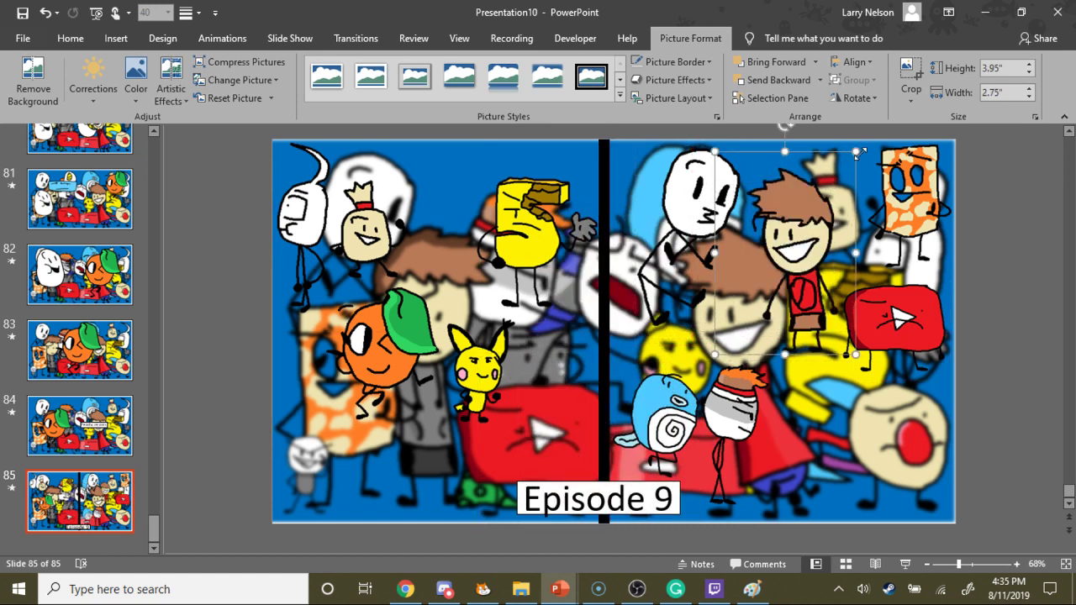
left_click(1023, 203)
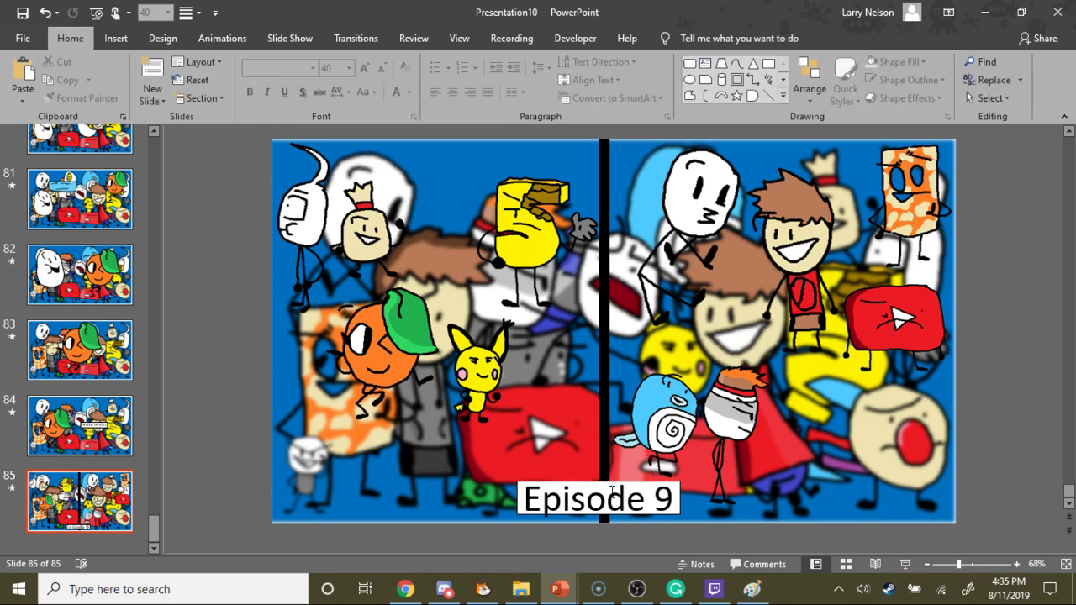
- Switch to File Explorer and look through the Contestants Posters folder for the missing contestant's picture
left_click(521, 589)
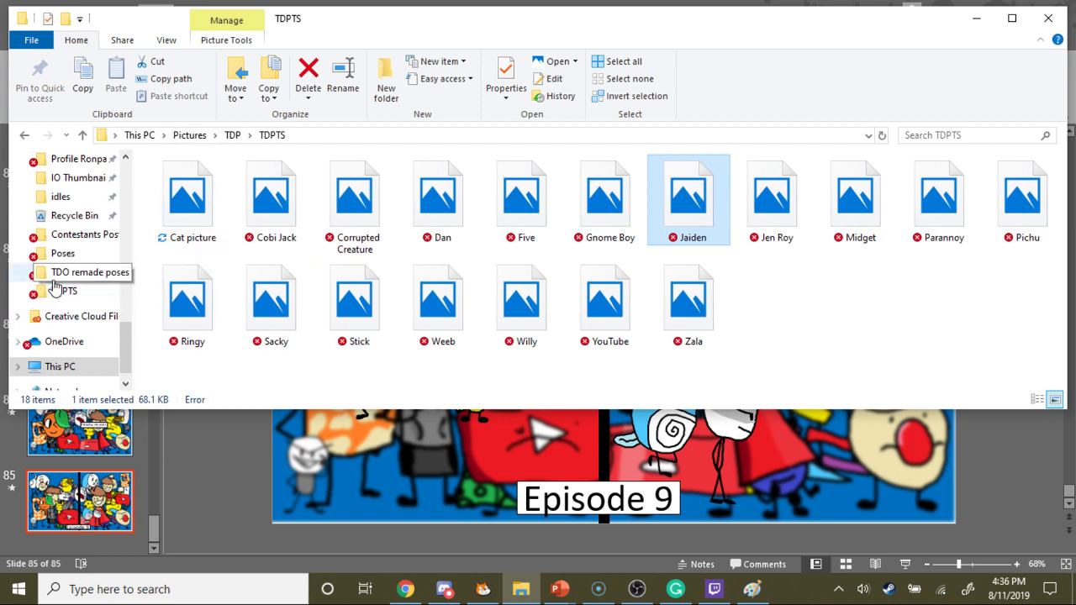
left_click(74, 235)
left_click(83, 256)
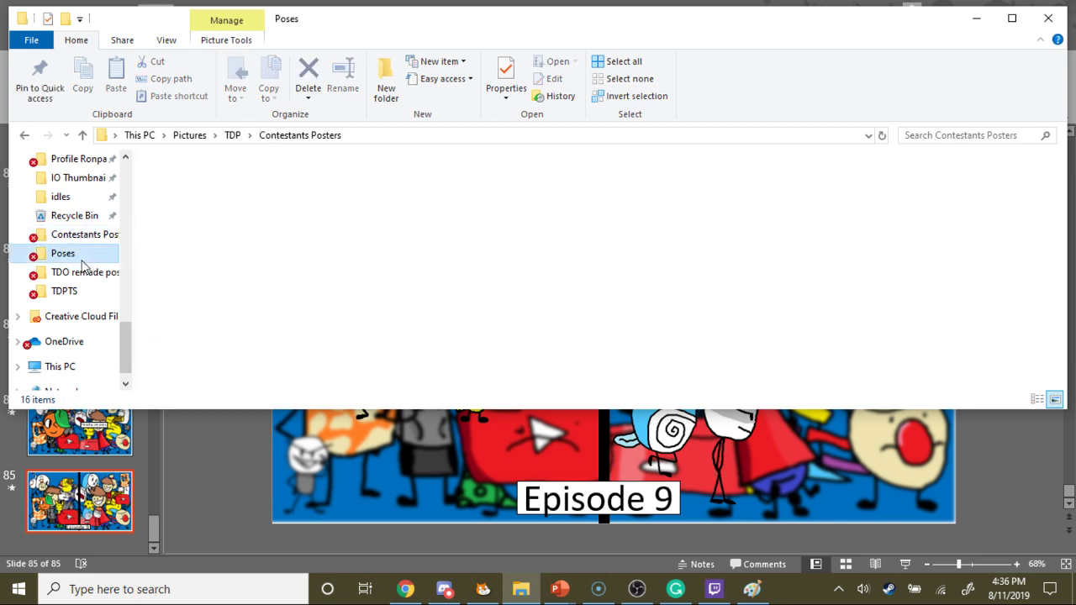
left_click(84, 234)
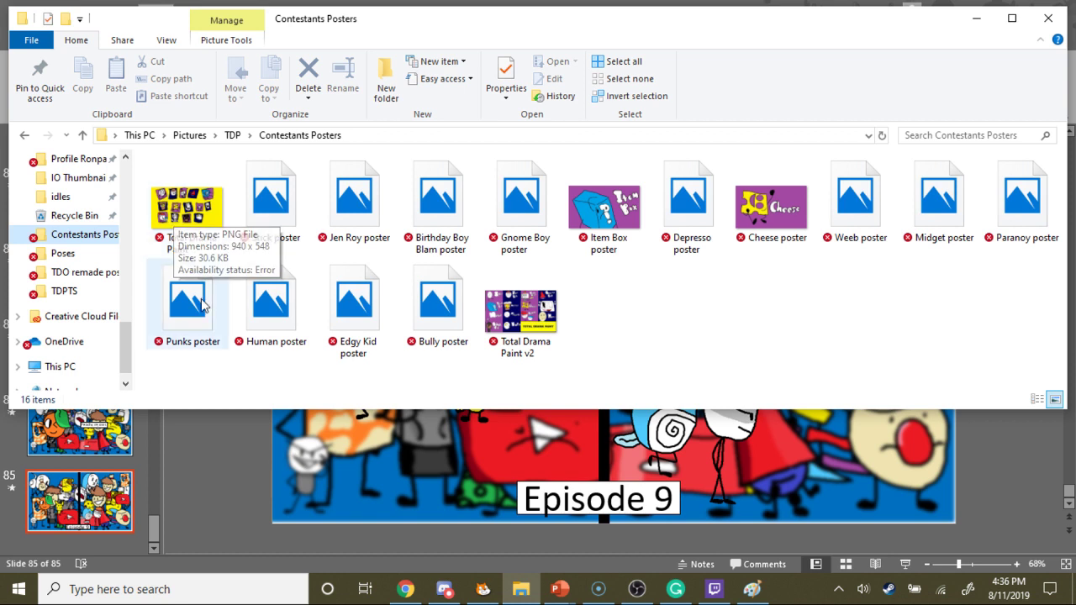
scroll(67, 280, "up", 3)
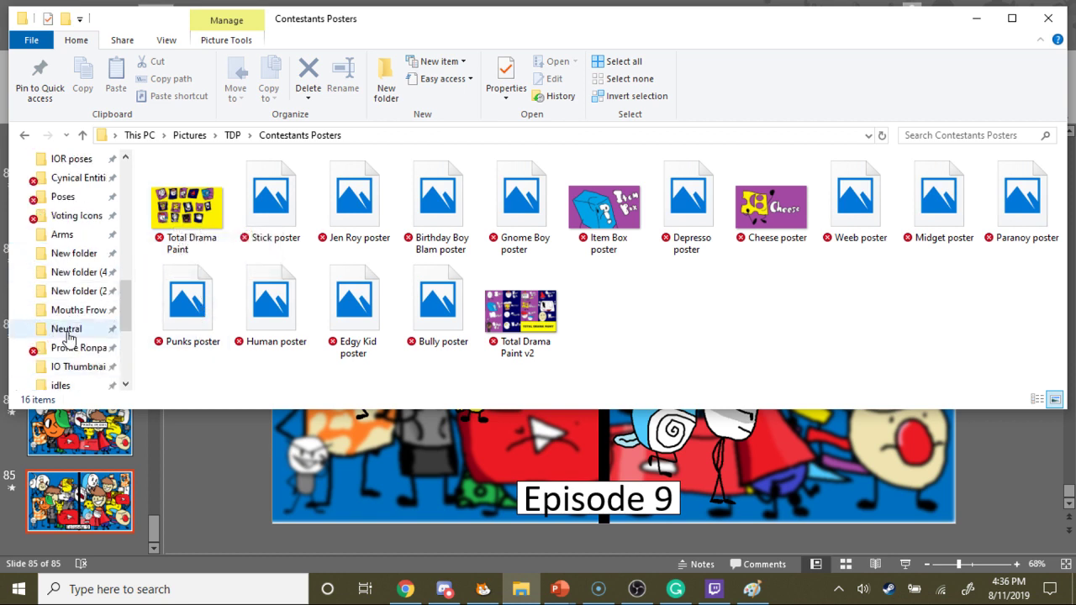
scroll(80, 329, "down", 2)
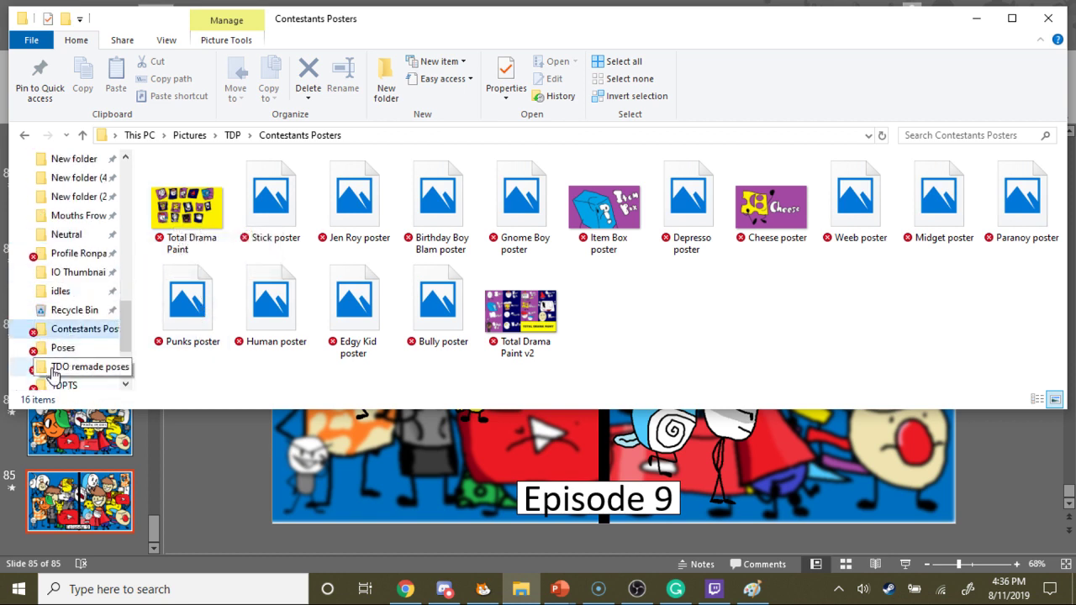
scroll(81, 308, "up", 10)
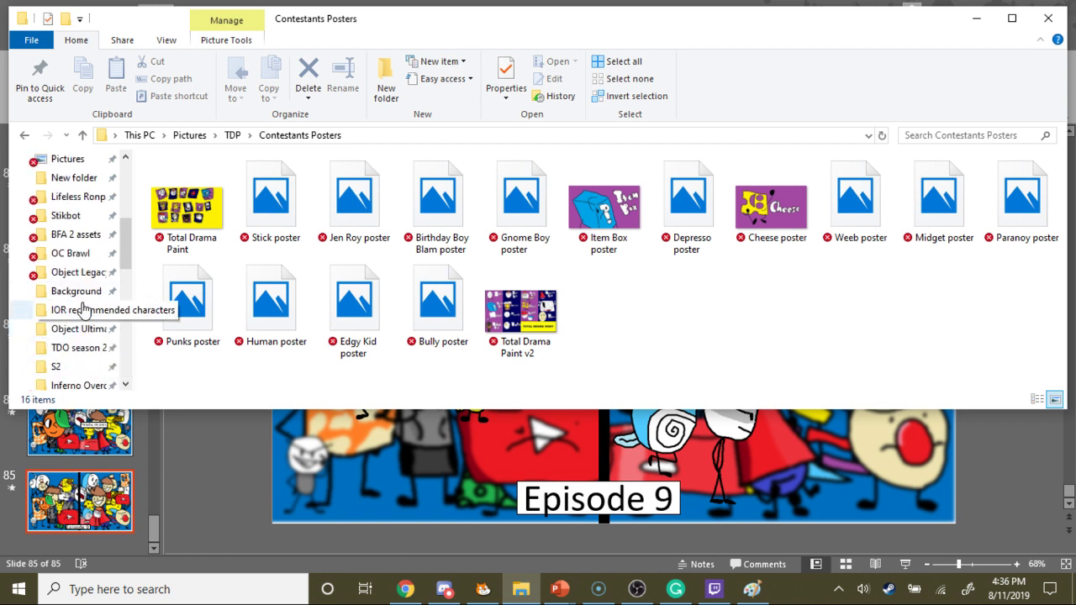
- Search the Downloads, Desktop and Pictures folders, including the TDPTP subfolder, for the missing contestant's picture
left_click(65, 217)
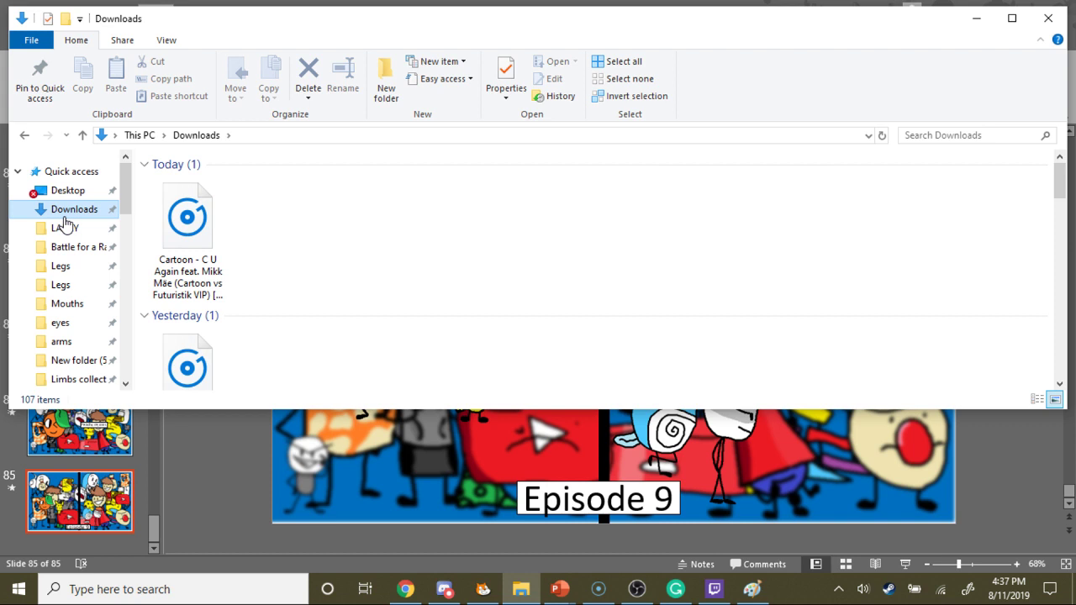
left_click(63, 191)
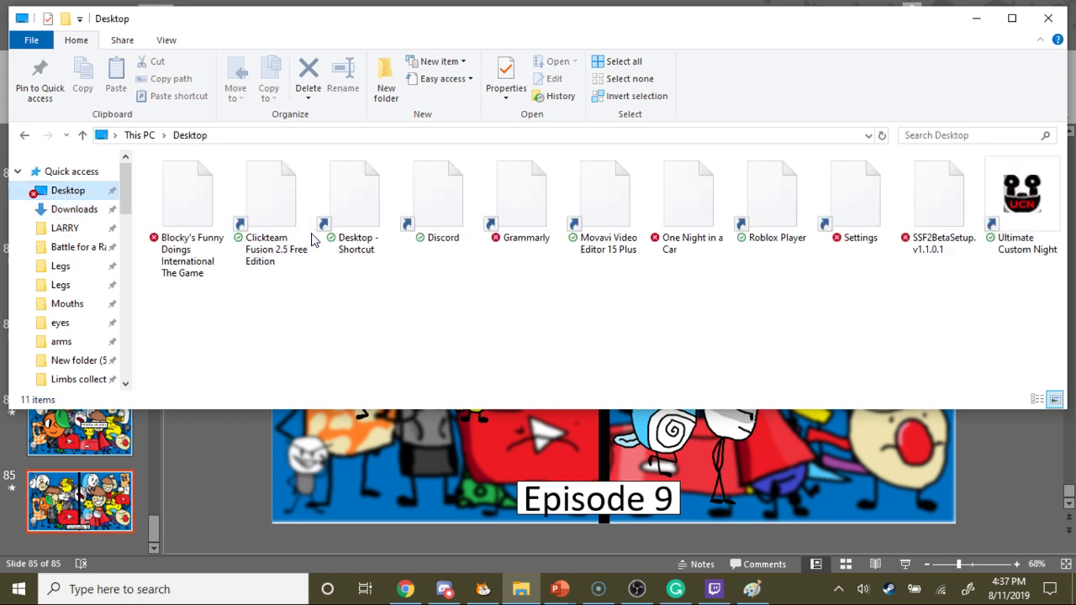
left_click(60, 209)
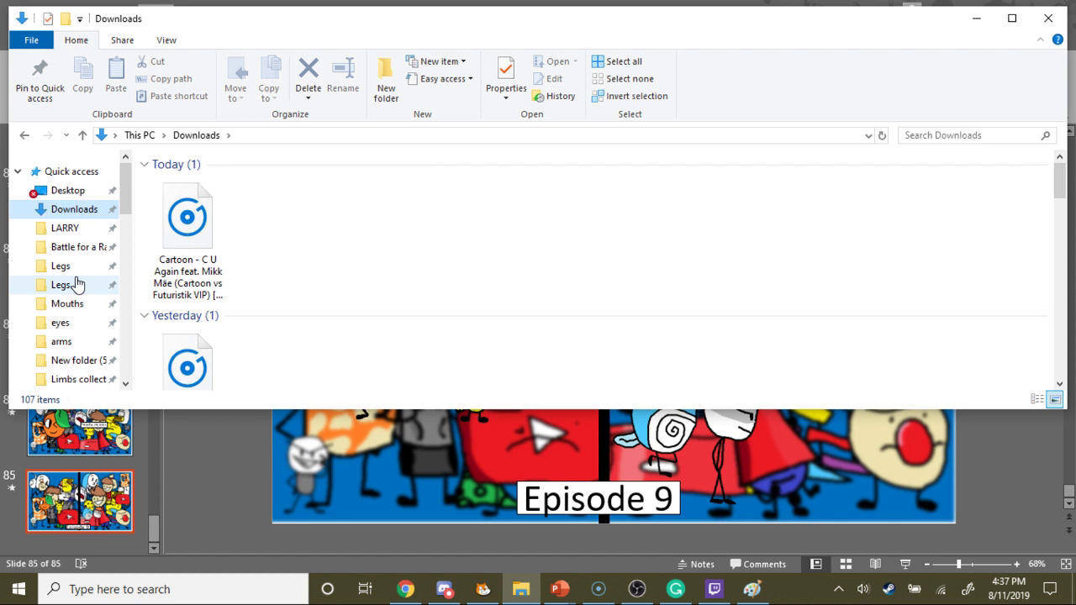
scroll(85, 370, "down", 4)
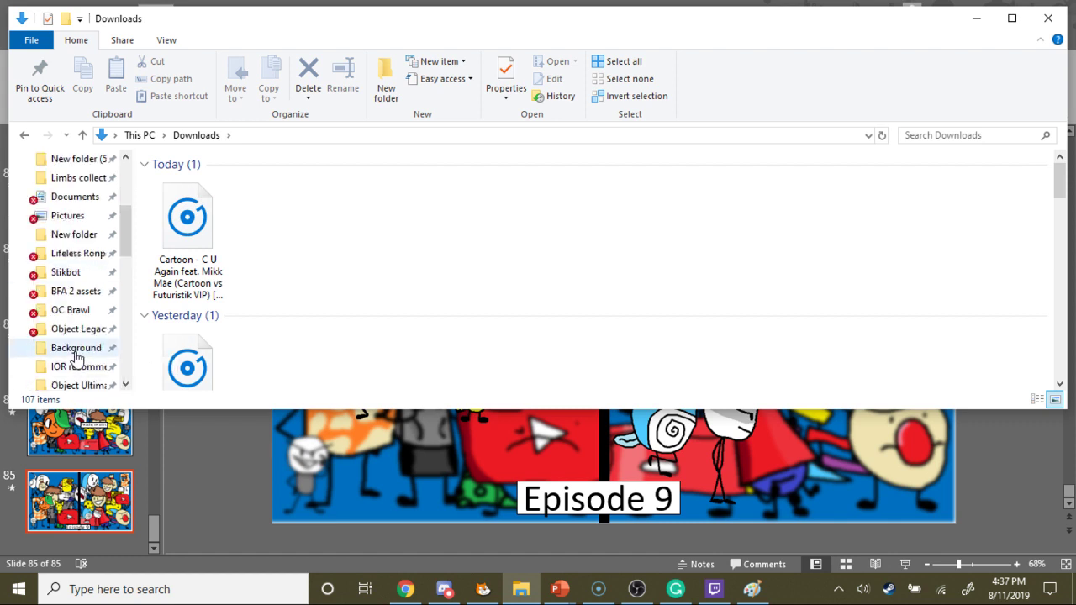
left_click(69, 216)
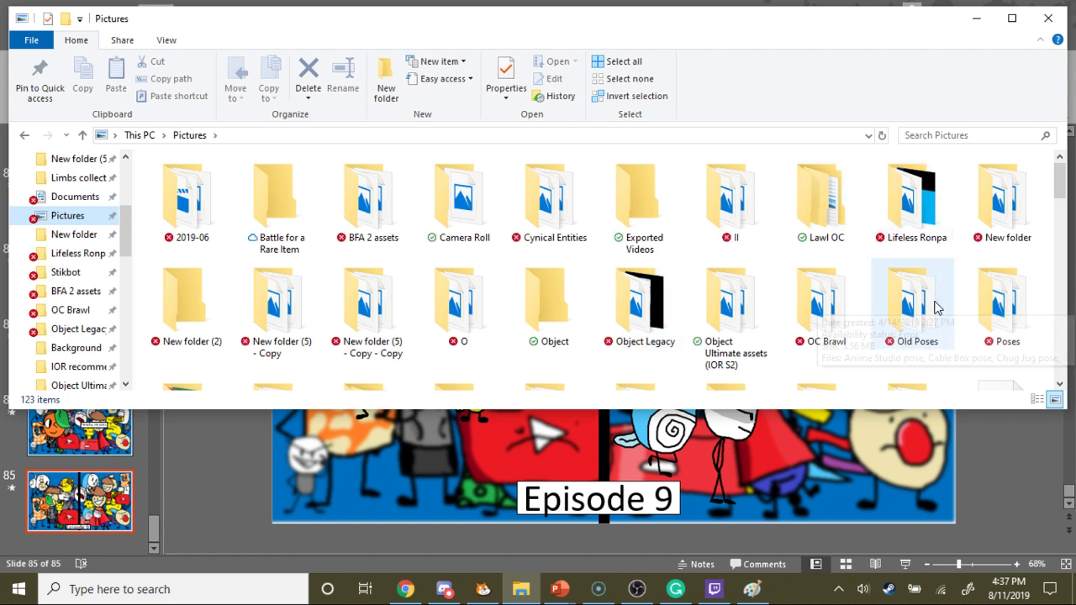
scroll(935, 313, "down", 1)
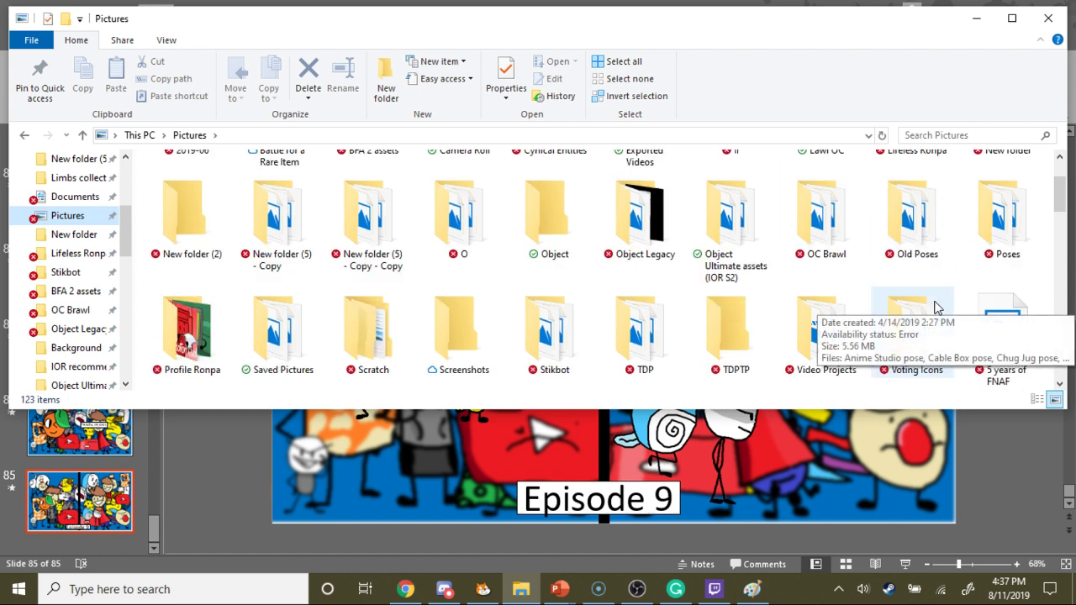
left_click(736, 341)
double_click(736, 345)
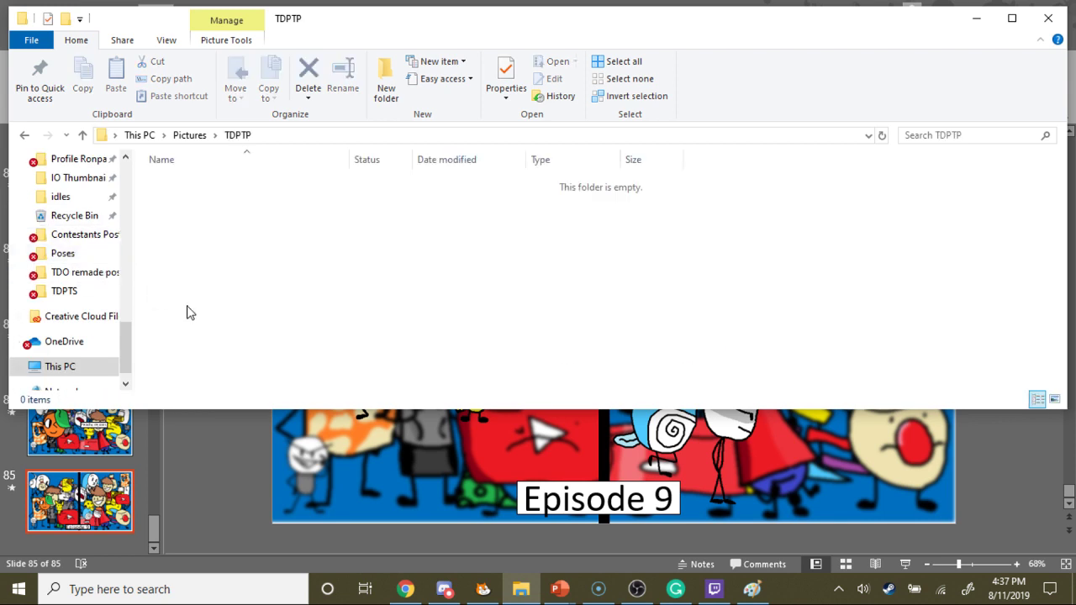
scroll(67, 336, "up", 15)
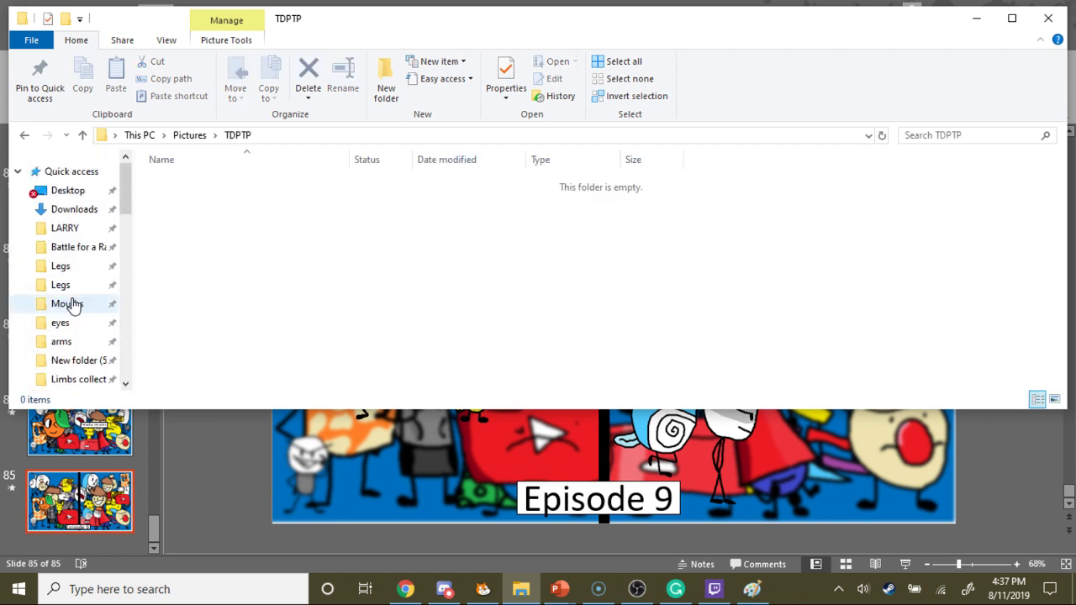
scroll(74, 277, "down", 4)
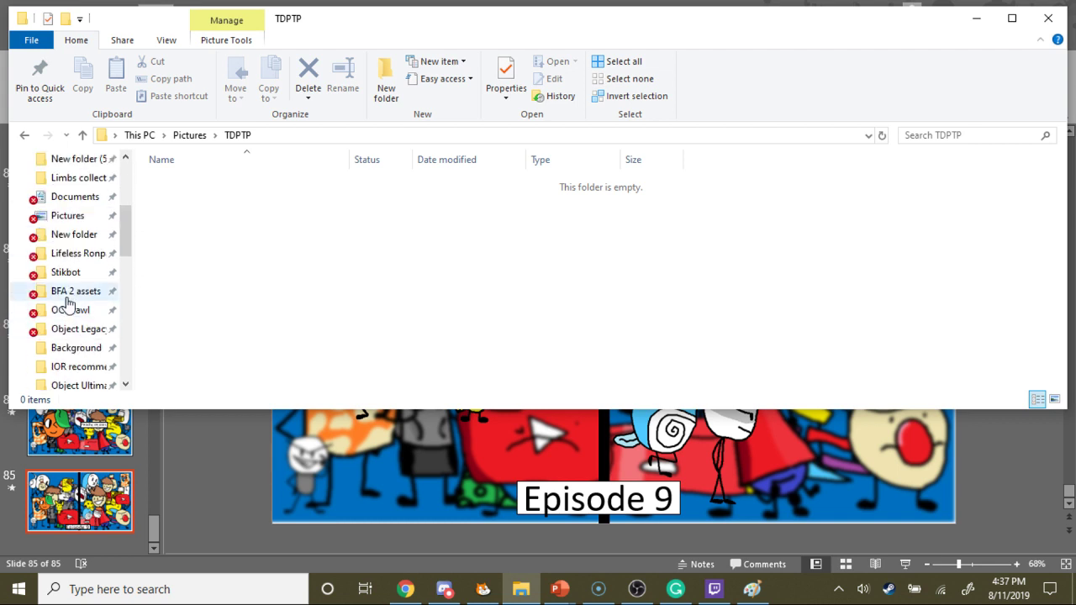
- Return to the Pictures folder and open its TDP subfolder
left_click(67, 217)
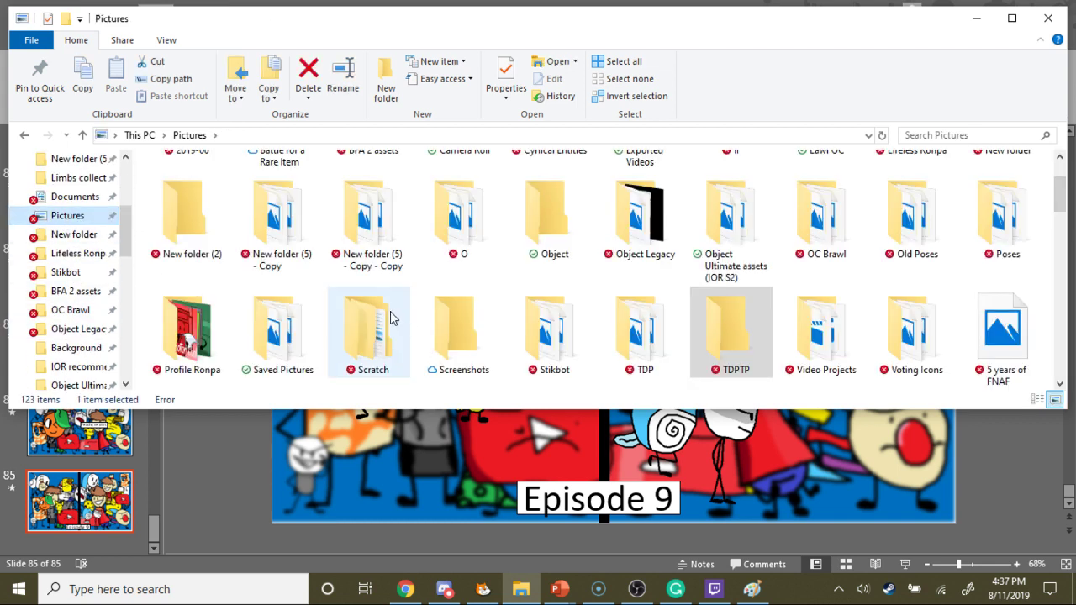
scroll(390, 318, "down", 3)
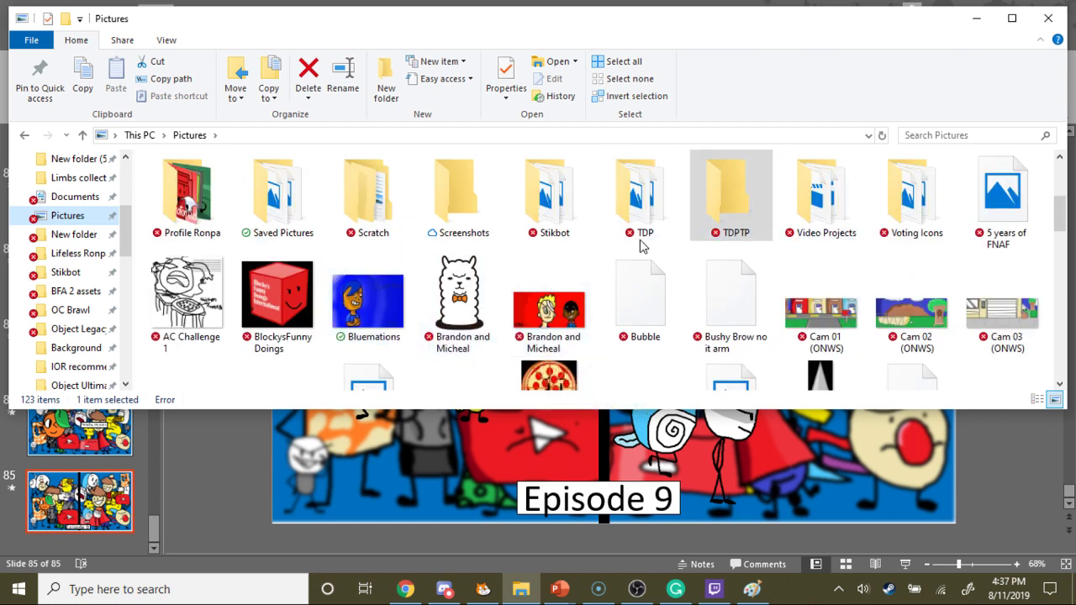
scroll(186, 303, "down", 2)
scroll(95, 286, "down", 3)
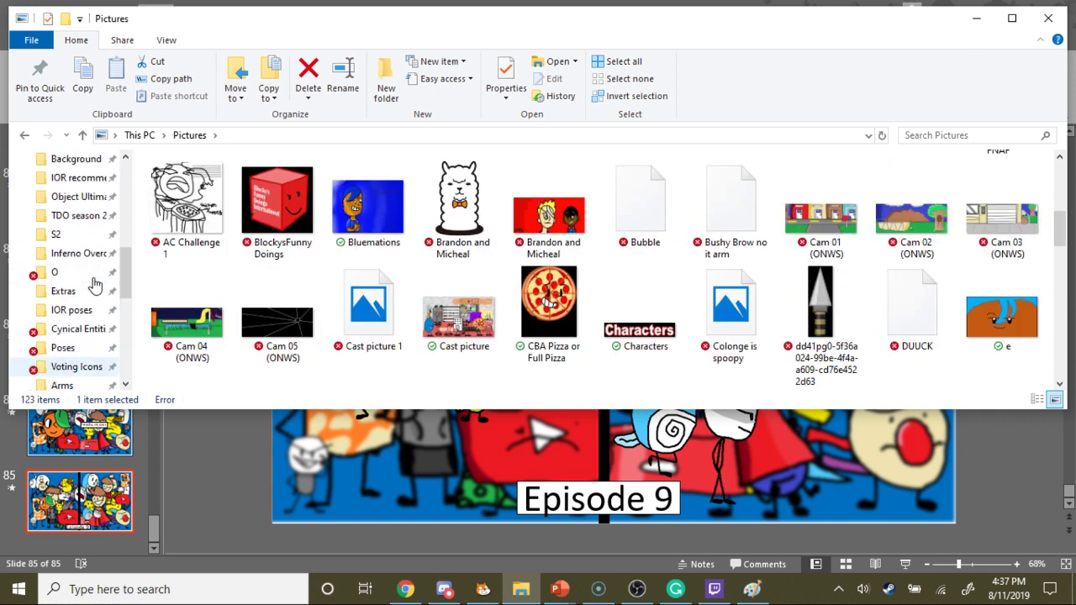
scroll(777, 307, "up", 3)
left_click(645, 242)
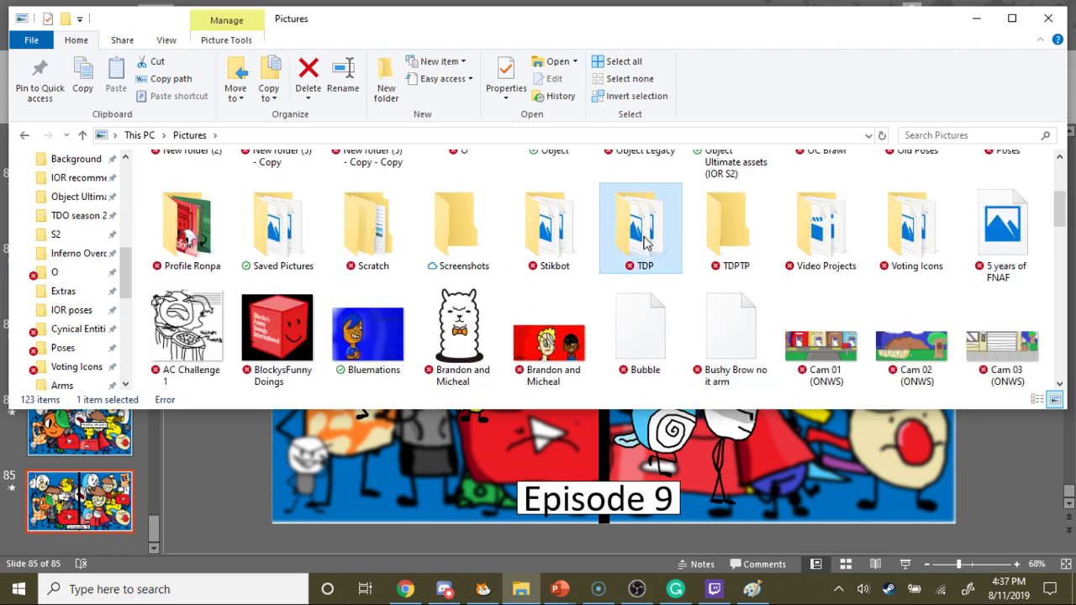
double_click(645, 242)
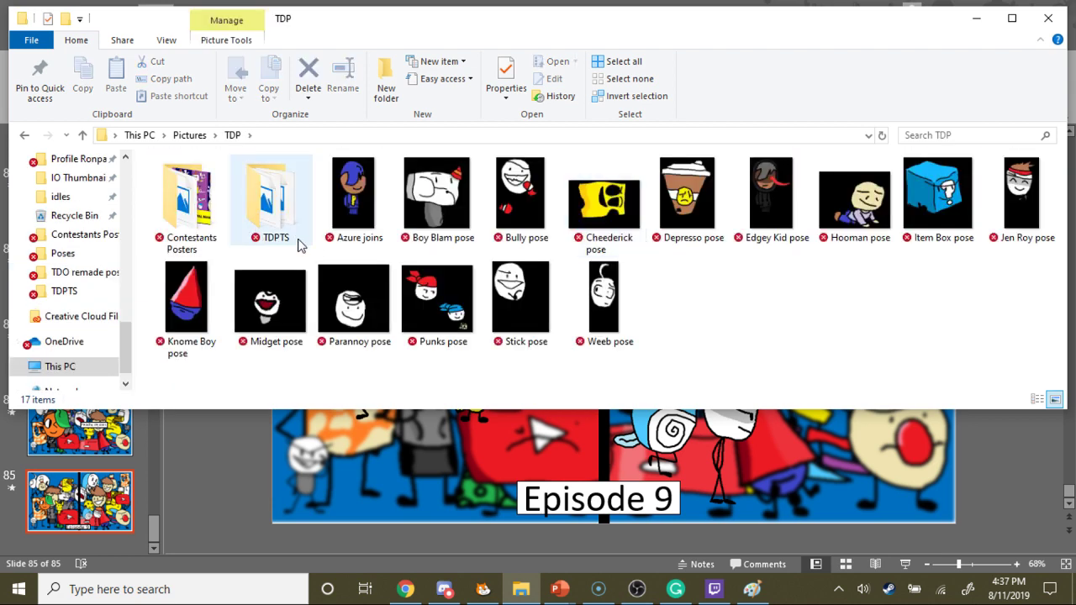
- Insert the Boy Blam pose picture onto slide 85 in PowerPoint, shrink it to 2.32" by 2.14", and place it below the orange character
left_click_drag(516, 207, 446, 206)
left_click(437, 202)
left_click_drag(474, 446, 479, 437)
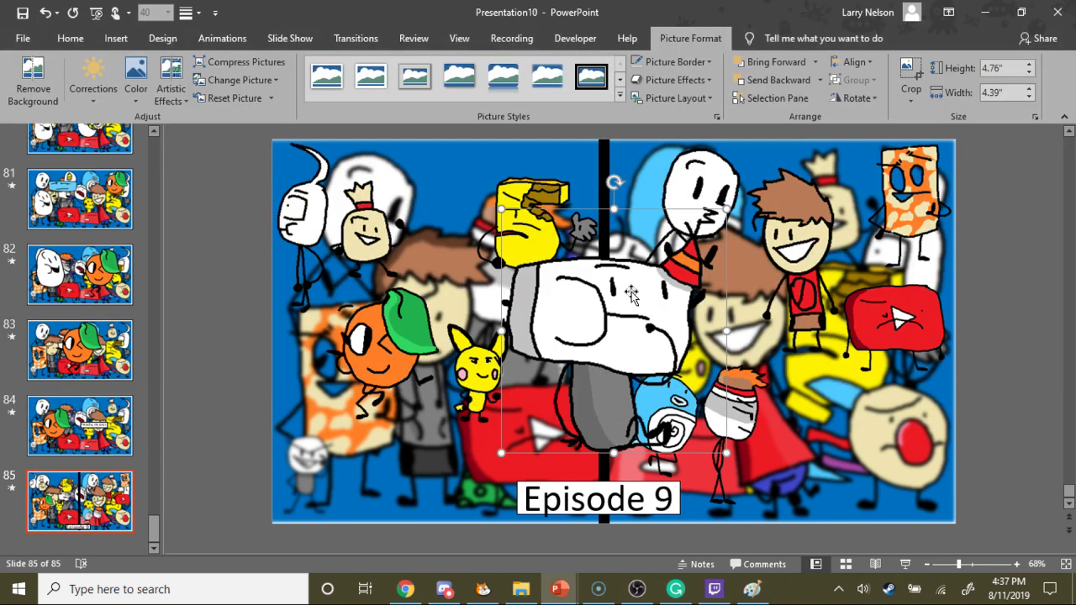
left_click_drag(722, 209, 443, 399)
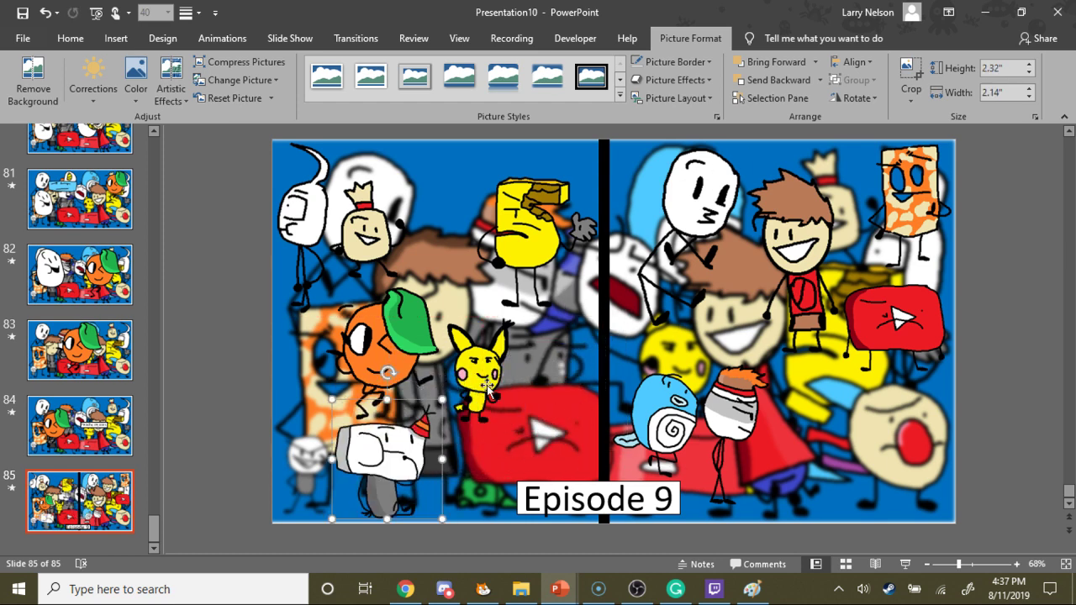
left_click(814, 362)
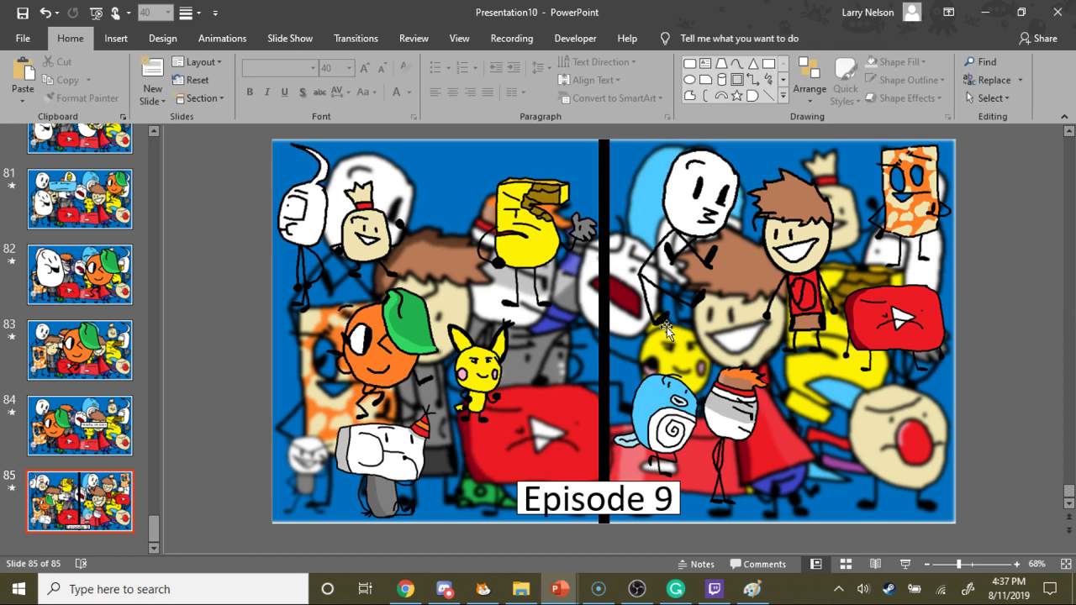
- Add a text box reading "FORGOT ABOUT HIM LOL" over the second team's half and shift it toward the divider
left_click(705, 63)
left_click(809, 259)
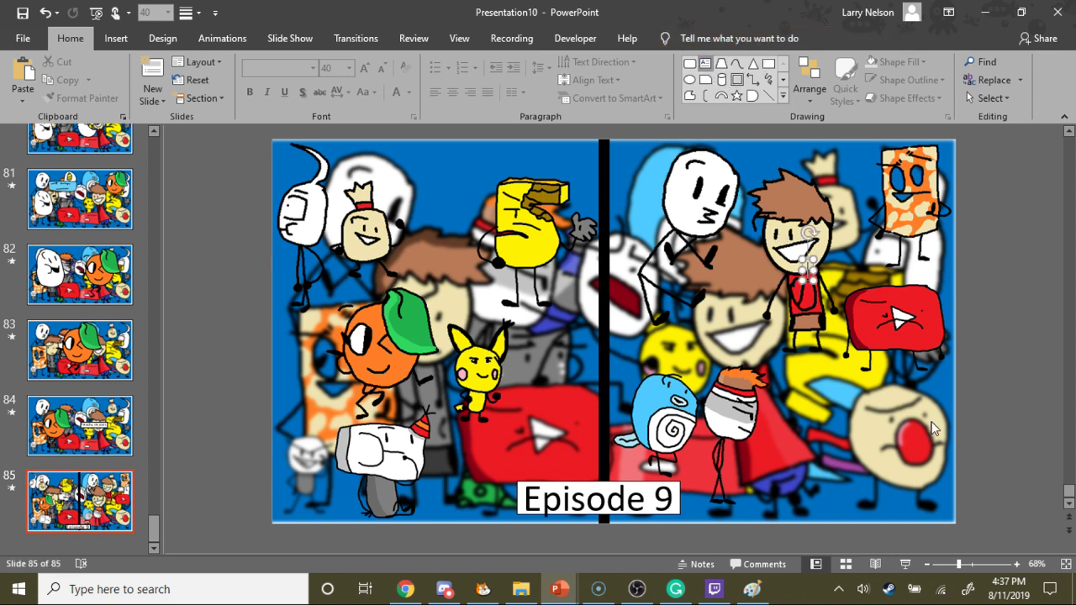
type("BORGOT")
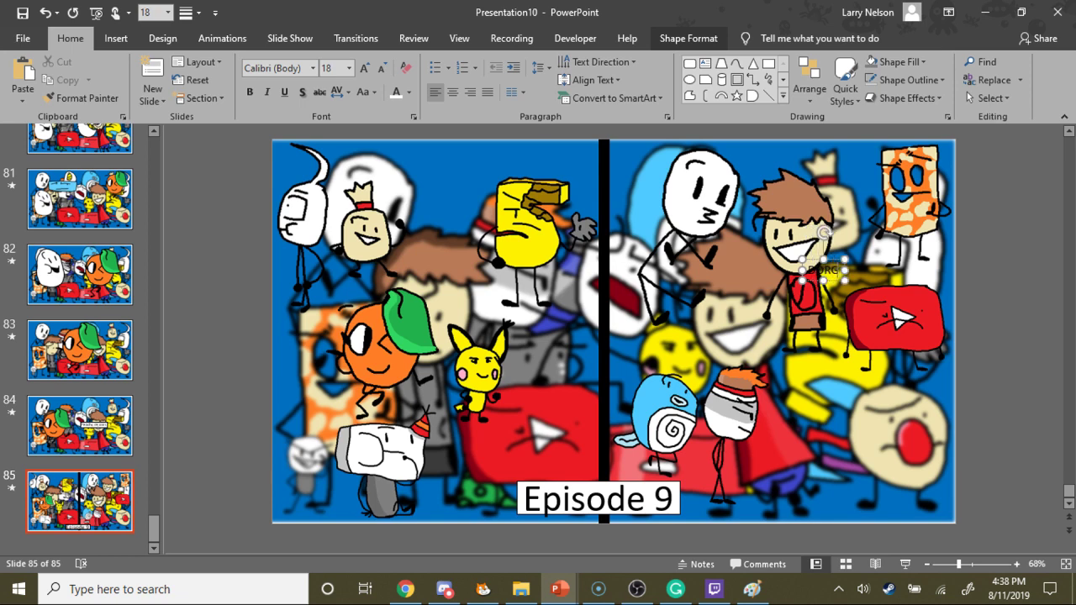
type(" ABOUT I")
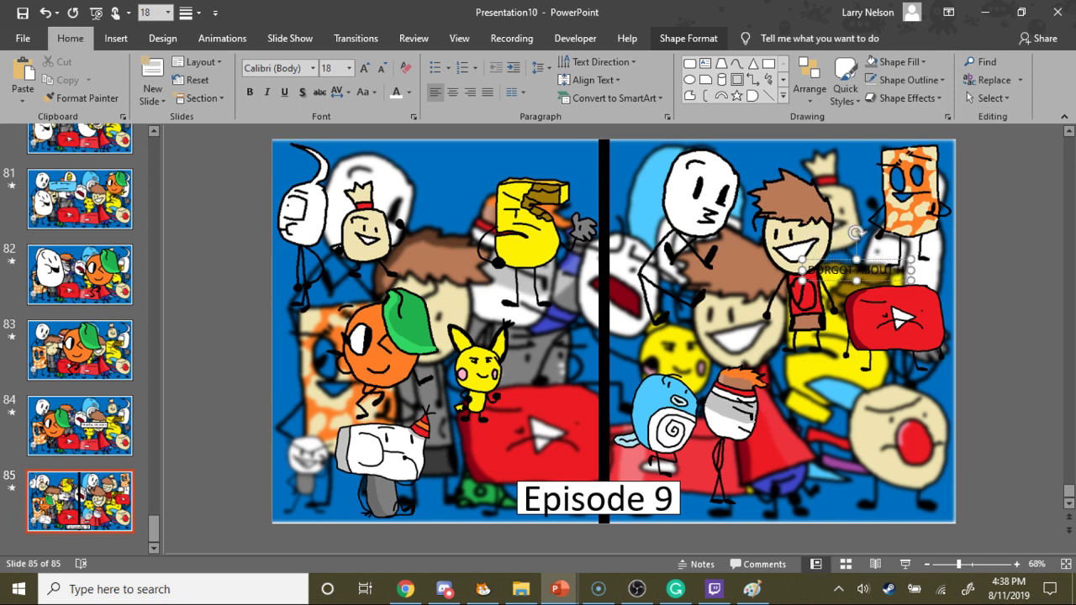
type("IM LOL")
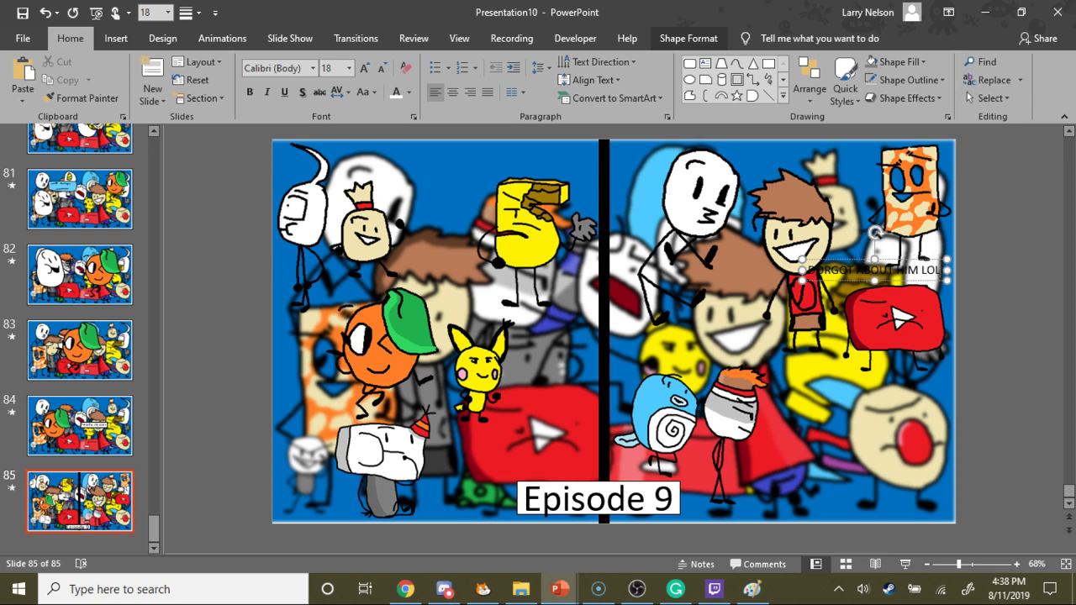
left_click_drag(878, 279, 734, 259)
type("F")
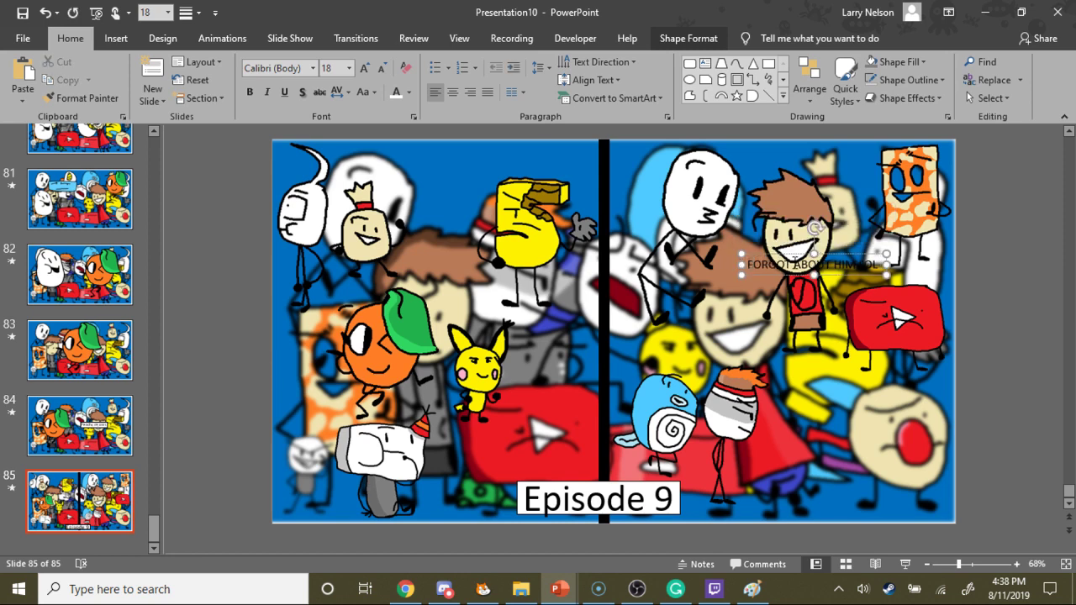
- Set the font of the "FORGOT ABOUT HIM LOL" caption to Bahnschrift
key("ctrl+a")
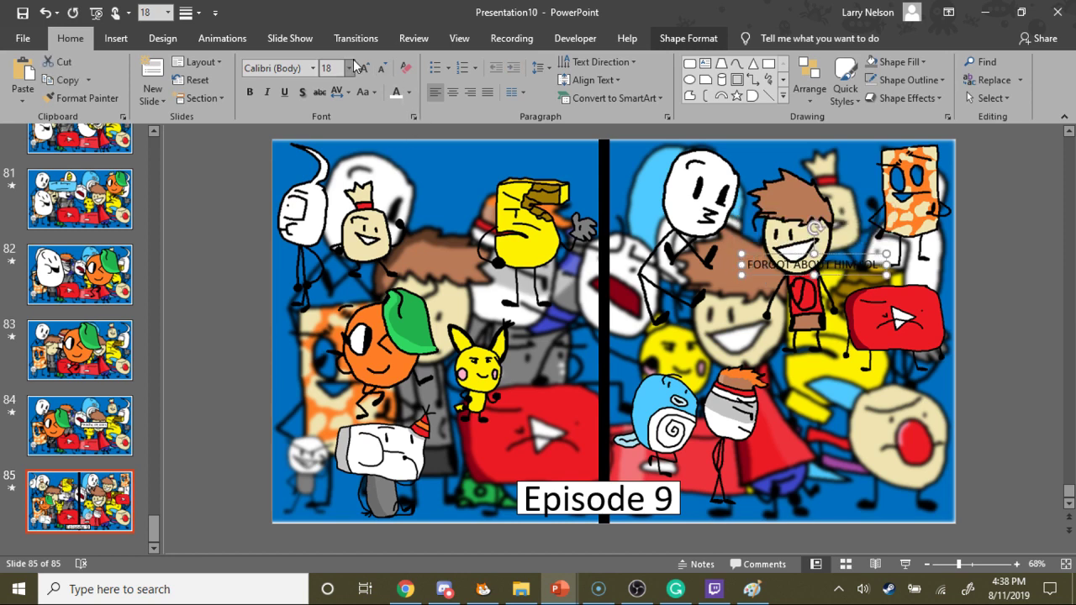
left_click(313, 69)
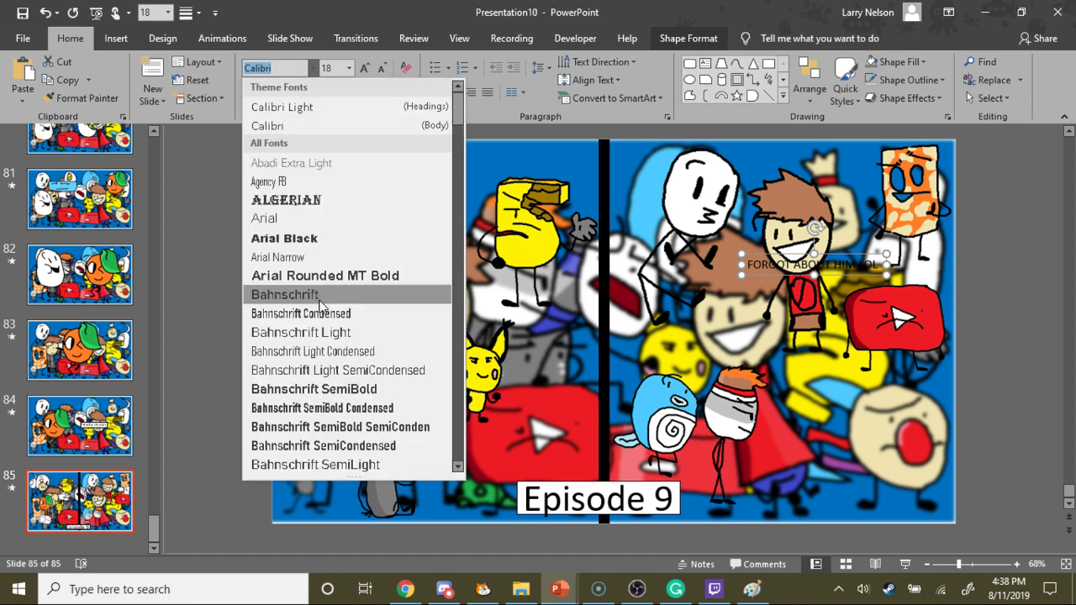
left_click(320, 296)
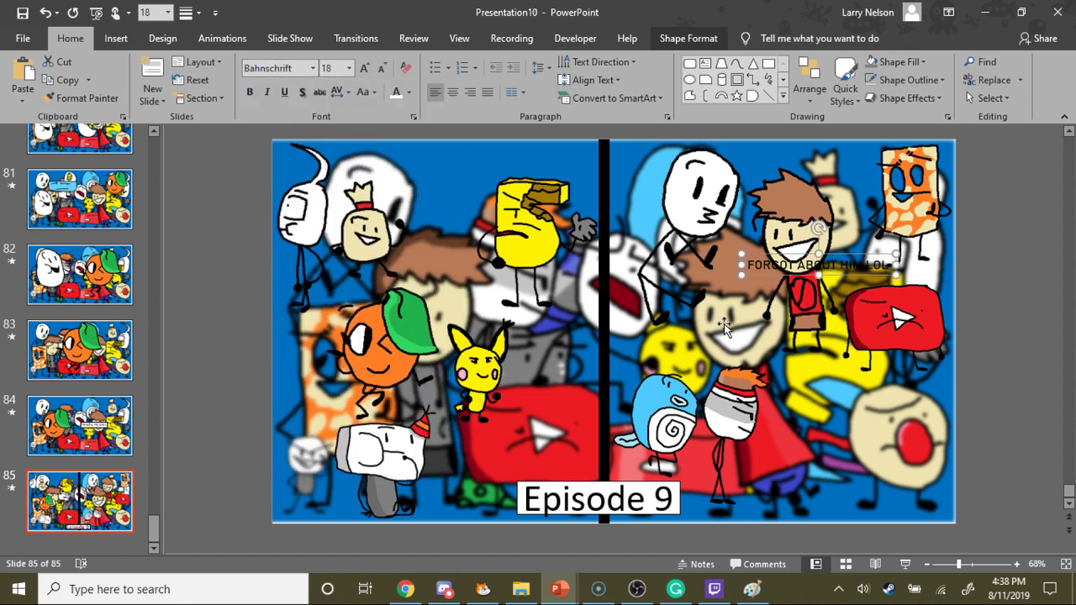
- Move the "FORGOT ABOUT HIM LOL" caption slightly closer to the divider and enlarge its text to 28 pt
left_click(750, 281)
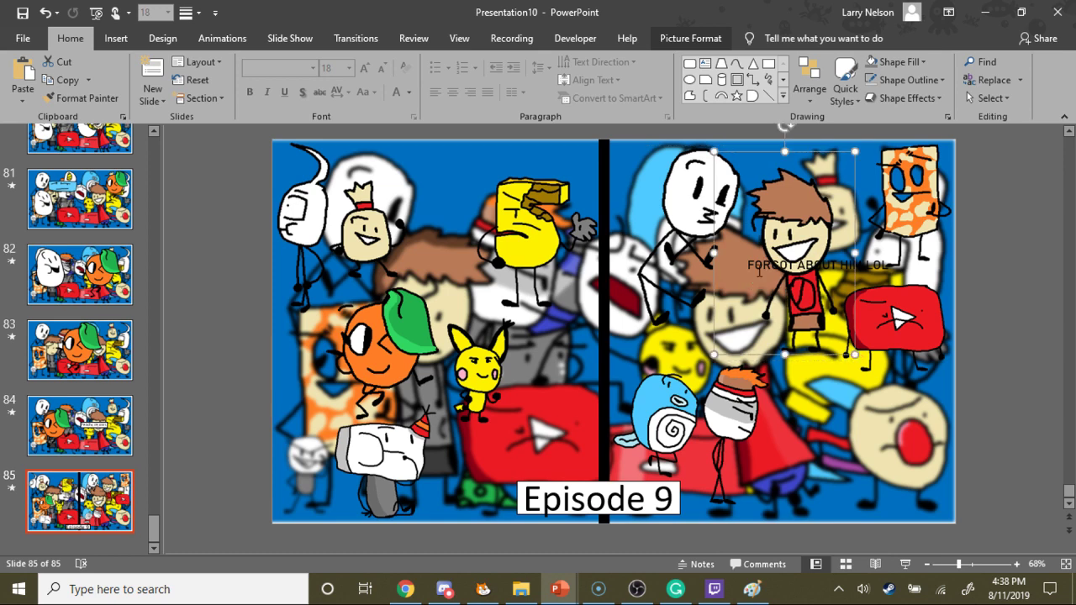
left_click(757, 280)
left_click(759, 273)
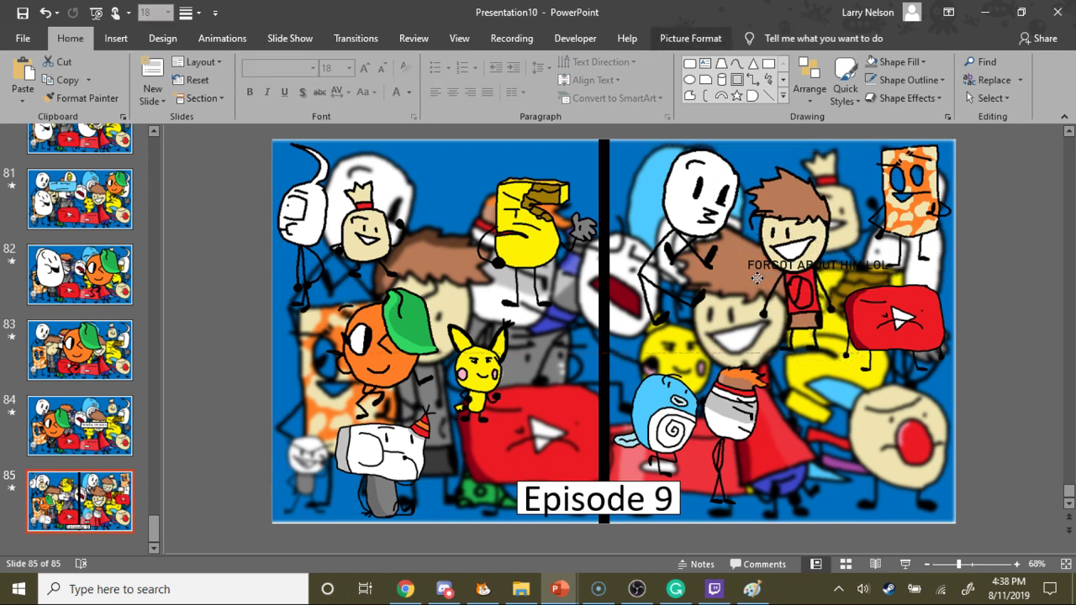
left_click(770, 278)
left_click_drag(770, 278, 755, 276)
left_click(409, 92)
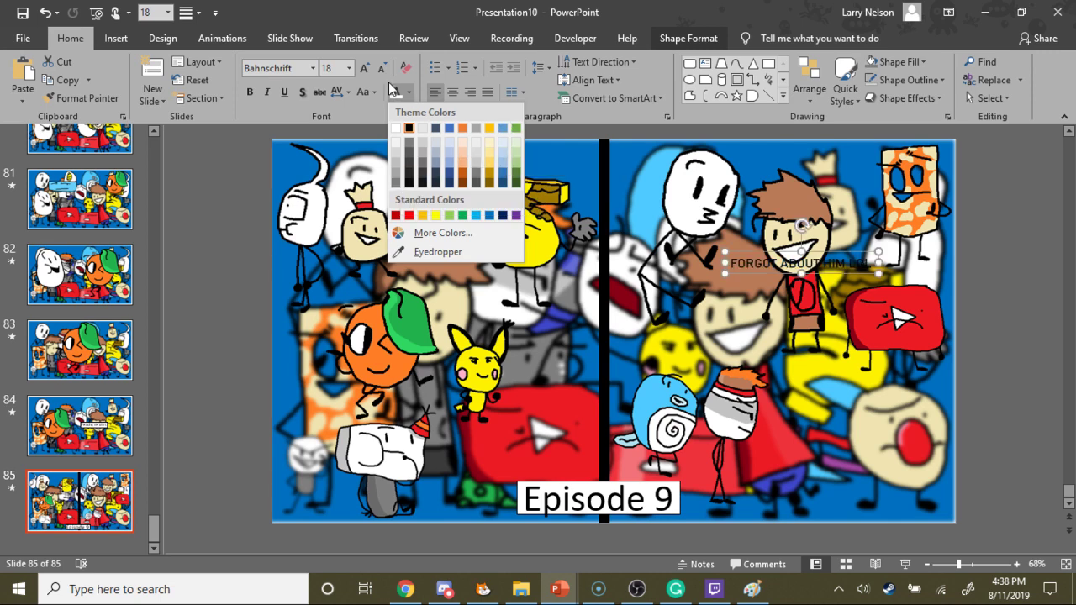
left_click(363, 70)
left_click(362, 71)
left_click(362, 70)
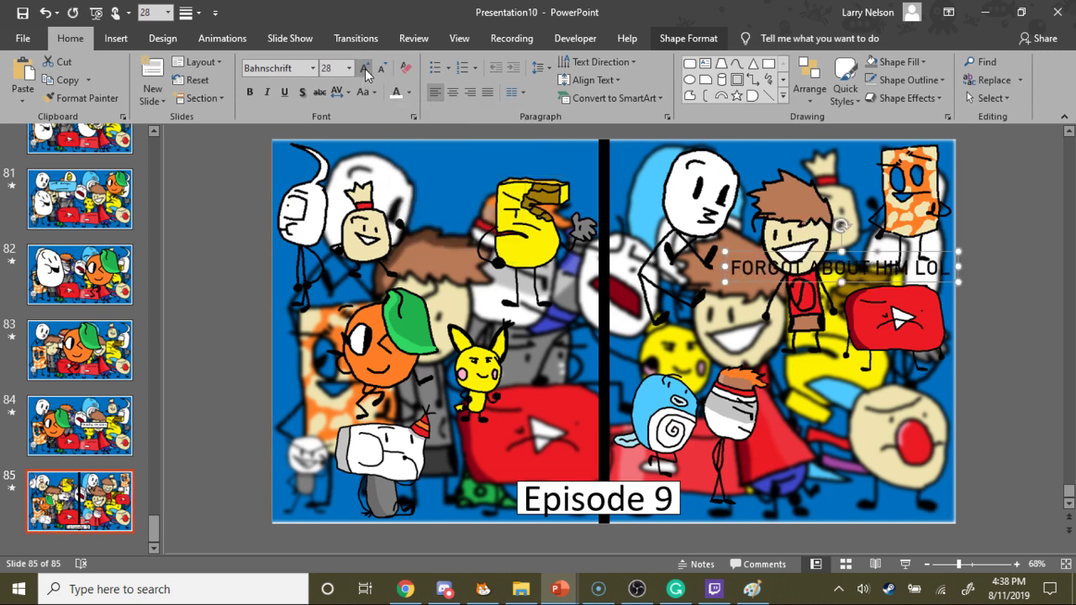
- Format the "FORGOT ABOUT HIM LOL" caption in 20 pt Arial Black and nudge it slightly toward the divider
mouse_move(859, 282)
left_mouse_down()
mouse_move(841, 273)
mouse_move(855, 273)
left_mouse_up()
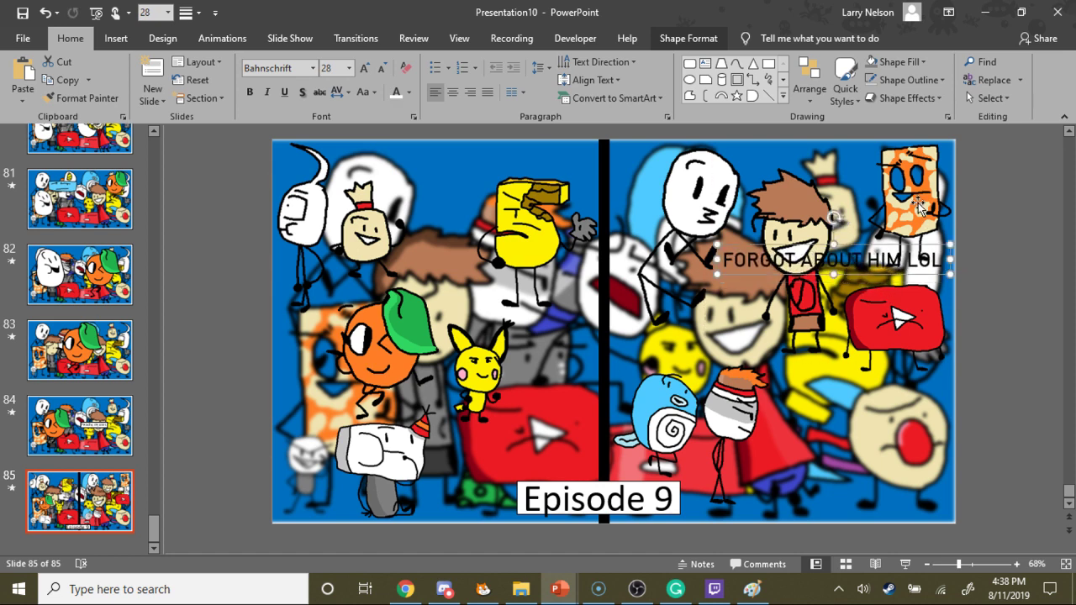
left_click(383, 67)
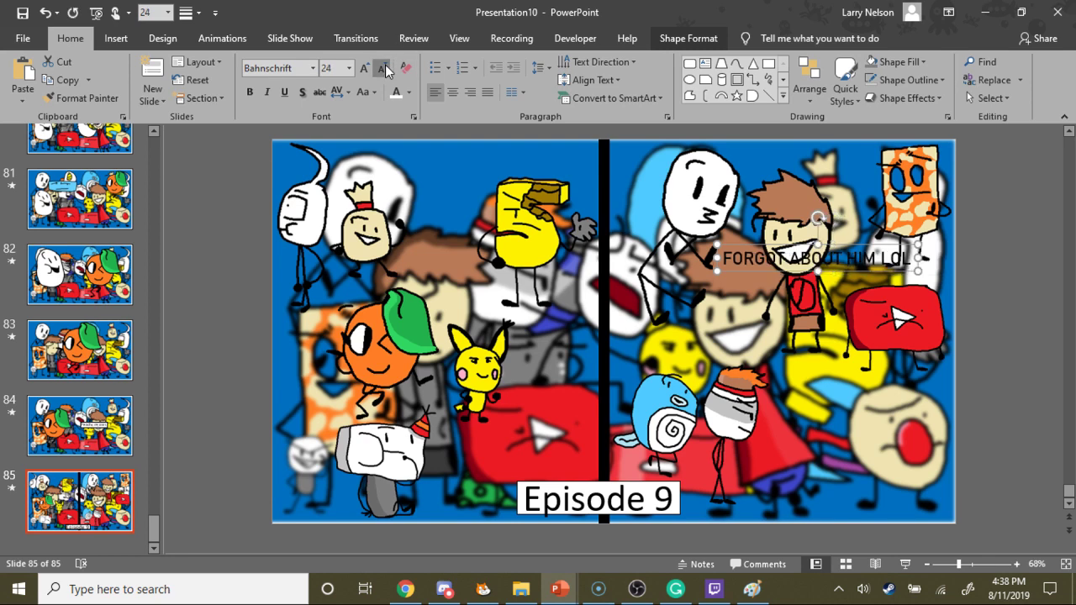
left_click(383, 67)
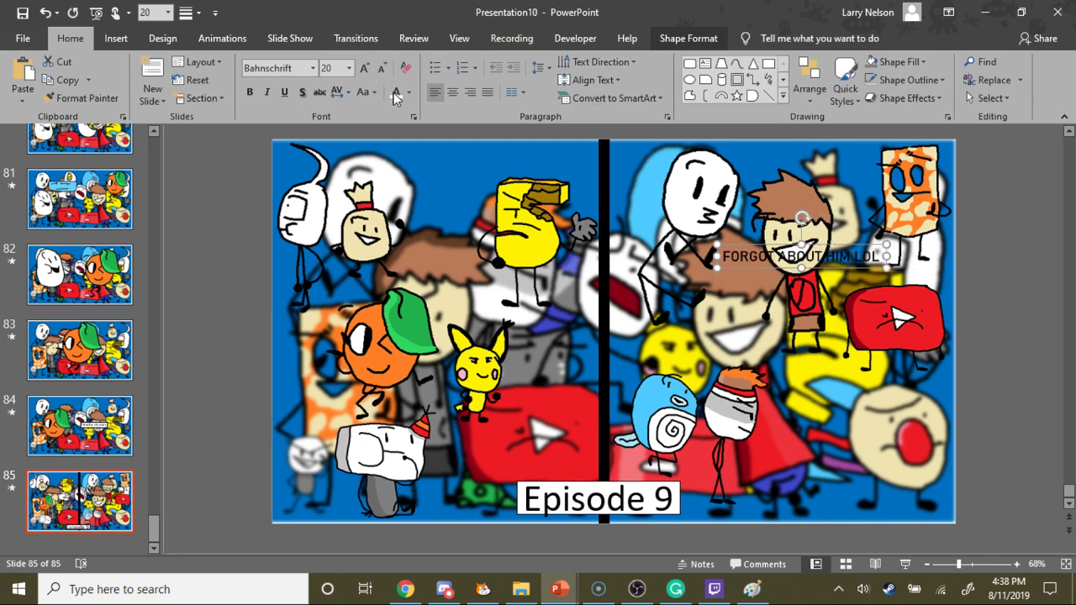
left_click(313, 68)
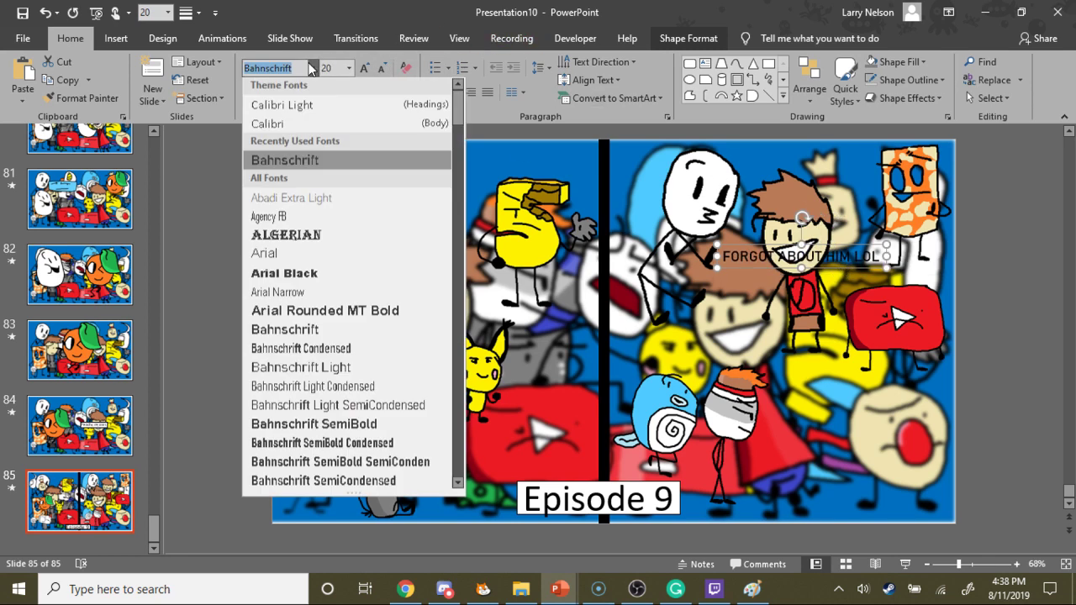
left_click(348, 276)
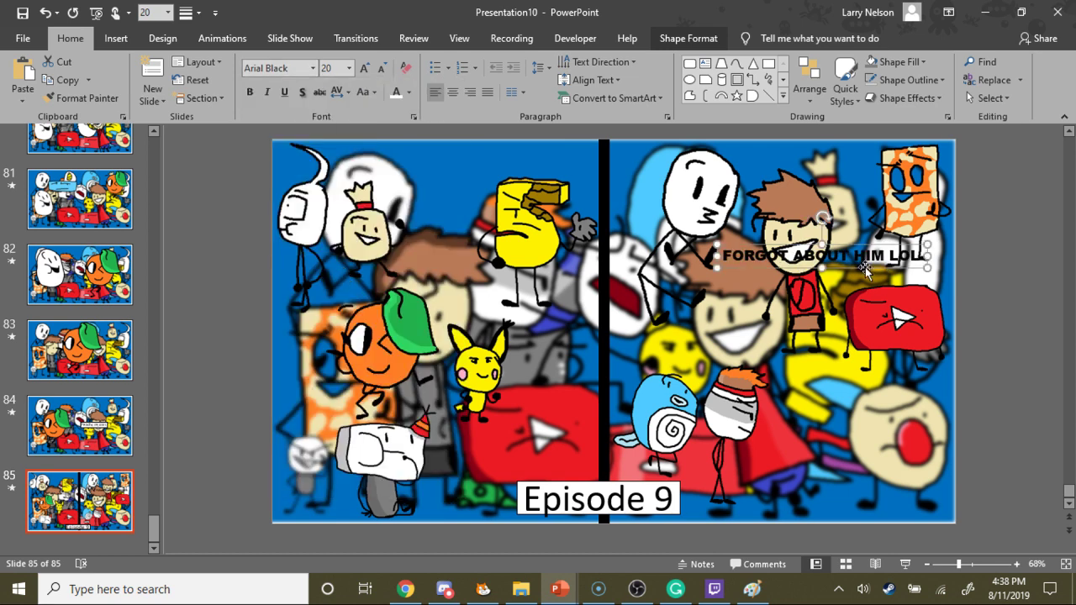
left_click_drag(853, 268, 857, 268)
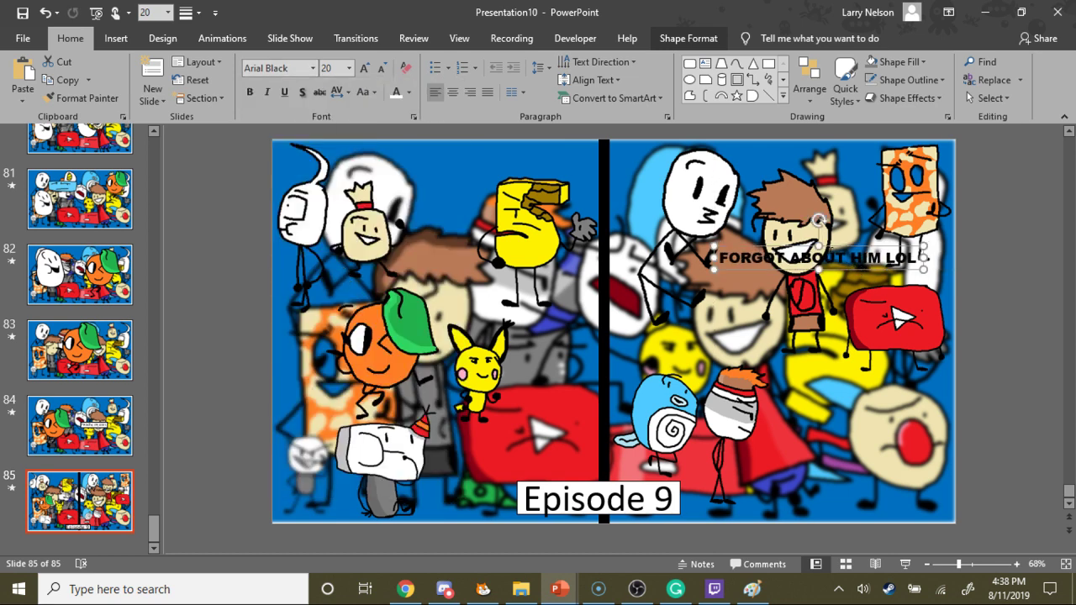
- Duplicate slide 85 and remove the "FORGOT ABOUT HIM LOL" caption from the copy
right_click(63, 492)
left_click(142, 345)
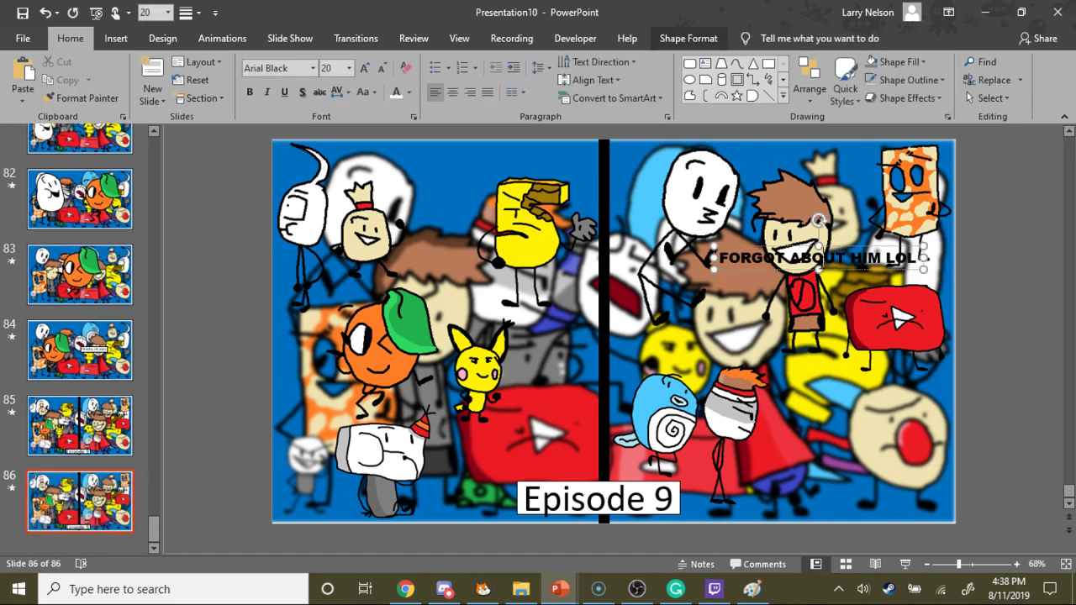
right_click(824, 268)
left_click(850, 239)
- Try renumbering the episode label on slide 86 to 10, and remove the label with its white box
left_click_drag(656, 496, 670, 498)
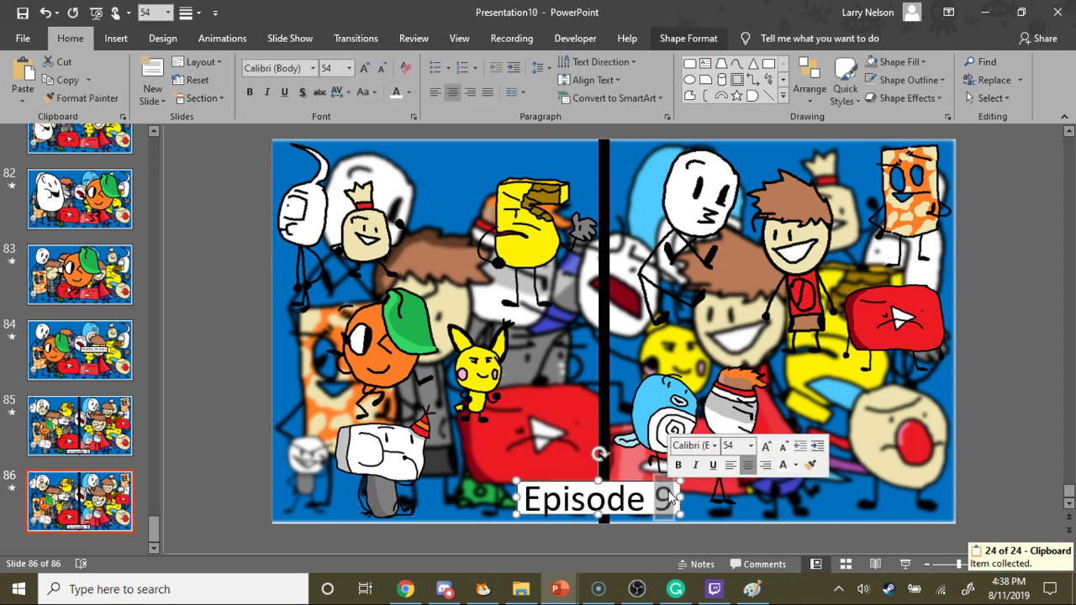
type("10")
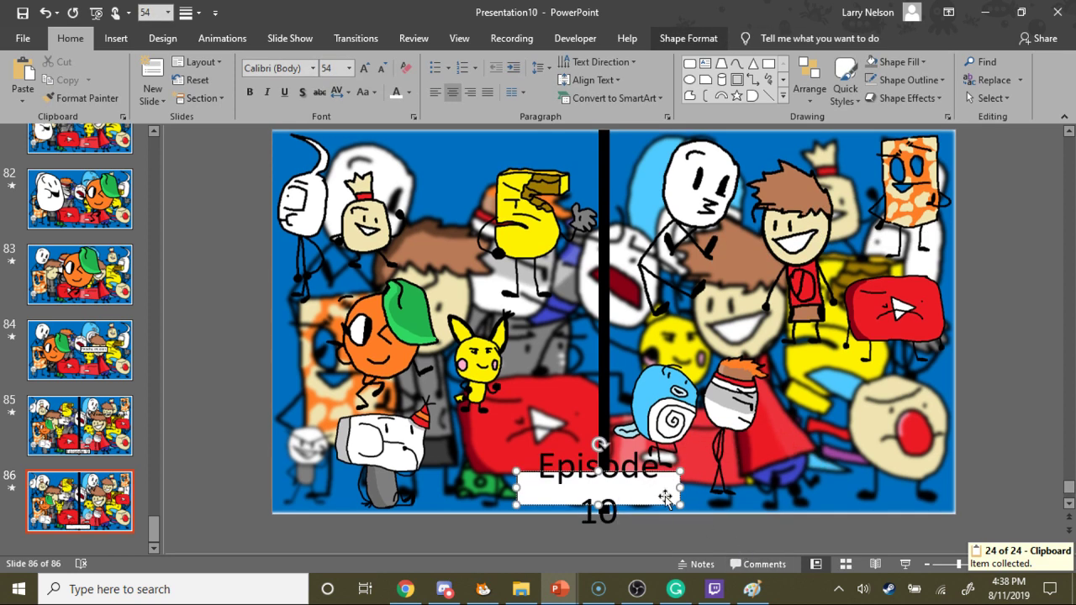
key("ctrl+a")
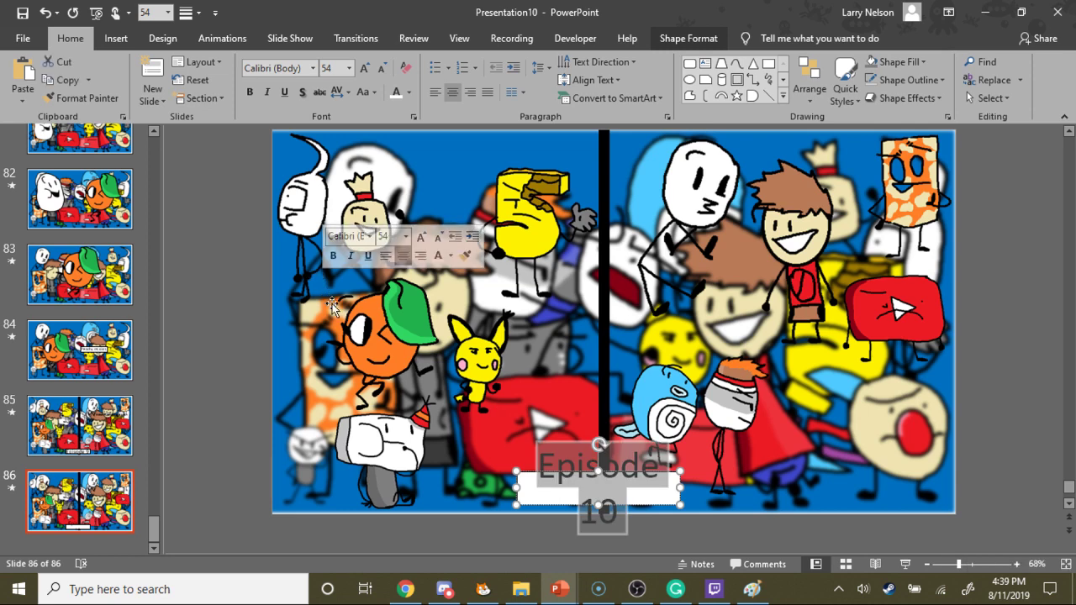
key("Delete")
key("Escape")
right_click(560, 500)
left_click(589, 168)
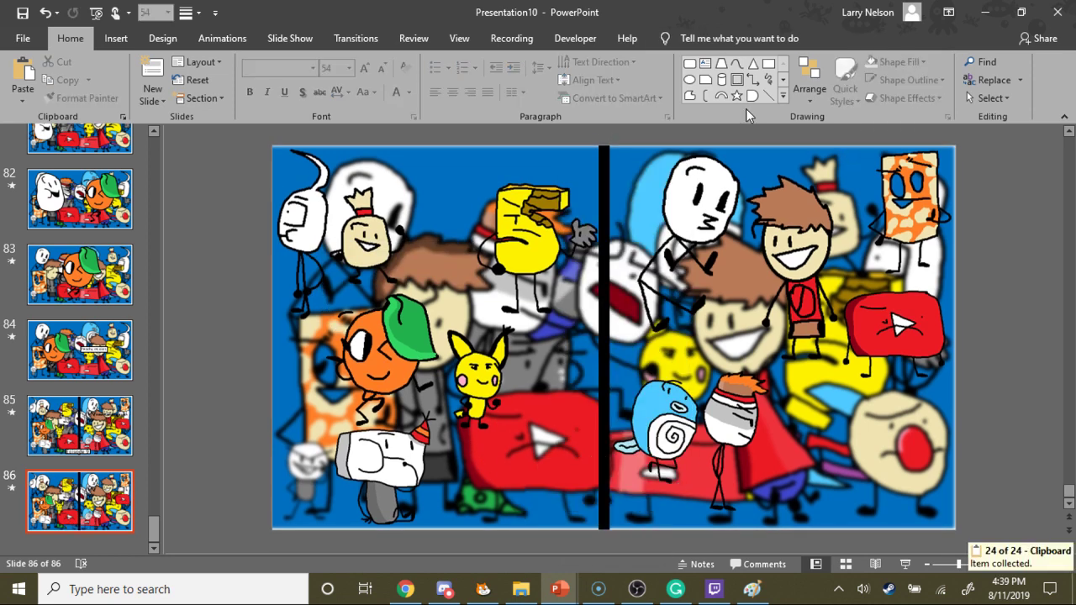
- Add a text box reading "10" beside the upper-left corner of slide 86 and set its font to Arial Black
left_click(711, 66)
left_click(255, 178)
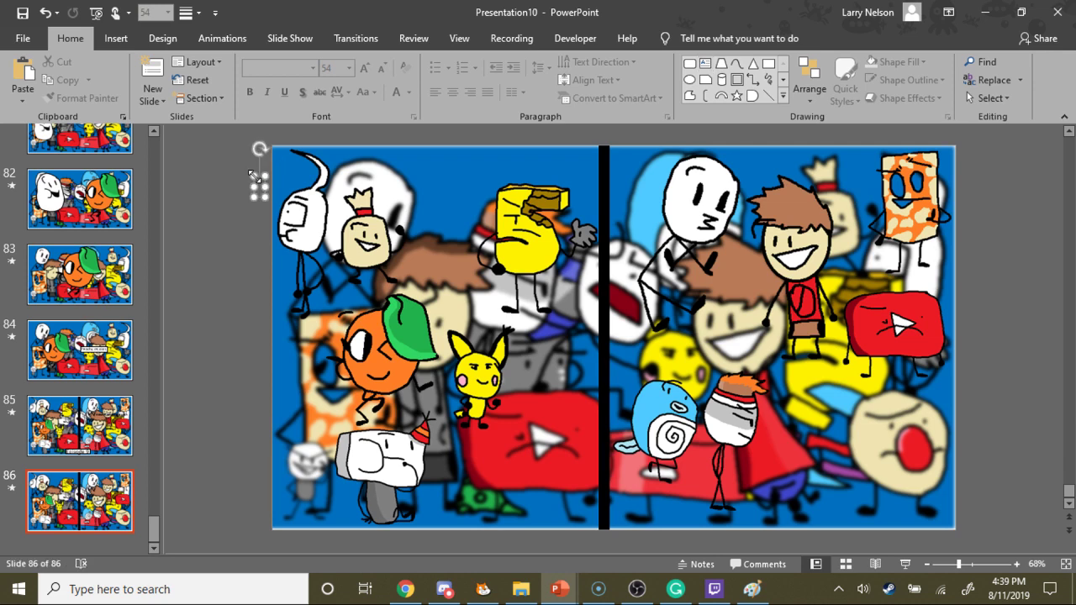
type("10")
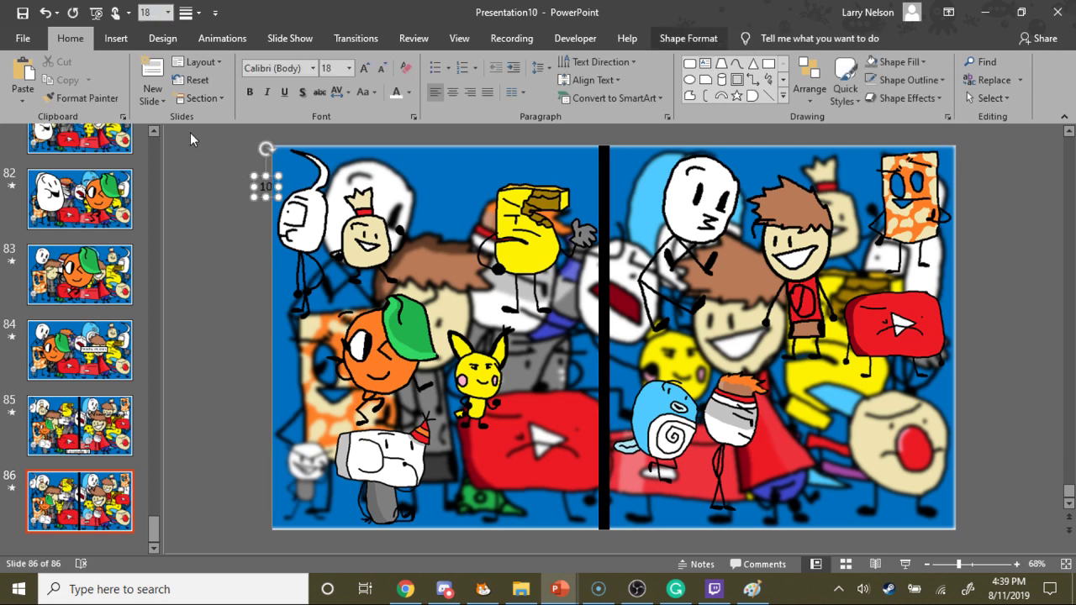
left_click(265, 210)
double_click(261, 190)
left_click(313, 69)
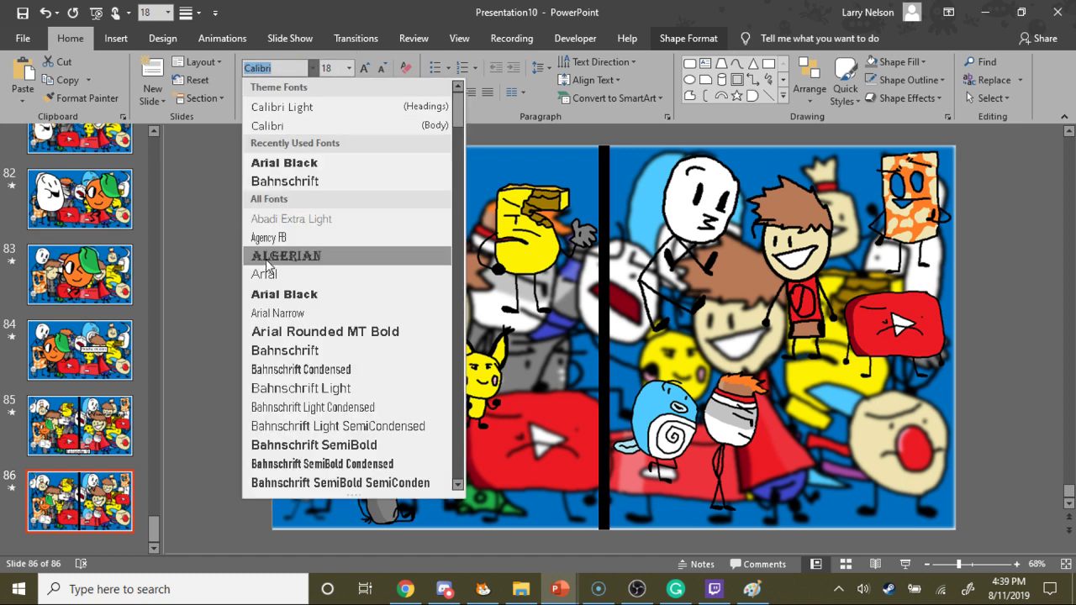
left_click(336, 291)
- Enlarge the "10" text to 96 pt and move it into the slide's upper-left corner
left_click(364, 69)
left_click(365, 68)
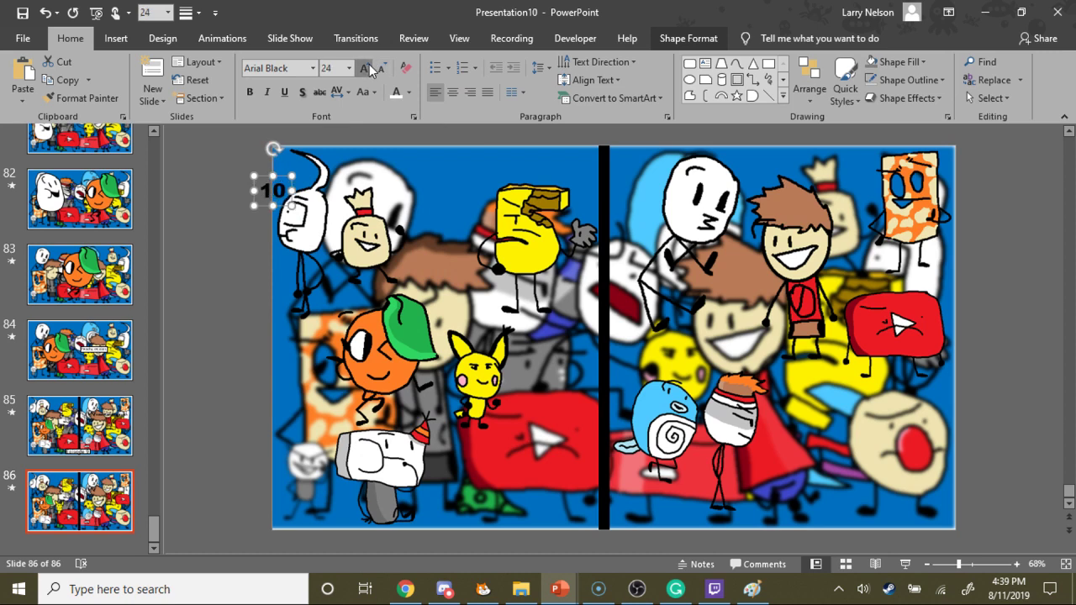
left_click(364, 68)
left_click(365, 68)
left_click(364, 68)
left_click(364, 68)
left_click(364, 68)
left_click(364, 68)
left_click(366, 68)
left_click(366, 68)
left_click(366, 69)
left_click(366, 68)
left_click(365, 68)
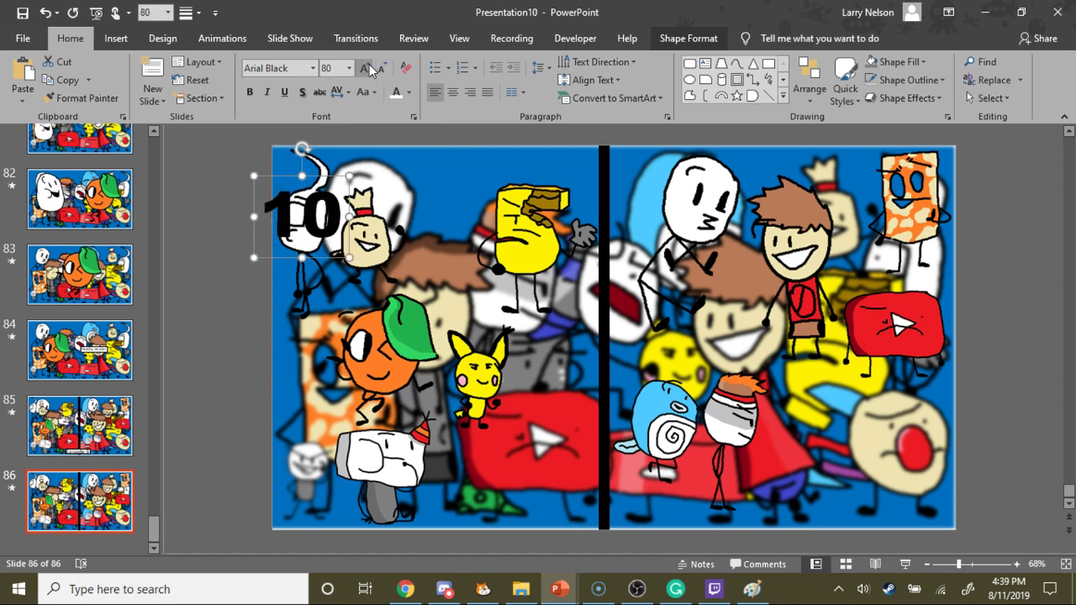
left_click(365, 68)
left_click(366, 68)
left_click_drag(342, 267, 358, 226)
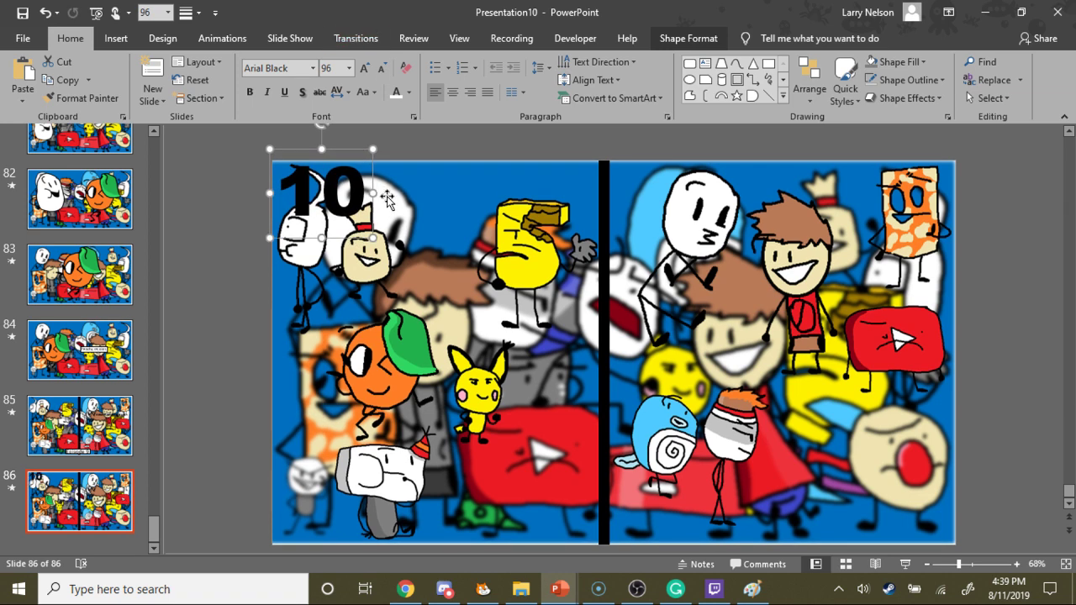
left_click(457, 221)
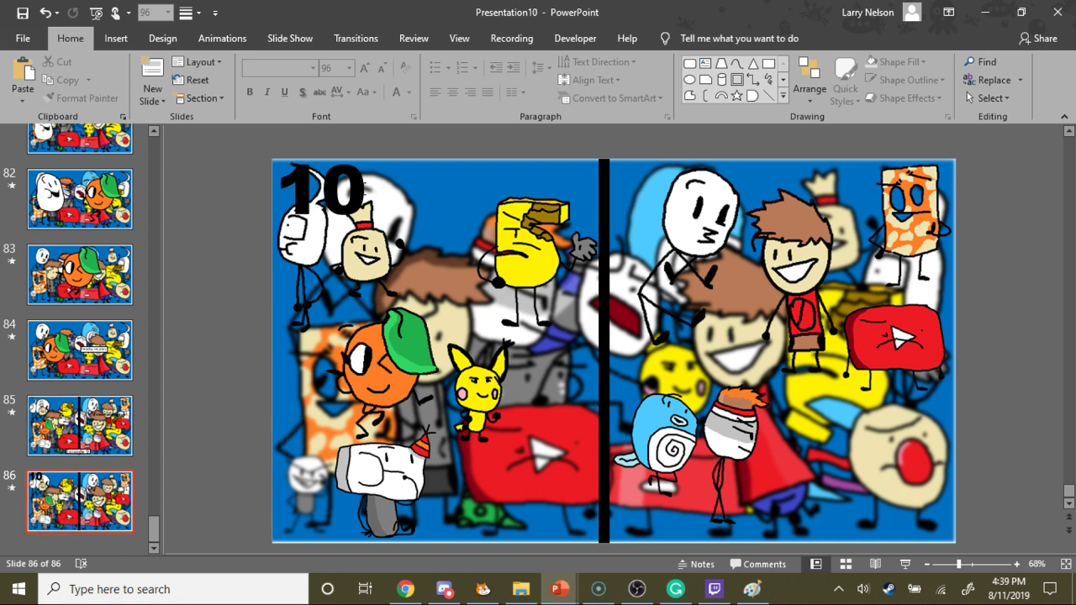
left_click(368, 194)
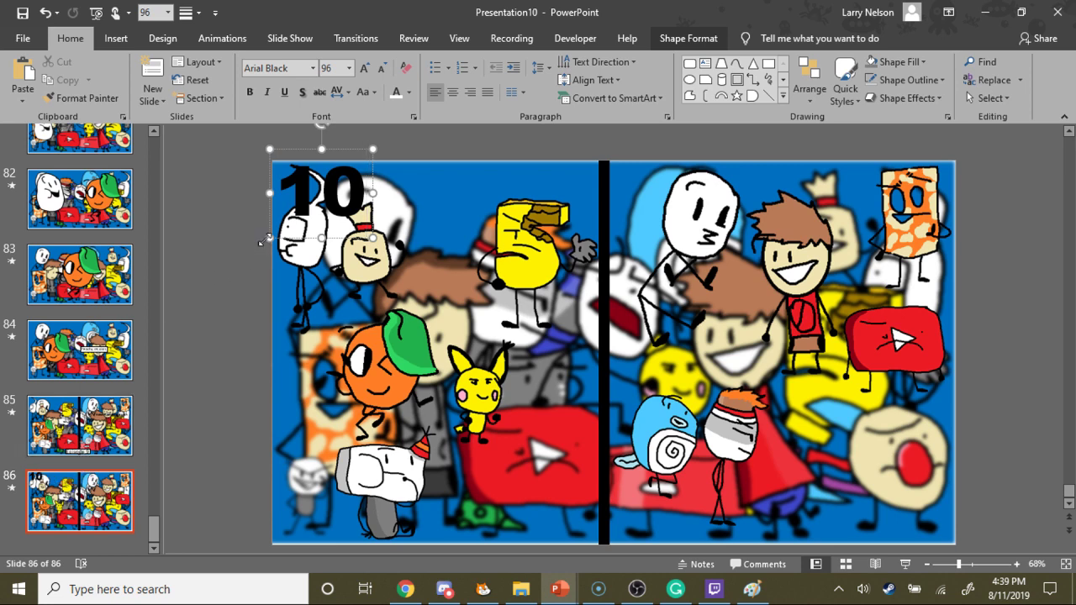
right_click(96, 505)
key("Escape")
left_click(341, 193)
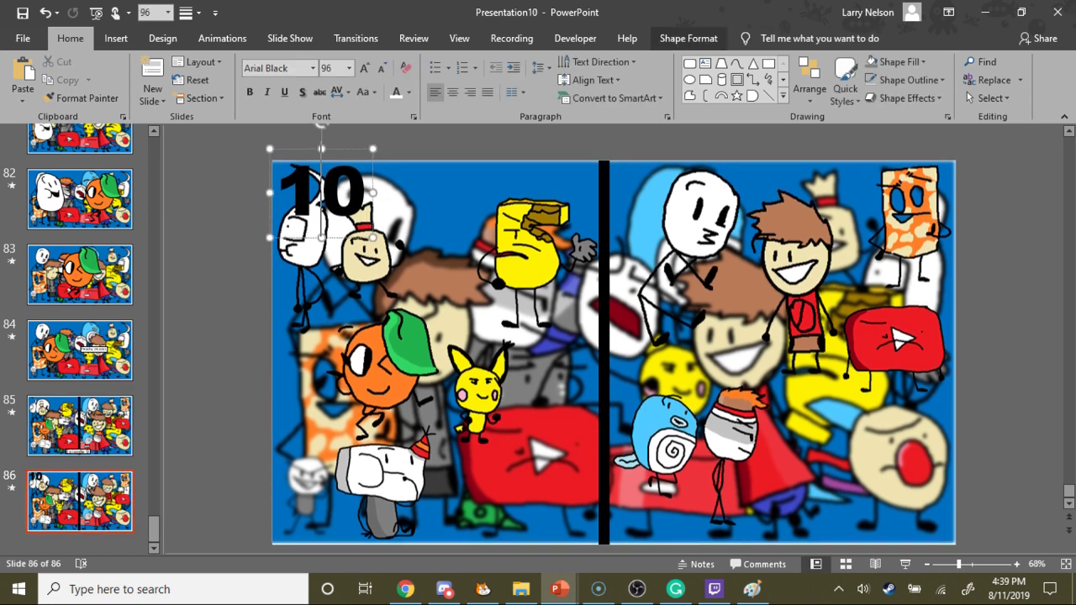
right_click(350, 235)
left_click(376, 244)
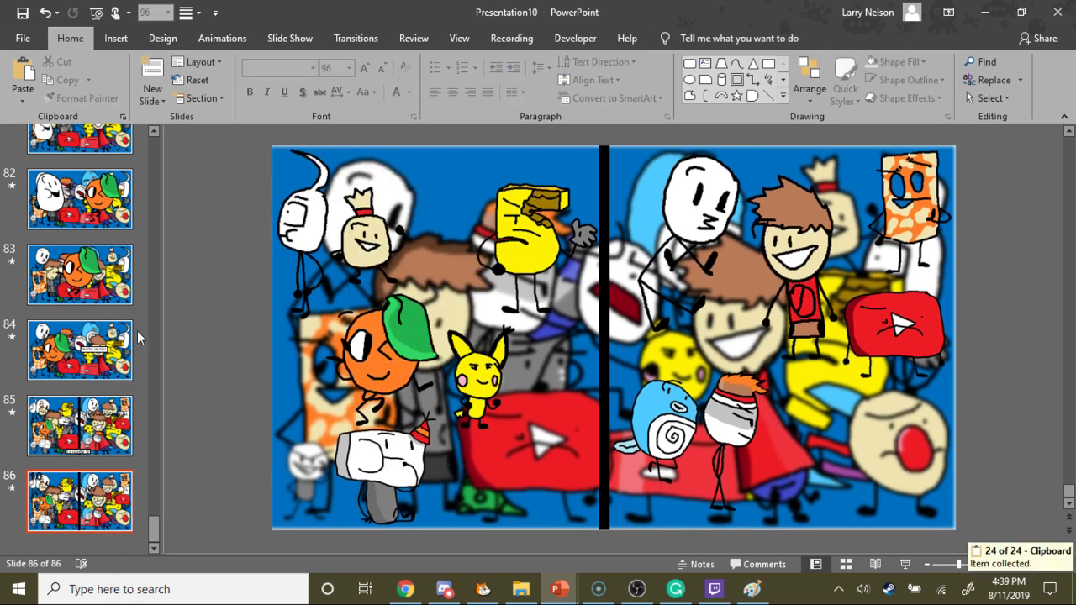
left_click(106, 434)
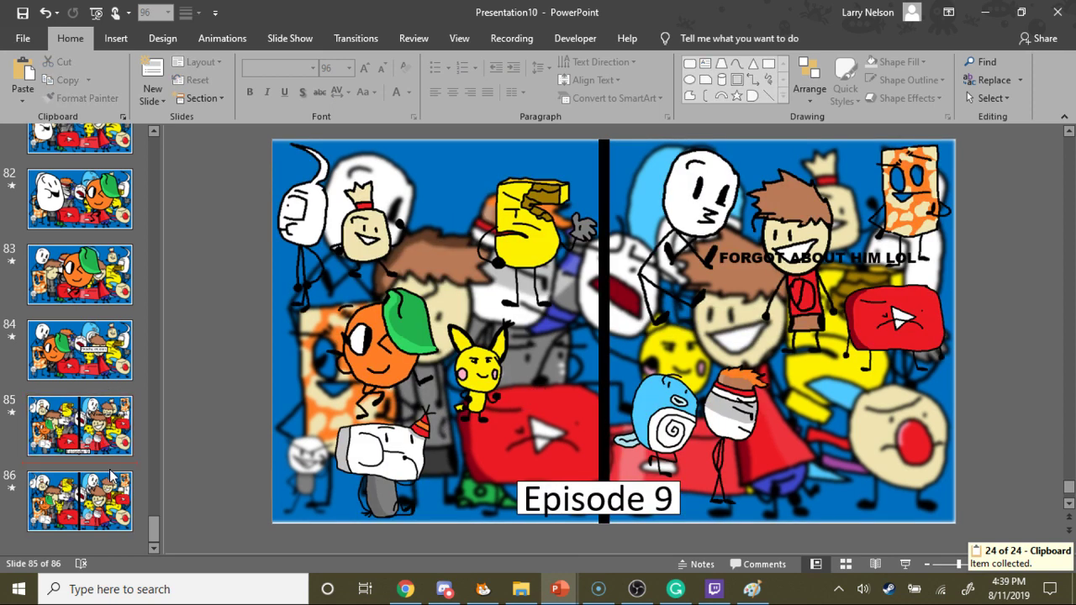
left_click(109, 488)
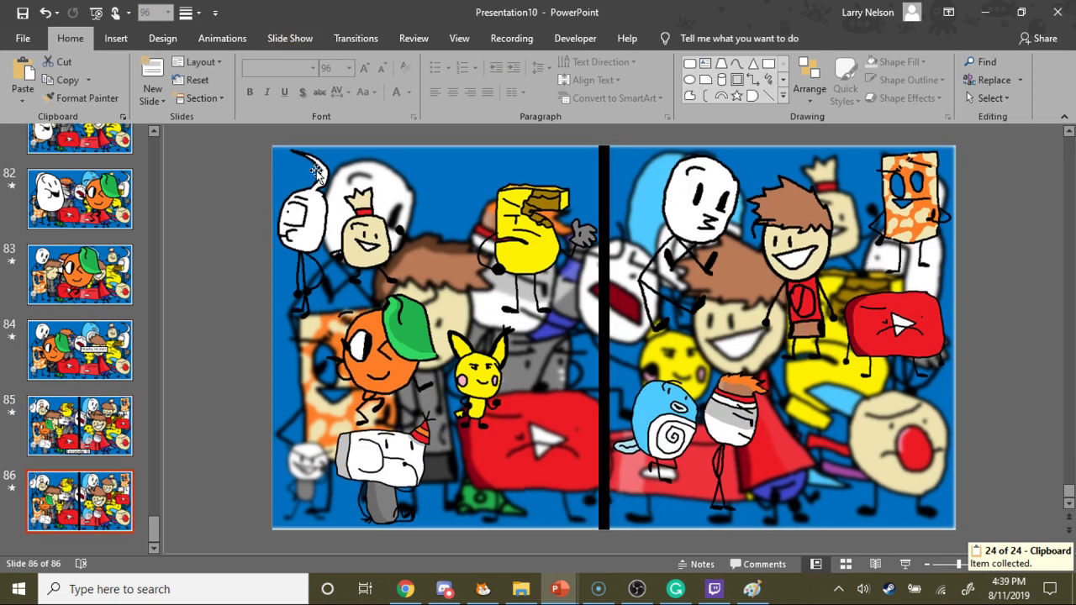
left_click(44, 12)
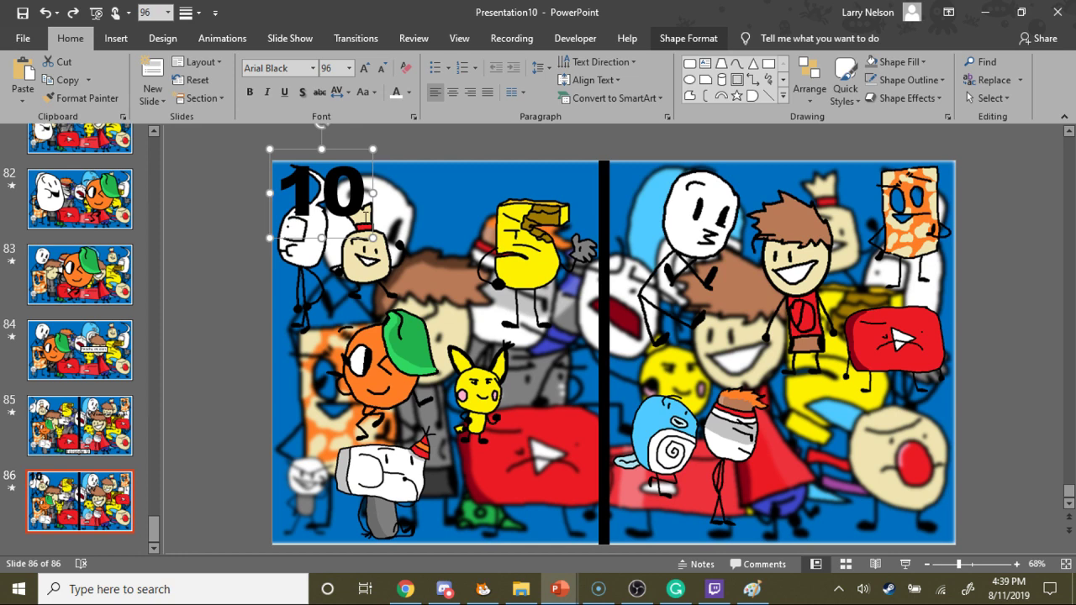
- Move the "10" to the bottom centre of the slide over the black divider and enlarge it to 115 pt
left_click_drag(365, 237, 631, 551)
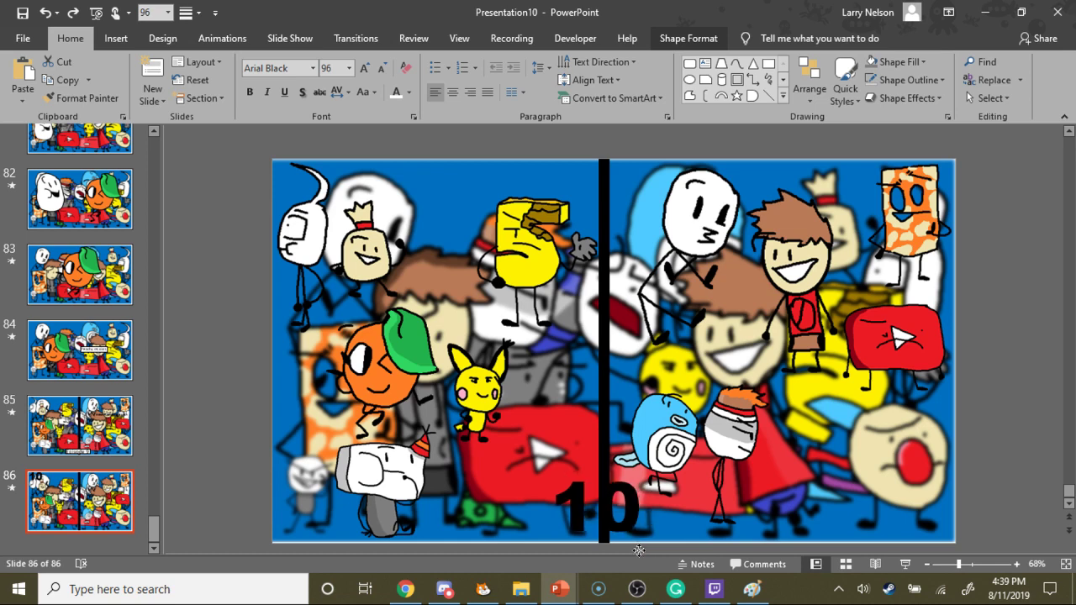
left_click(364, 73)
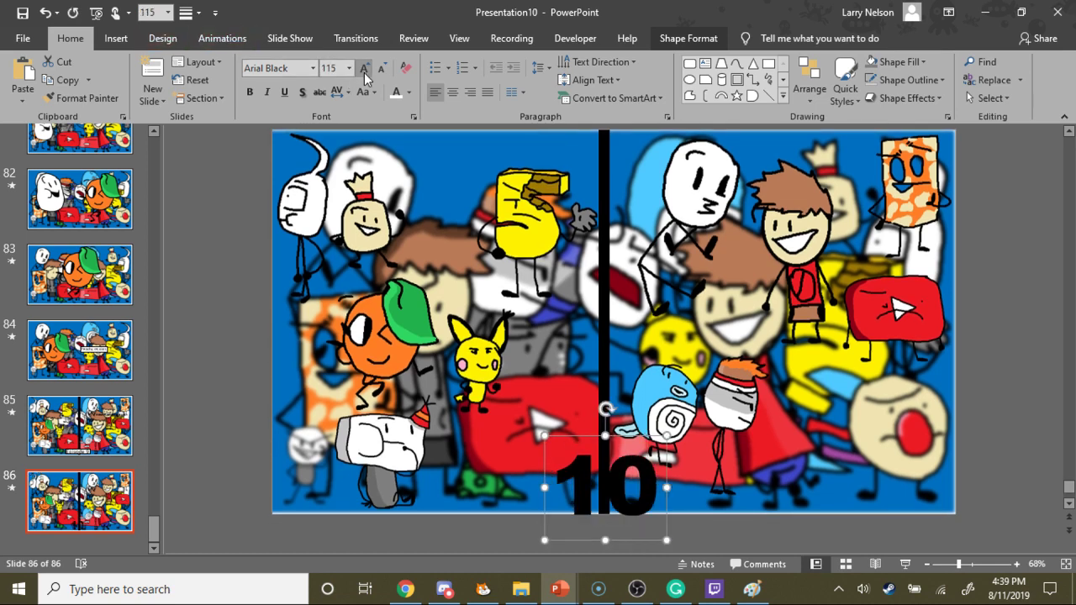
left_click(651, 551)
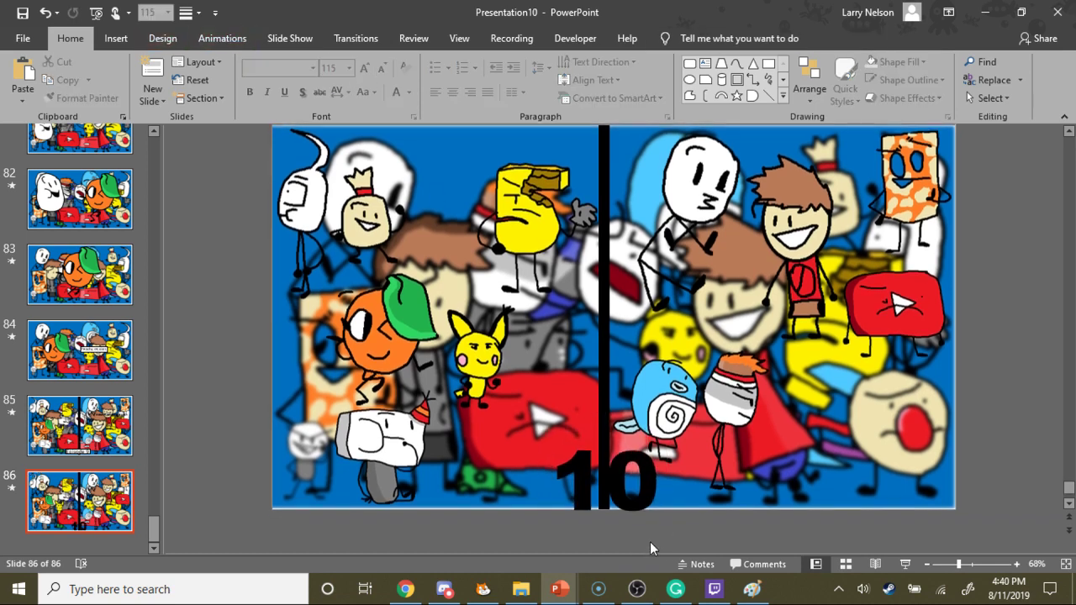
left_click(636, 539)
left_click_drag(636, 539, 644, 523)
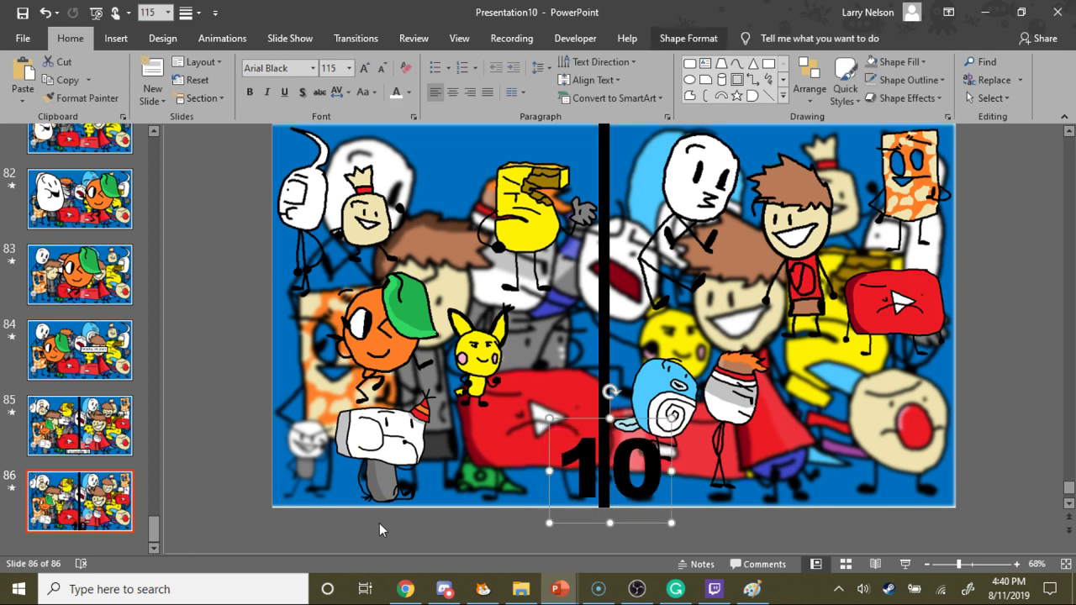
left_click(204, 362)
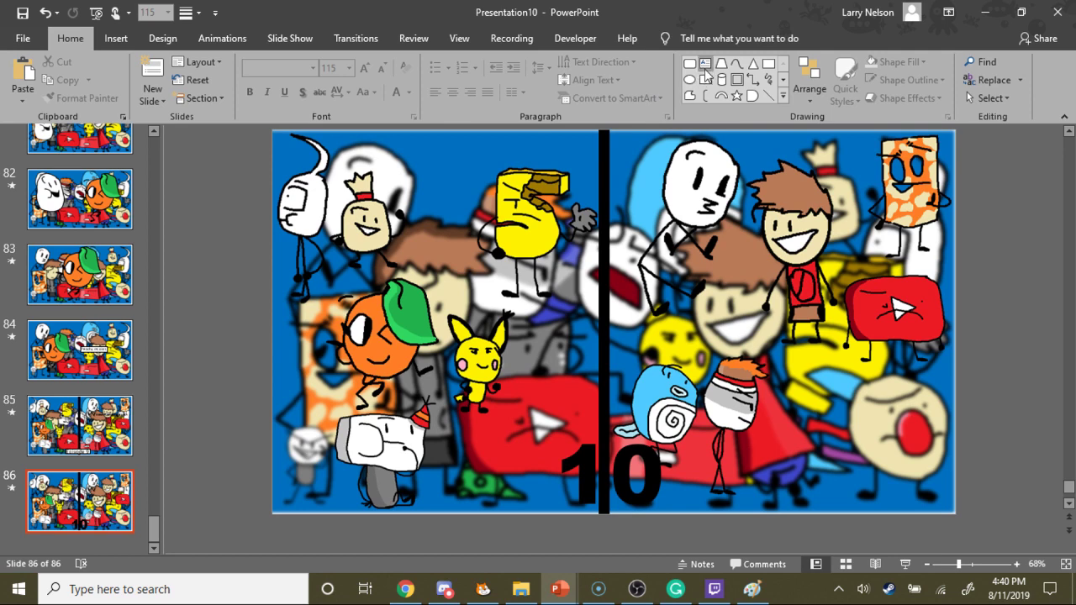
- Duplicate slide 86 and add a text box reading "Win" in the upper-left corner of the copy
right_click(84, 508)
left_click(140, 343)
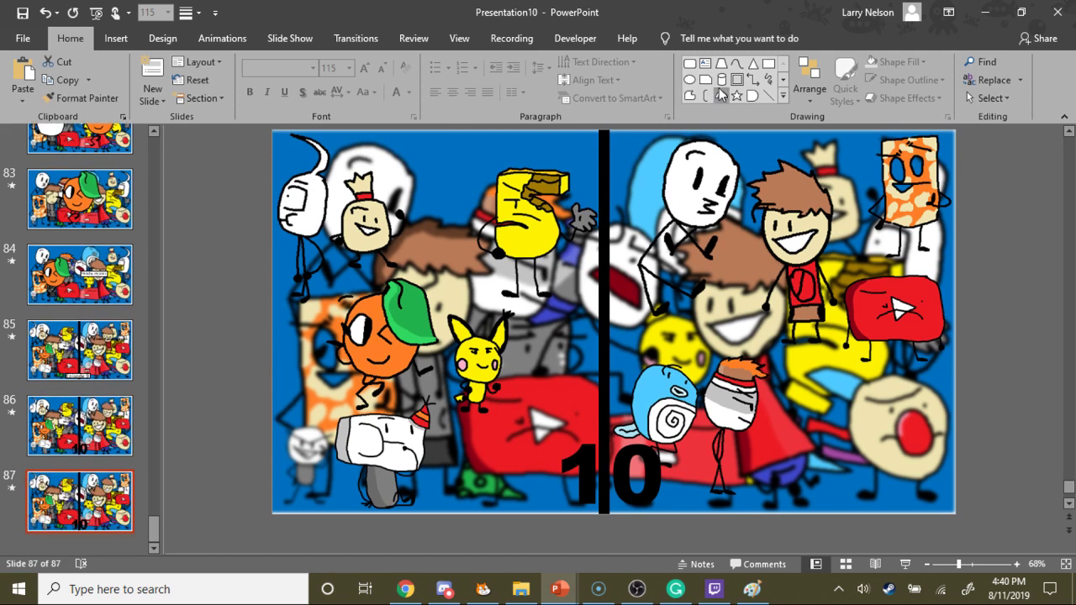
left_click(440, 165)
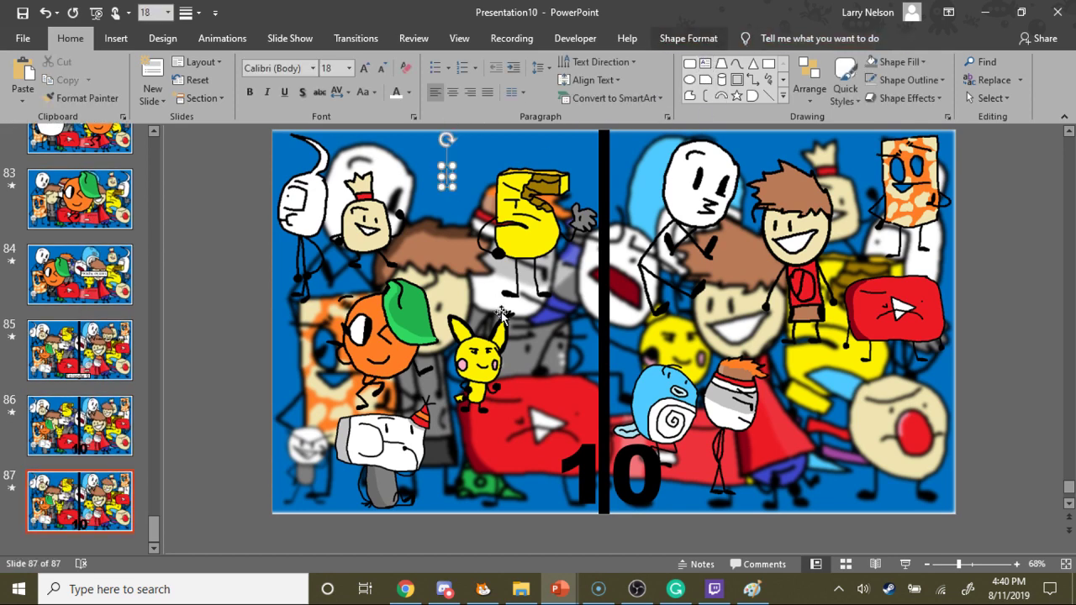
type("Win")
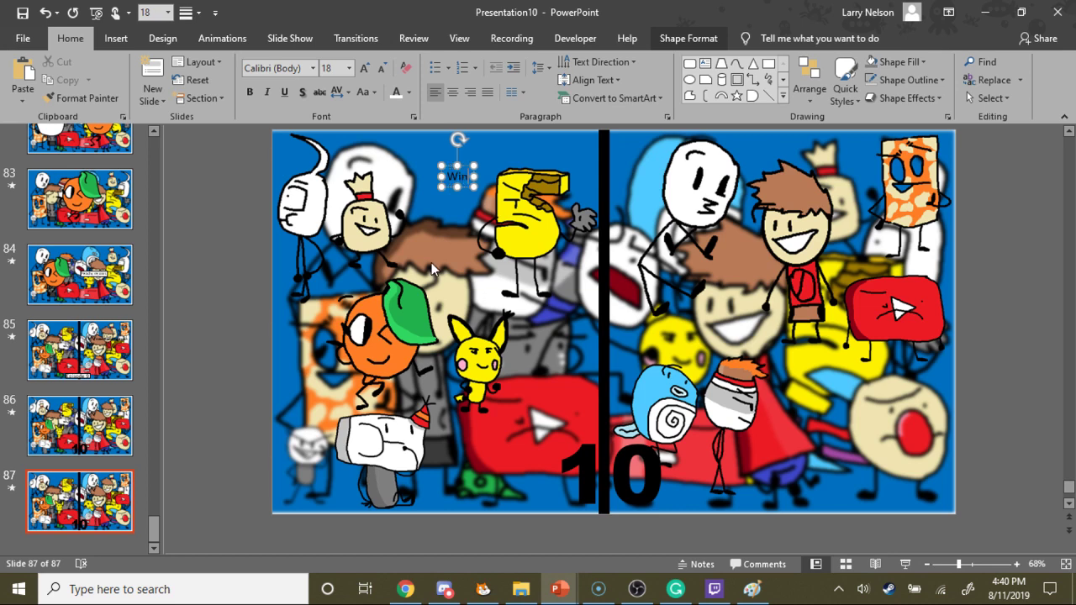
left_click_drag(476, 177, 471, 178)
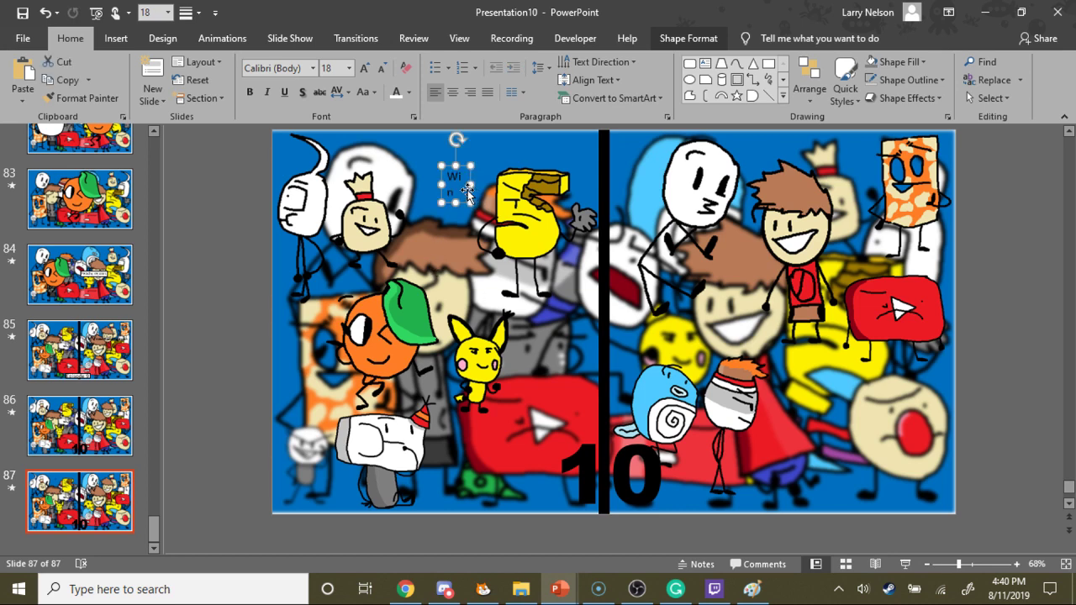
left_click(45, 13)
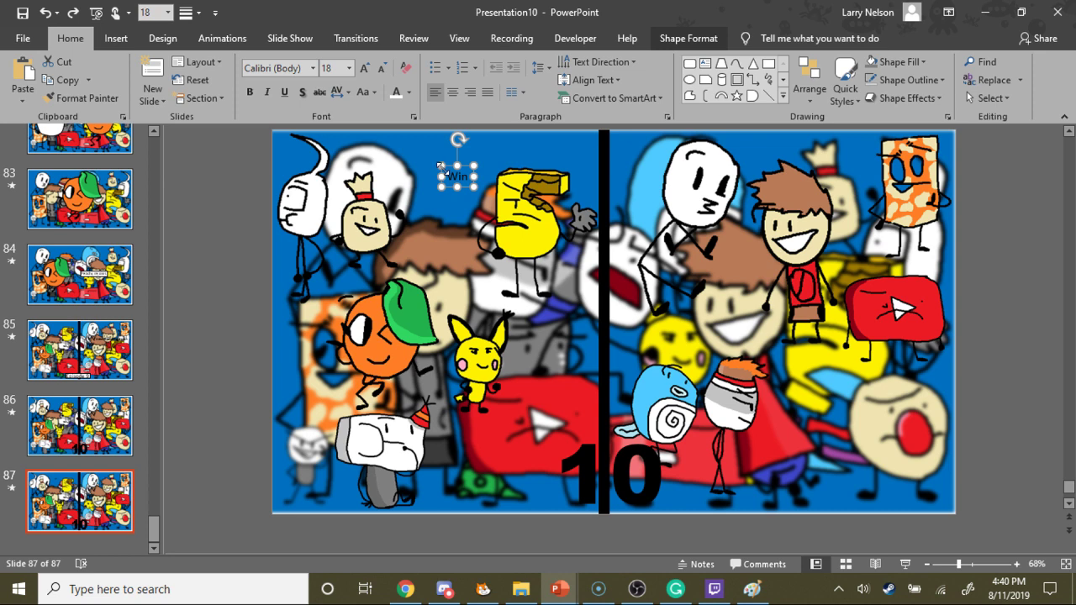
left_click_drag(467, 187, 292, 123)
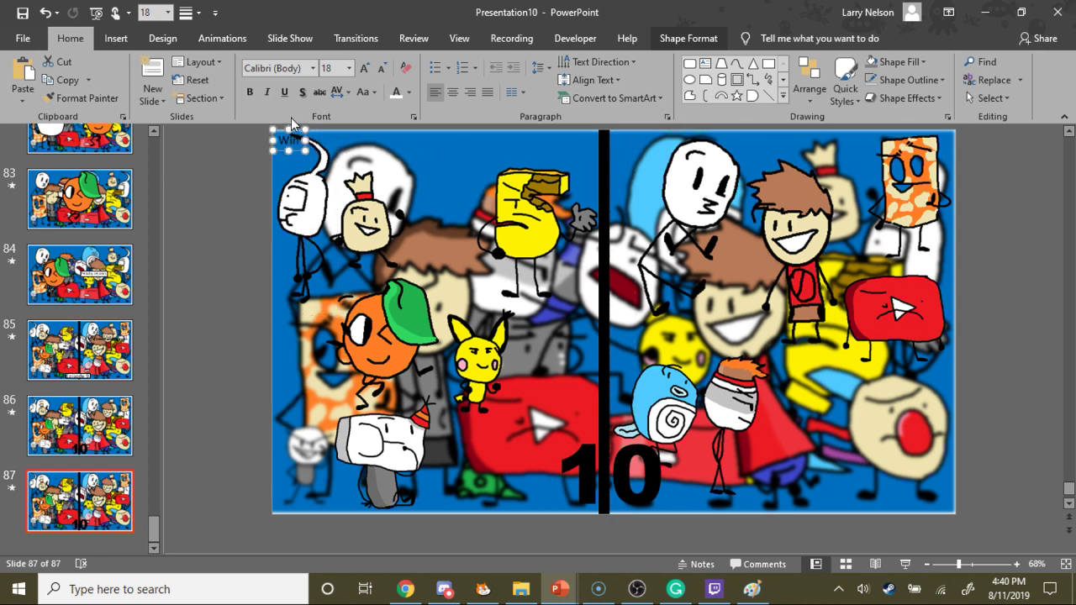
- Enlarge the "Win" text on slide 87 to 60 pt and reshape its text box so the word fits on one line
left_click(363, 67)
left_click(363, 67)
left_click(363, 67)
left_click(364, 68)
left_click(363, 68)
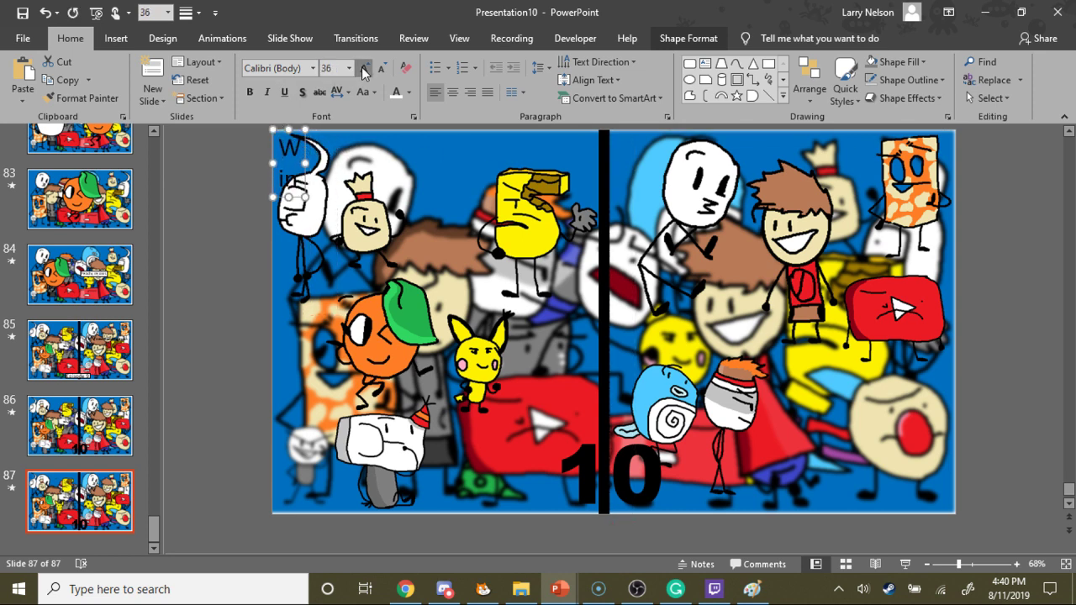
left_click(364, 67)
left_click(363, 67)
left_click(364, 68)
left_click(363, 68)
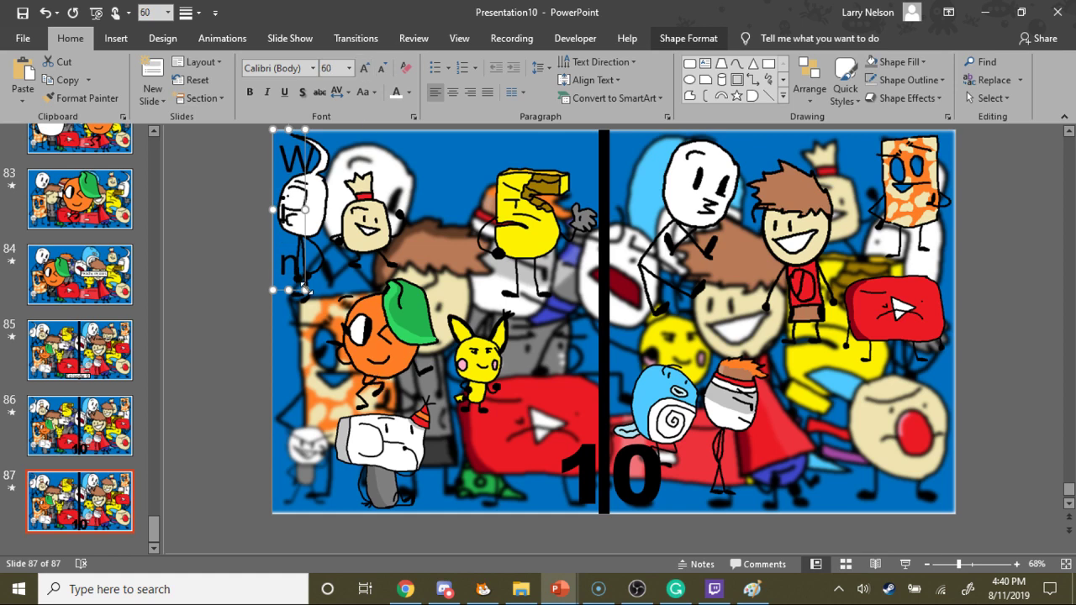
left_click_drag(305, 290, 363, 187)
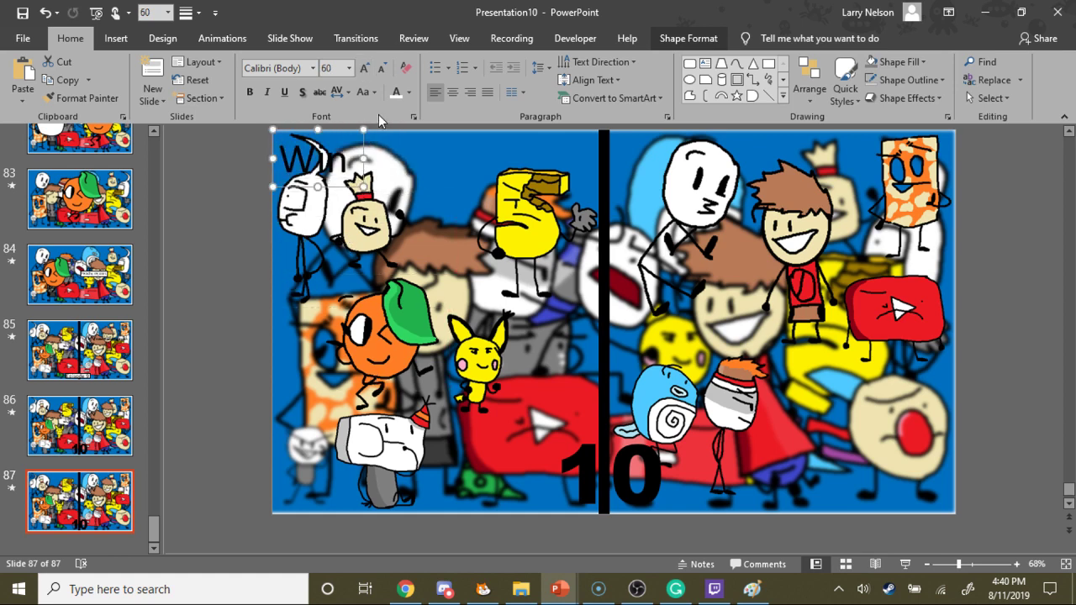
- Colour the "Win" text standard green and set its font to Arial Black
left_click(409, 93)
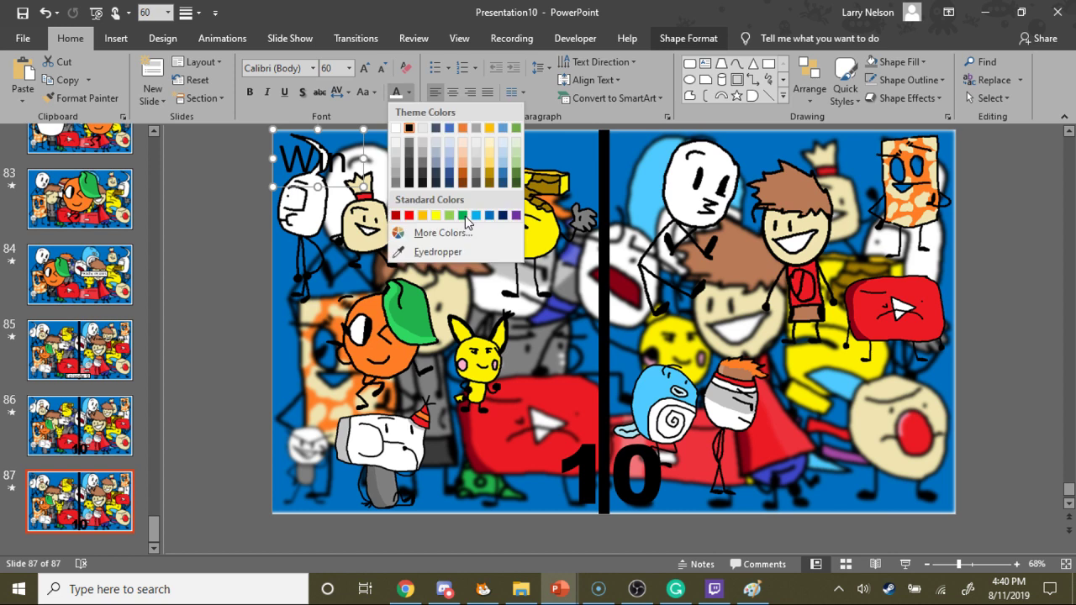
left_click(461, 215)
left_click(313, 68)
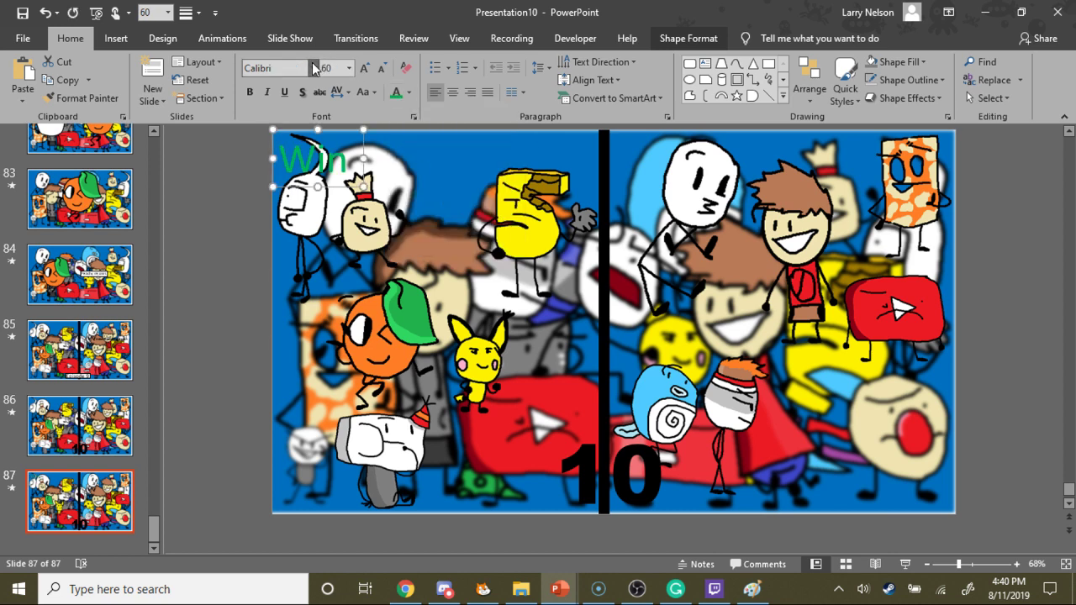
left_click(307, 293)
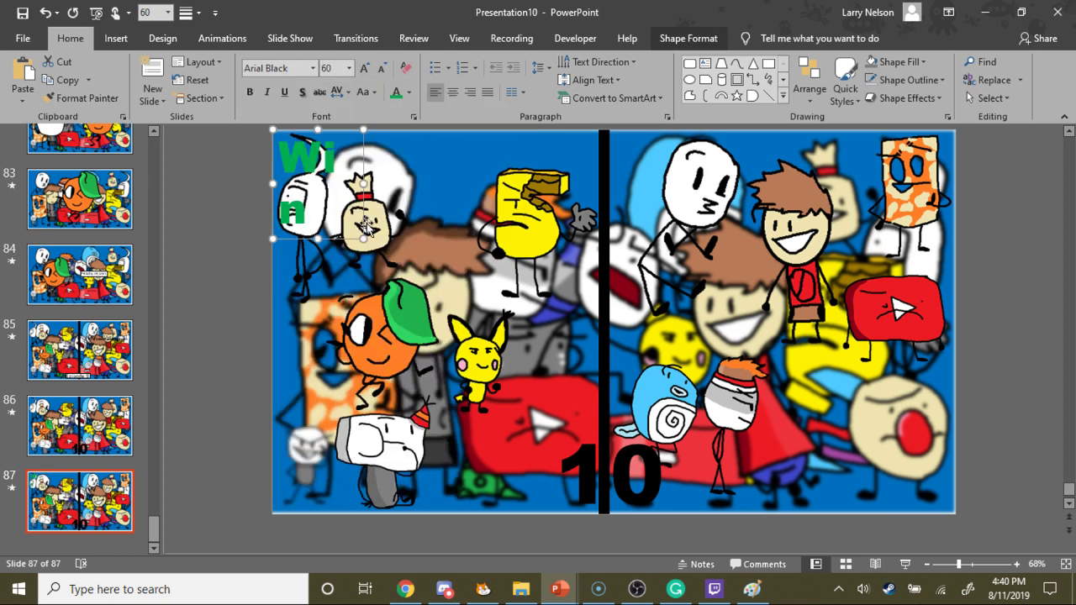
- Widen the "Win" box to hold the word on one line and place a copy just right of the black divider at the slide's upper edge
left_click_drag(364, 184, 706, 175)
left_click(664, 209)
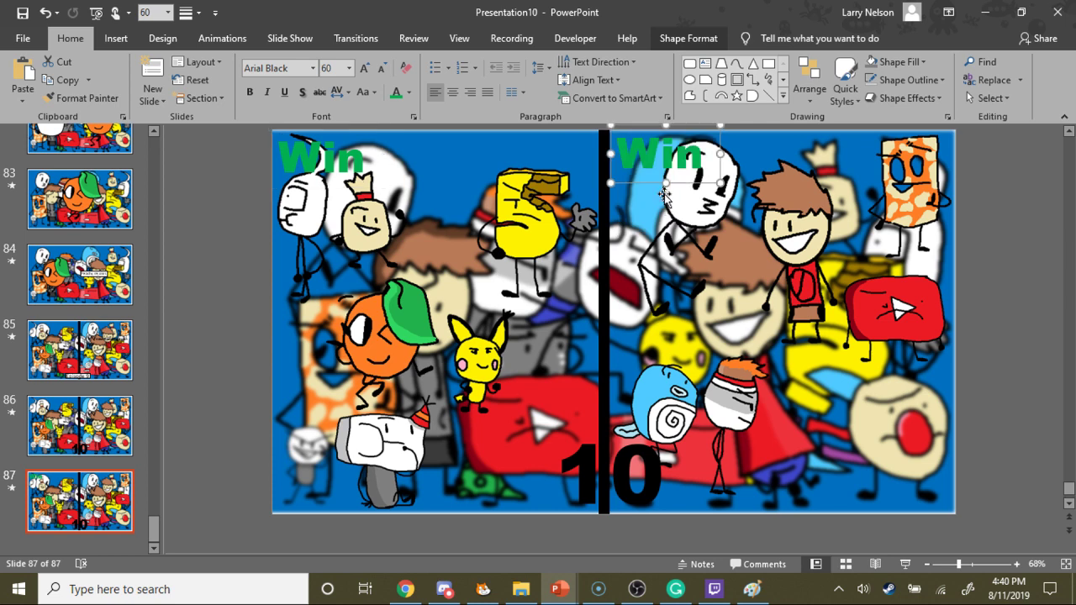
key("ctrl+z")
left_click_drag(290, 165, 408, 183)
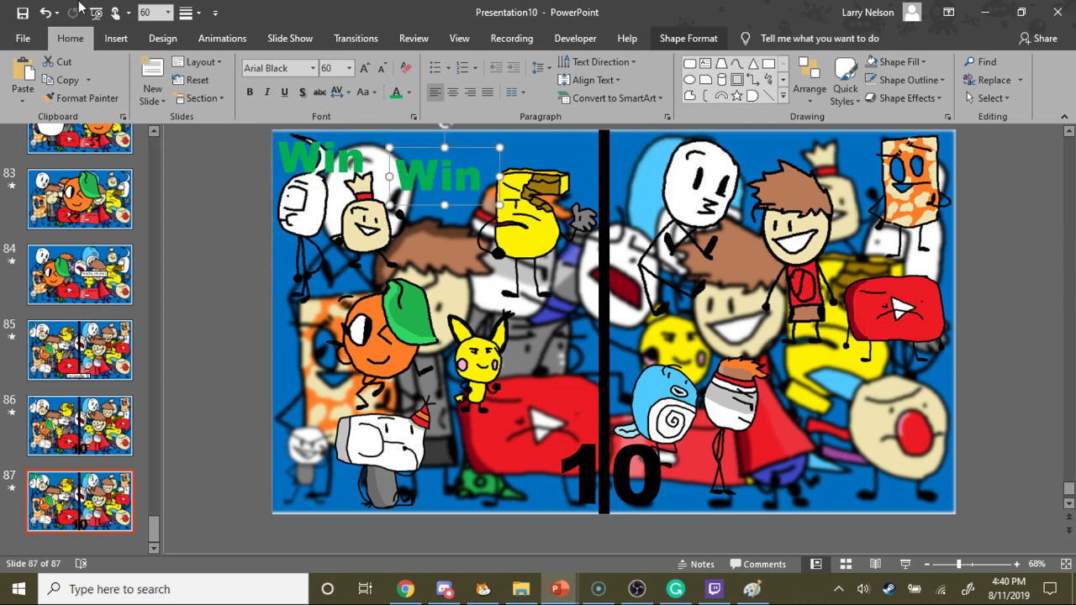
left_click(48, 9)
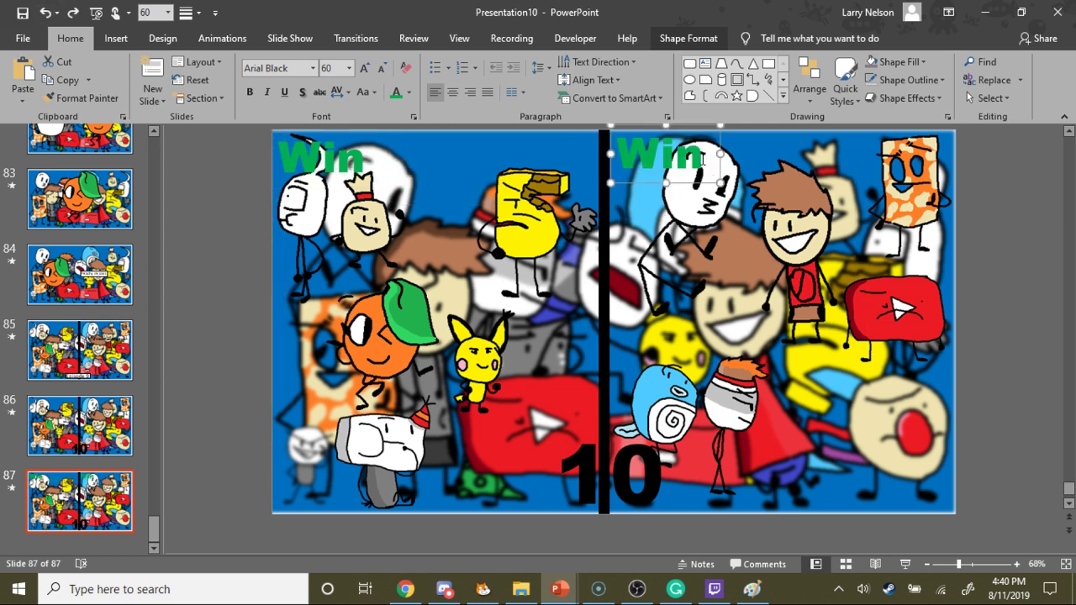
- Replace the copied label's text with "Lose" and widen its box so the word fits on one line
left_click_drag(703, 157, 389, 133)
type("Lo")
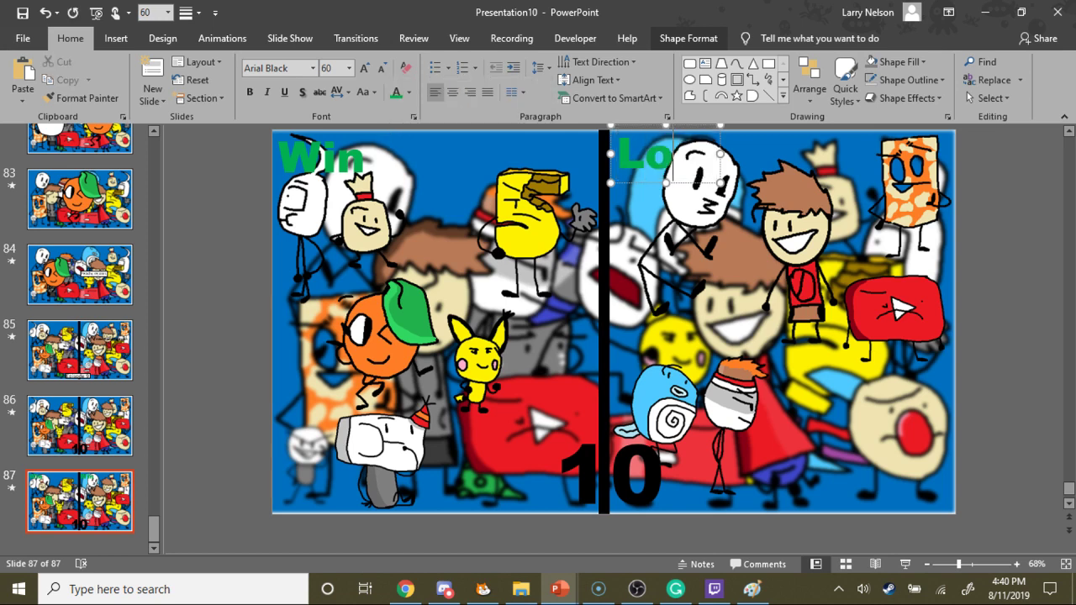
type("se")
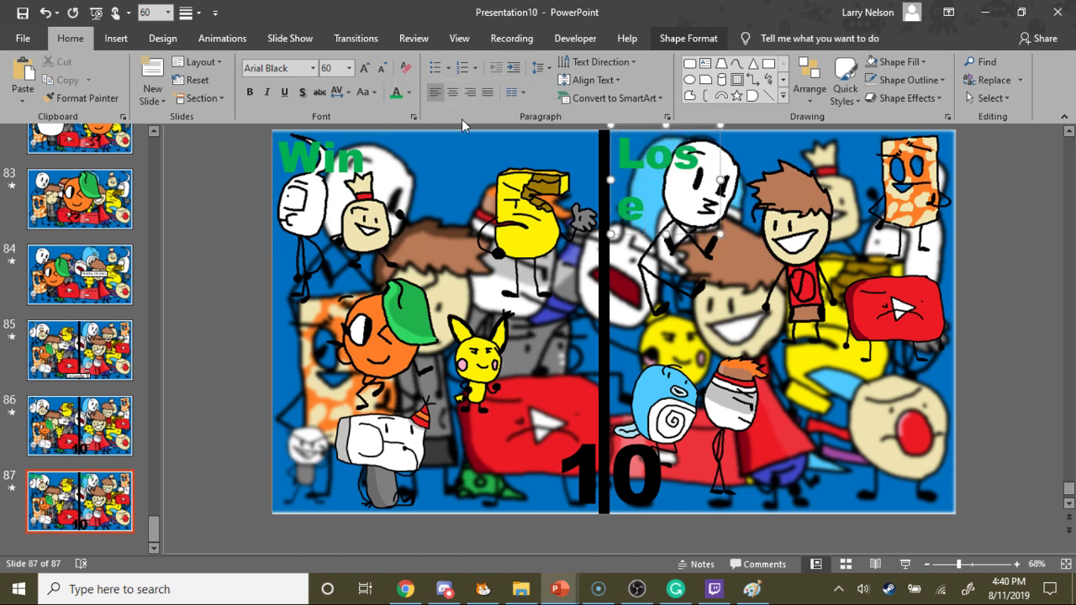
left_click_drag(721, 179, 743, 179)
left_click(898, 62)
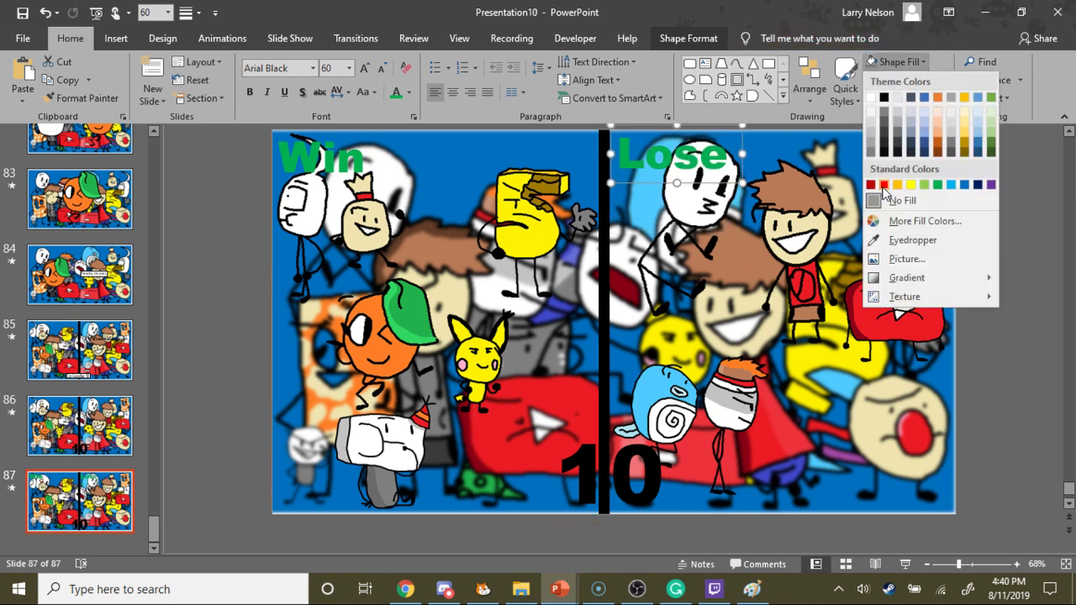
left_click(884, 185)
left_click(45, 13)
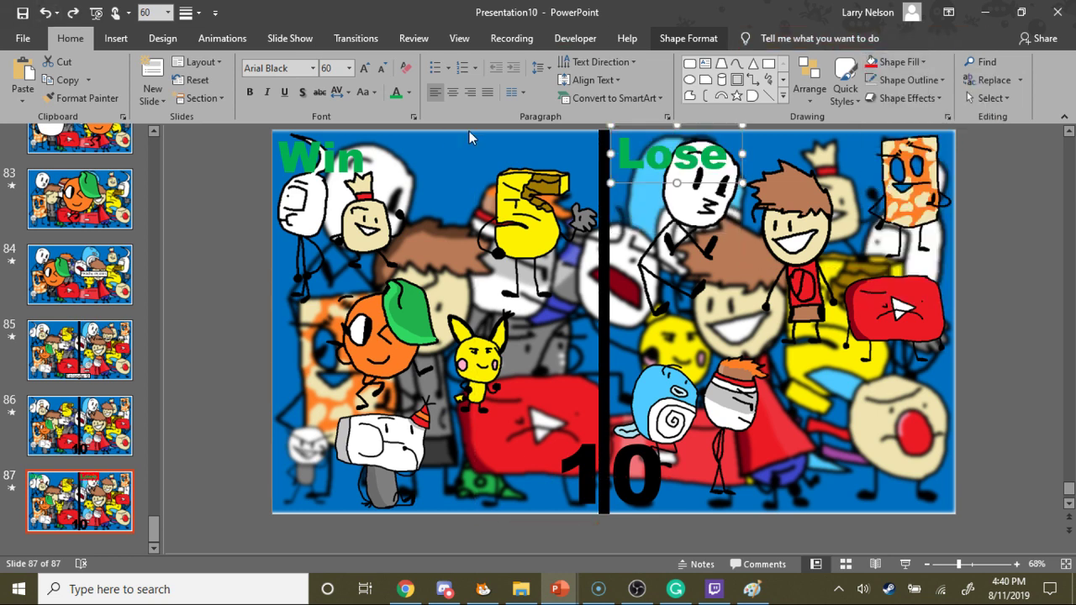
- Change the "Lose" text colour to red and widen both the "Win" and "Lose" text boxes
left_click(409, 91)
left_click(411, 218)
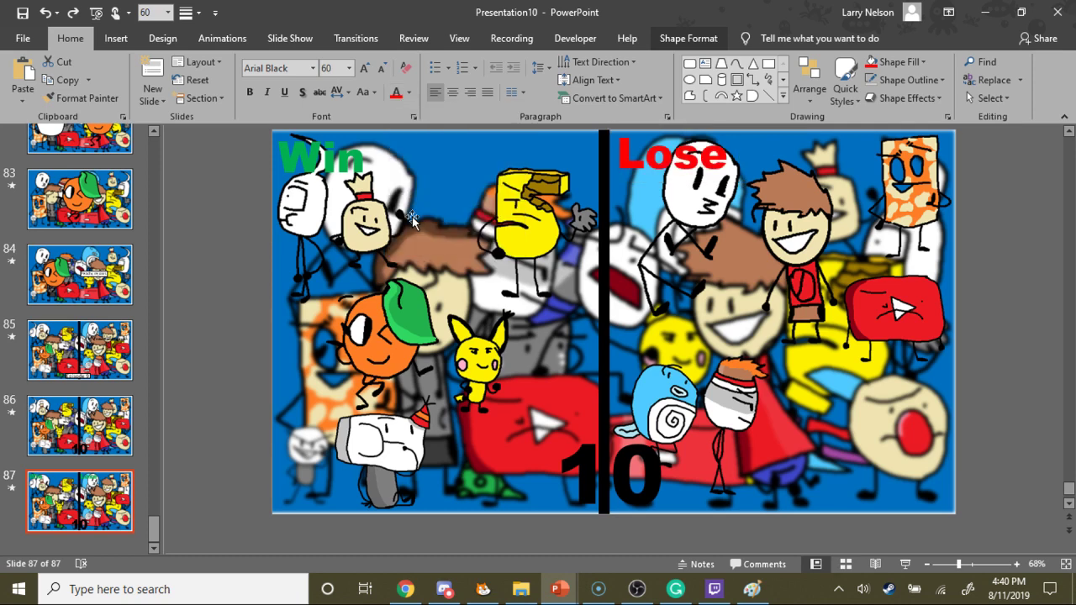
left_click(373, 158)
left_click_drag(387, 158, 467, 160)
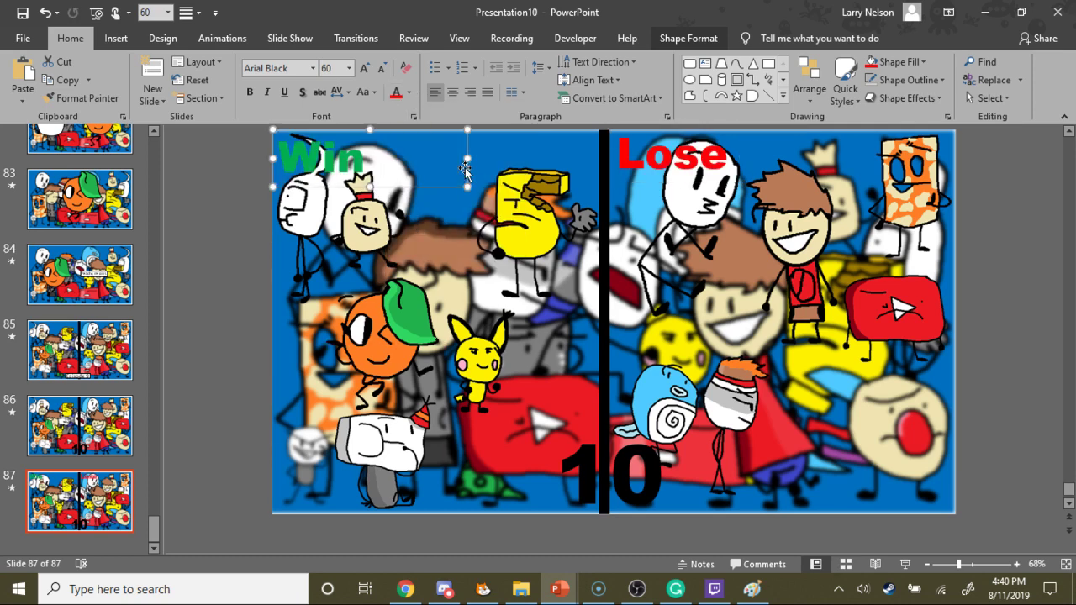
left_click(730, 148)
left_click_drag(740, 159, 785, 162)
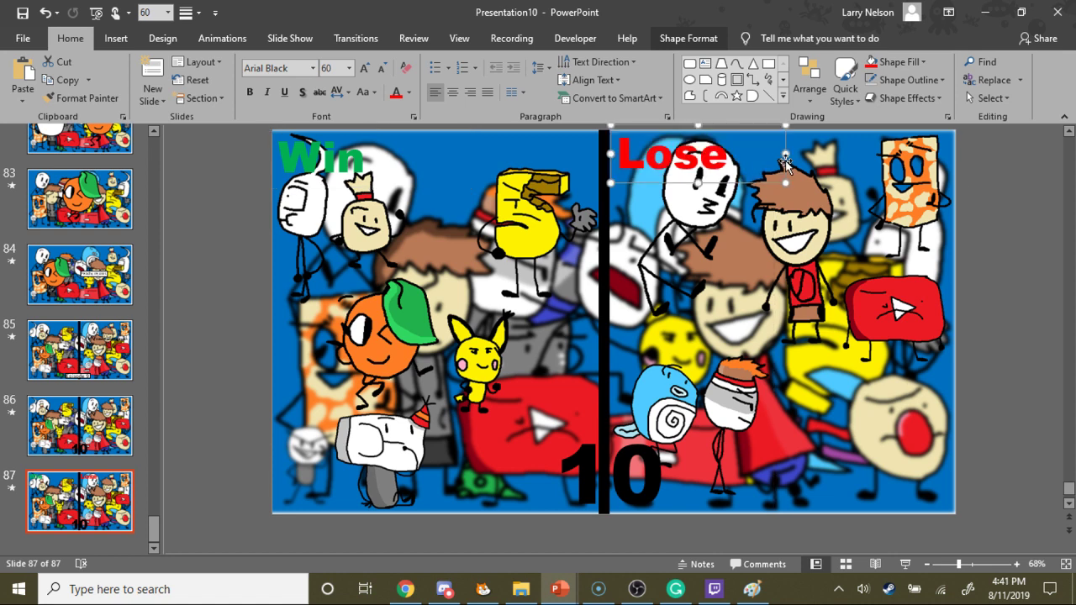
left_click(977, 214)
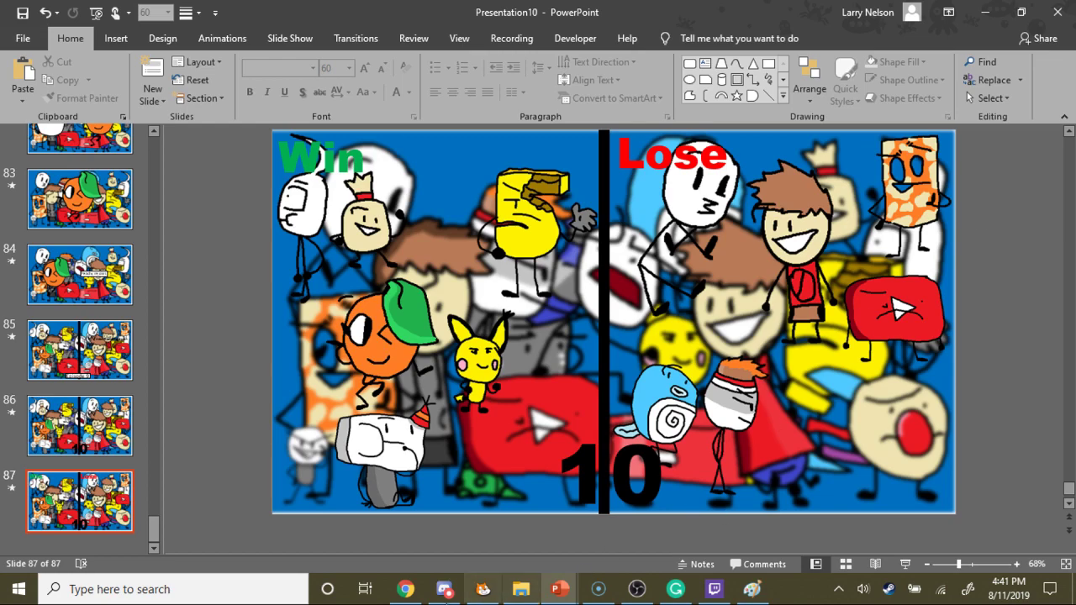
- Switch to the YouTube live dashboard in Chrome and request ending the "Making TDPTS elimination order" stream
left_click(405, 589)
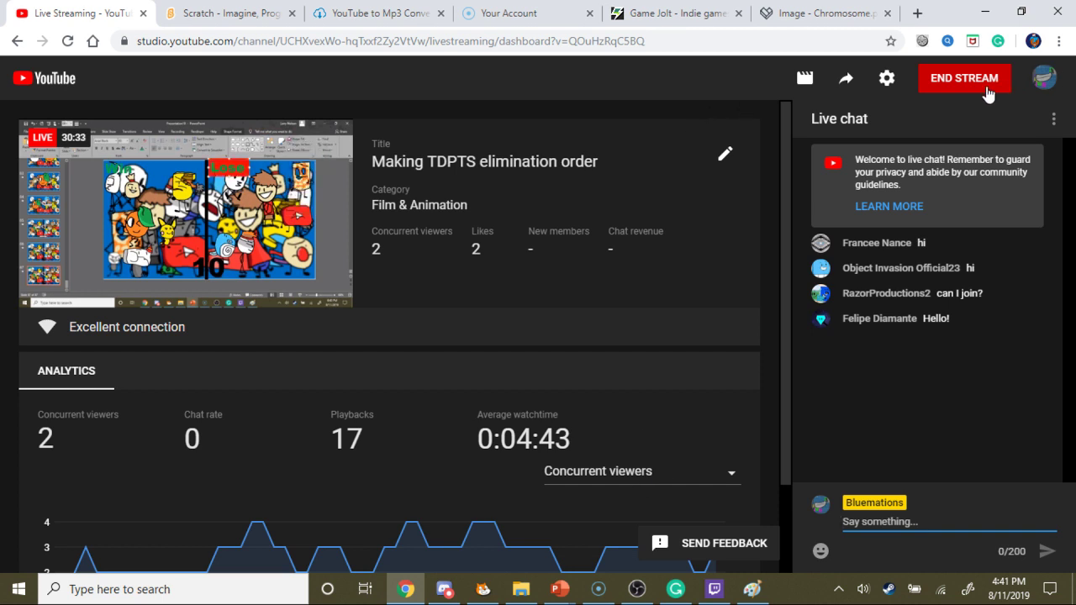
mouse_move(281, 238)
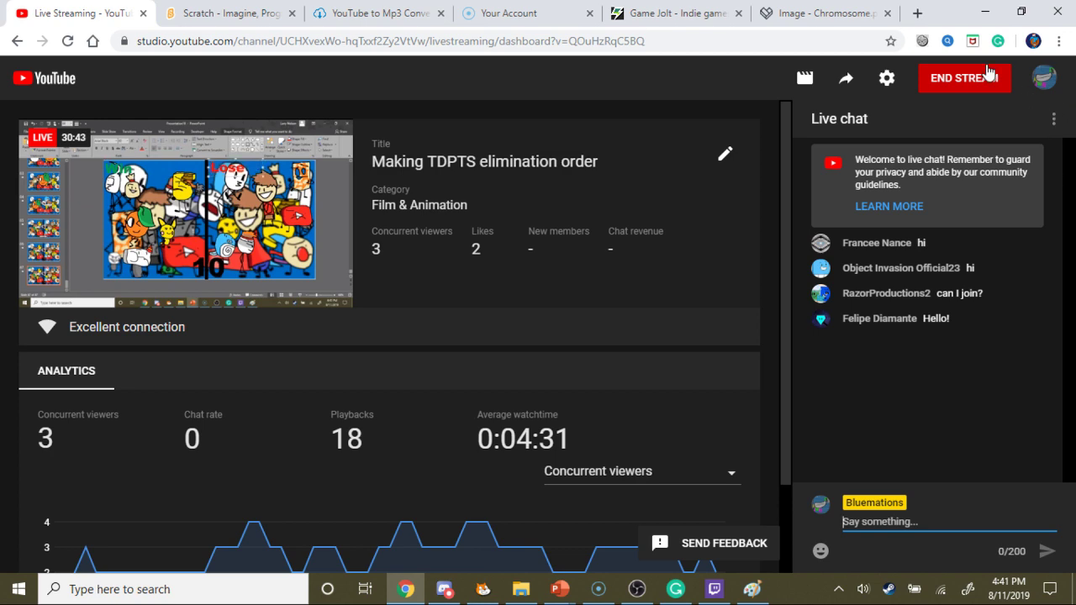
left_click(972, 95)
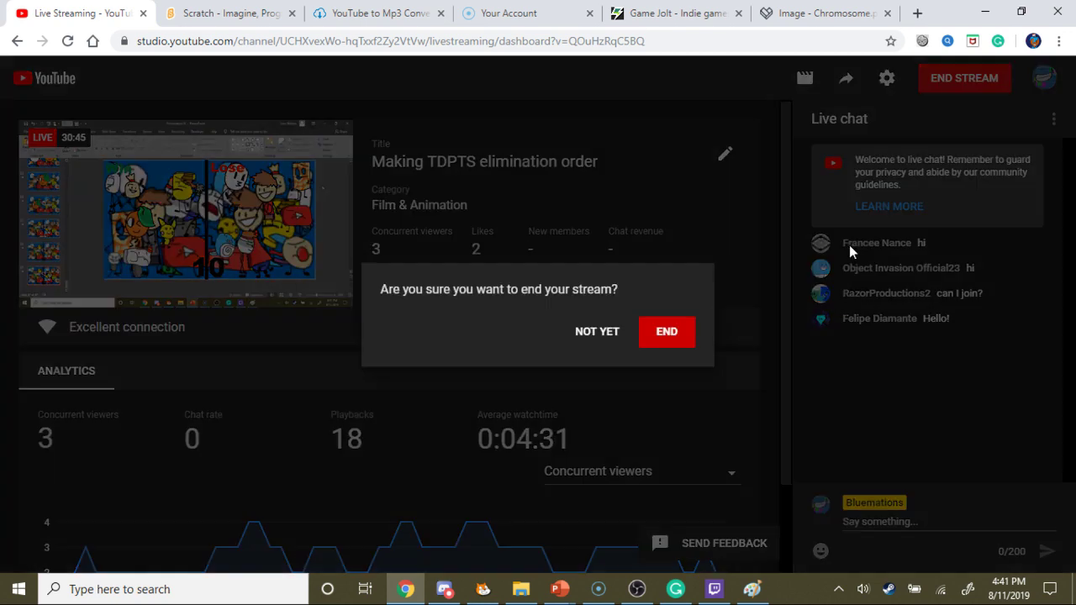